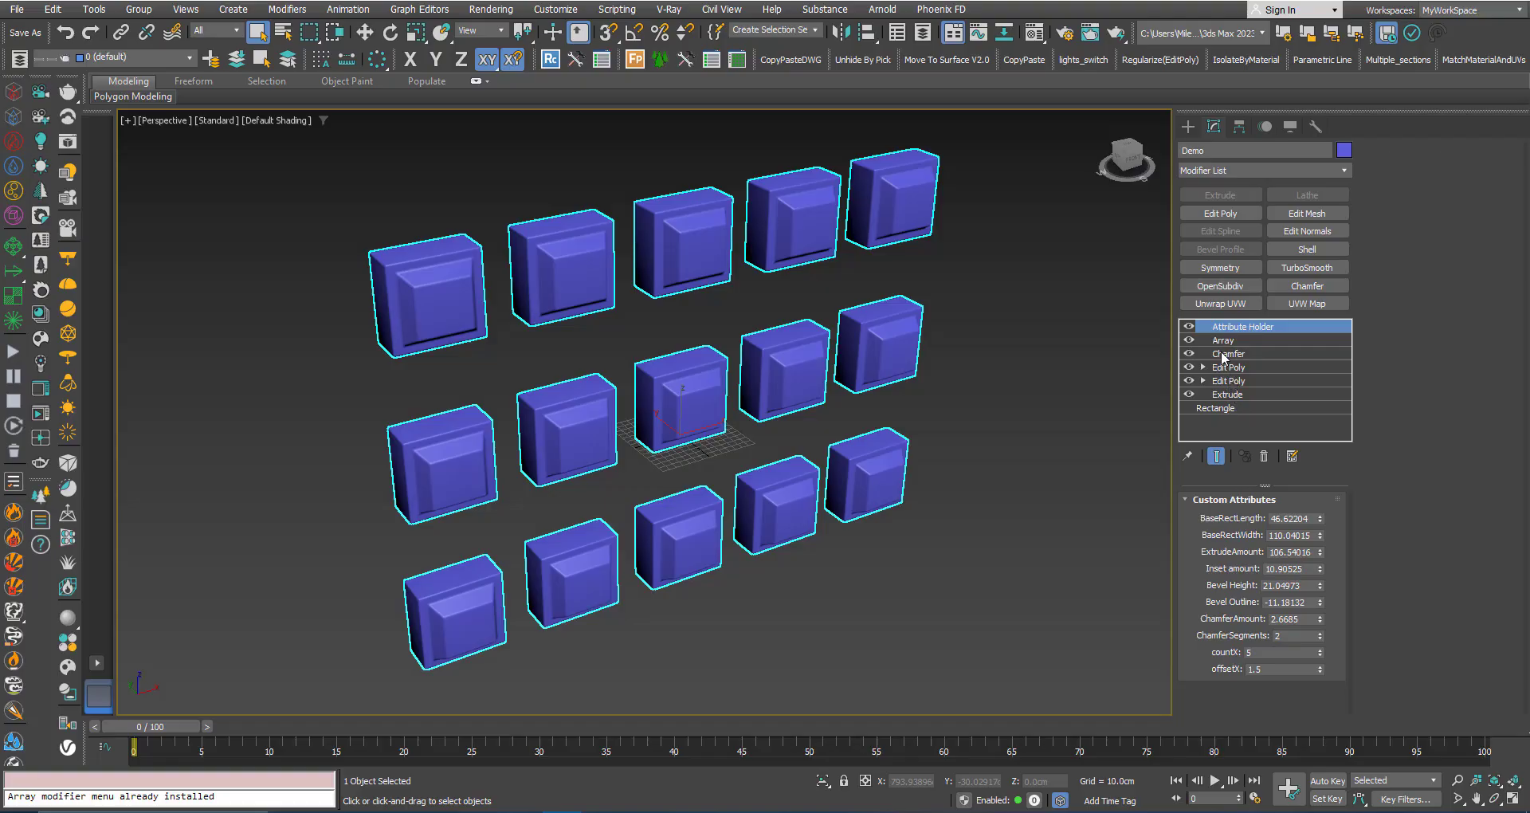
- Inspect the Extrude and lower Edit Poly modifiers of the Demo object and return to its Attribute Holder
click(1216, 396)
click(1219, 408)
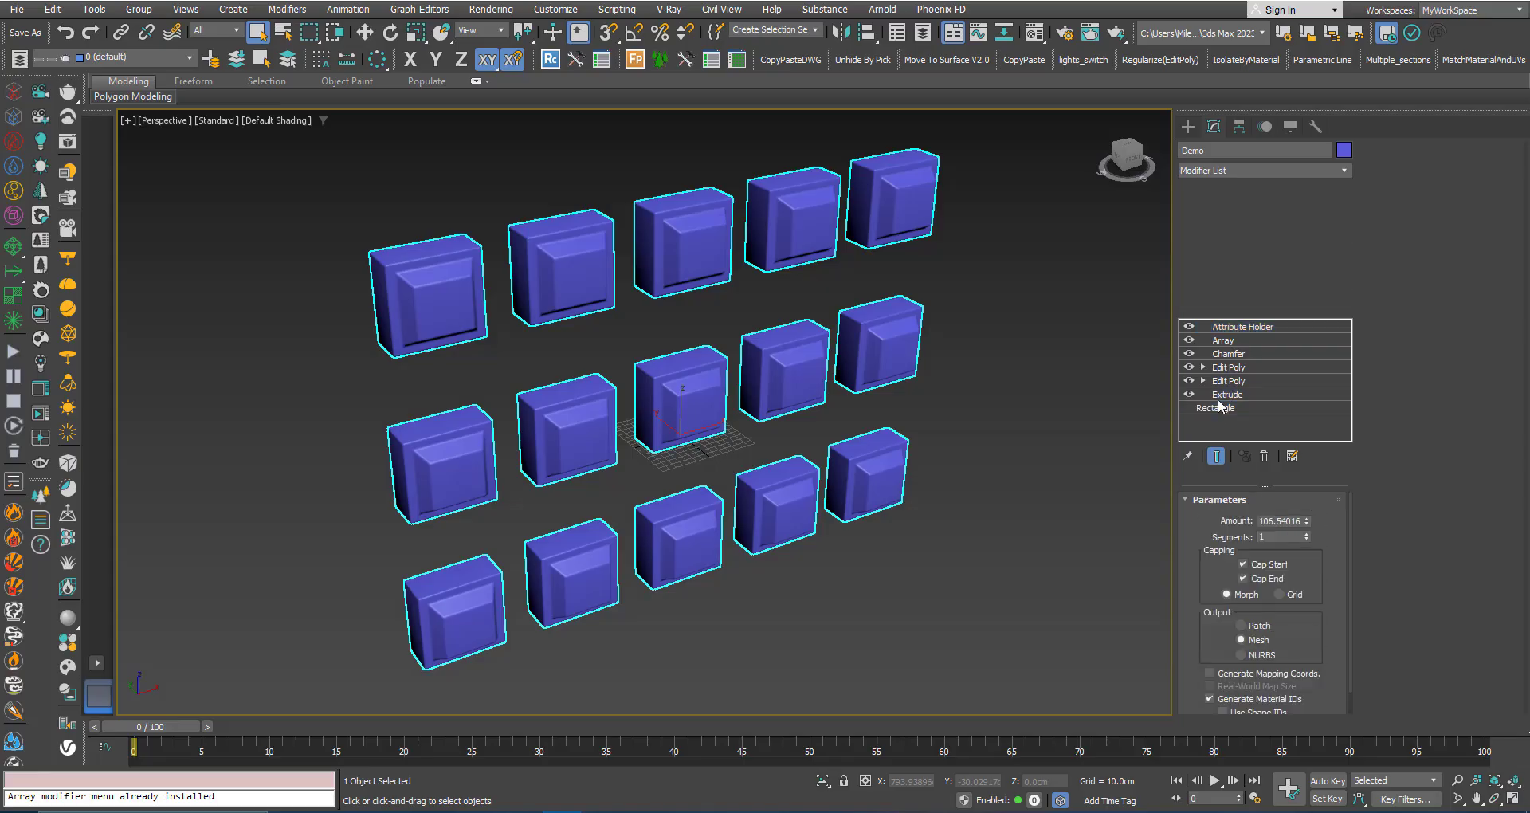
click(1234, 383)
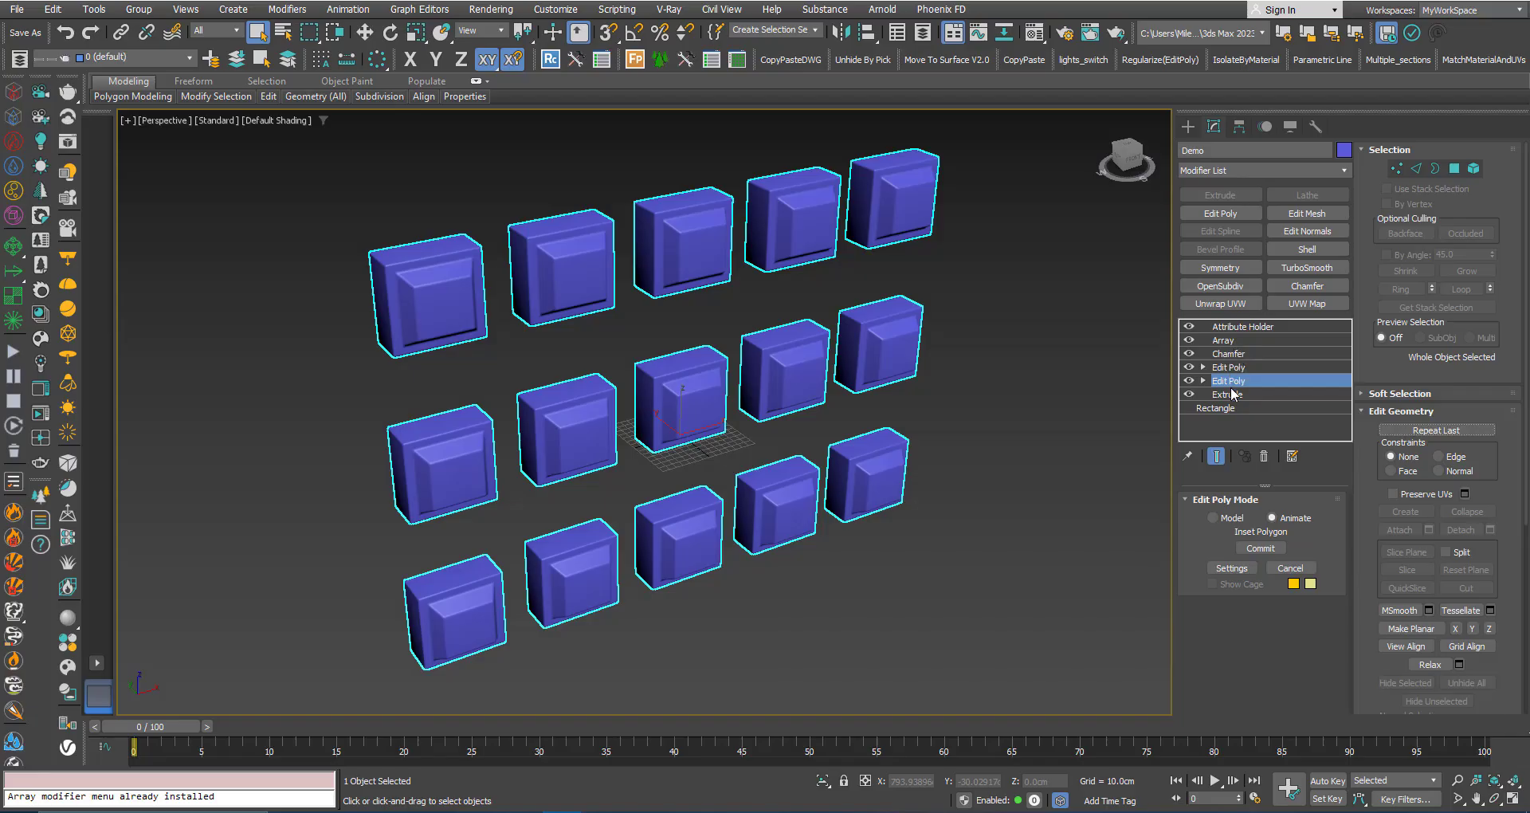
click(1227, 327)
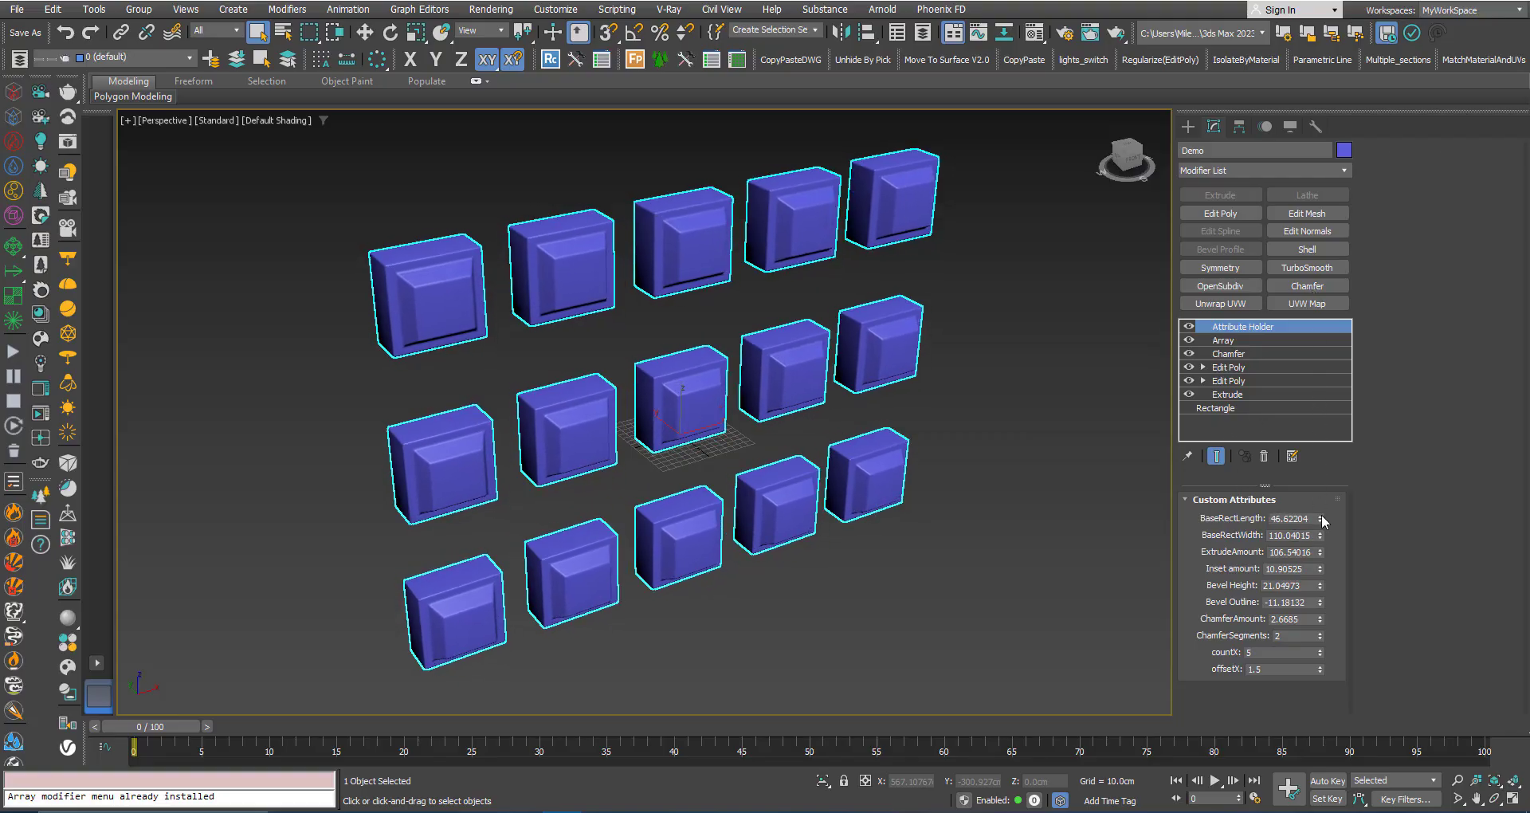
- Try a different BaseRectWidth on the Demo object, and compare its Rectangle and Extrude parameters with the custom attributes
drag(1321, 540, 1327, 309)
right_click(1323, 319)
click(1231, 408)
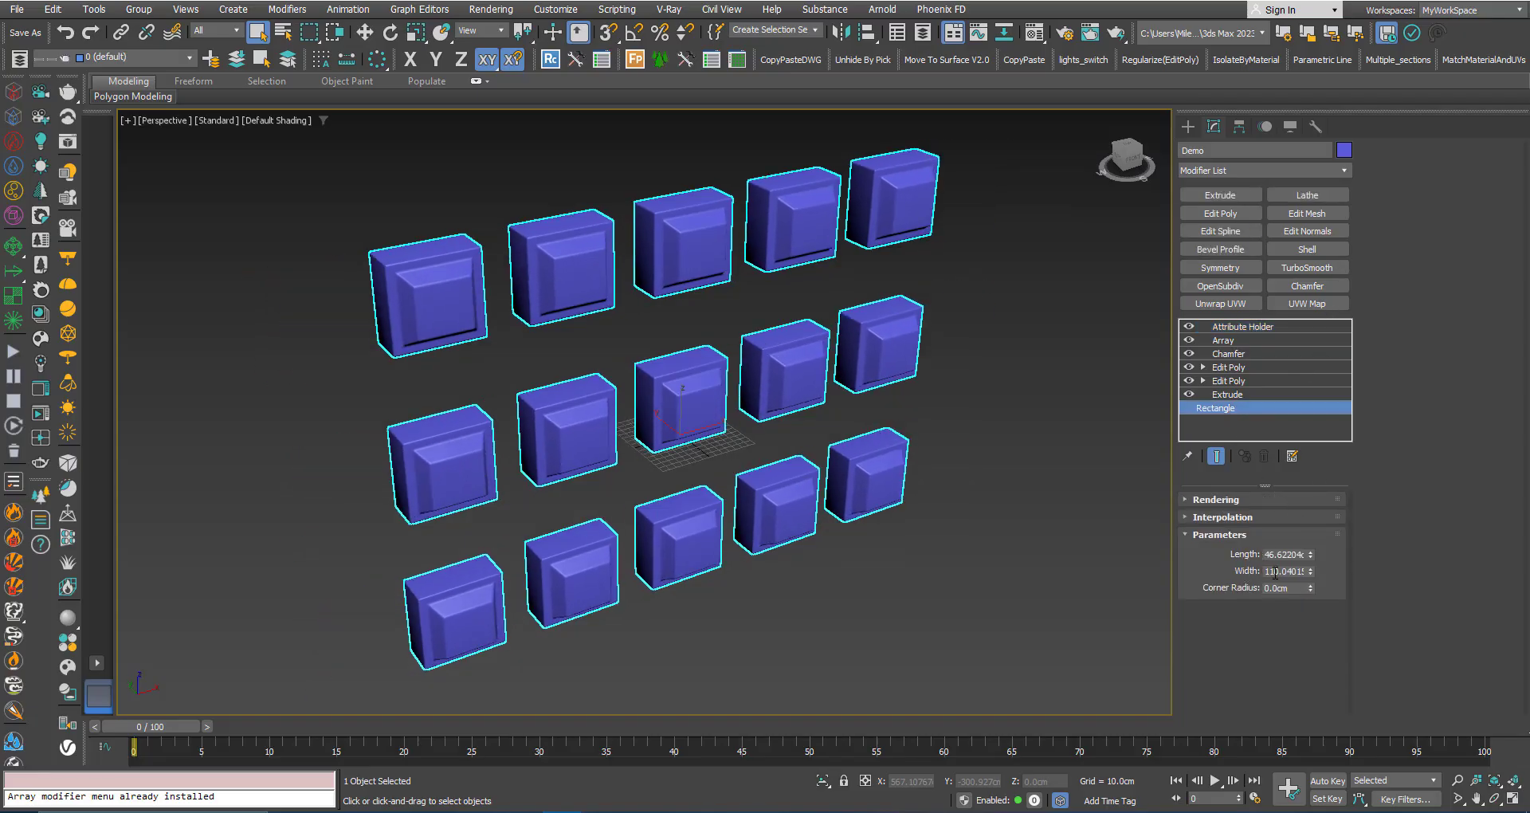
click(1240, 327)
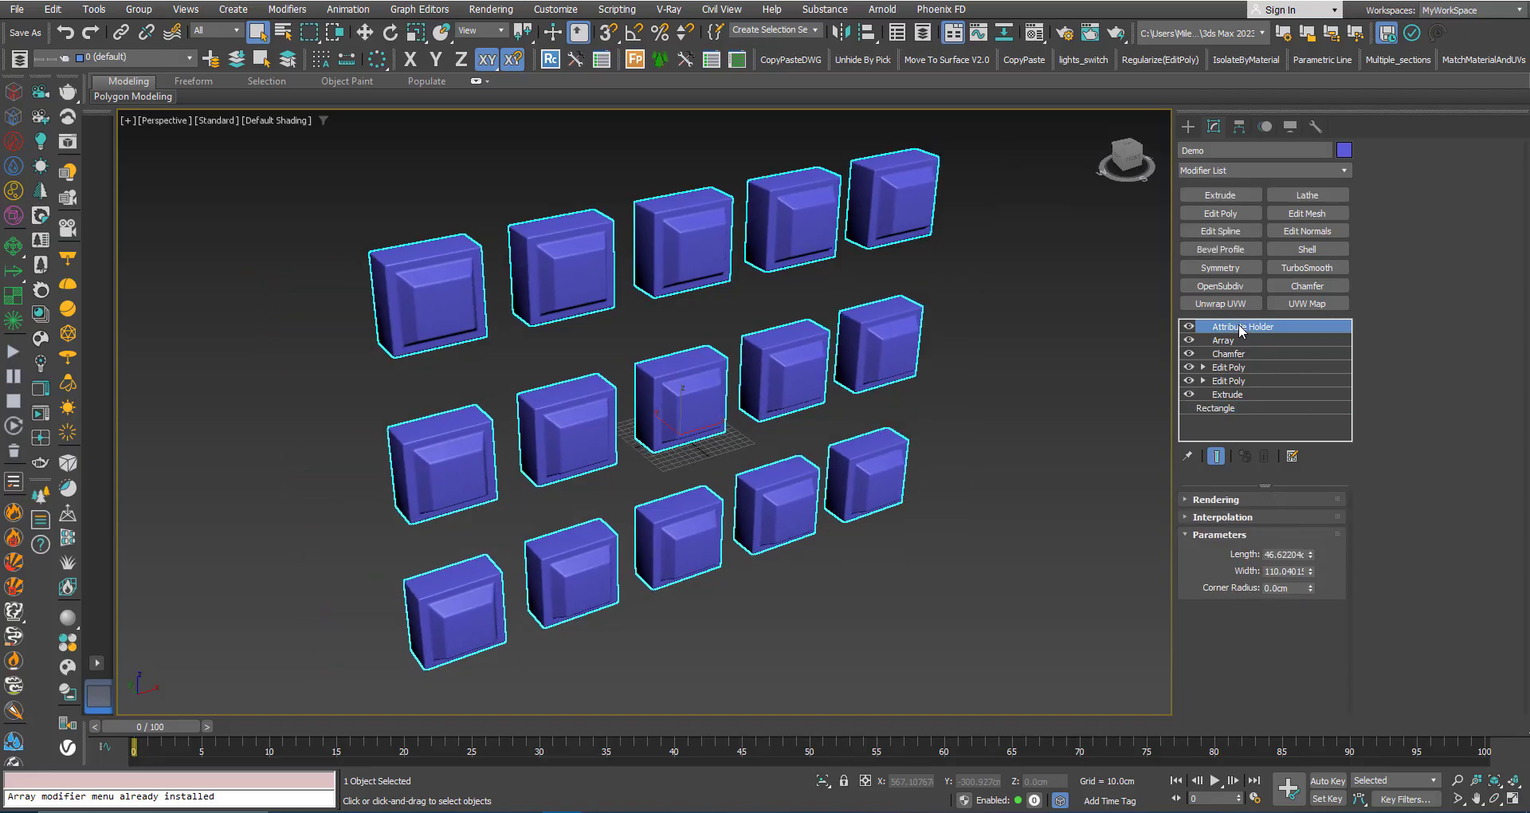
click(1235, 394)
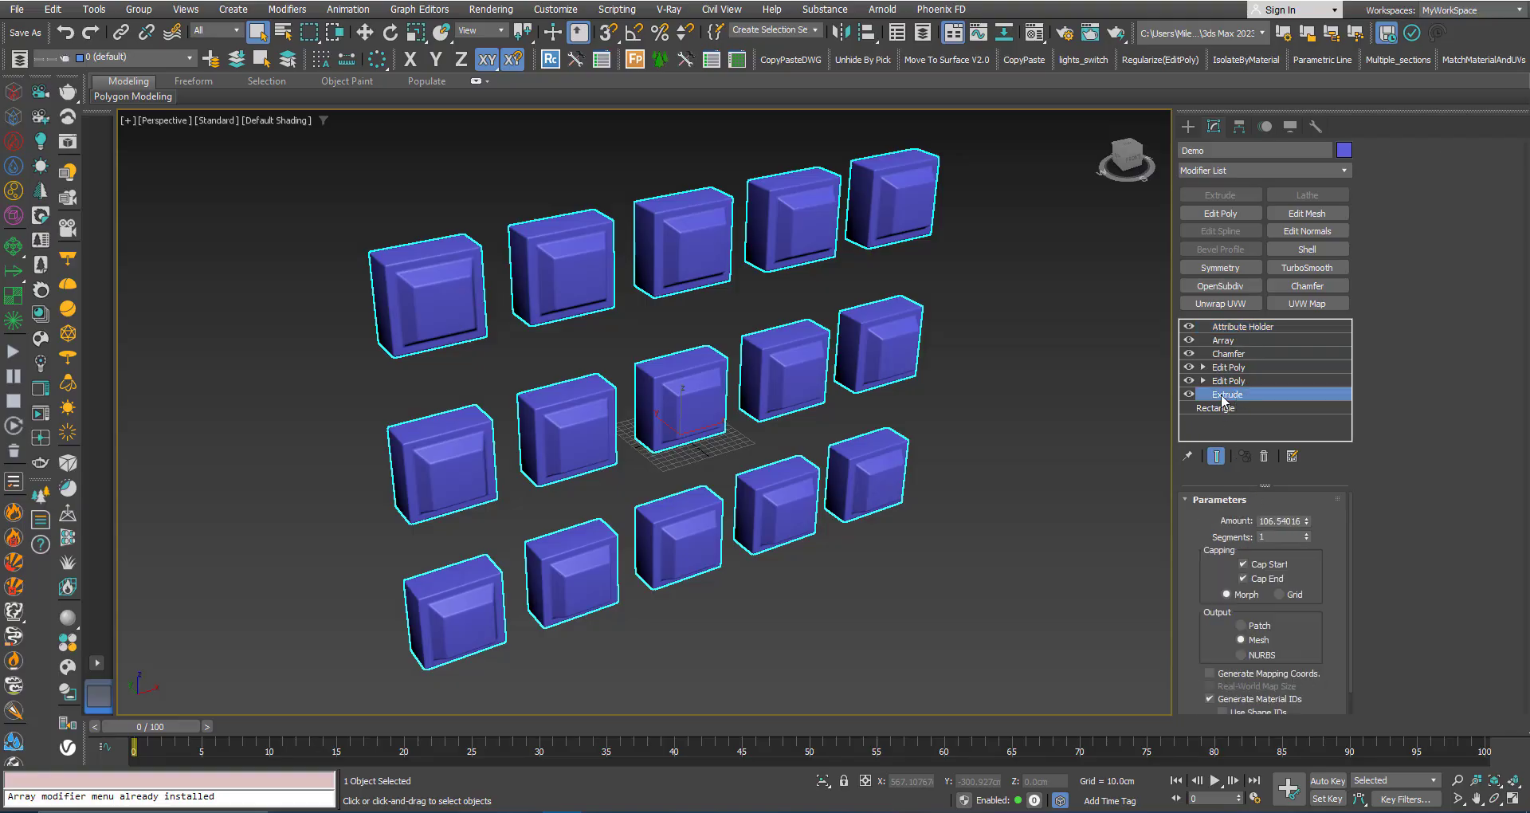
click(1225, 327)
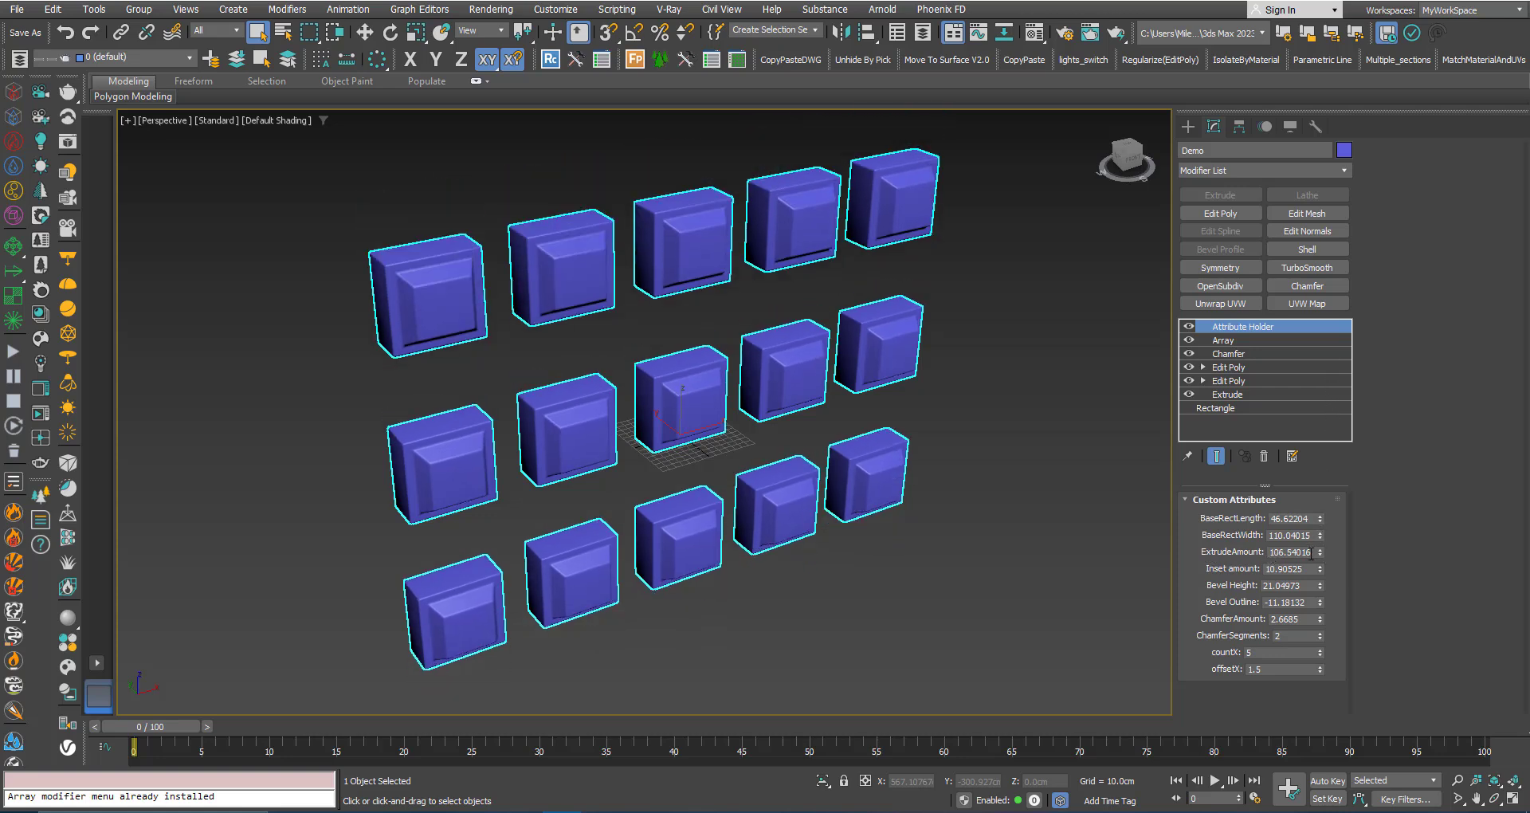
- Try a different inset amount with edged faces shown, and set the Demo object's Bevel Height to about -8.35
key(F4)
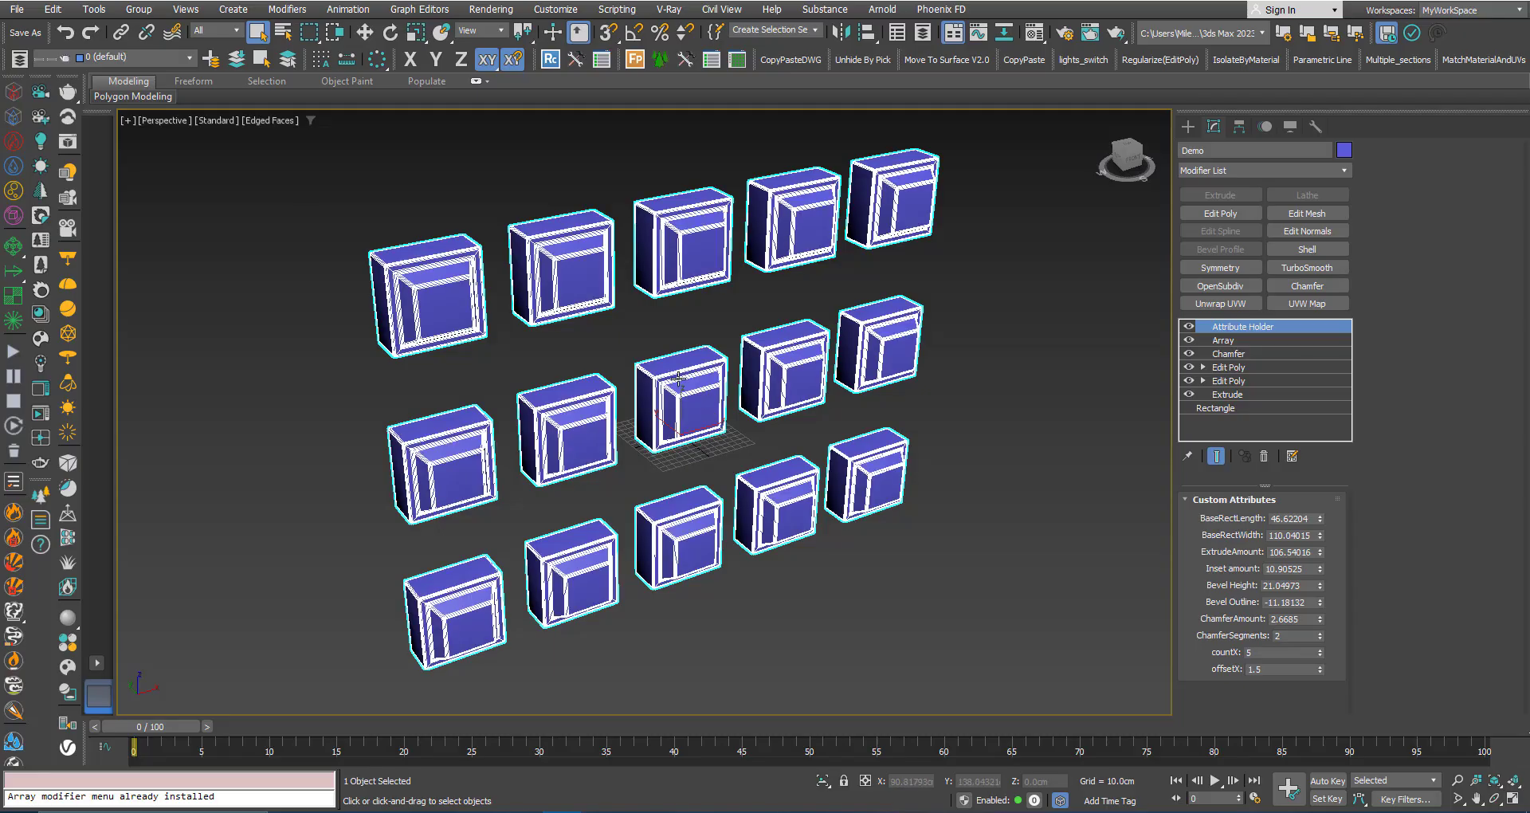
scroll(672, 374, up, 5)
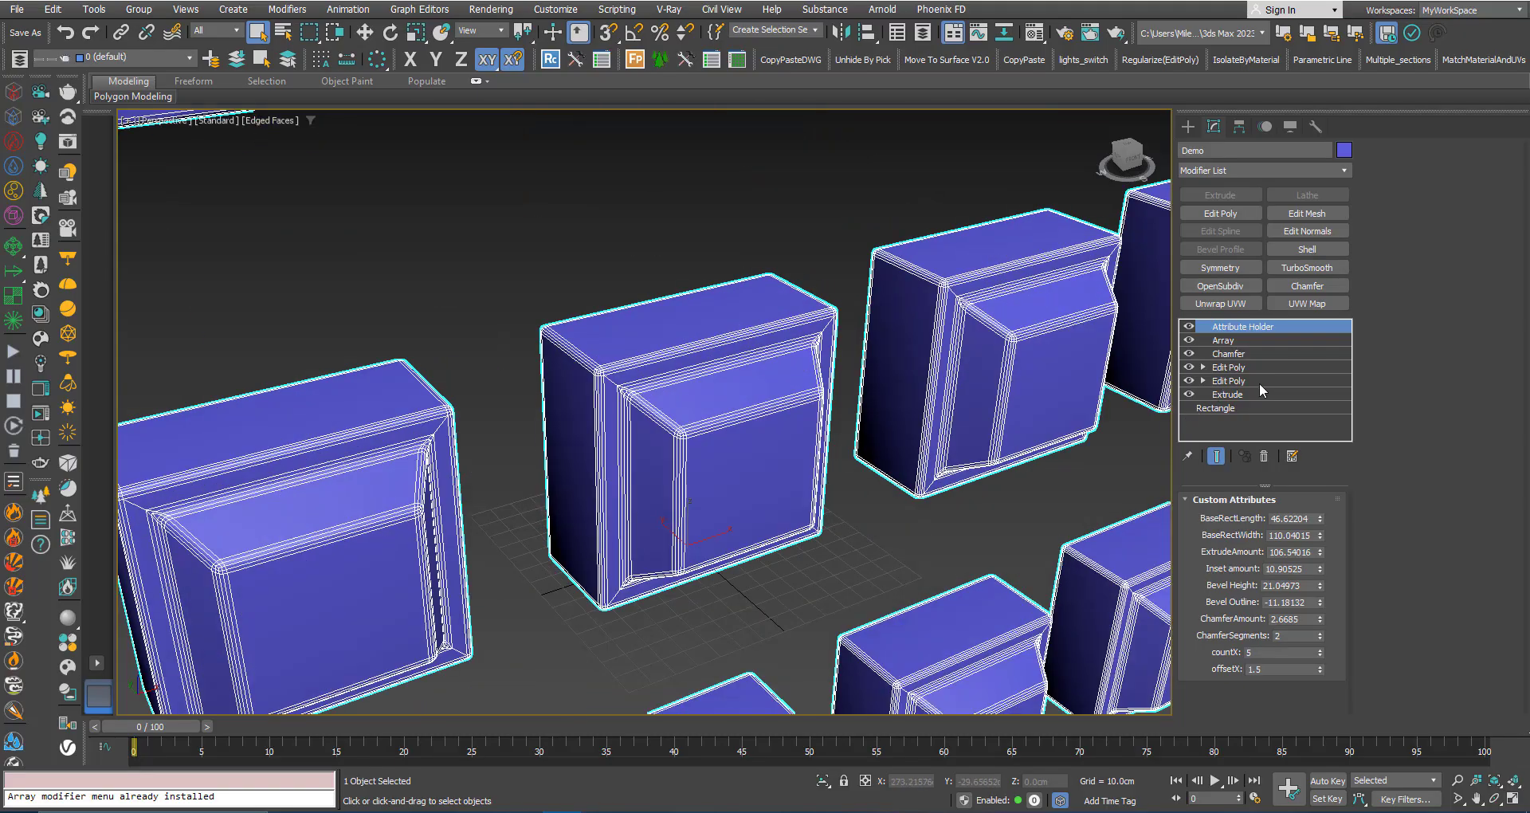
mouse_move(1321, 567)
mouse_down()
mouse_move(1321, 511)
mouse_move(1321, 550)
mouse_up()
right_click(1321, 550)
drag(1320, 584, 1234, 811)
key(F4)
scroll(629, 247, down, 6)
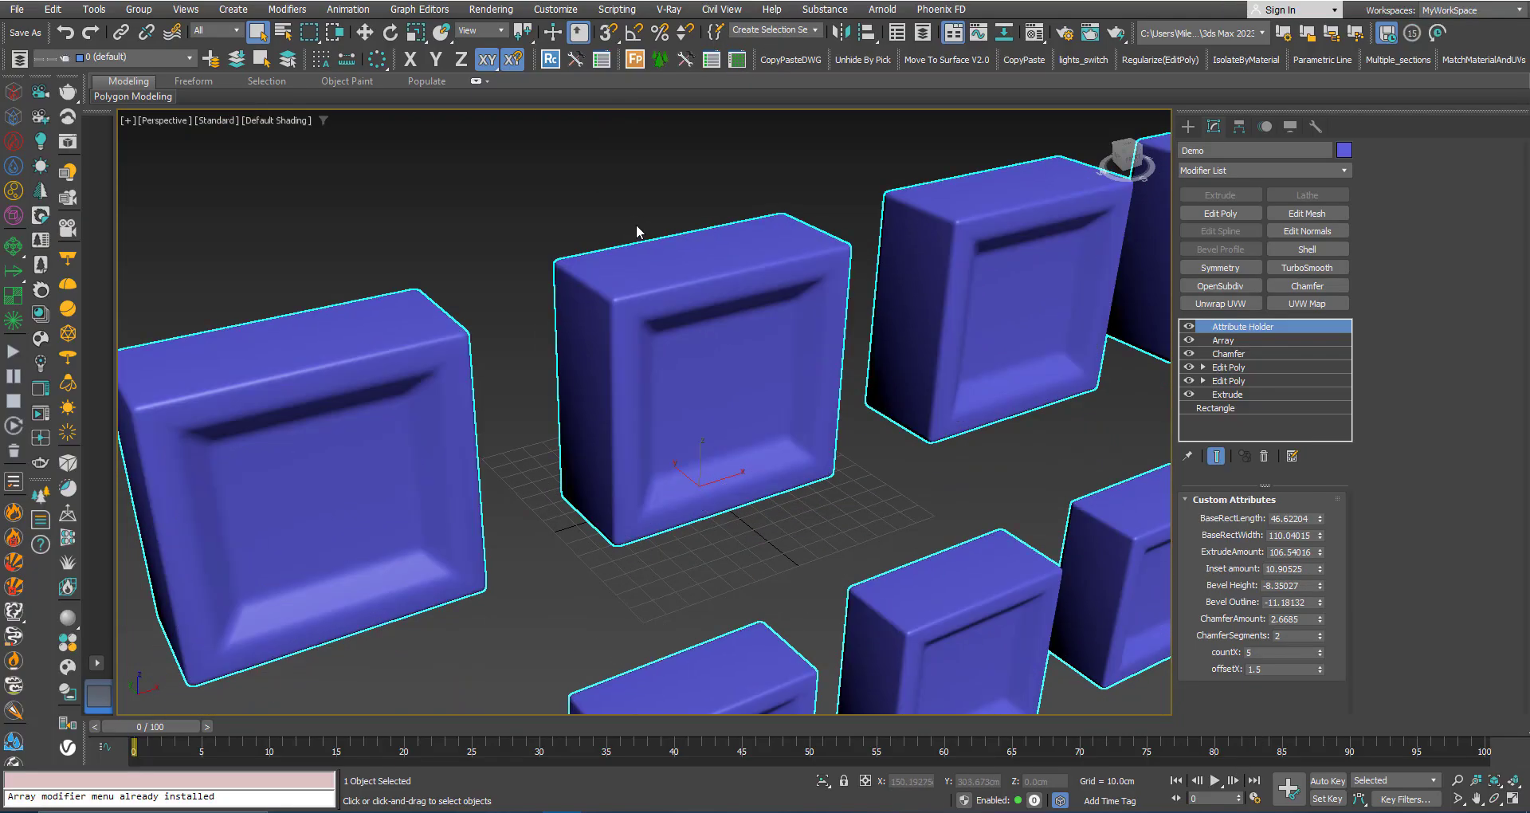
- Set the Demo object's custom attributes to Bevel Height 19.24973, Bevel Outline -8.58132 and ChamferAmount 2.4685
scroll(642, 273, up, 4)
mouse_move(642, 274)
middle_down()
mouse_move(659, 341)
mouse_move(678, 339)
middle_up()
scroll(698, 336, down, 3)
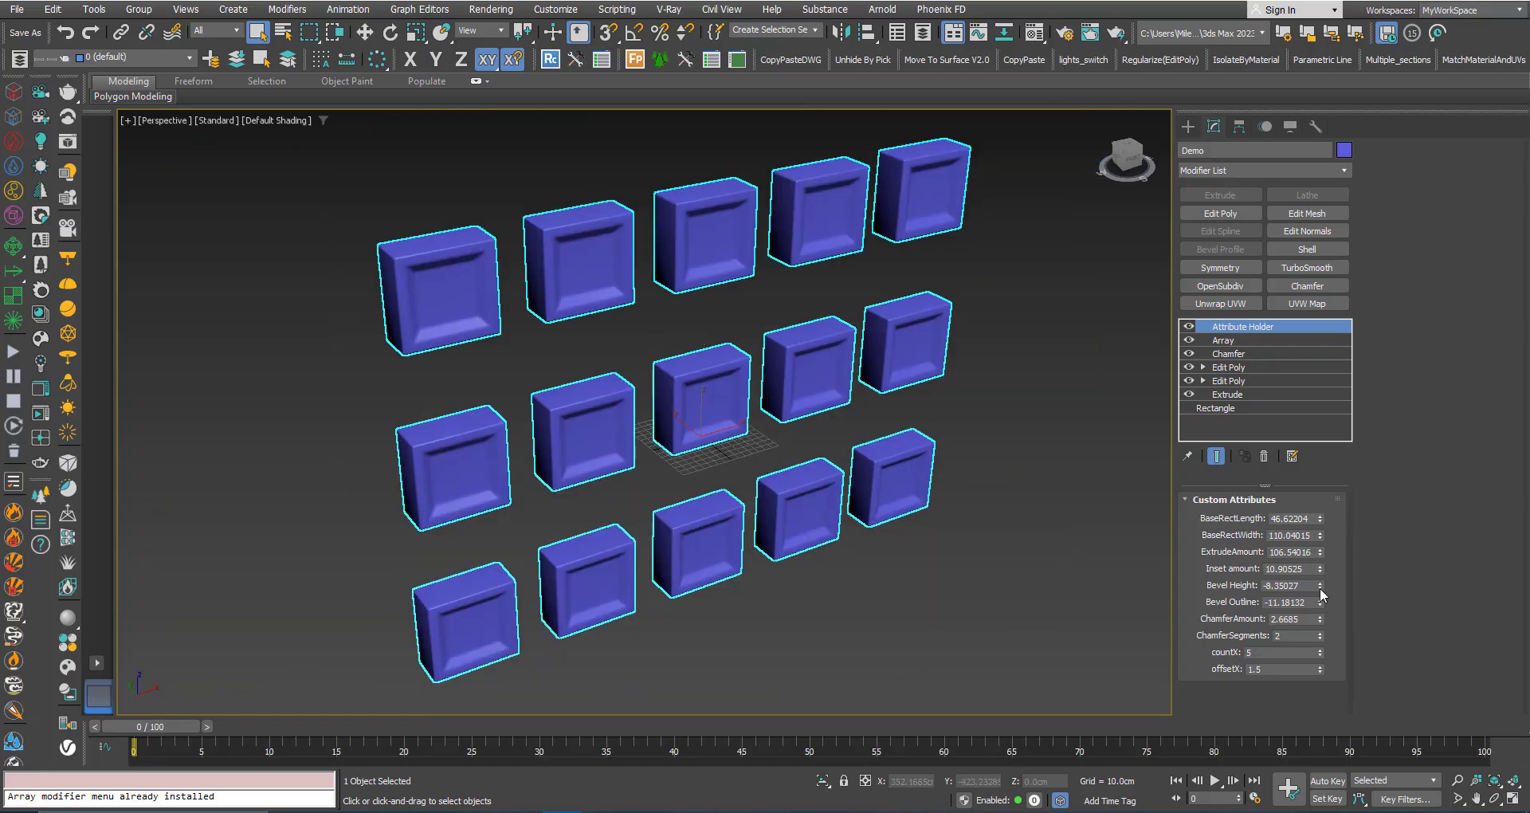
drag(1319, 587, 1337, 357)
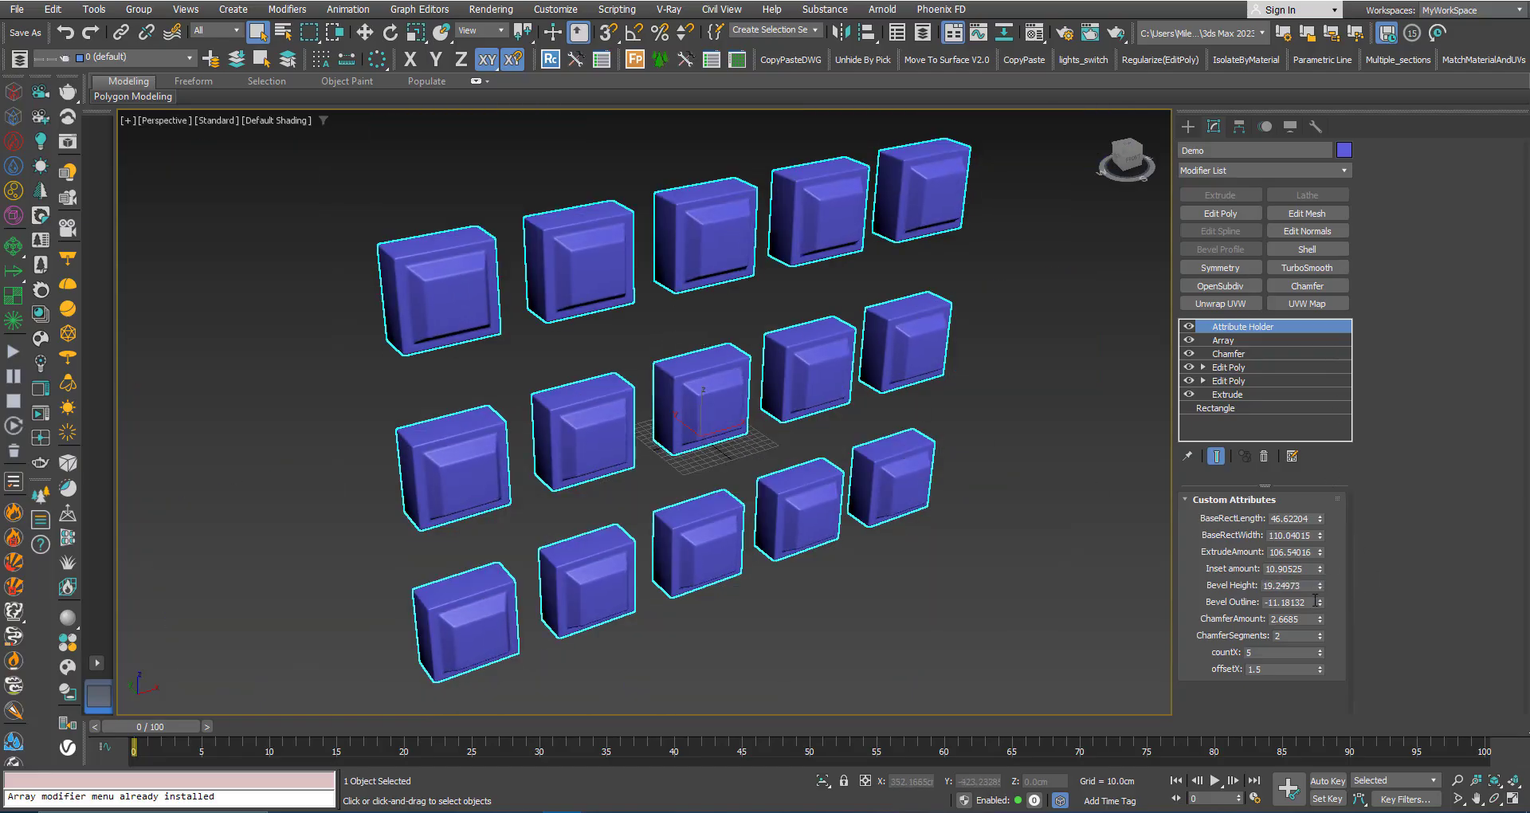
drag(1320, 602, 1302, 603)
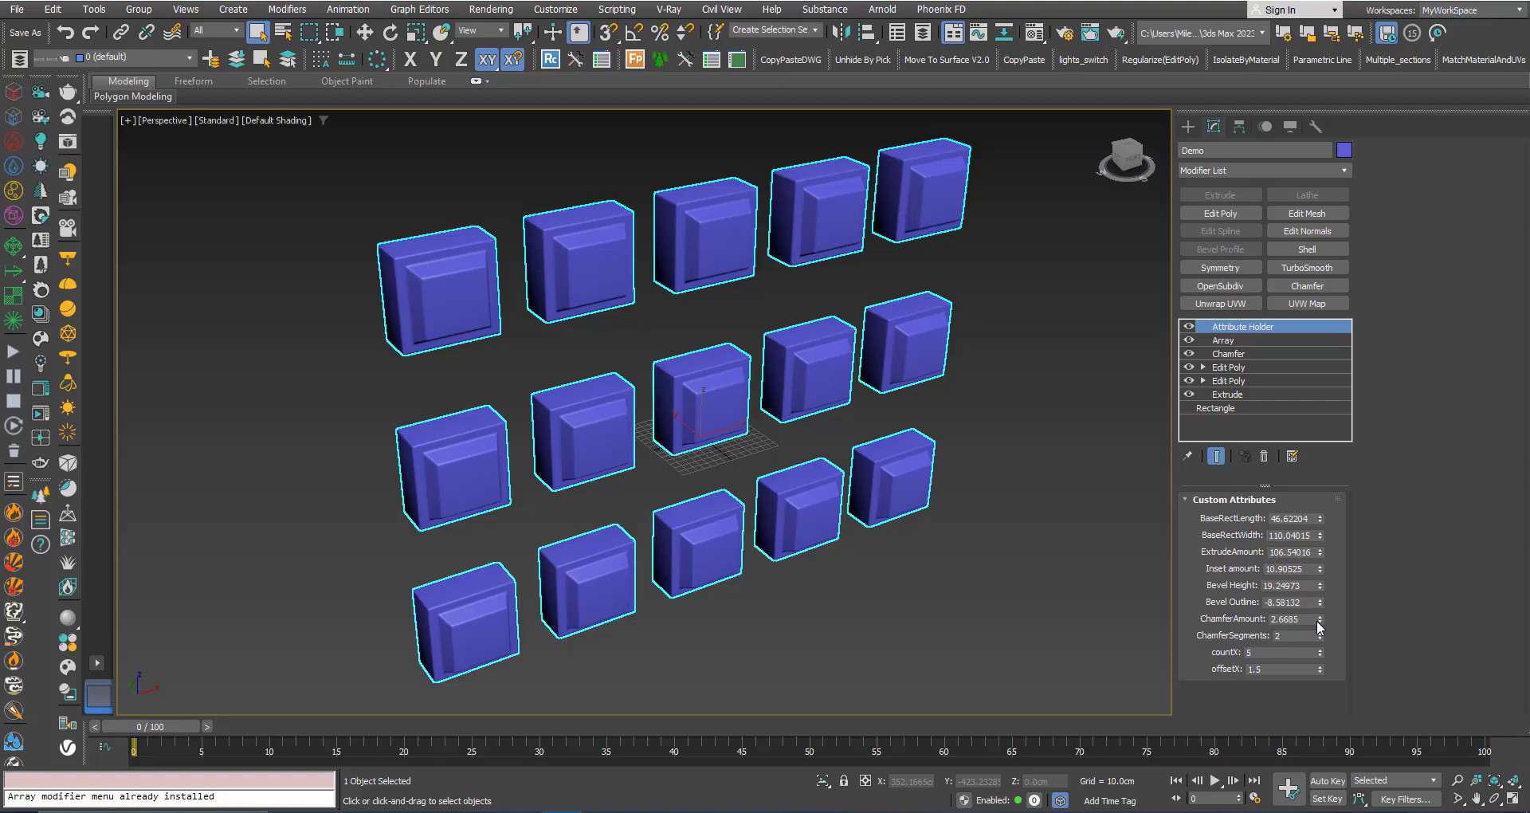
drag(1320, 619, 1313, 599)
- Test the array's countX attribute by raising it to 9 and bringing it back to 5
scroll(656, 542, down, 3)
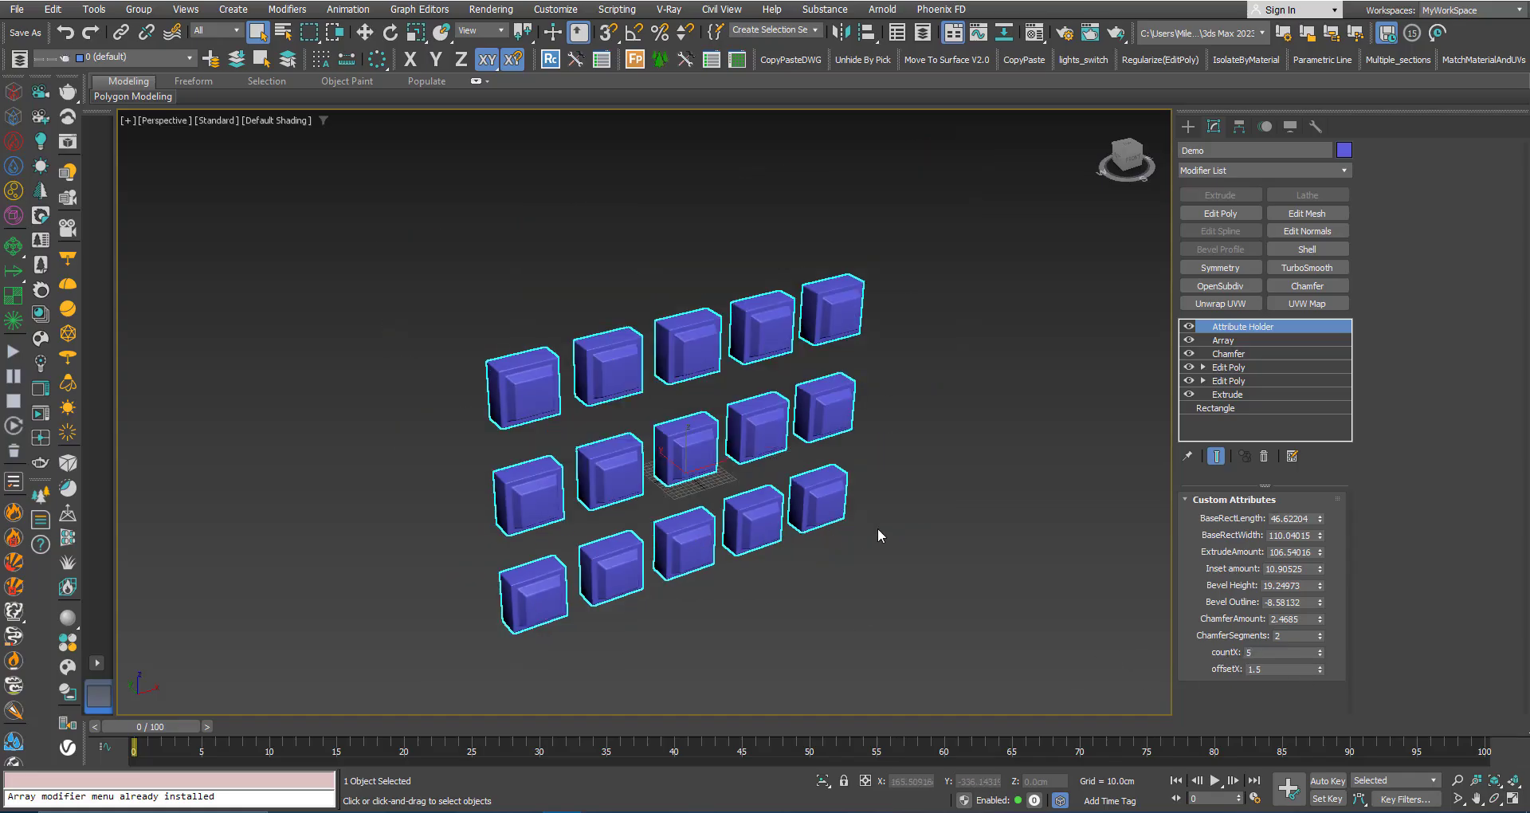
click(1318, 650)
click(1317, 650)
click(1318, 650)
click(1317, 651)
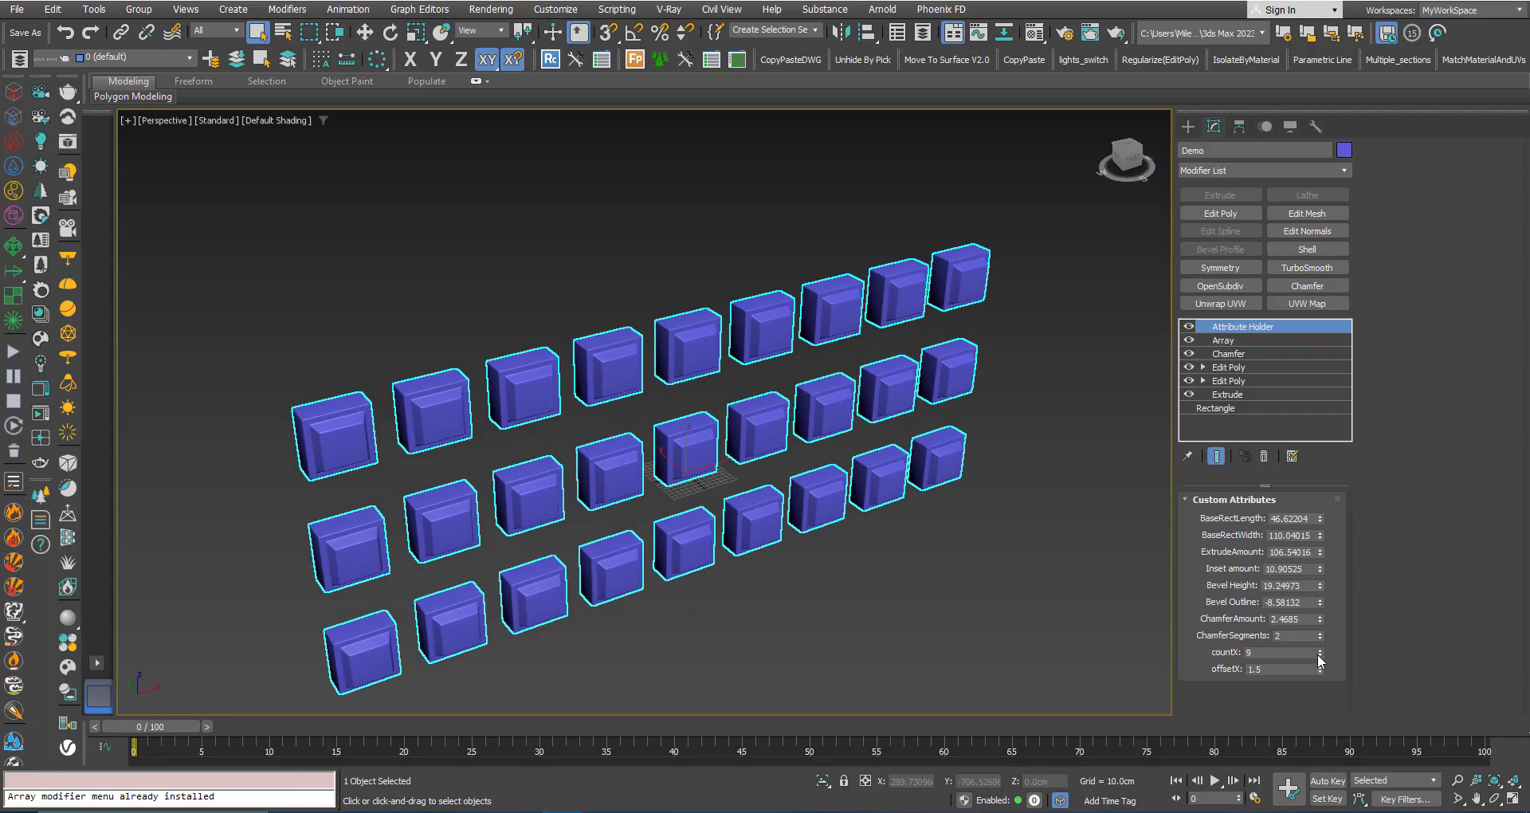
click(1318, 655)
click(1318, 655)
click(1318, 654)
click(1318, 655)
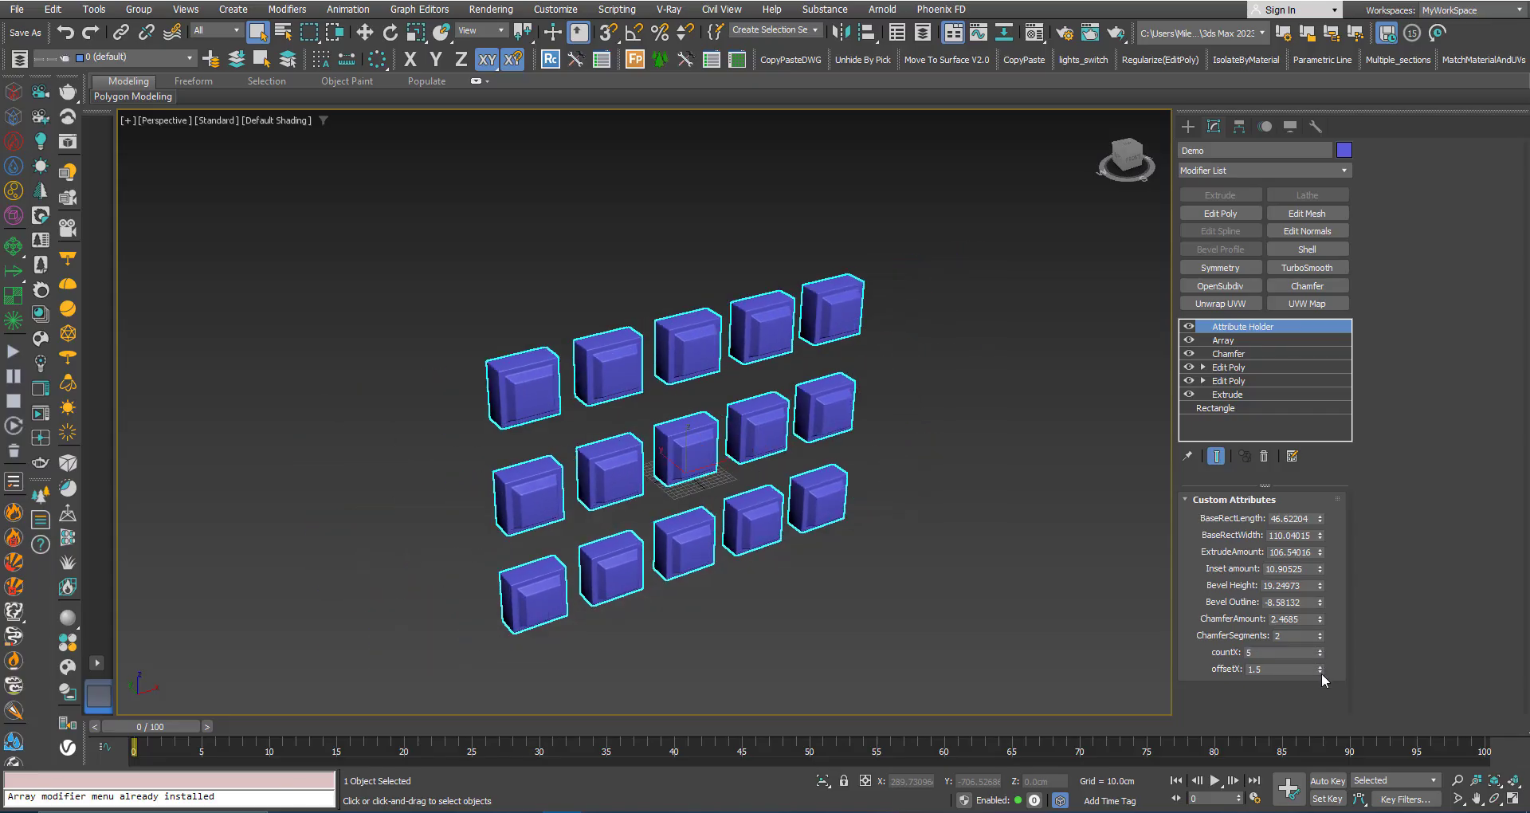
- Try a different offsetX for the array, cancel it and inspect the blocks up close
mouse_move(1319, 669)
mouse_down()
mouse_move(1319, 628)
mouse_move(1317, 654)
mouse_up()
right_click(1318, 653)
mouse_move(672, 533)
middle_down()
mouse_move(667, 513)
mouse_move(690, 517)
middle_up()
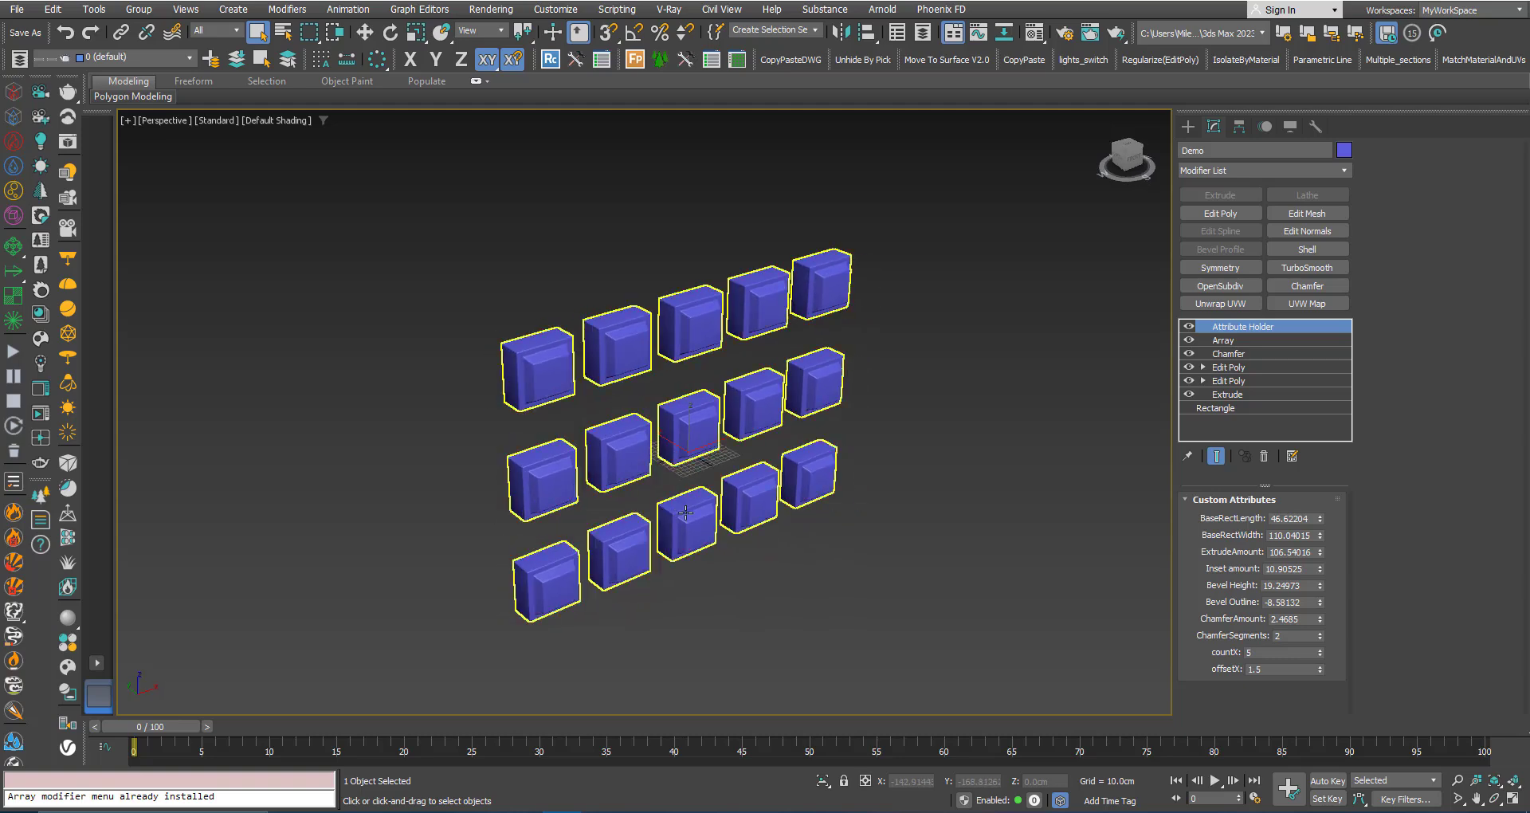
scroll(675, 499, up, 3)
scroll(700, 518, up, 1)
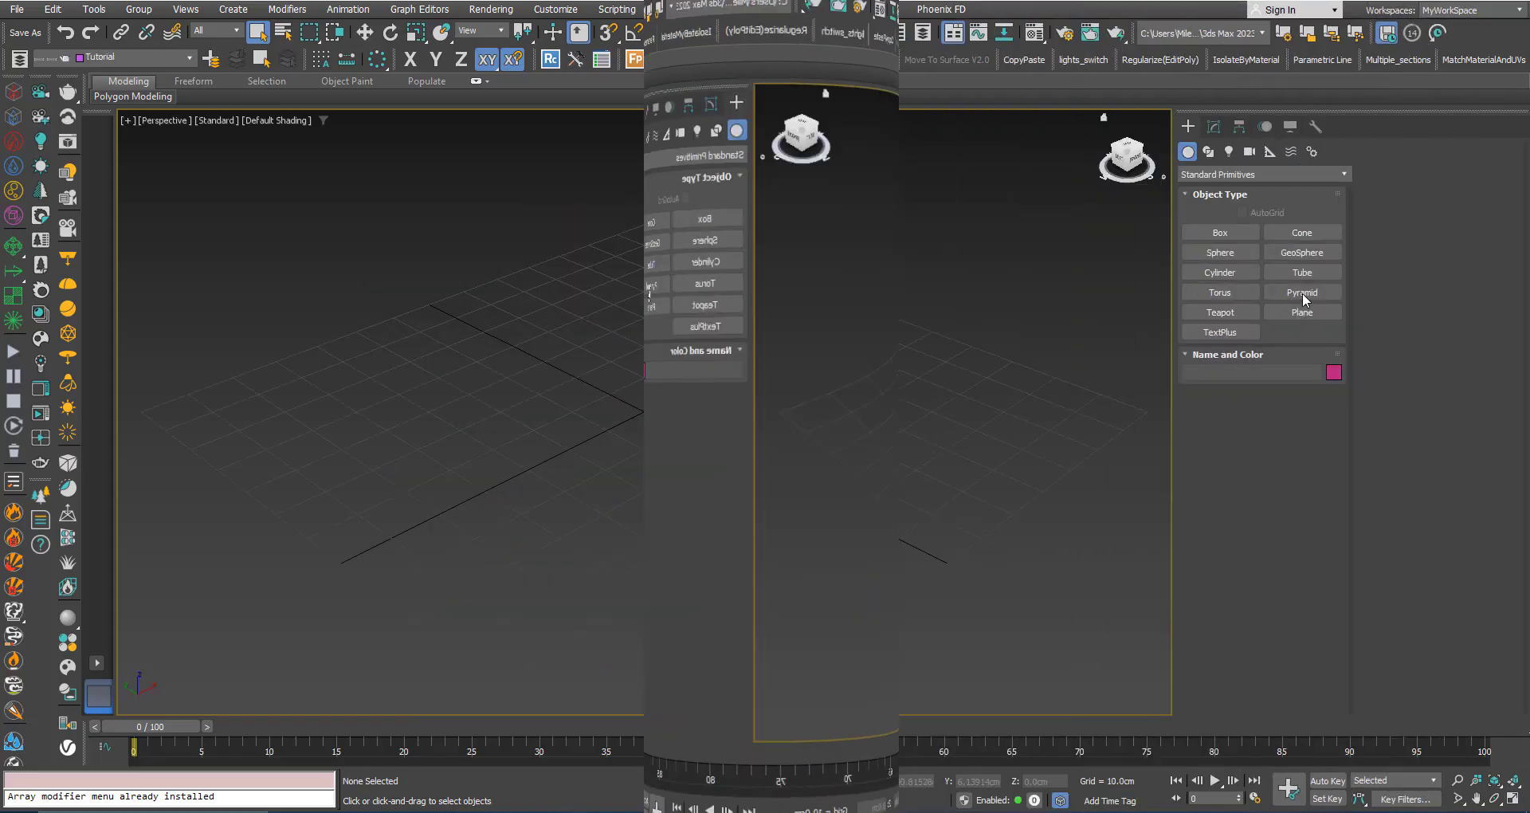
- Draw a rectangle spline about 91 cm wide on the grid near the origin
click(1208, 151)
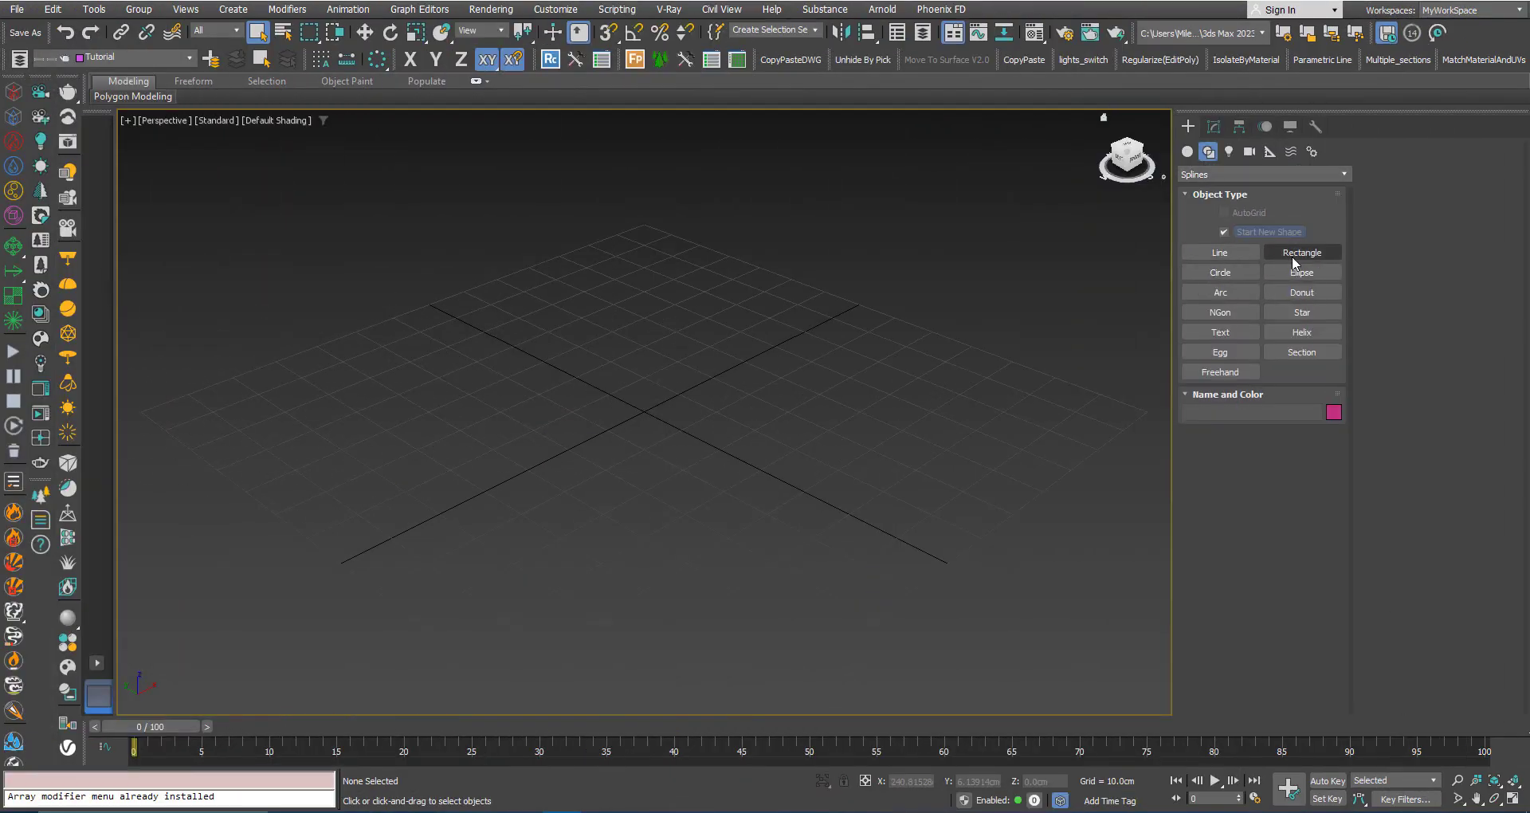
click(1292, 256)
drag(695, 350, 442, 604)
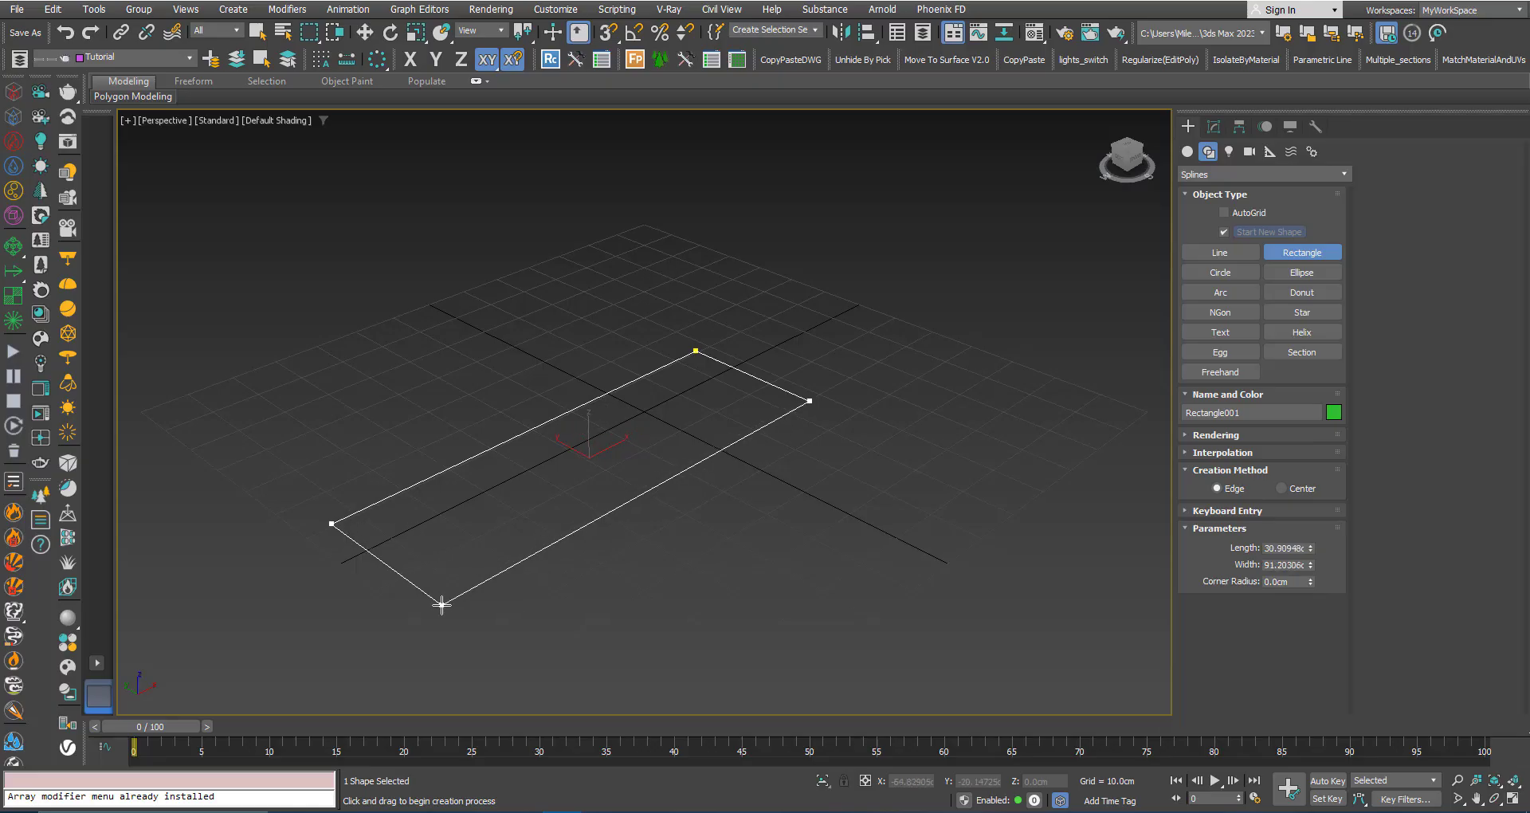
scroll(630, 466, down, 3)
right_click(607, 473)
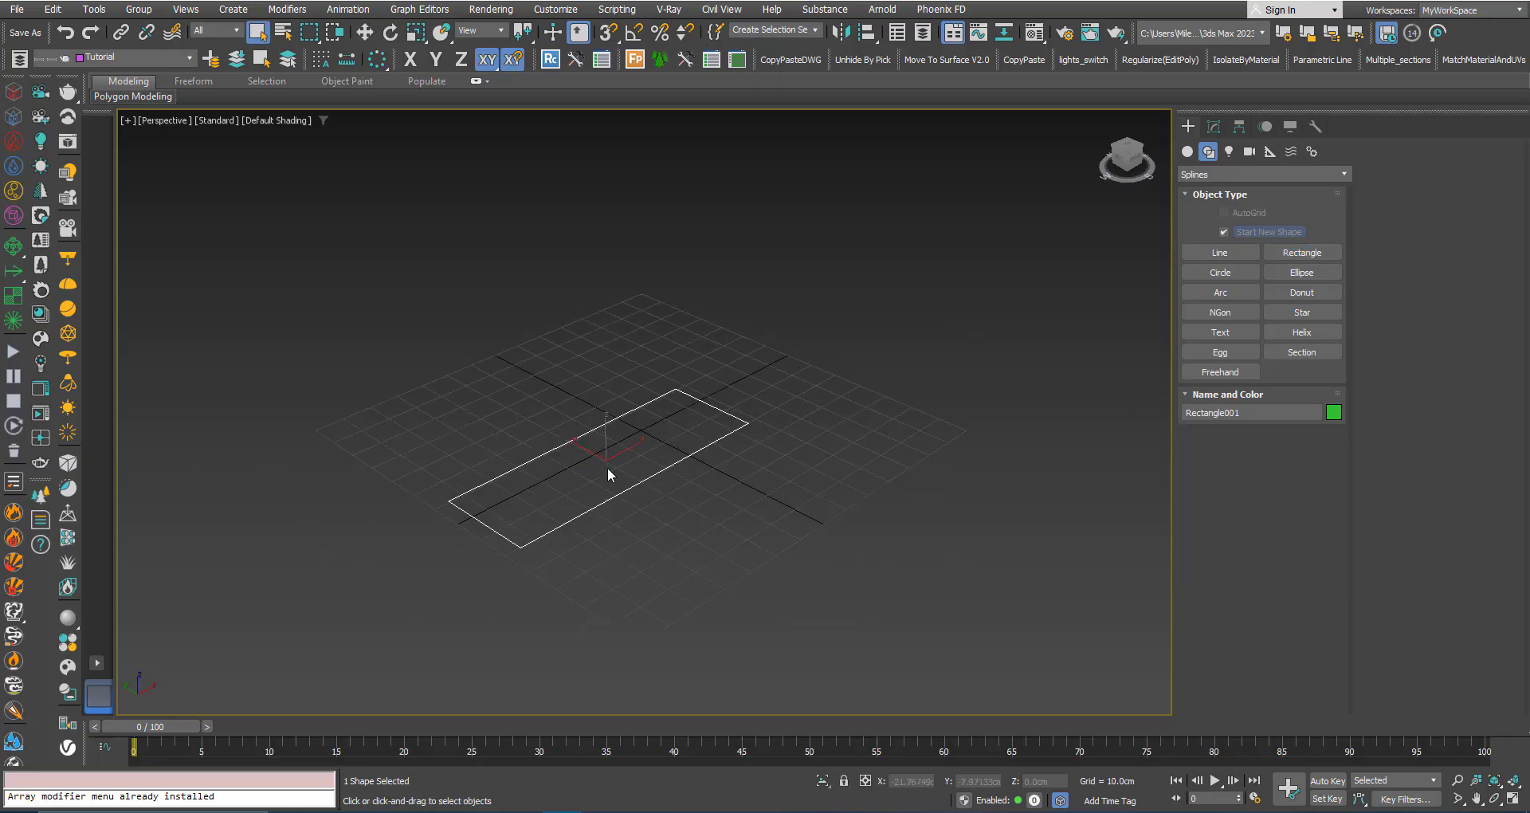
- Extrude the rectangle by 112.54016 cm
click(1213, 128)
click(1198, 194)
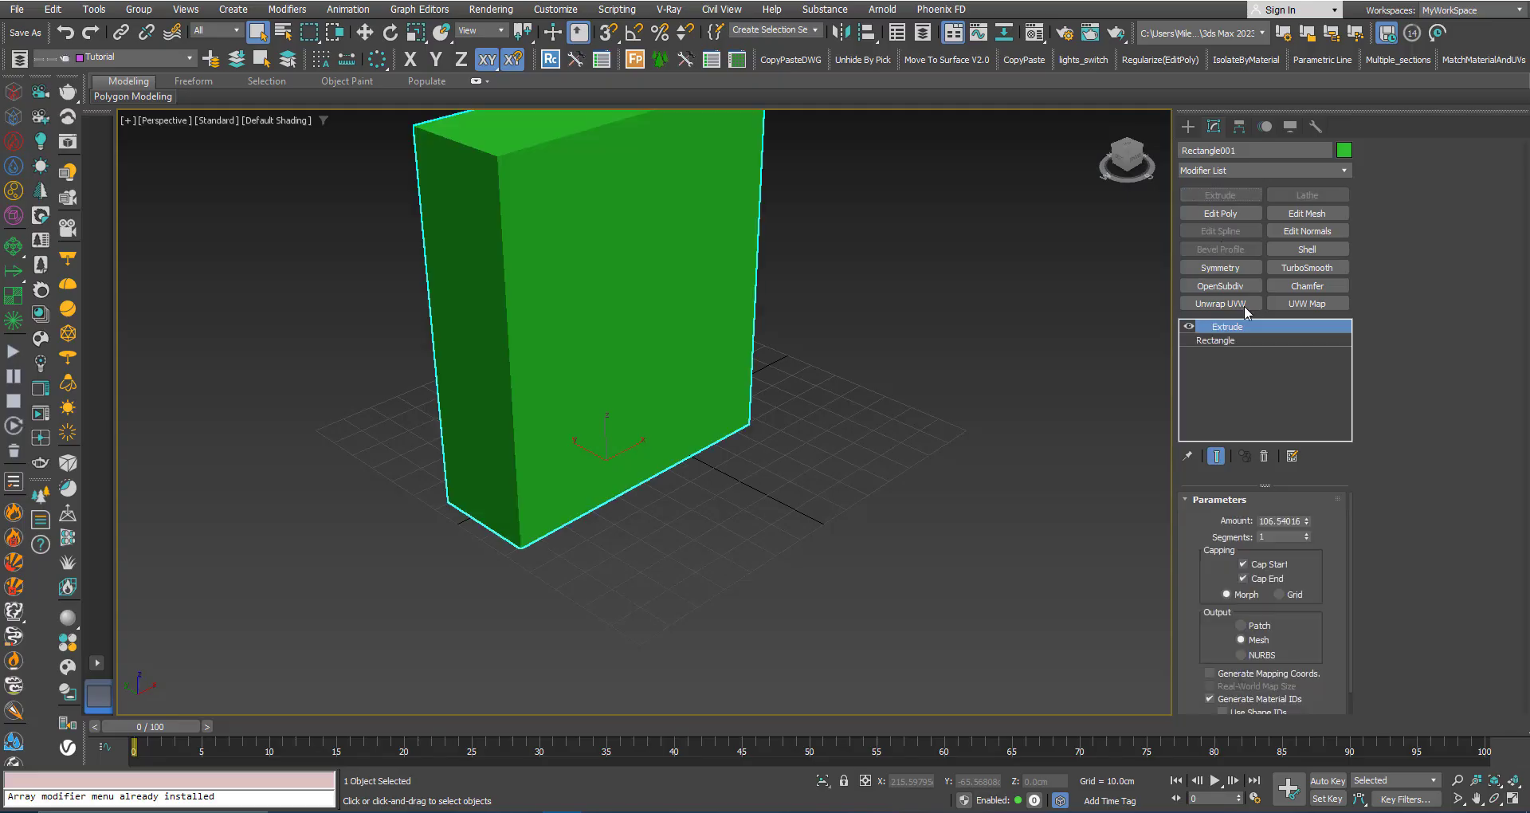
scroll(666, 572, down, 3)
mouse_move(627, 475)
middle_down()
mouse_move(666, 470)
mouse_move(643, 481)
middle_up()
mouse_move(1308, 521)
mouse_down()
mouse_move(1312, 493)
mouse_move(1311, 513)
mouse_up()
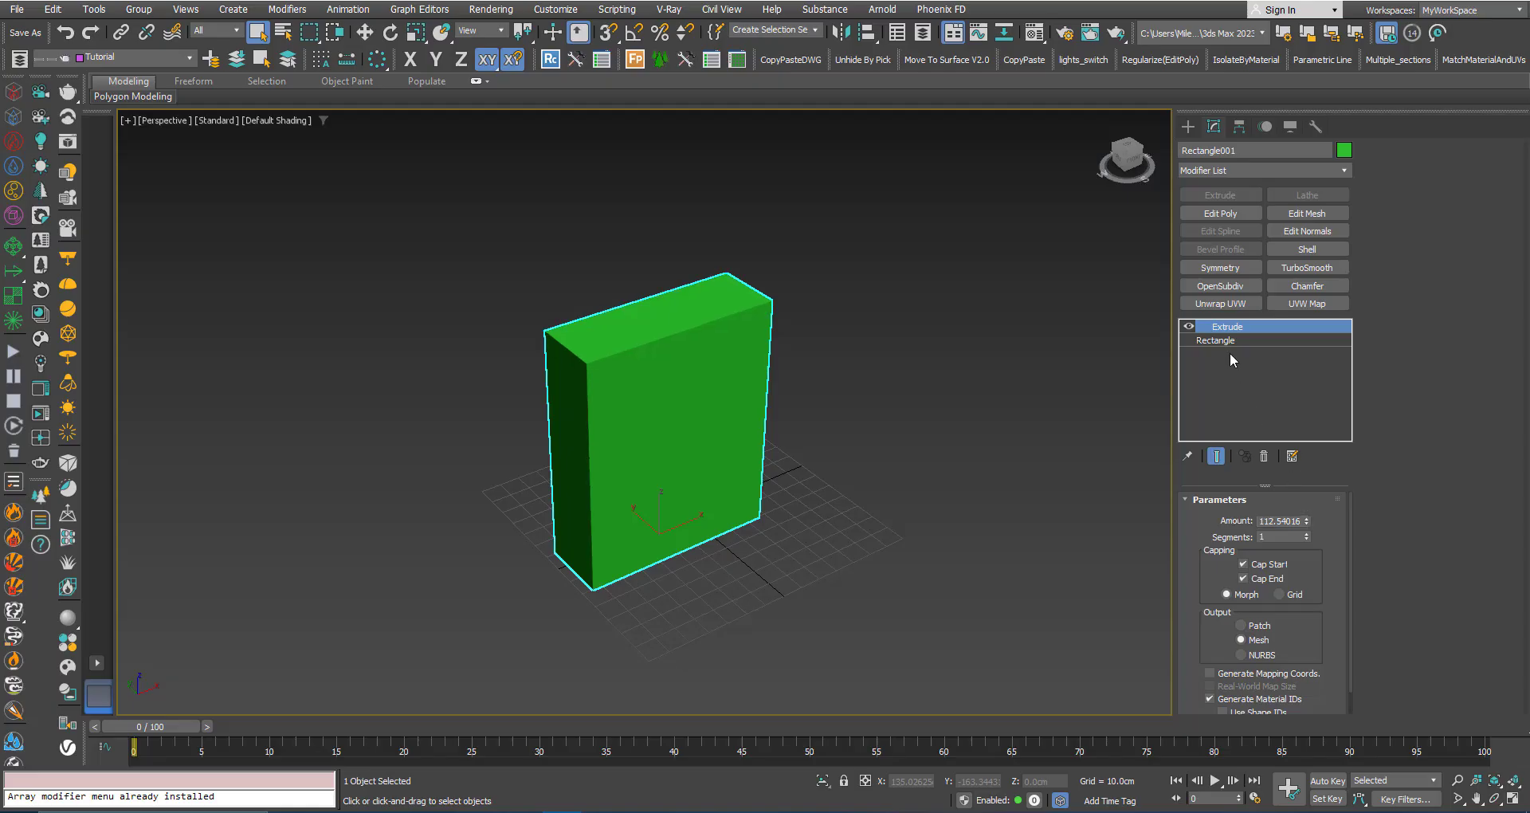
- Add an Edit Poly modifier to the extruded box and change its object color to blue-violet
click(1206, 210)
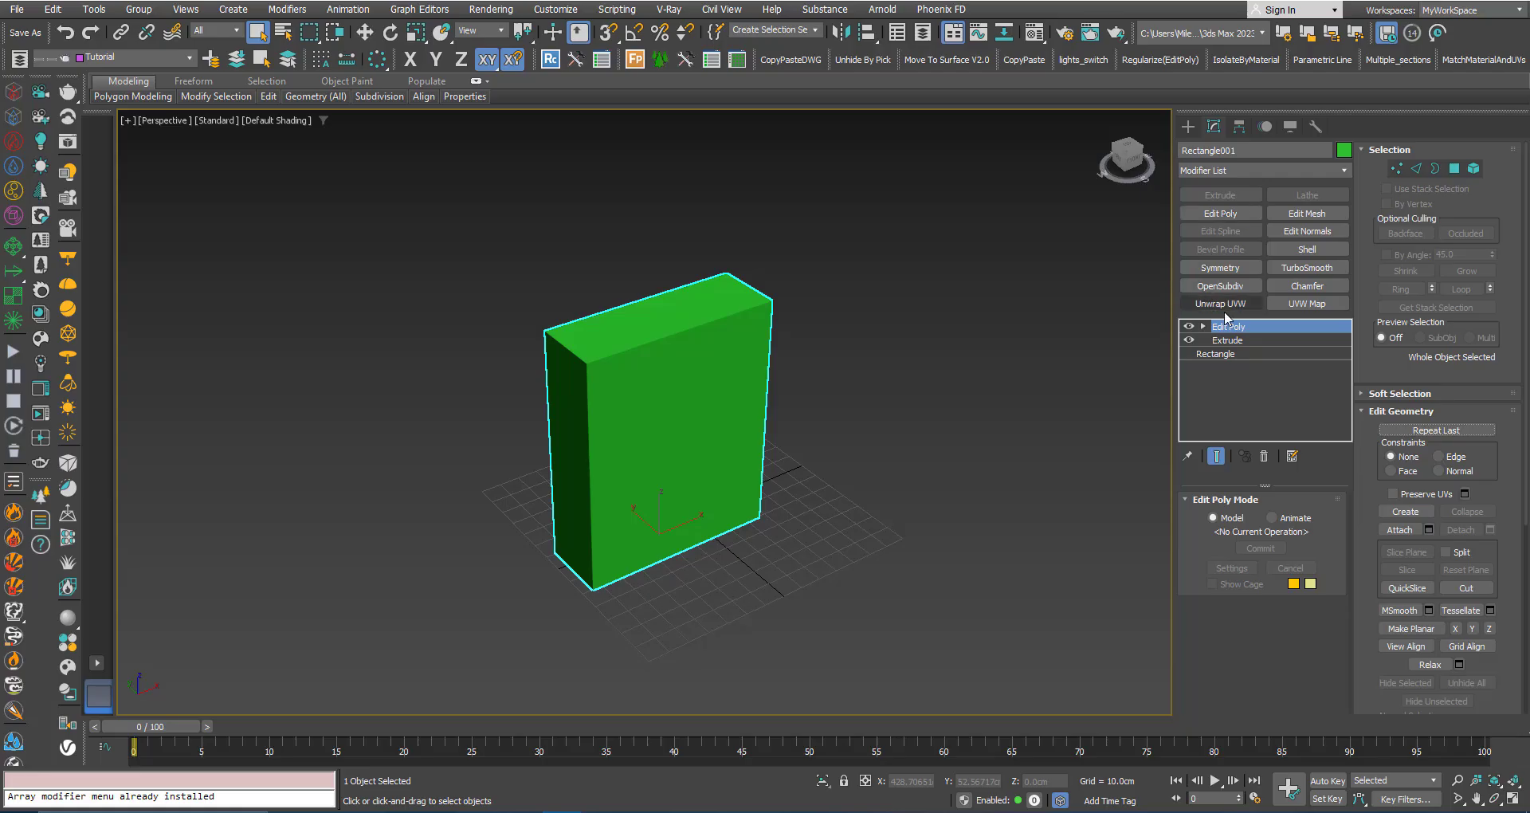
middle_drag(1069, 451, 1071, 455)
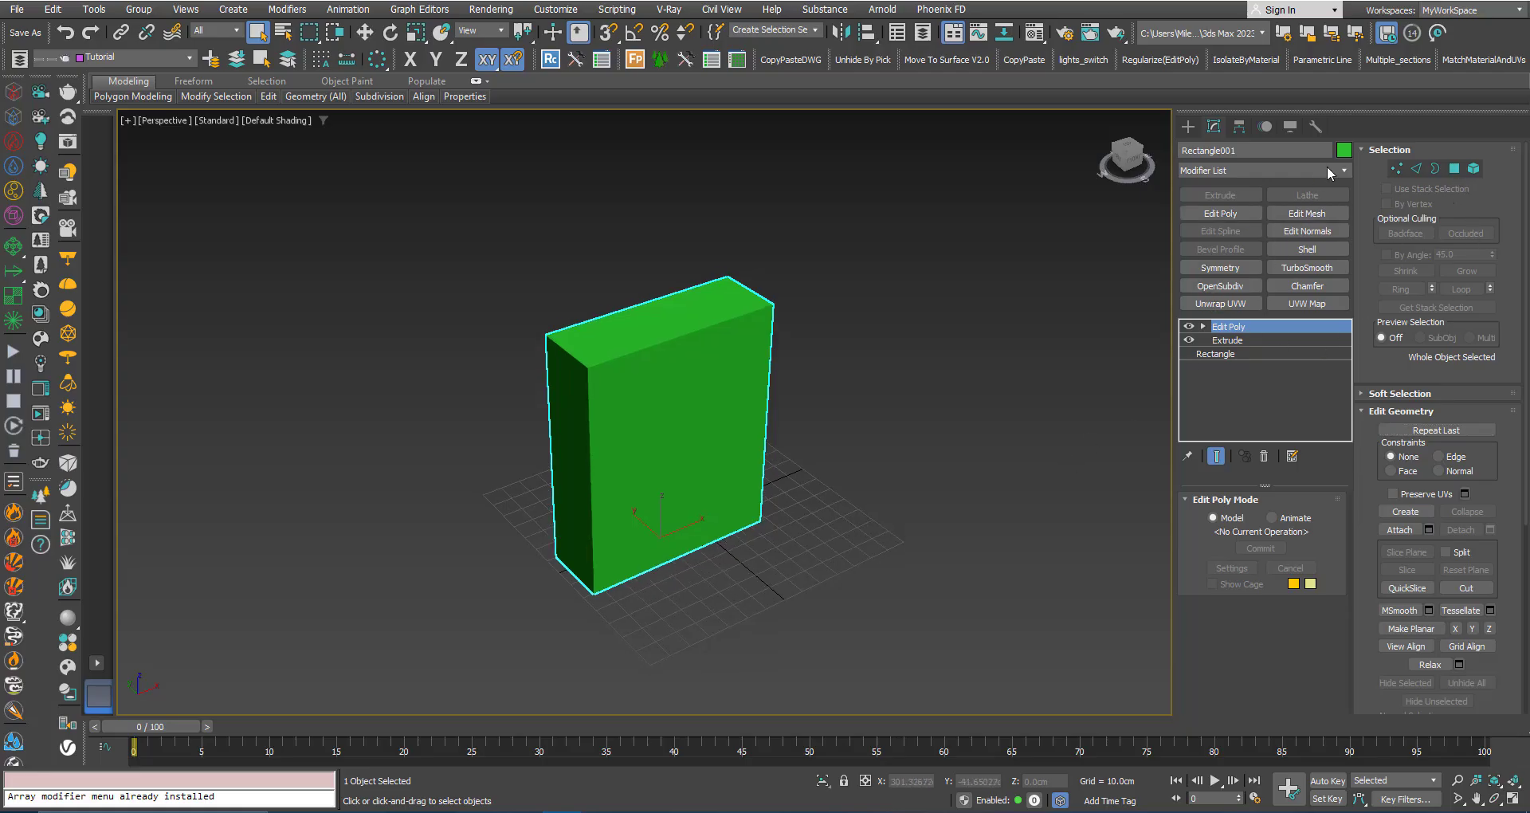
click(1343, 151)
click(554, 336)
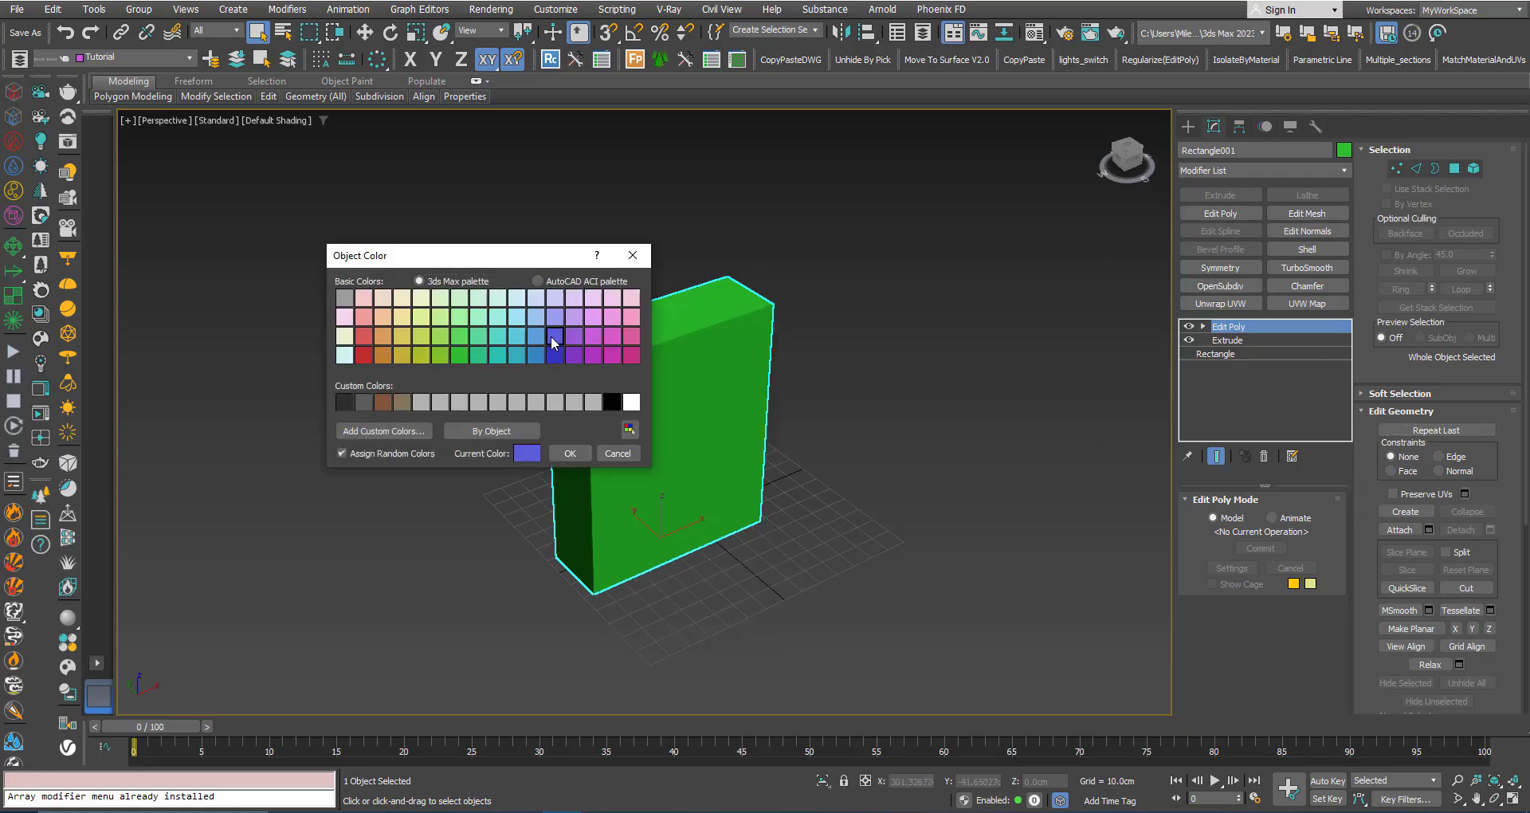
click(568, 452)
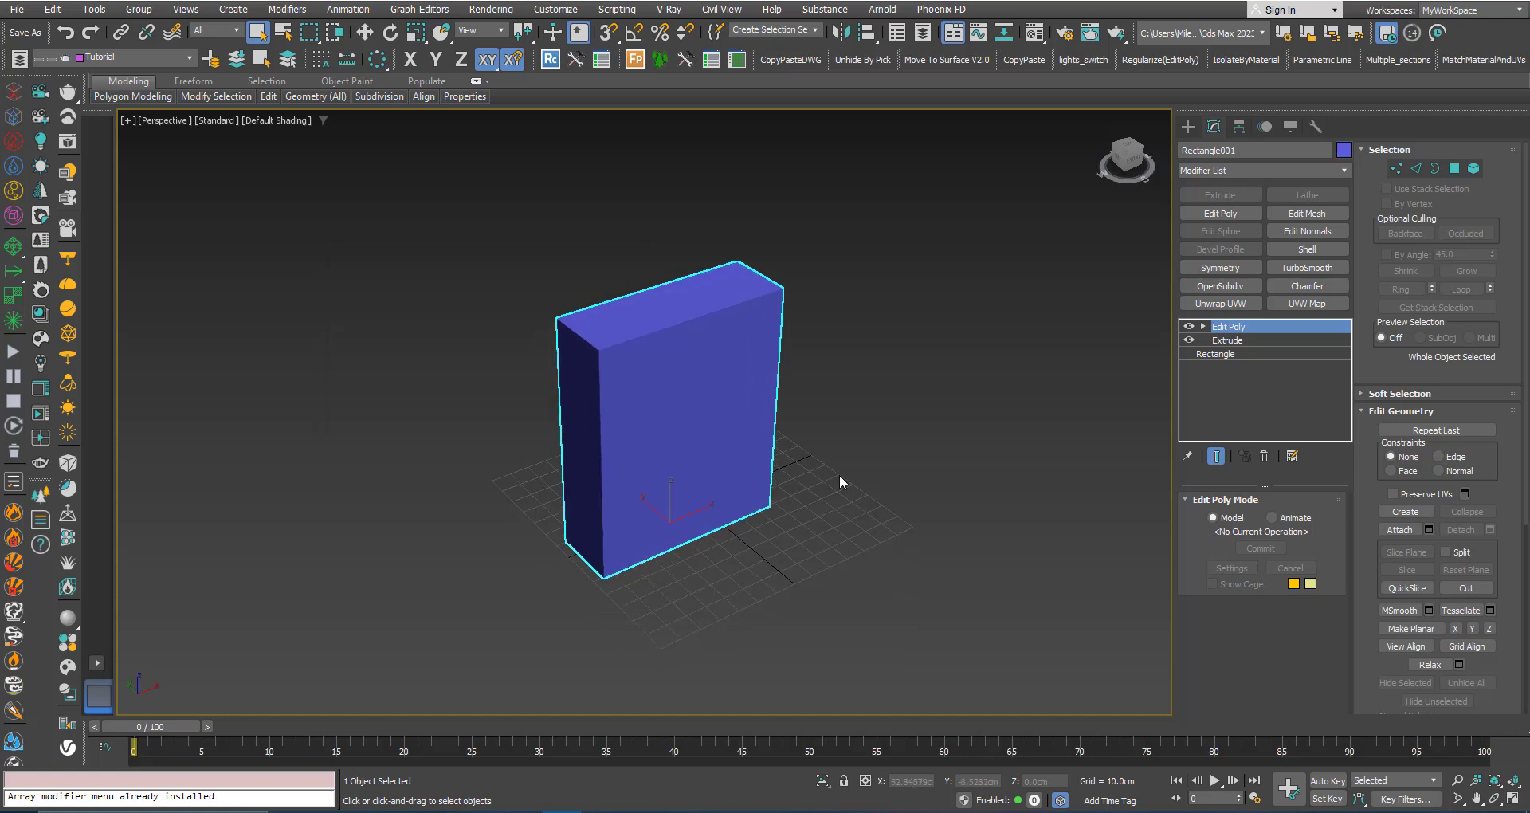
- Switch Edit Poly to Animate mode at polygon level and inset the box's large front face by 9.65767 cm
click(1454, 169)
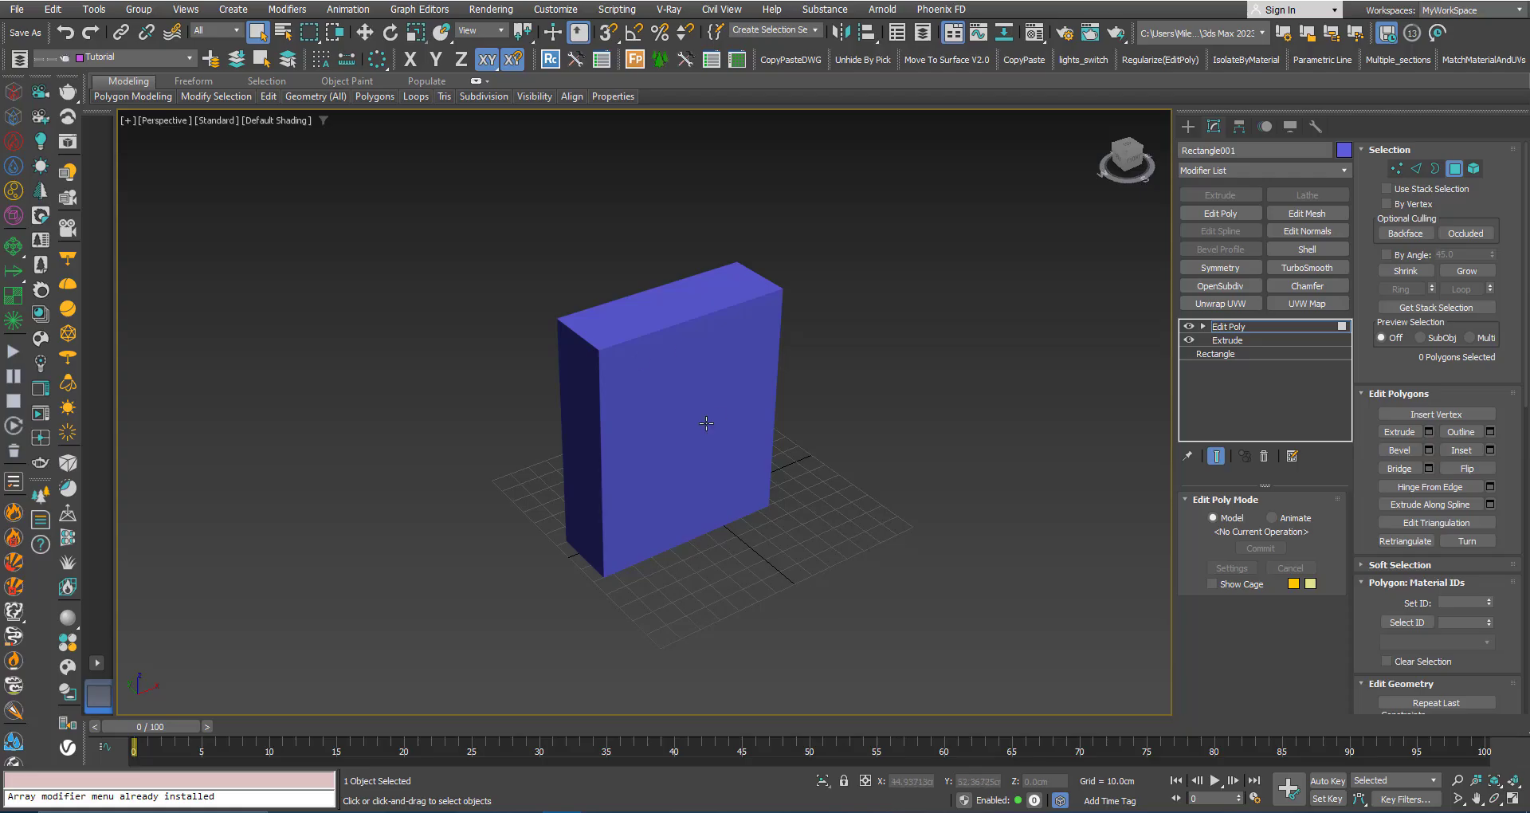
click(1272, 519)
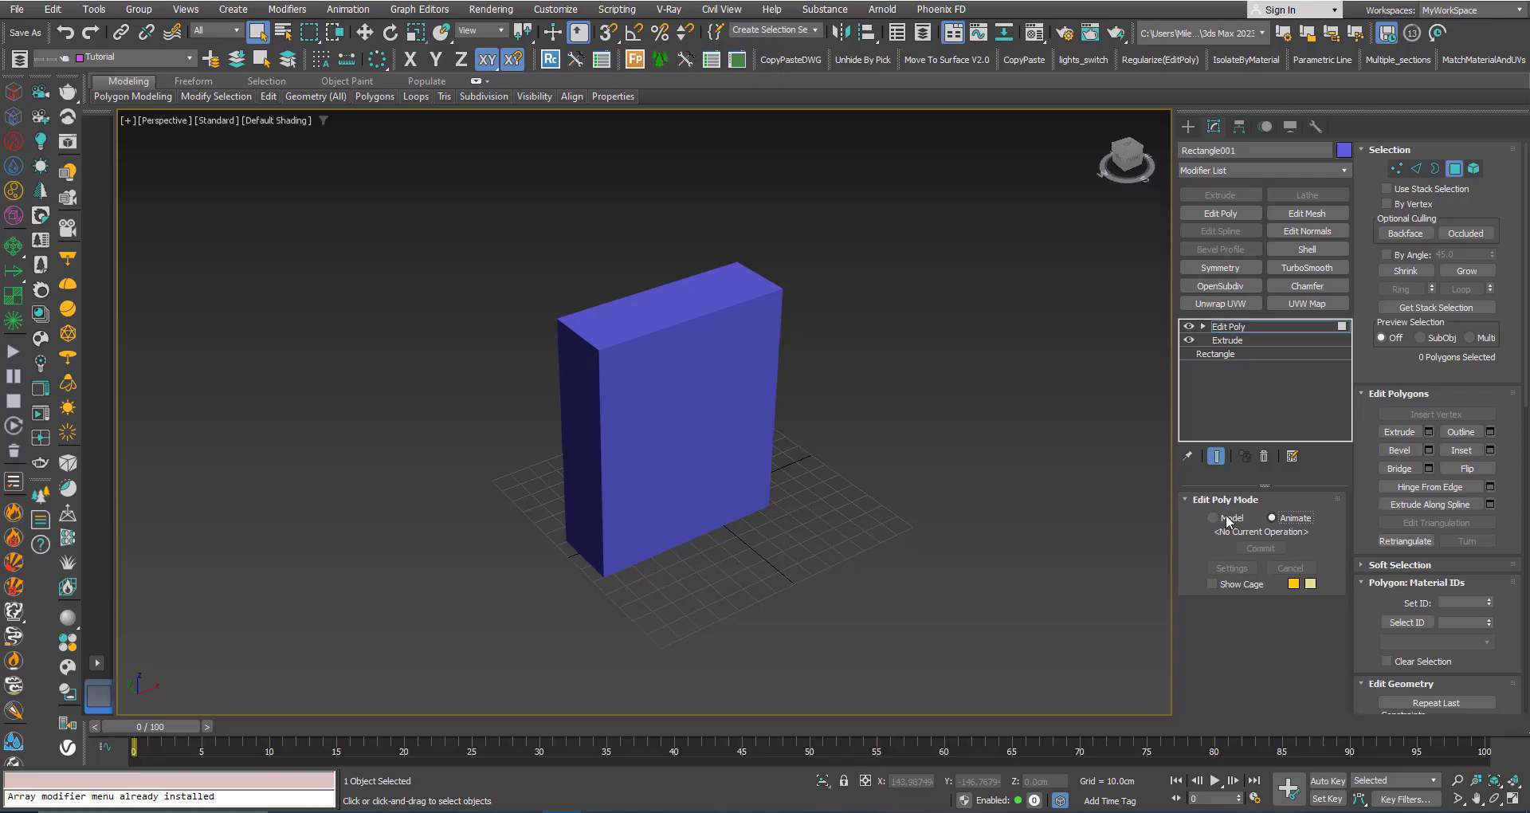
click(701, 428)
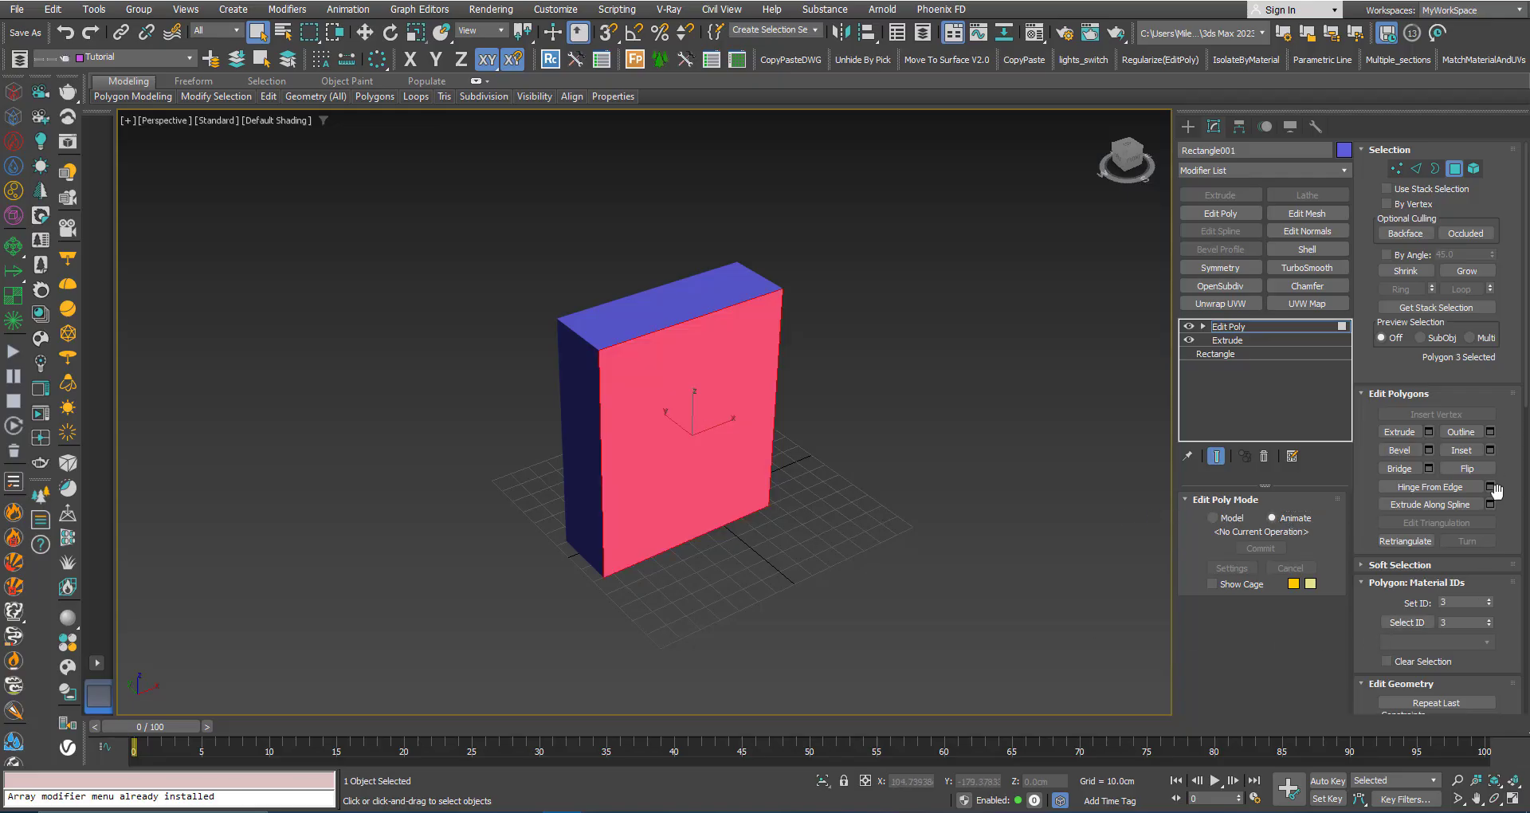
click(1489, 450)
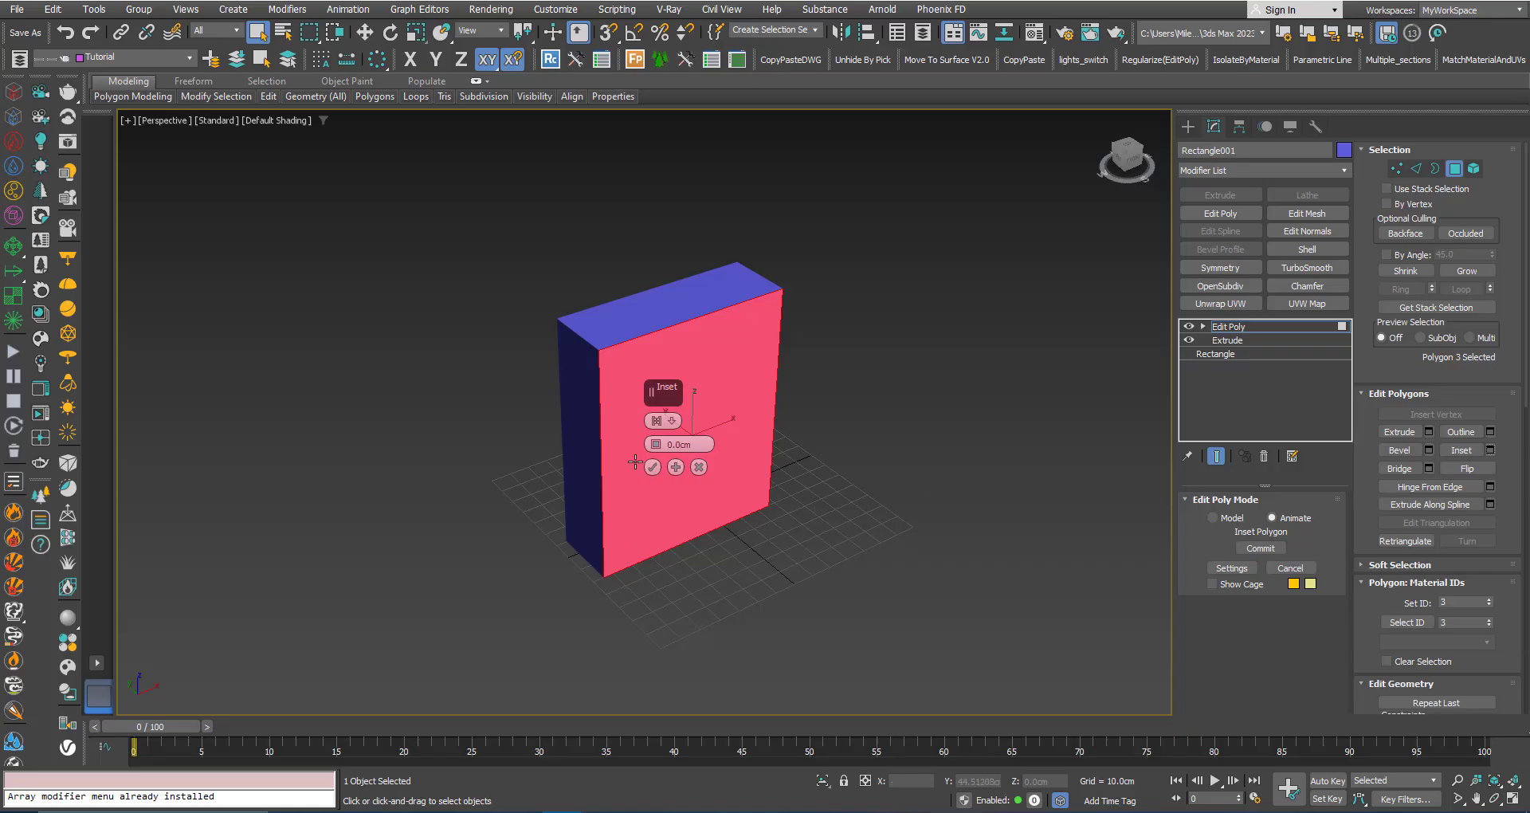
drag(656, 444, 649, 382)
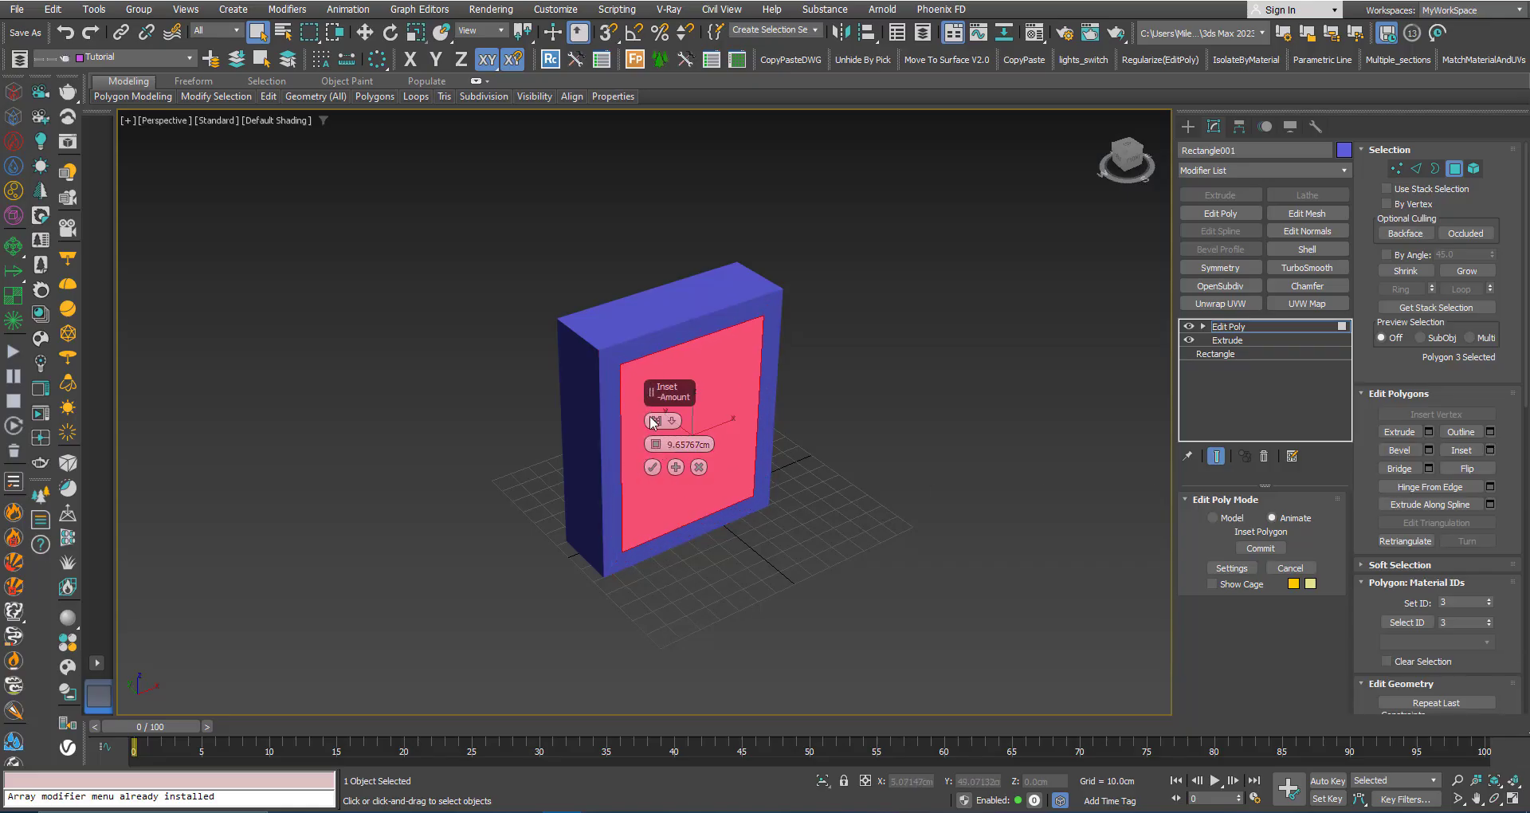
click(651, 466)
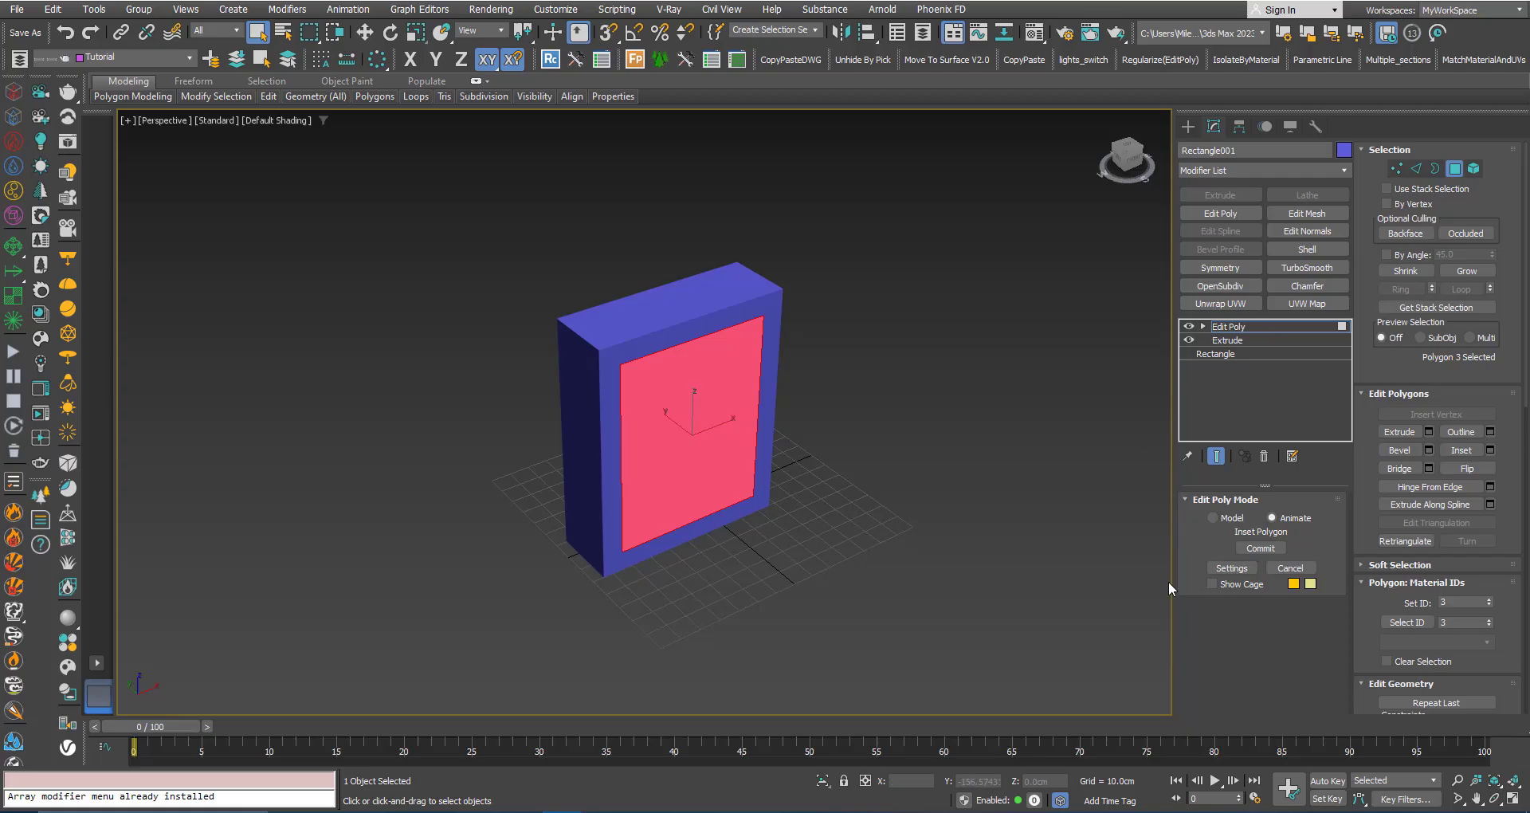
- Reopen the settings of the uncommitted front-face inset and increase its amount slightly
click(1231, 568)
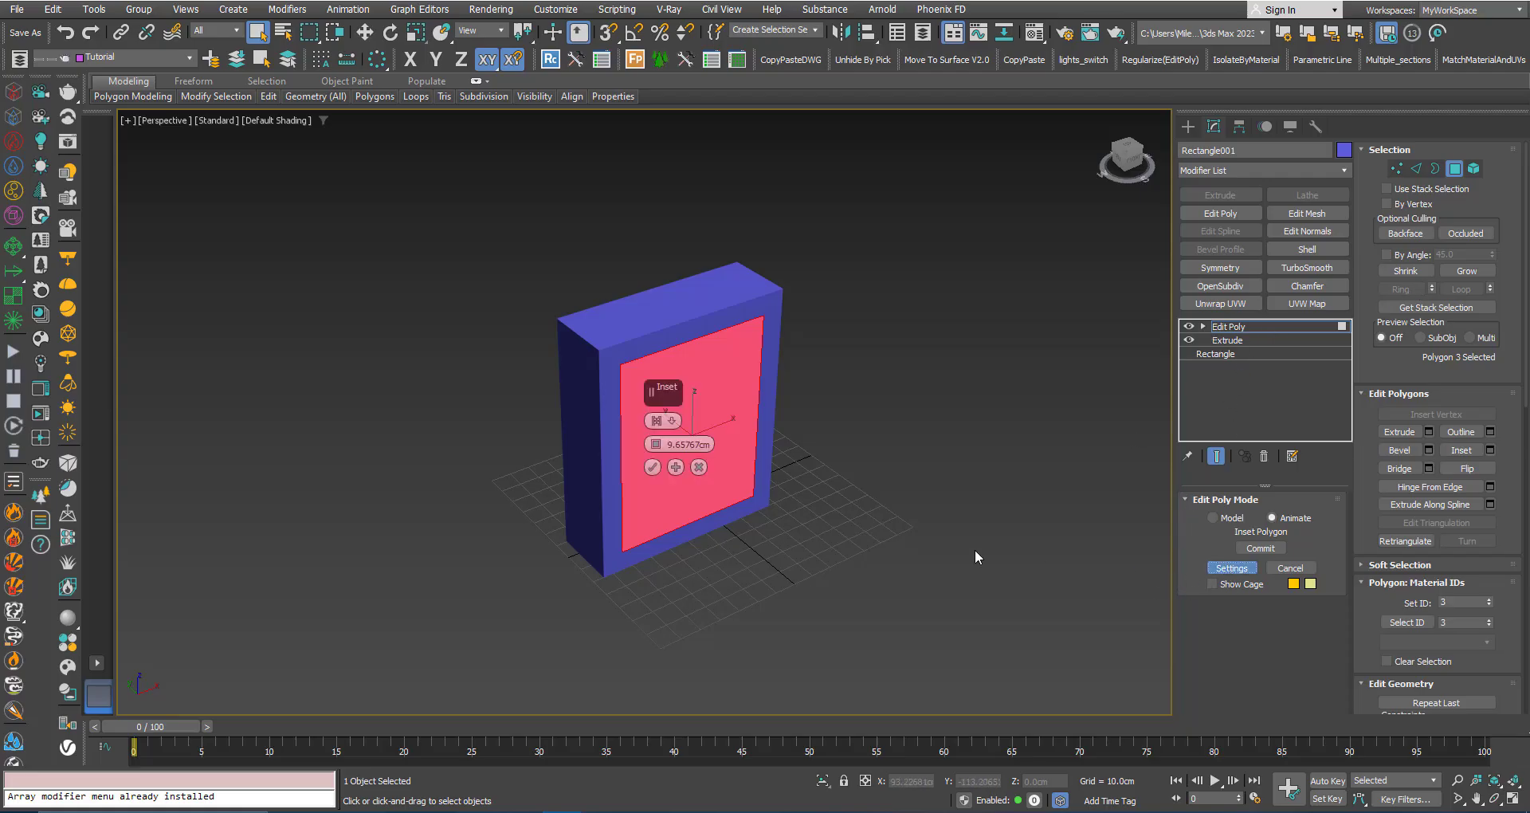
drag(653, 446, 645, 427)
click(652, 467)
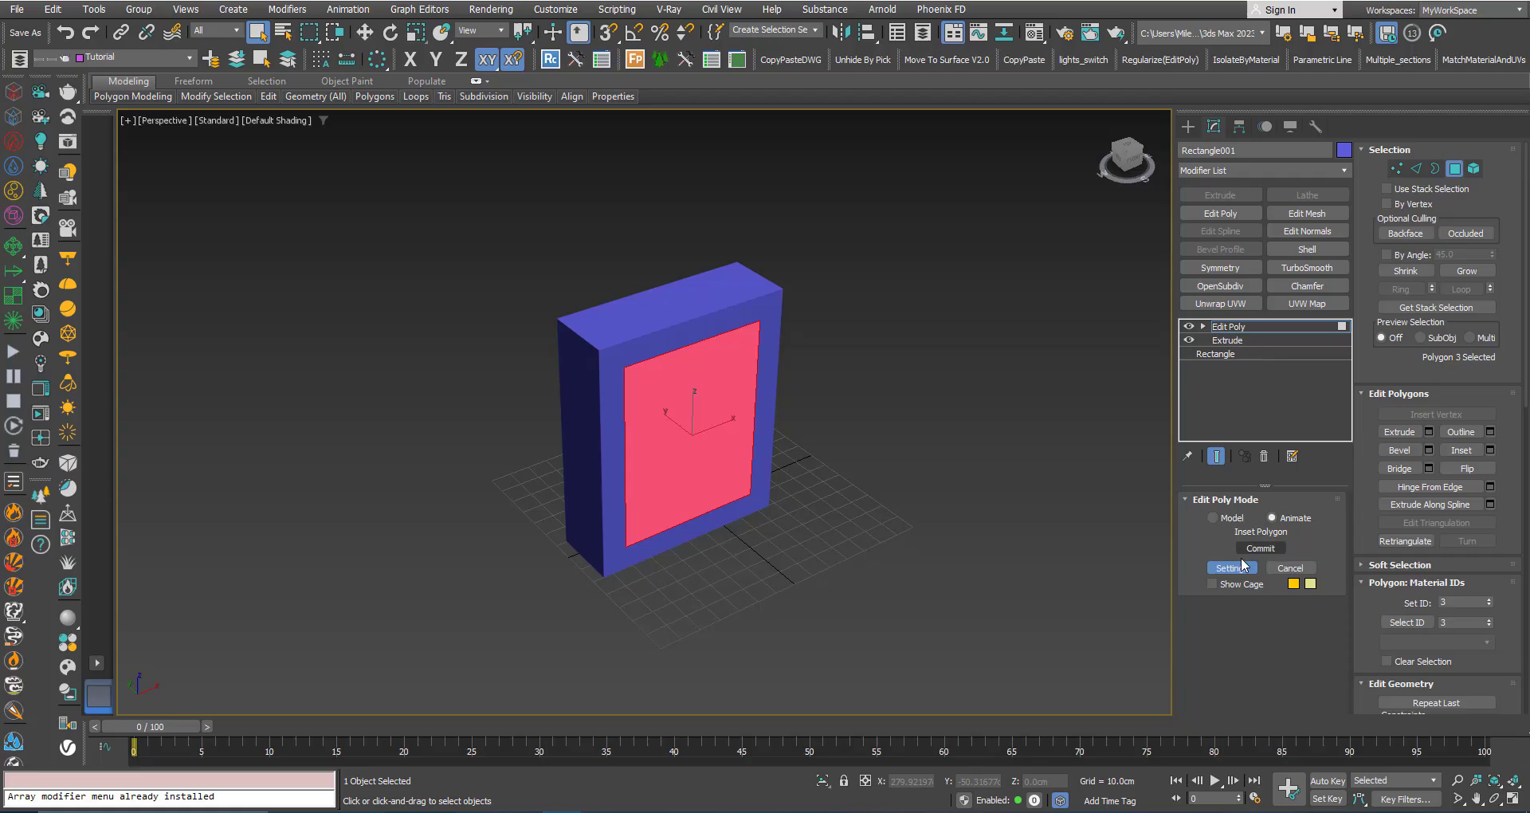
- Add a second Edit Poly modifier above the first, switch it to Animate mode, and select the inset front polygon
middle_drag(685, 445, 704, 469)
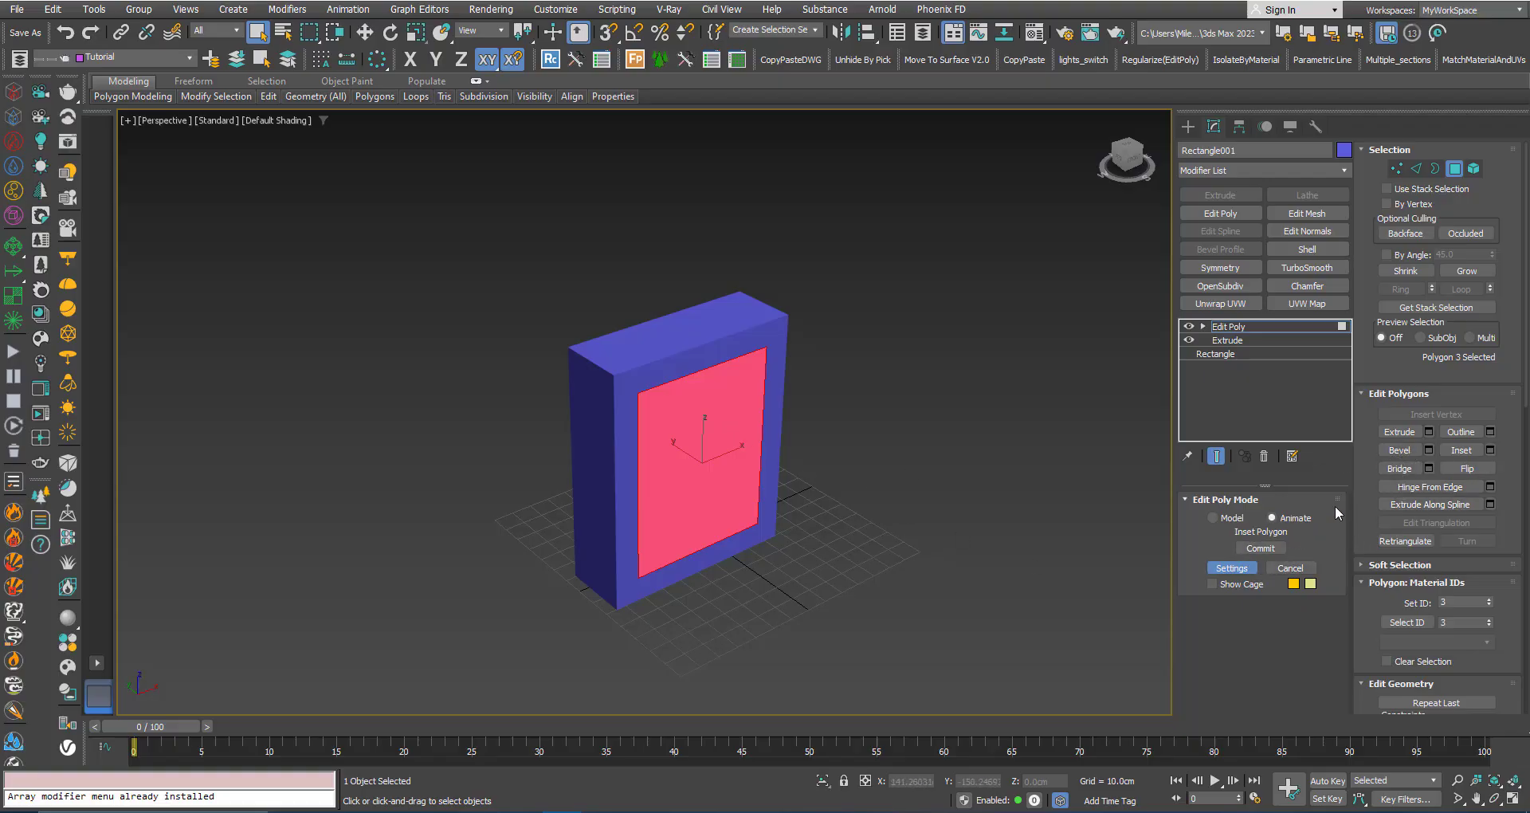
click(1242, 326)
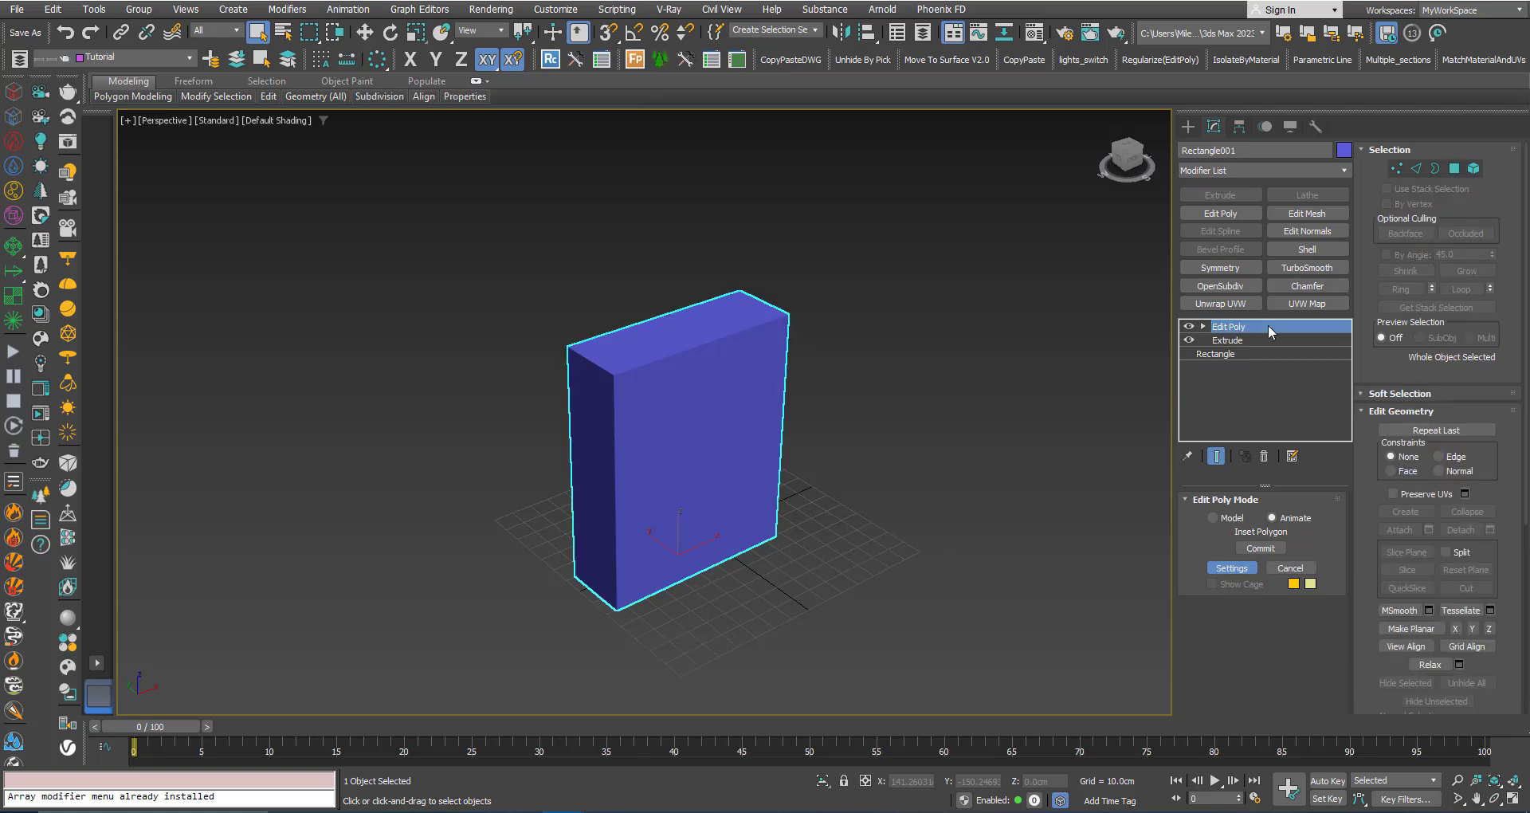
click(1211, 214)
middle_drag(964, 328, 865, 419)
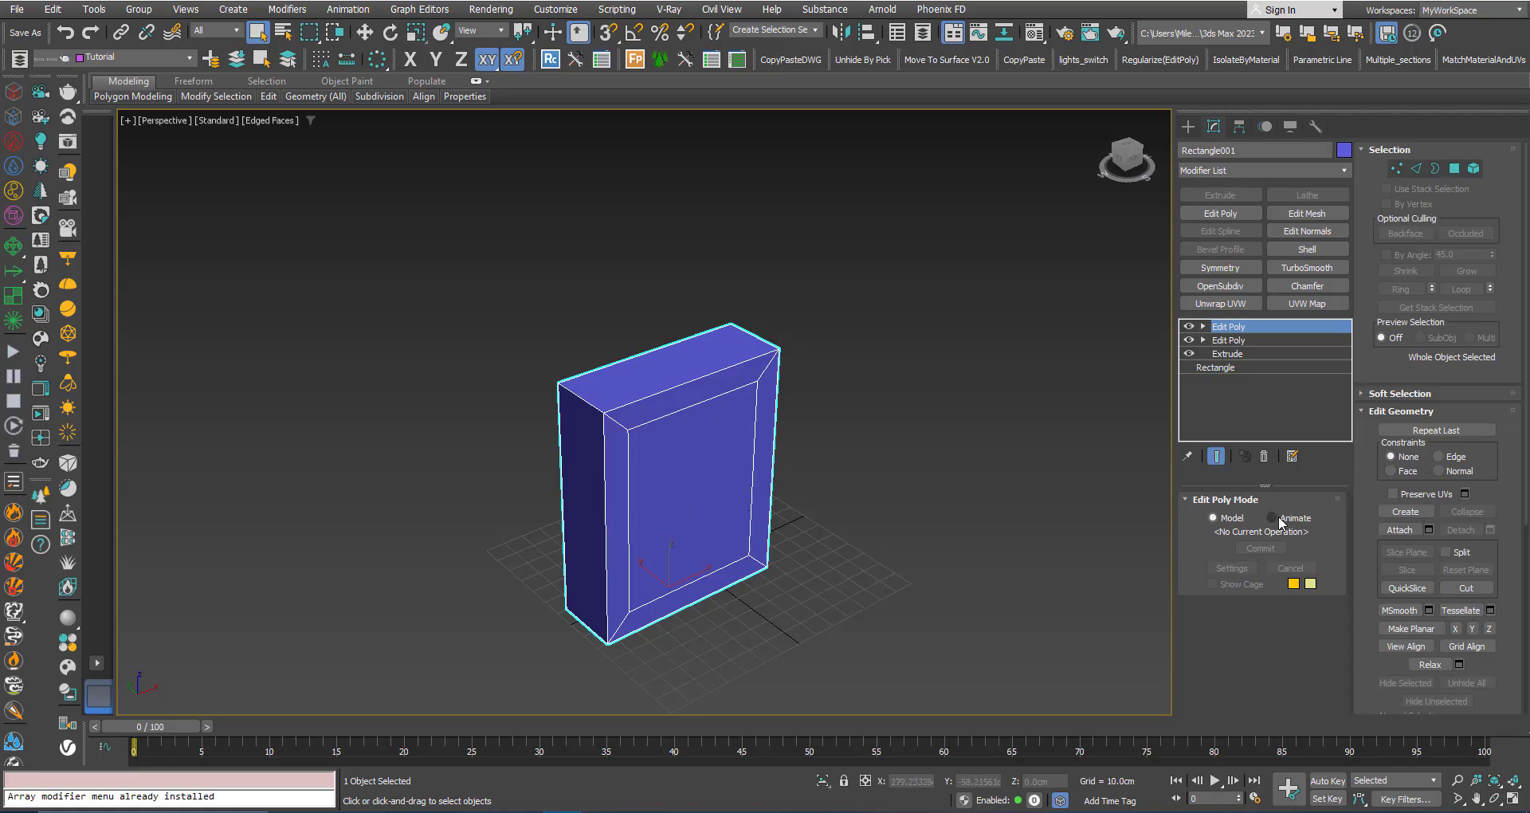
click(1278, 517)
click(1454, 168)
click(669, 504)
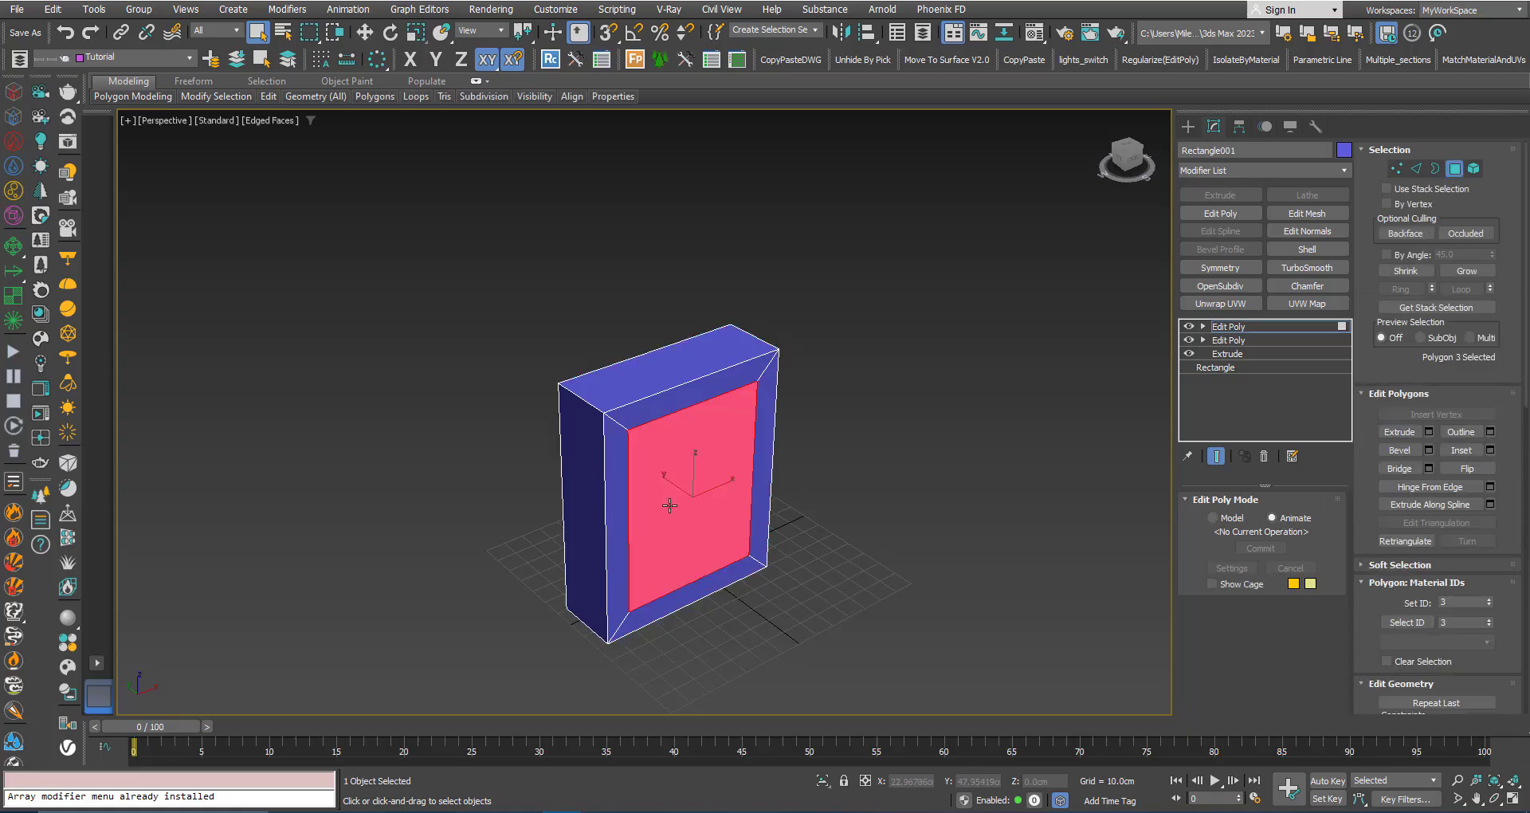
- Bevel the selected front polygon with a height of 26.71536 cm and an outline of -7.40003 cm
click(1426, 450)
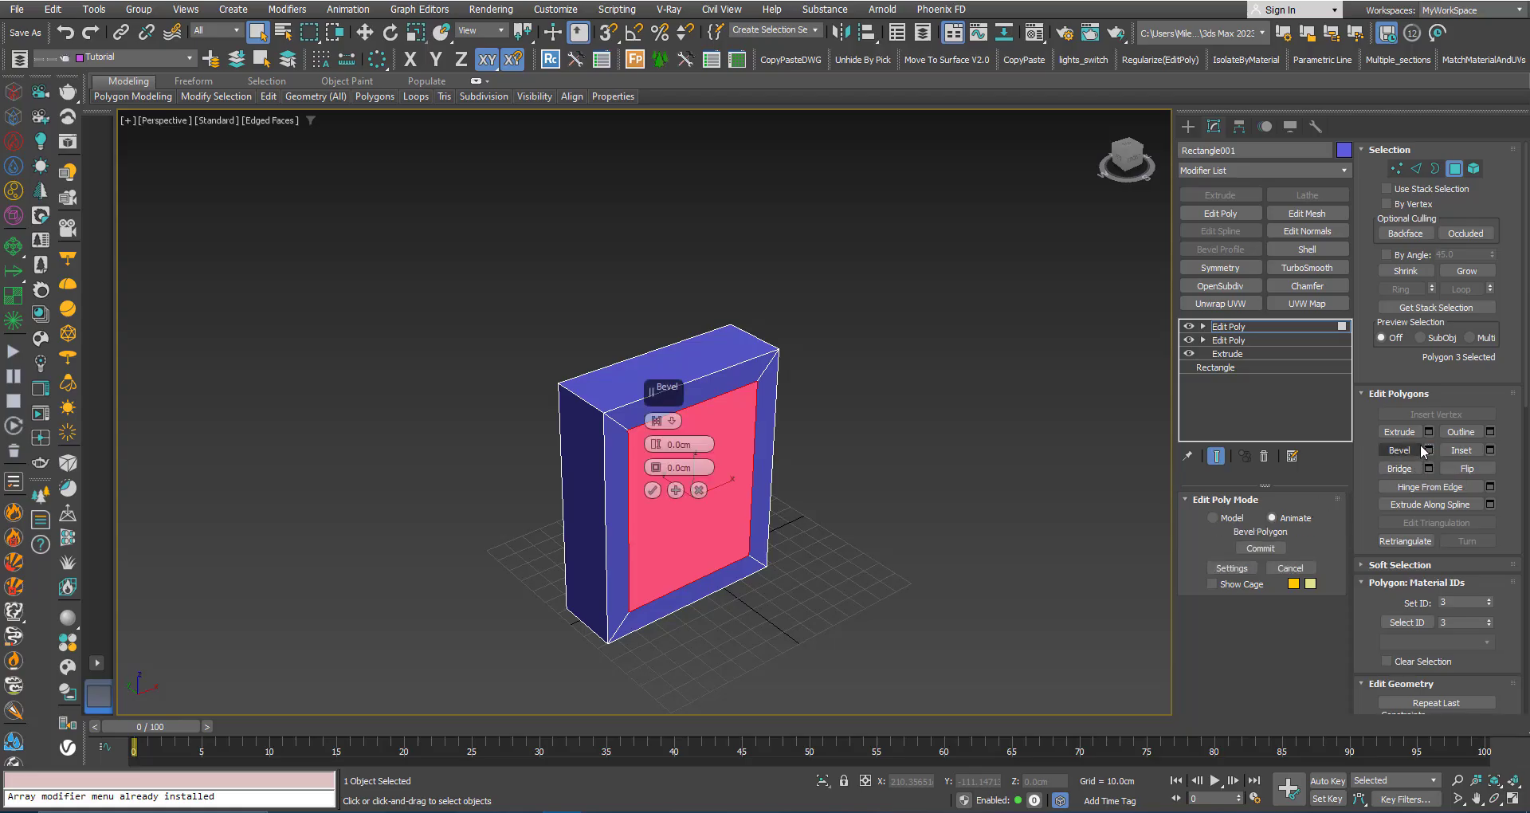
drag(654, 393, 941, 286)
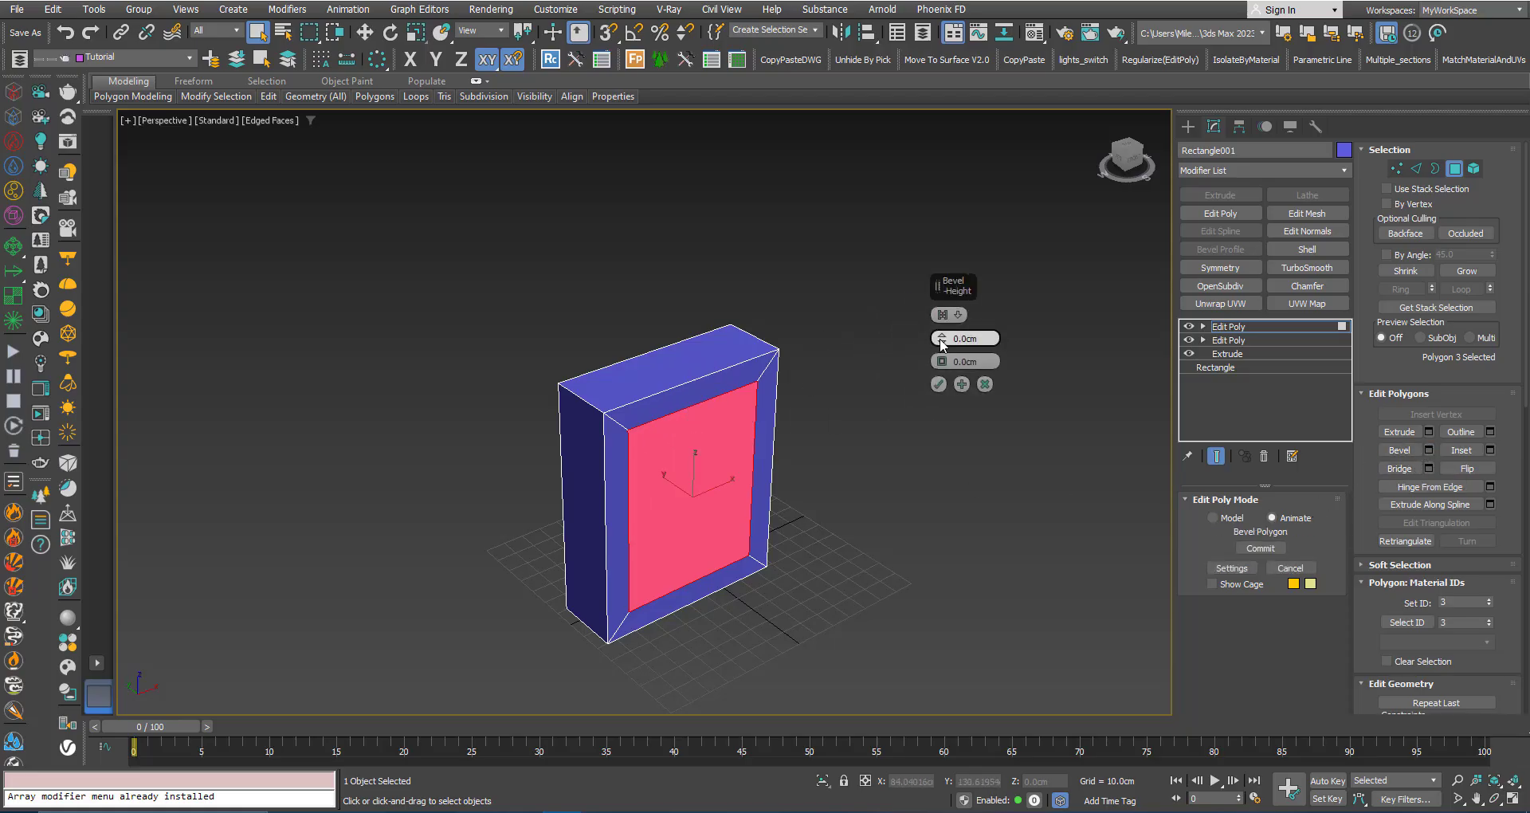
drag(941, 341, 963, 170)
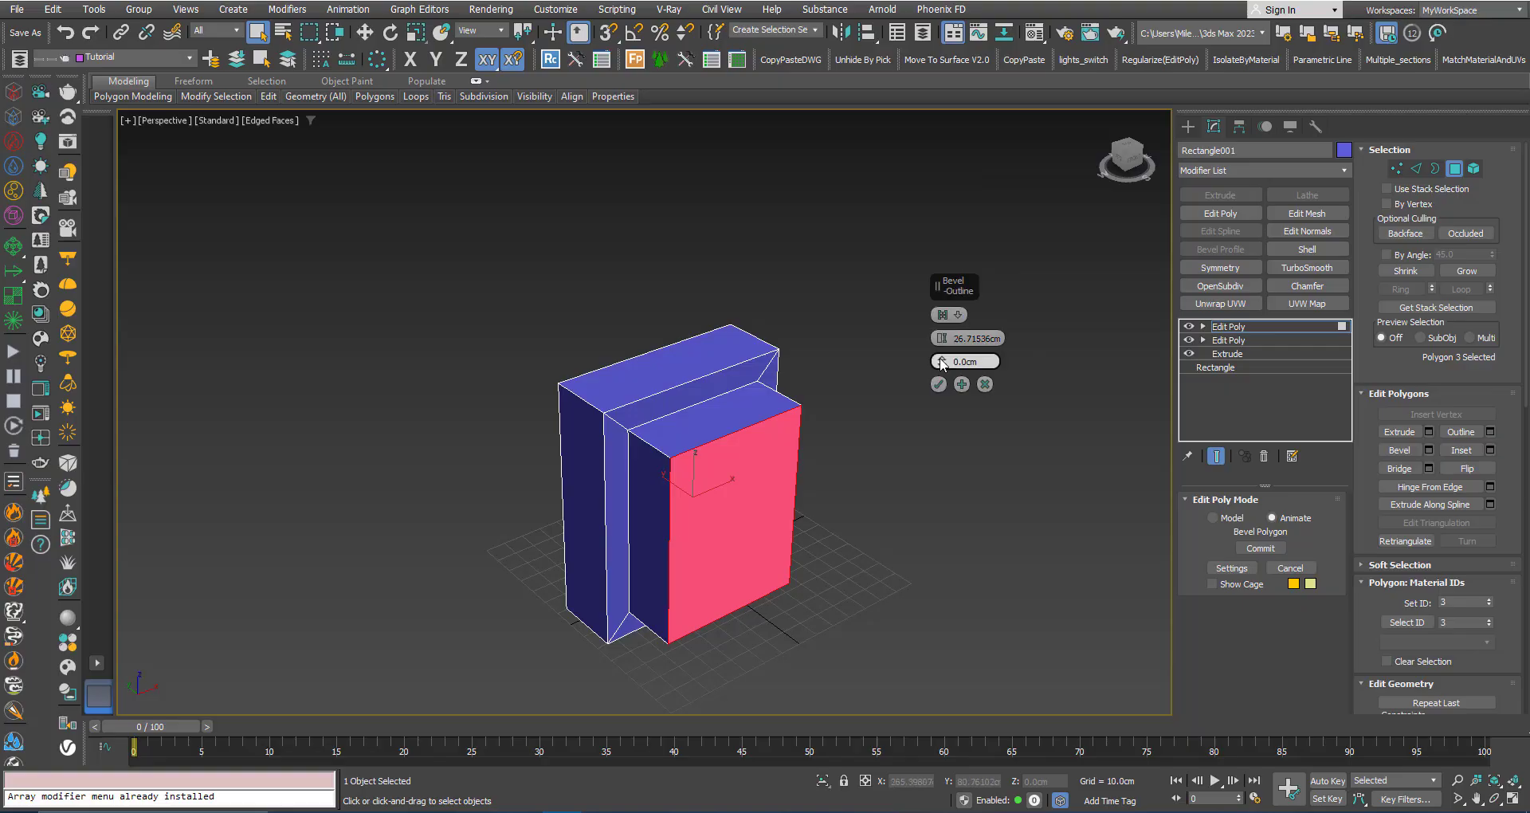
drag(939, 360, 936, 408)
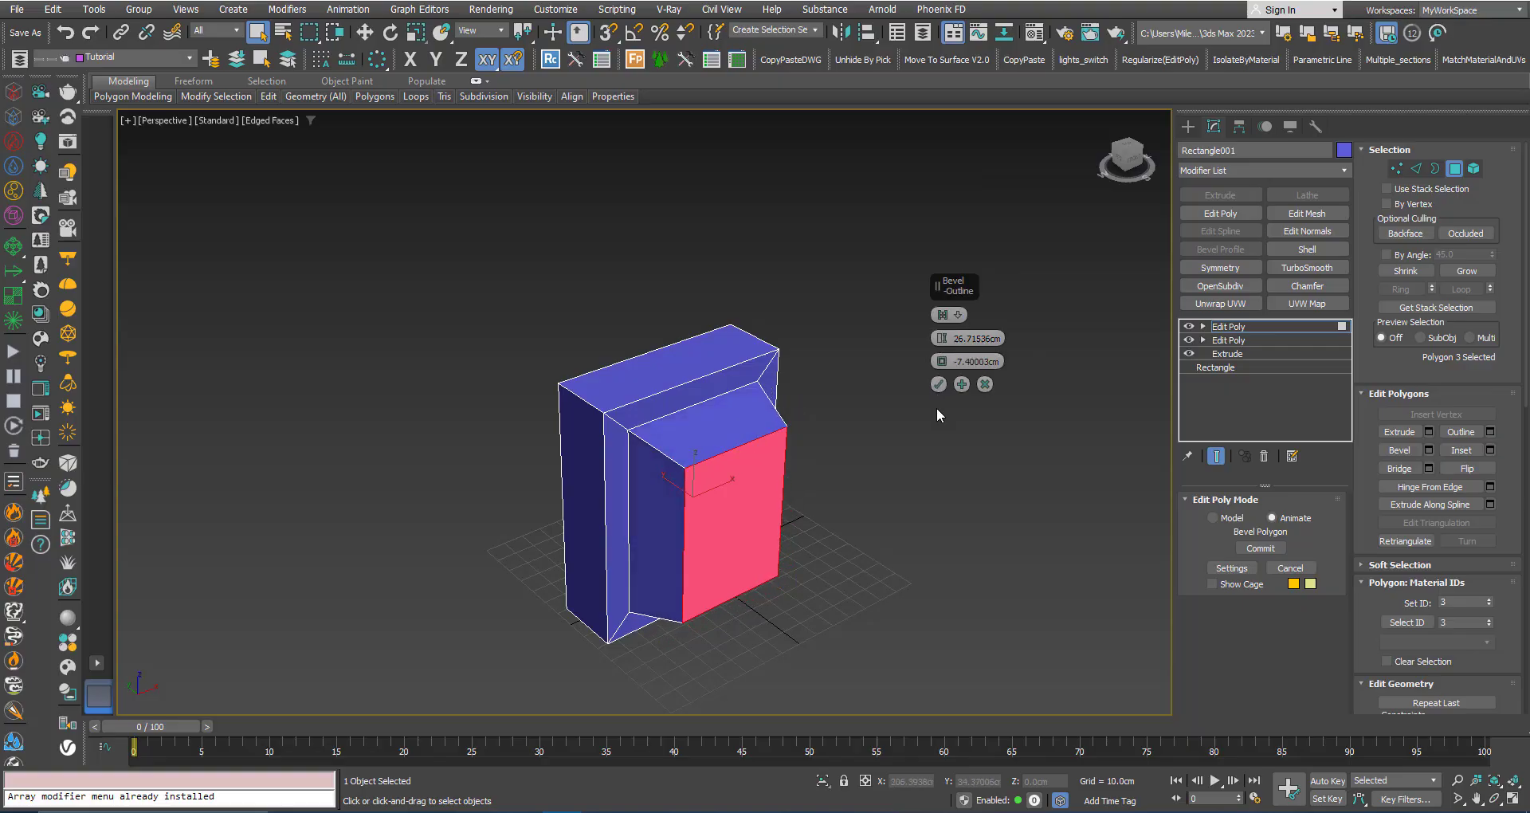
click(938, 384)
- Reopen the uncommitted bevel's settings, change its outline to -8.15258 cm, and leave polygon level
click(1221, 569)
drag(940, 362, 941, 366)
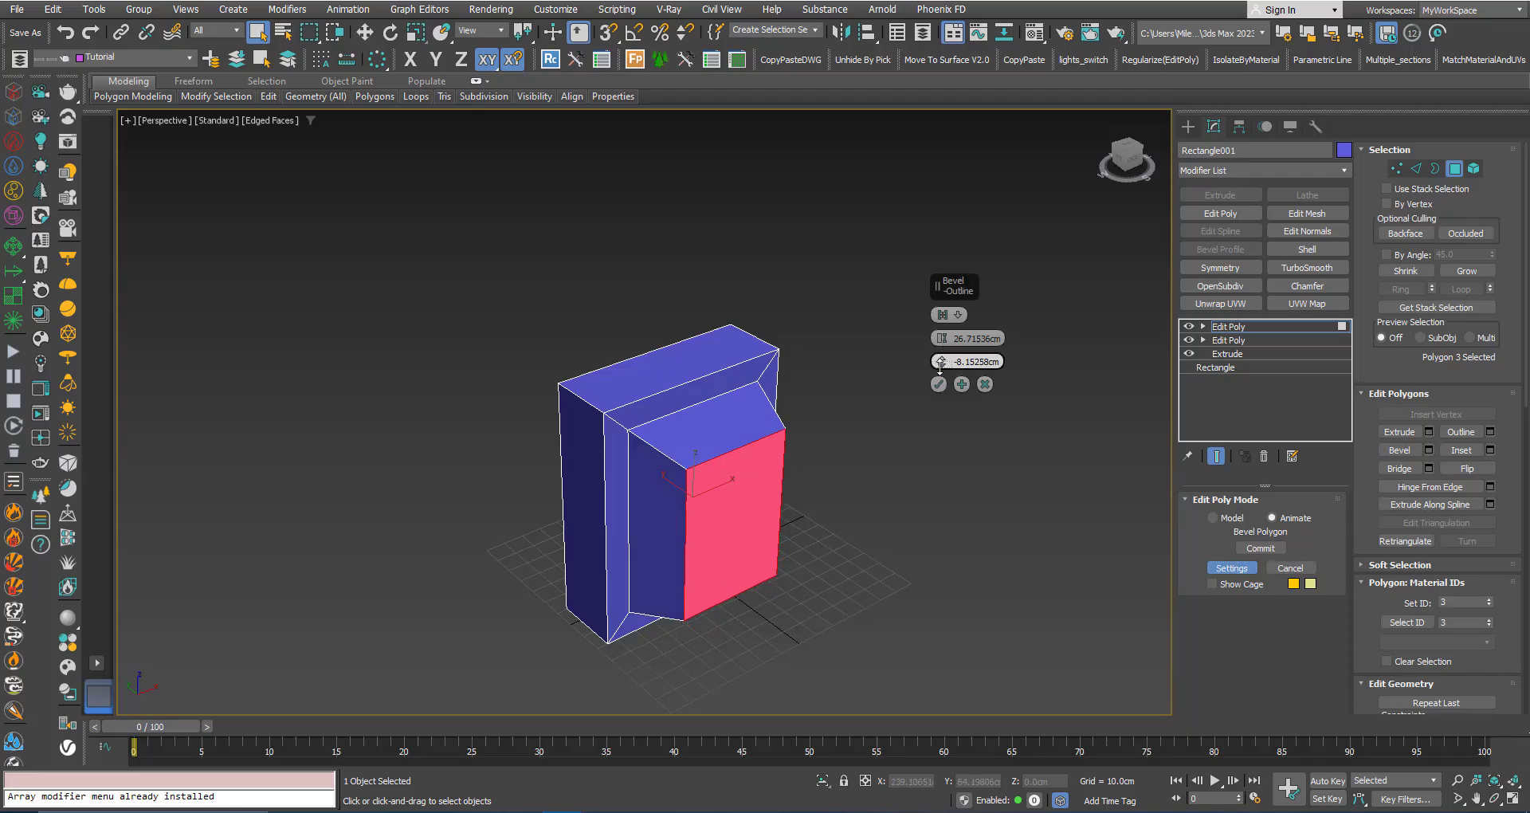
click(939, 384)
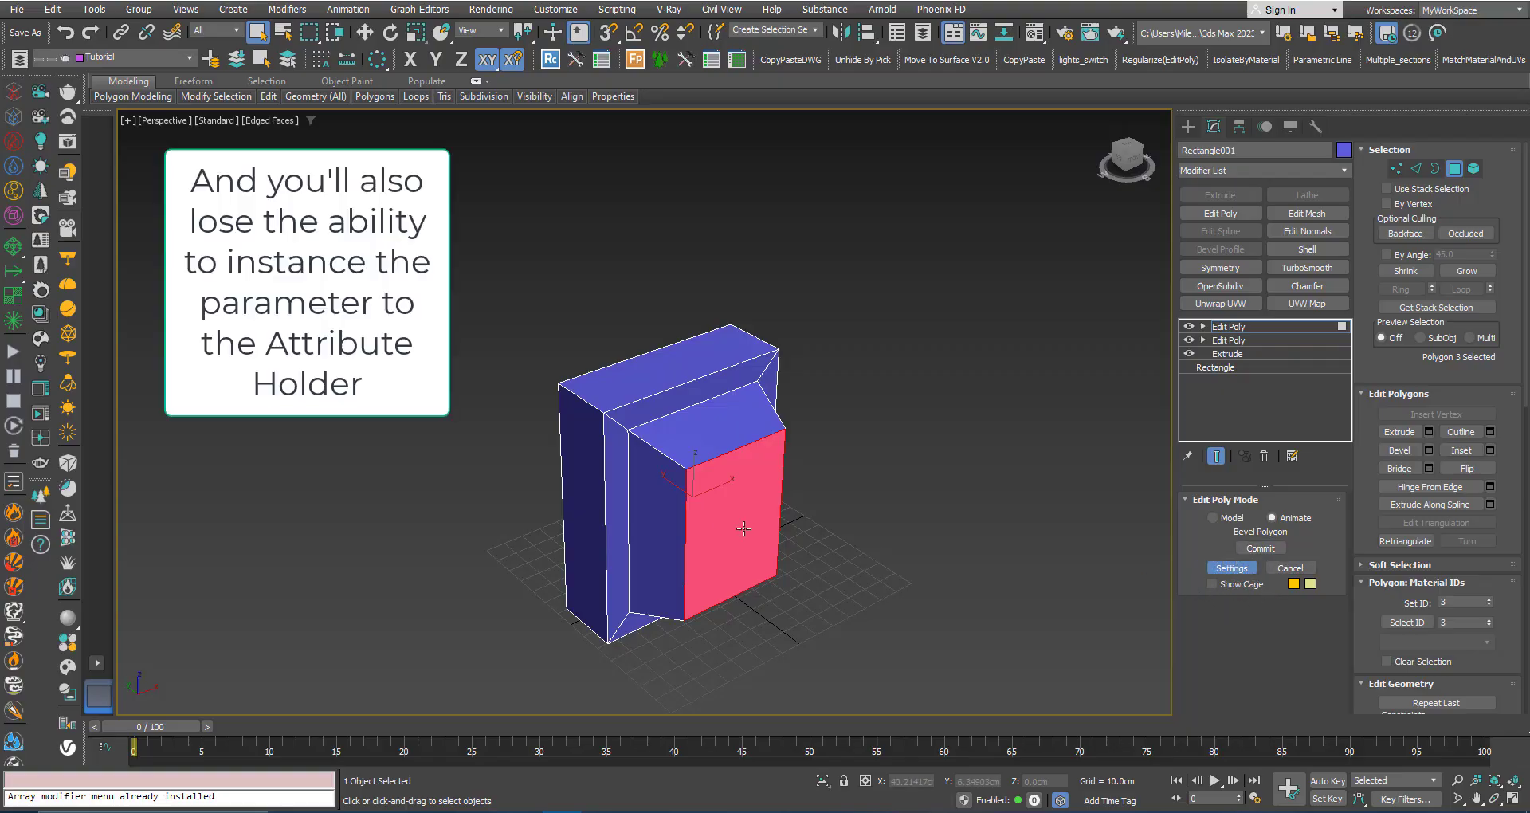
middle_drag(718, 522, 695, 497)
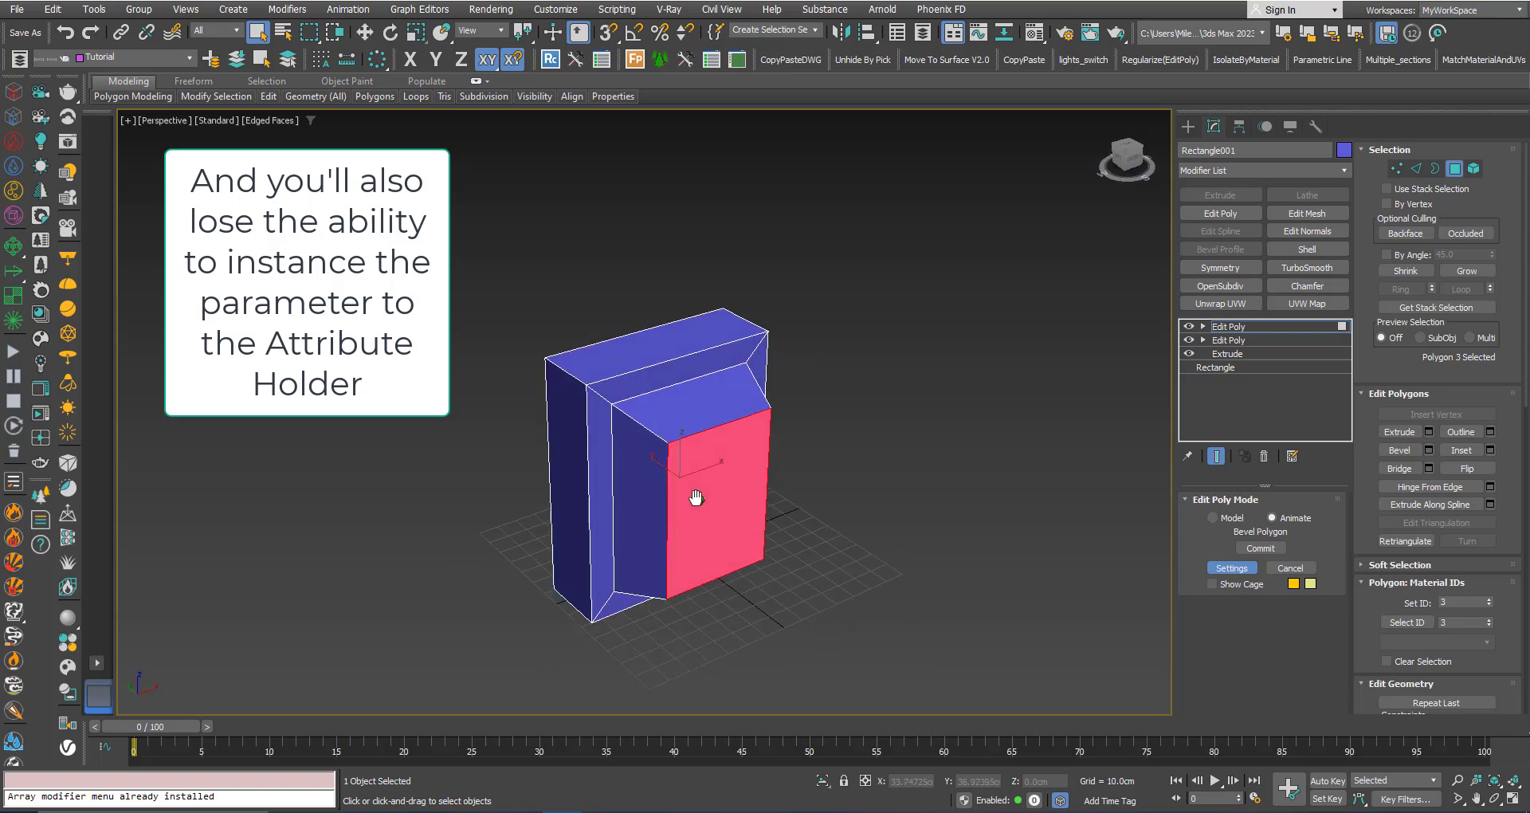
click(1240, 326)
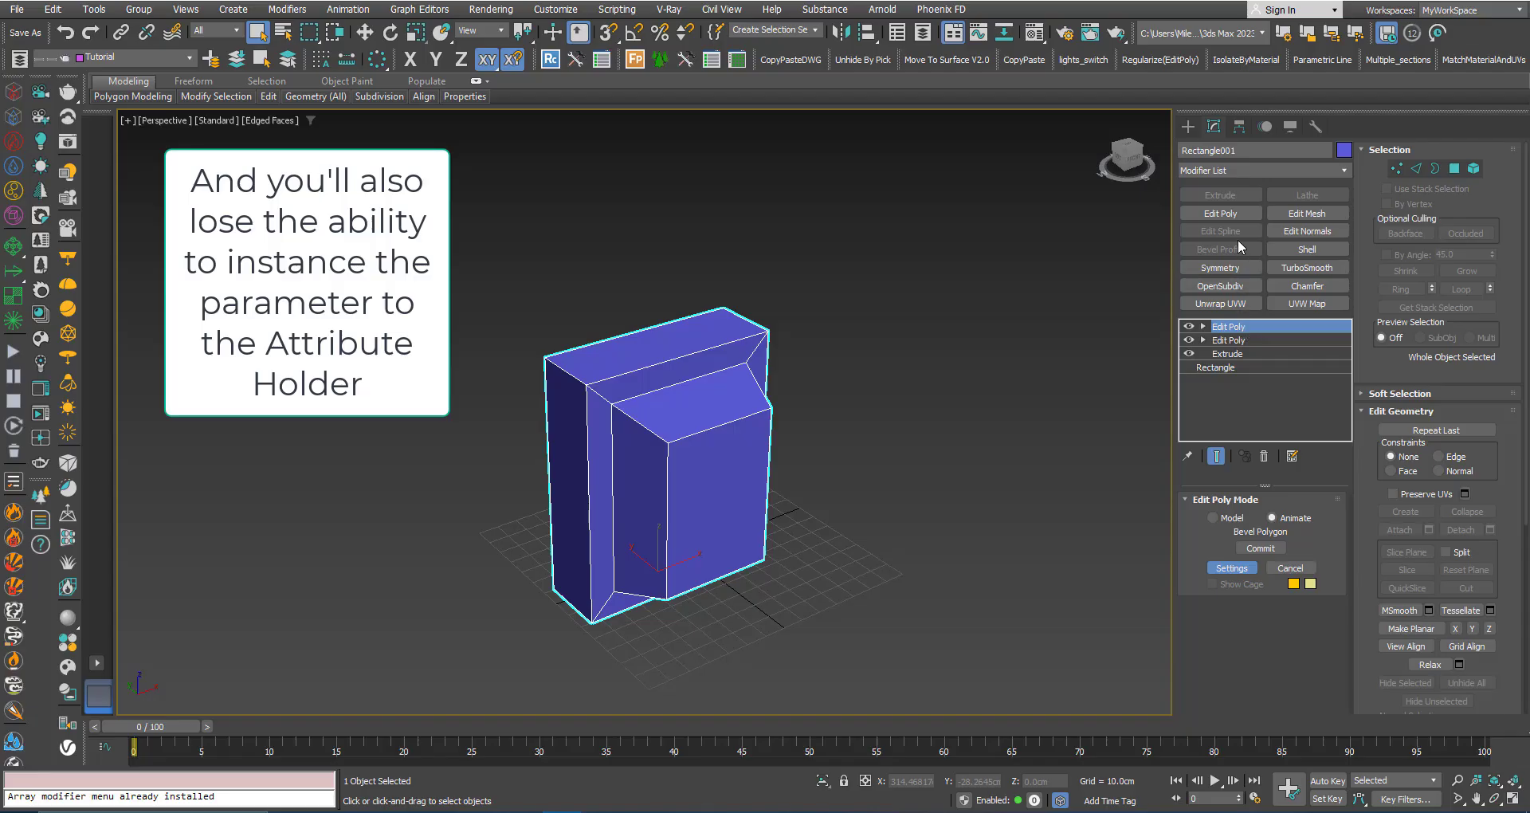
- Add a Chamfer modifier to the top of the block's modifier stack
click(1260, 169)
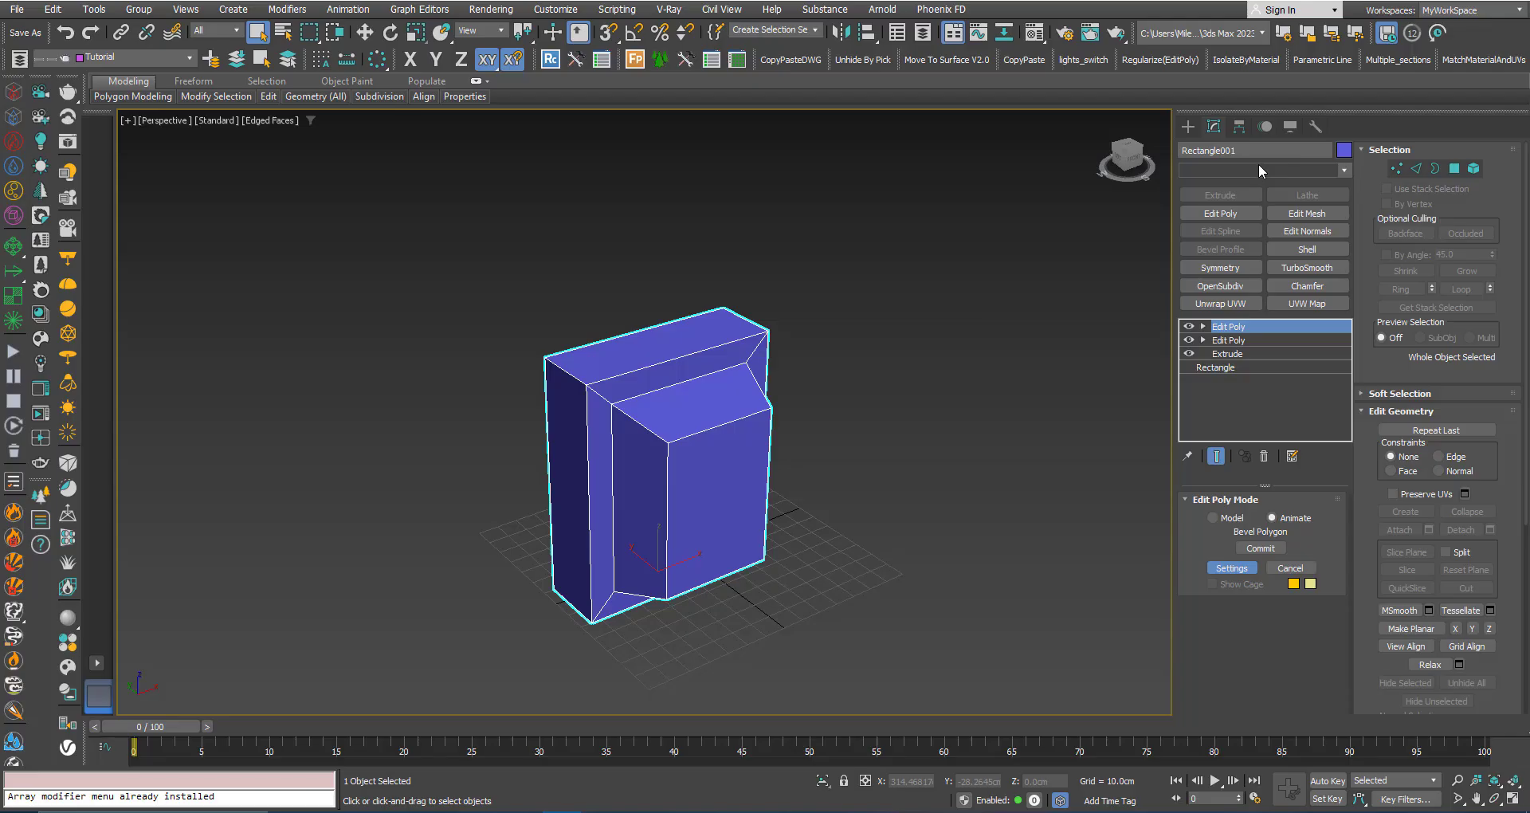
click(1259, 166)
key(c)
key(c)
key(c)
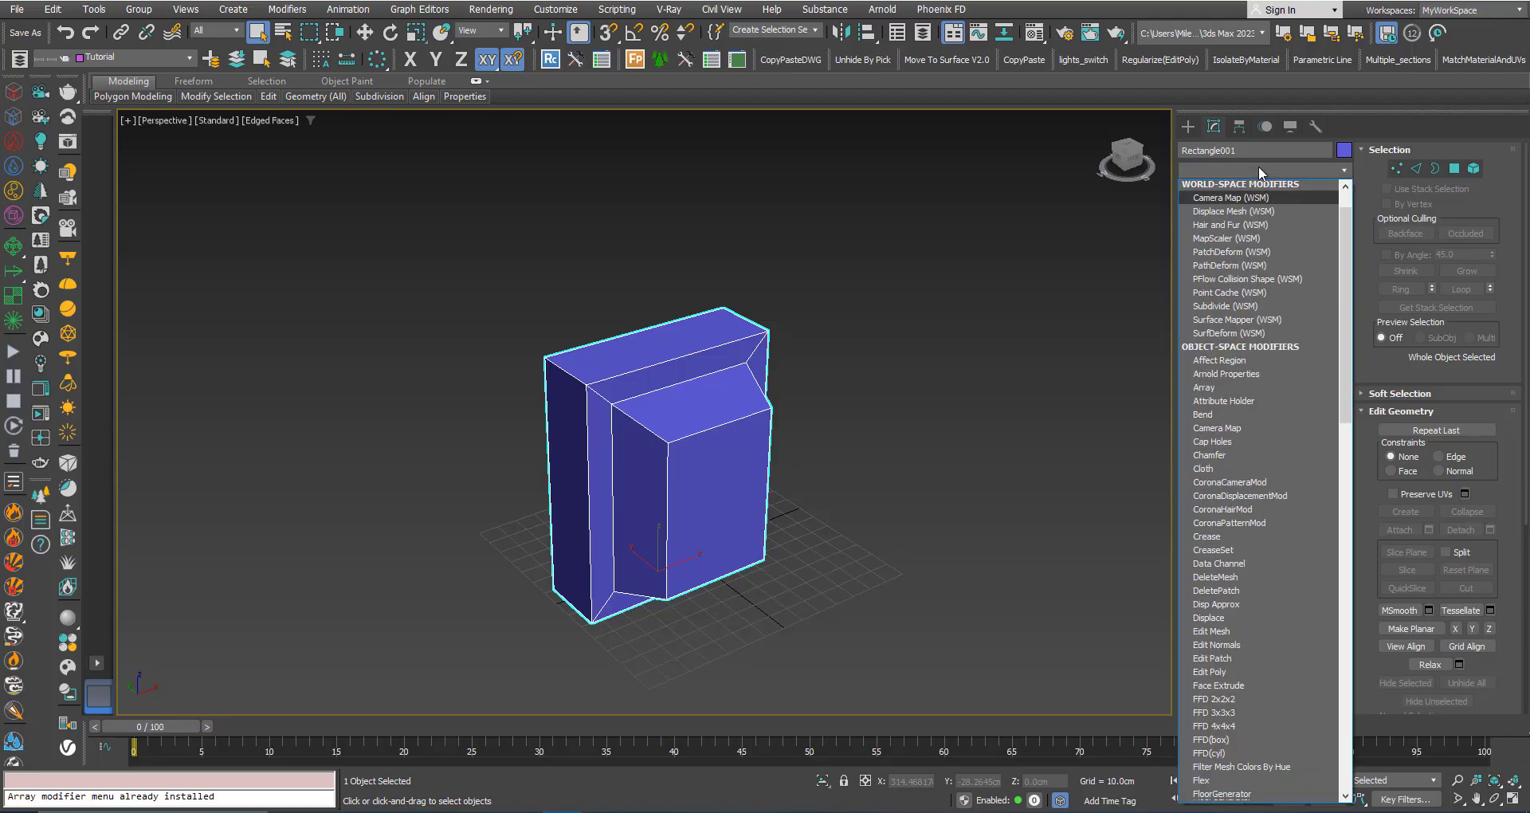
click(1256, 201)
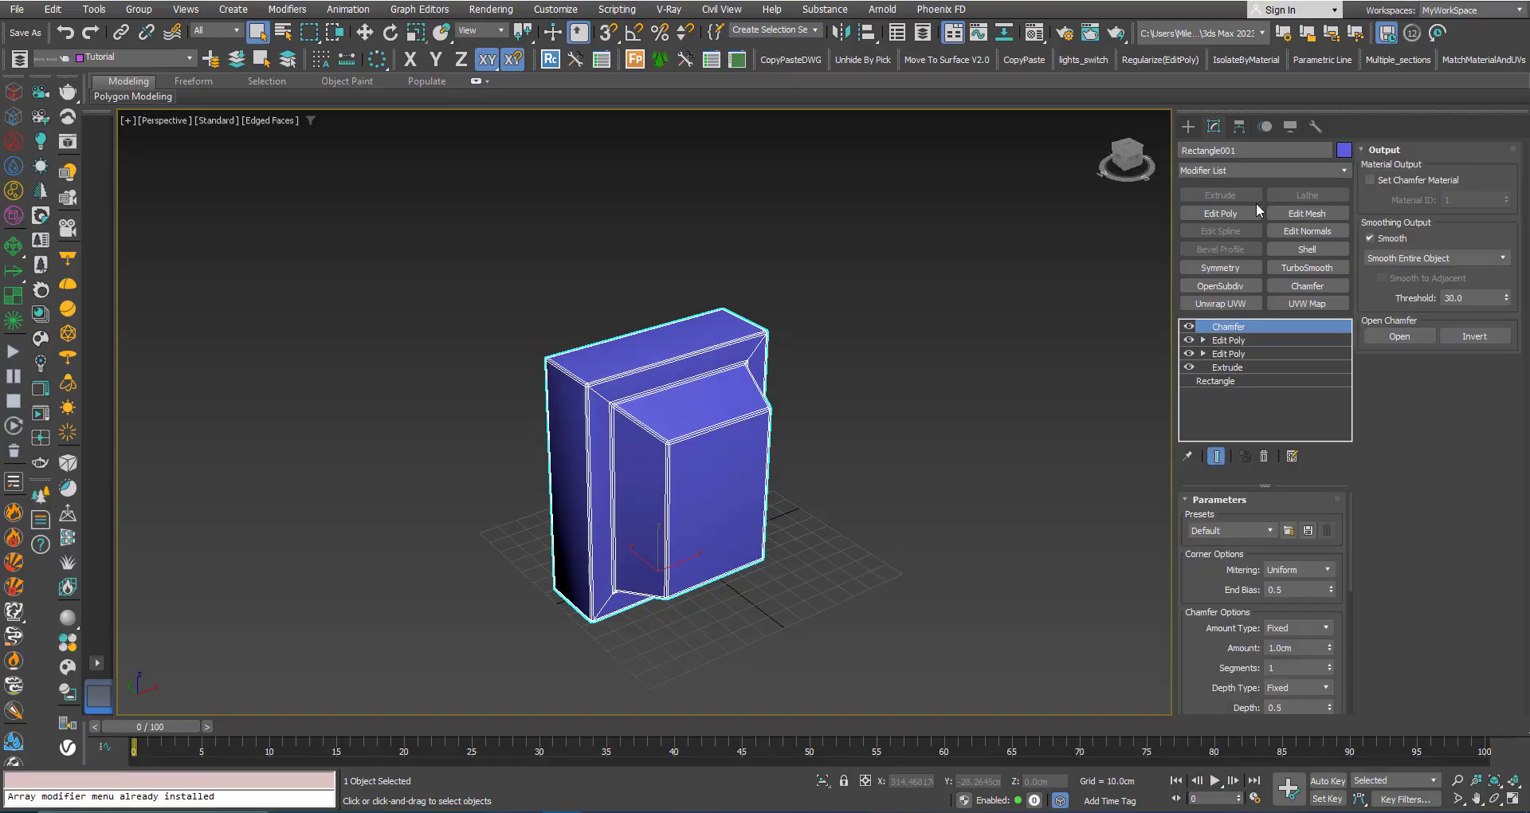
- Set the chamfer amount to 2.0 cm with 2 segments
click(1287, 647)
key(Return)
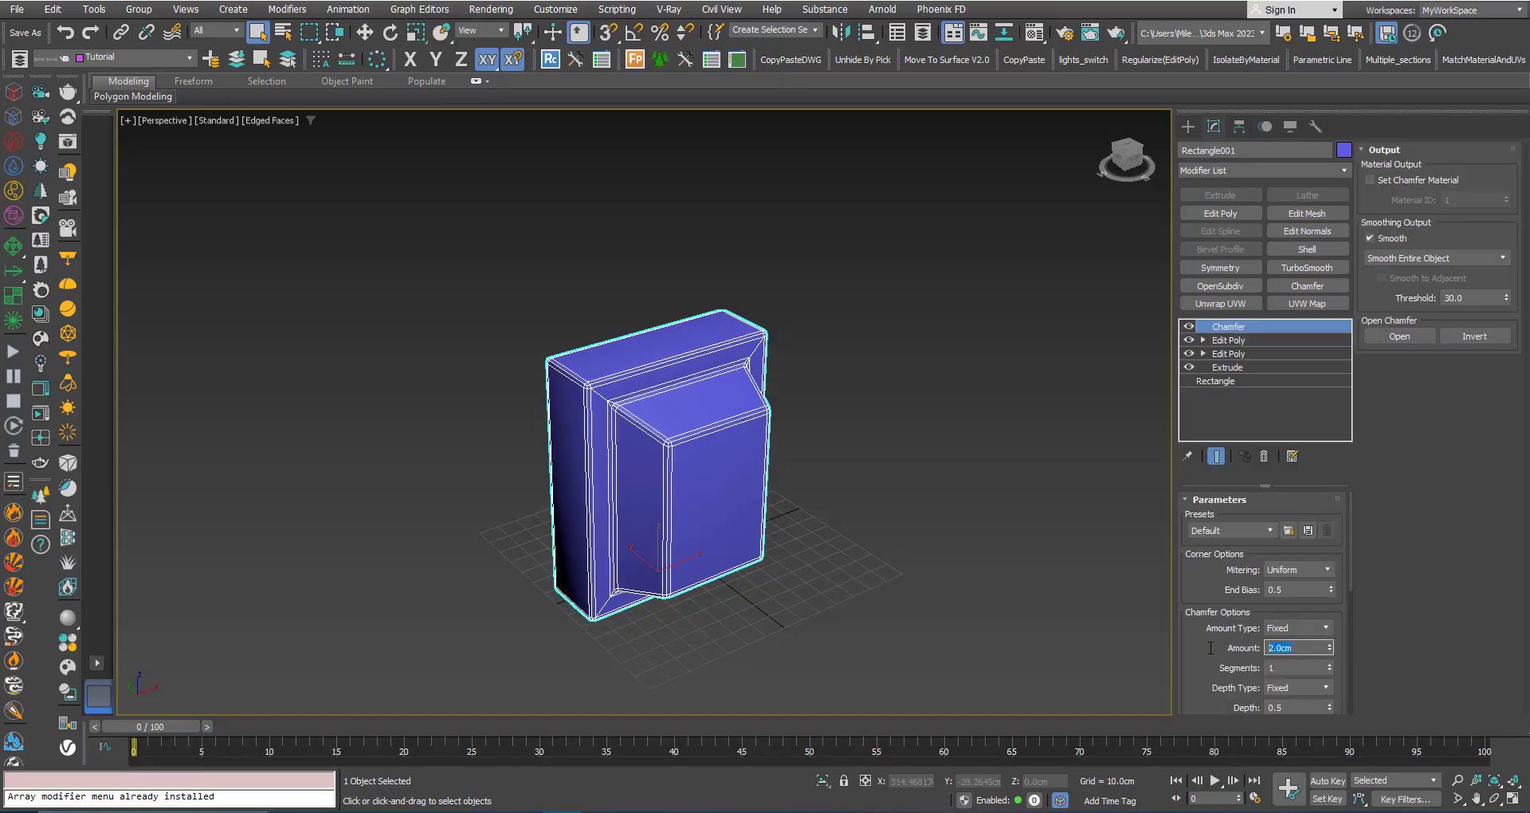
click(1329, 664)
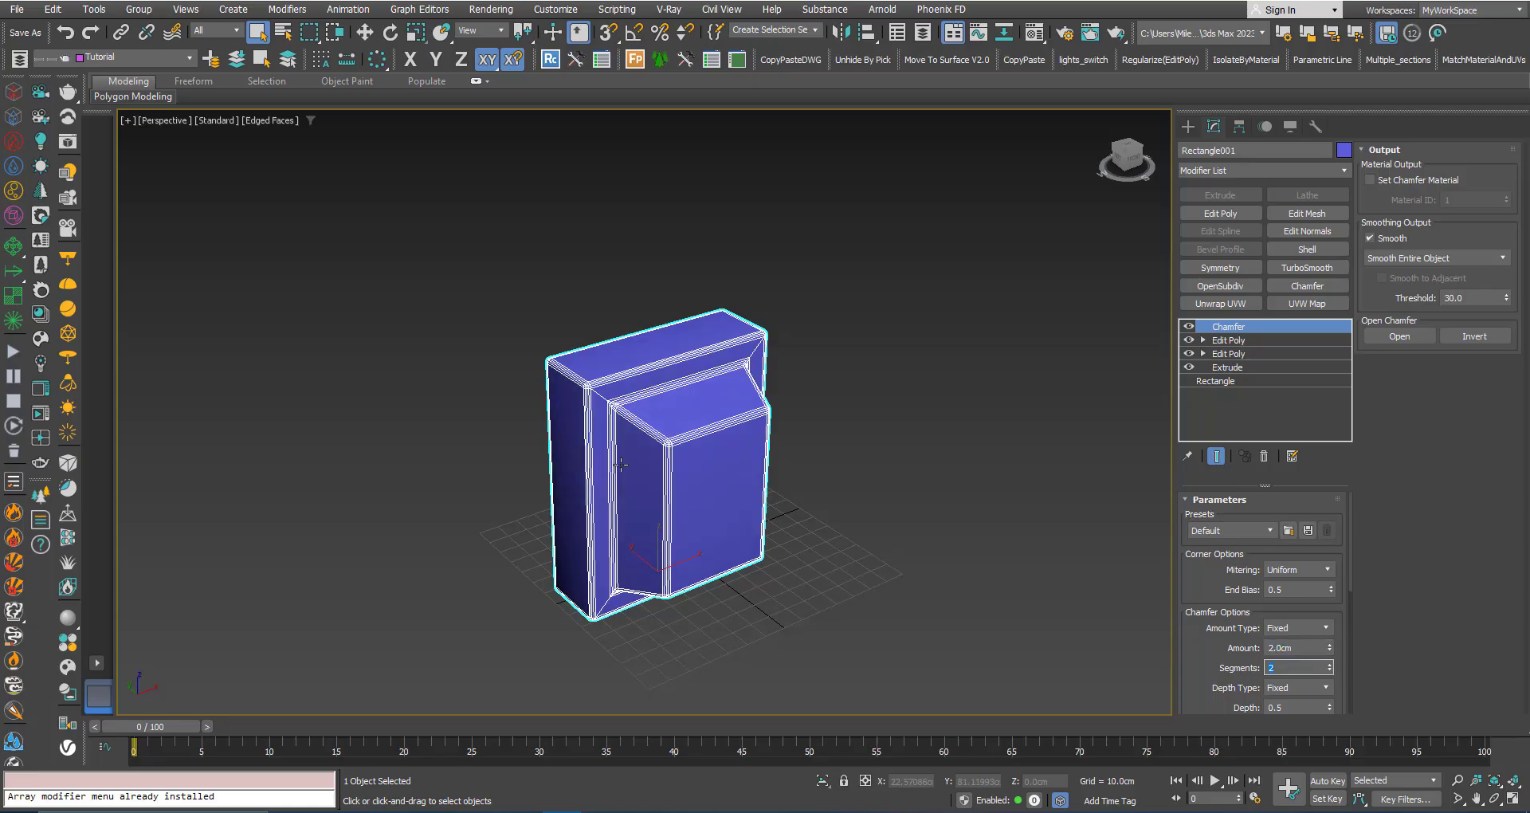
middle_drag(620, 465, 647, 438)
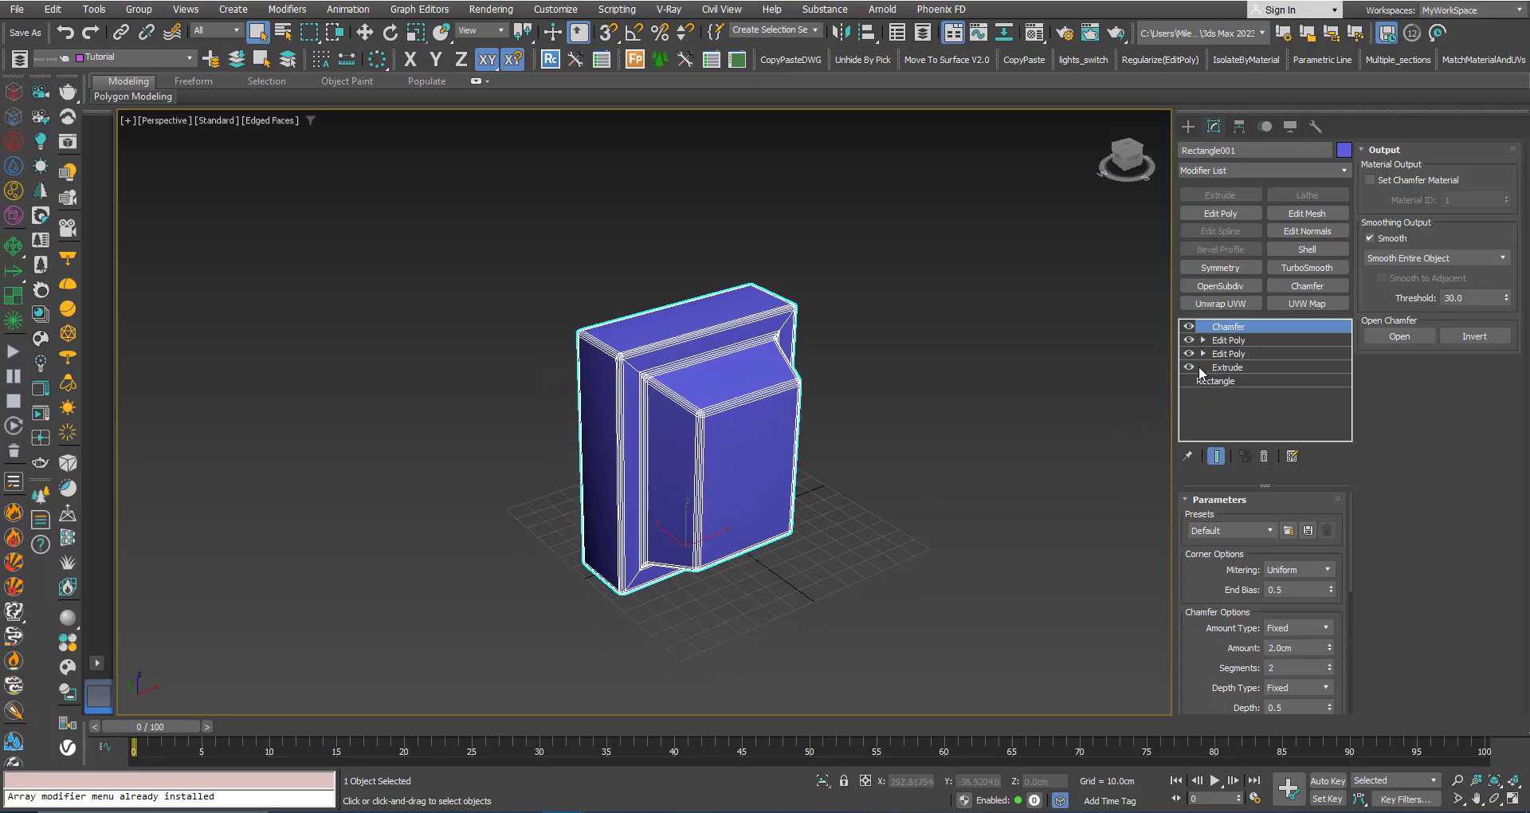
middle_drag(969, 390, 966, 423)
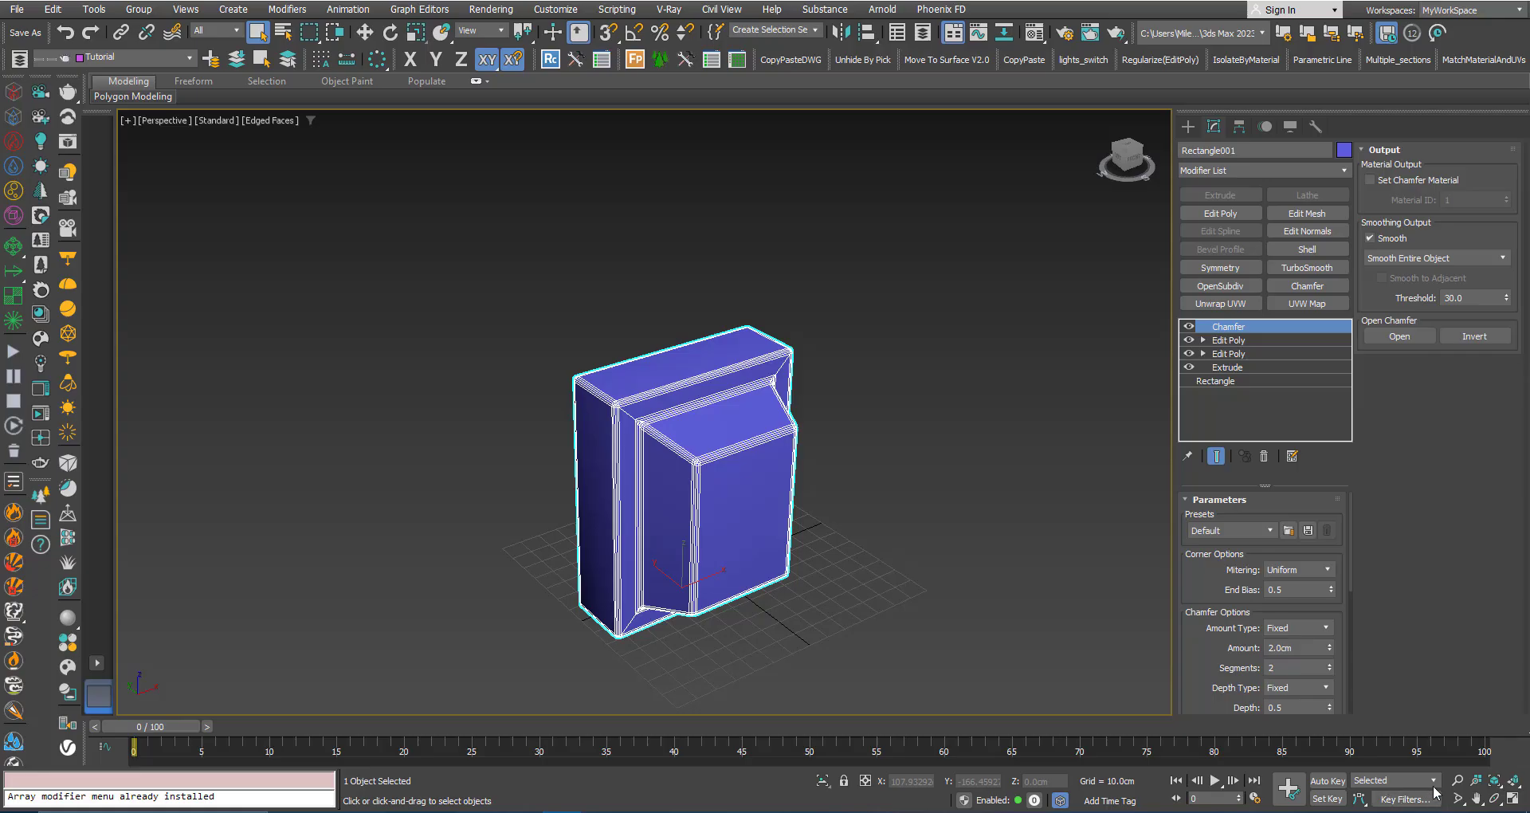
- Add an Array modifier above the Chamfer and turn off the edged-faces display
click(1249, 172)
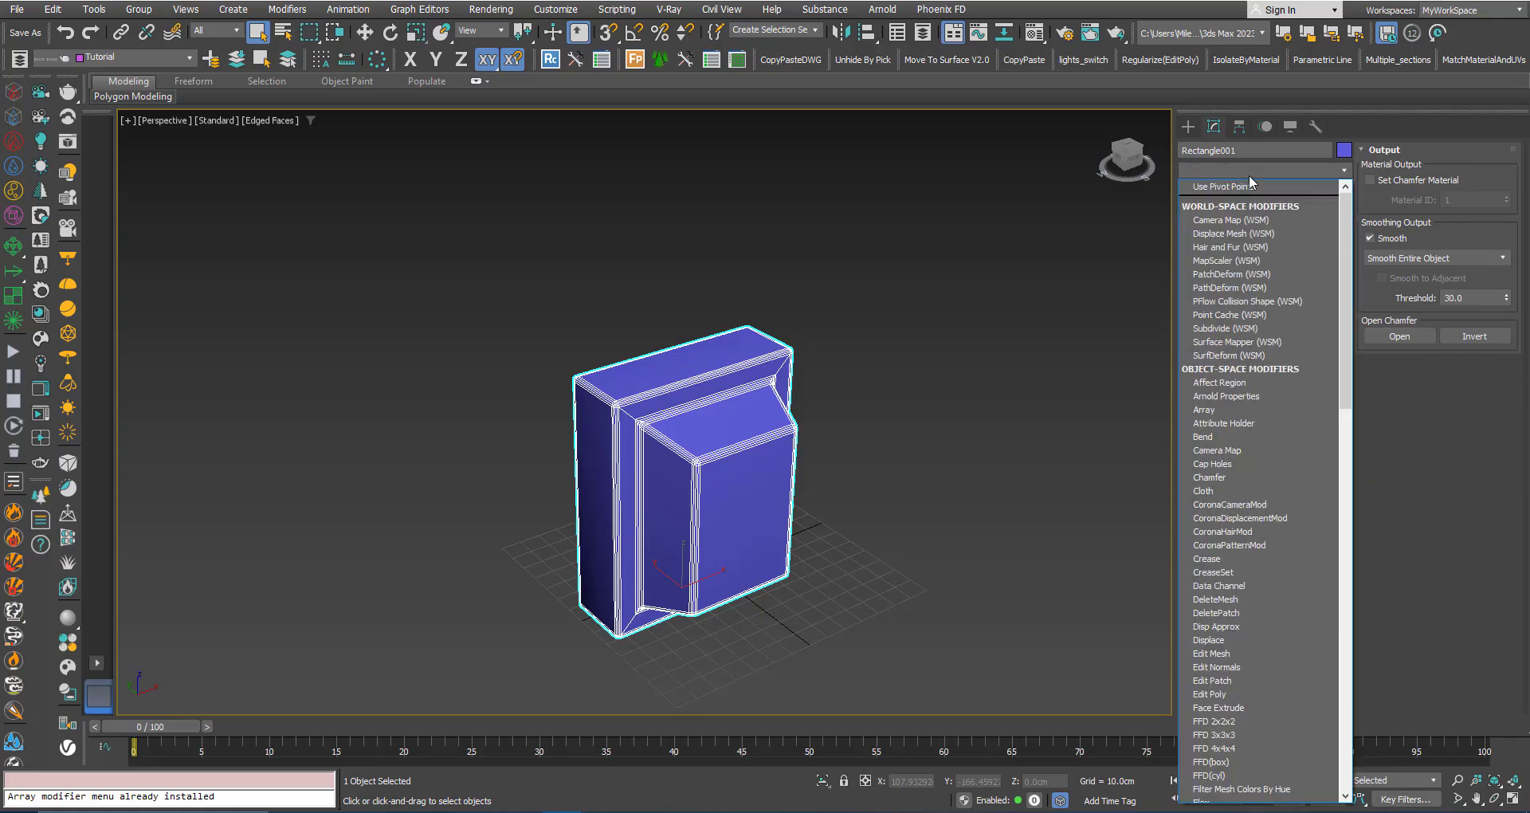
text(ar)
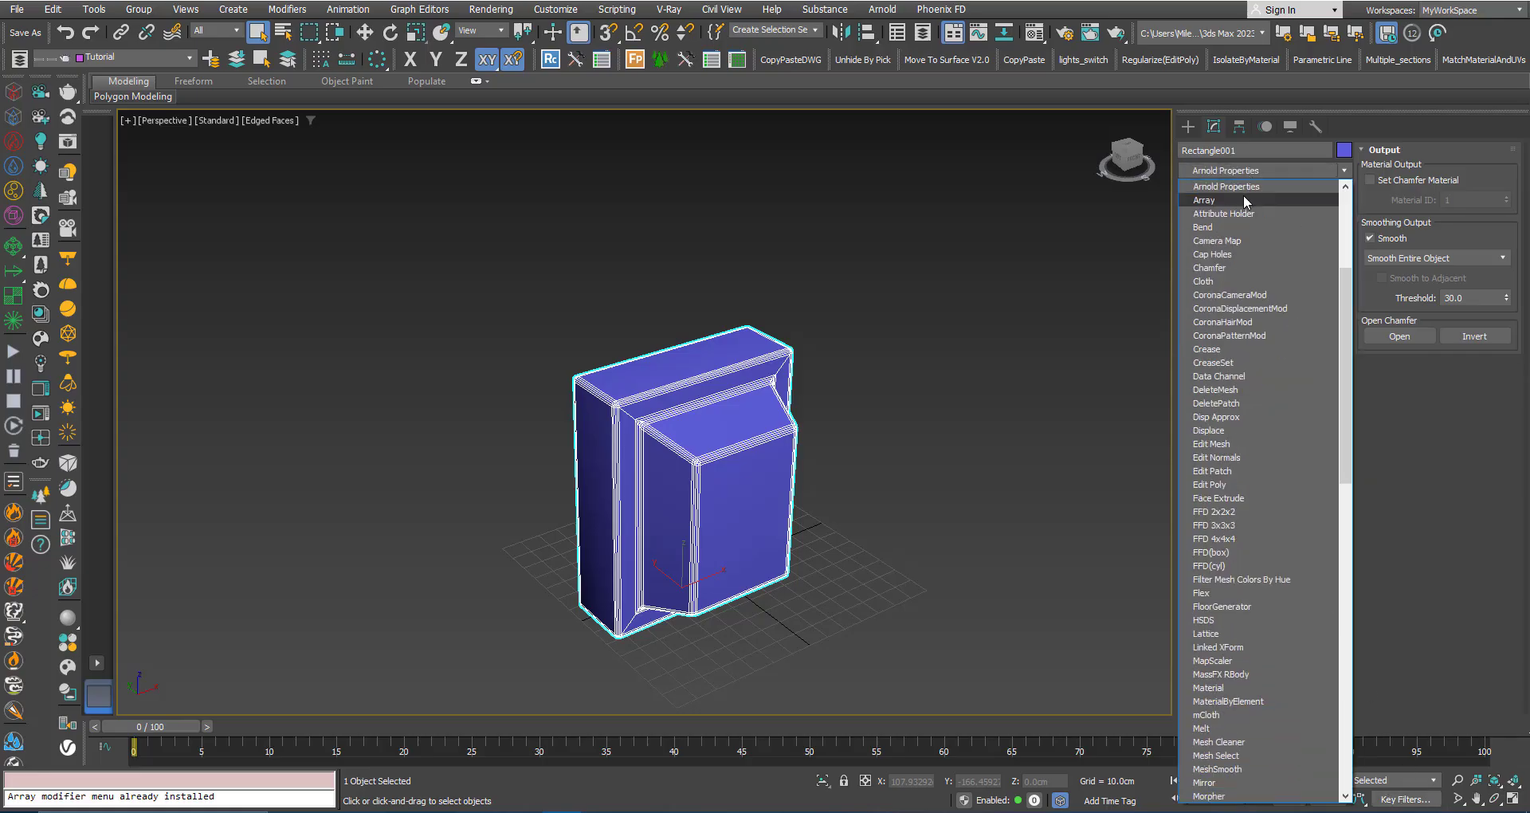
click(1242, 197)
scroll(536, 557, down, 4)
mouse_move(723, 515)
middle_down()
mouse_move(622, 461)
mouse_move(718, 528)
middle_up()
key(F4)
scroll(686, 482, up, 4)
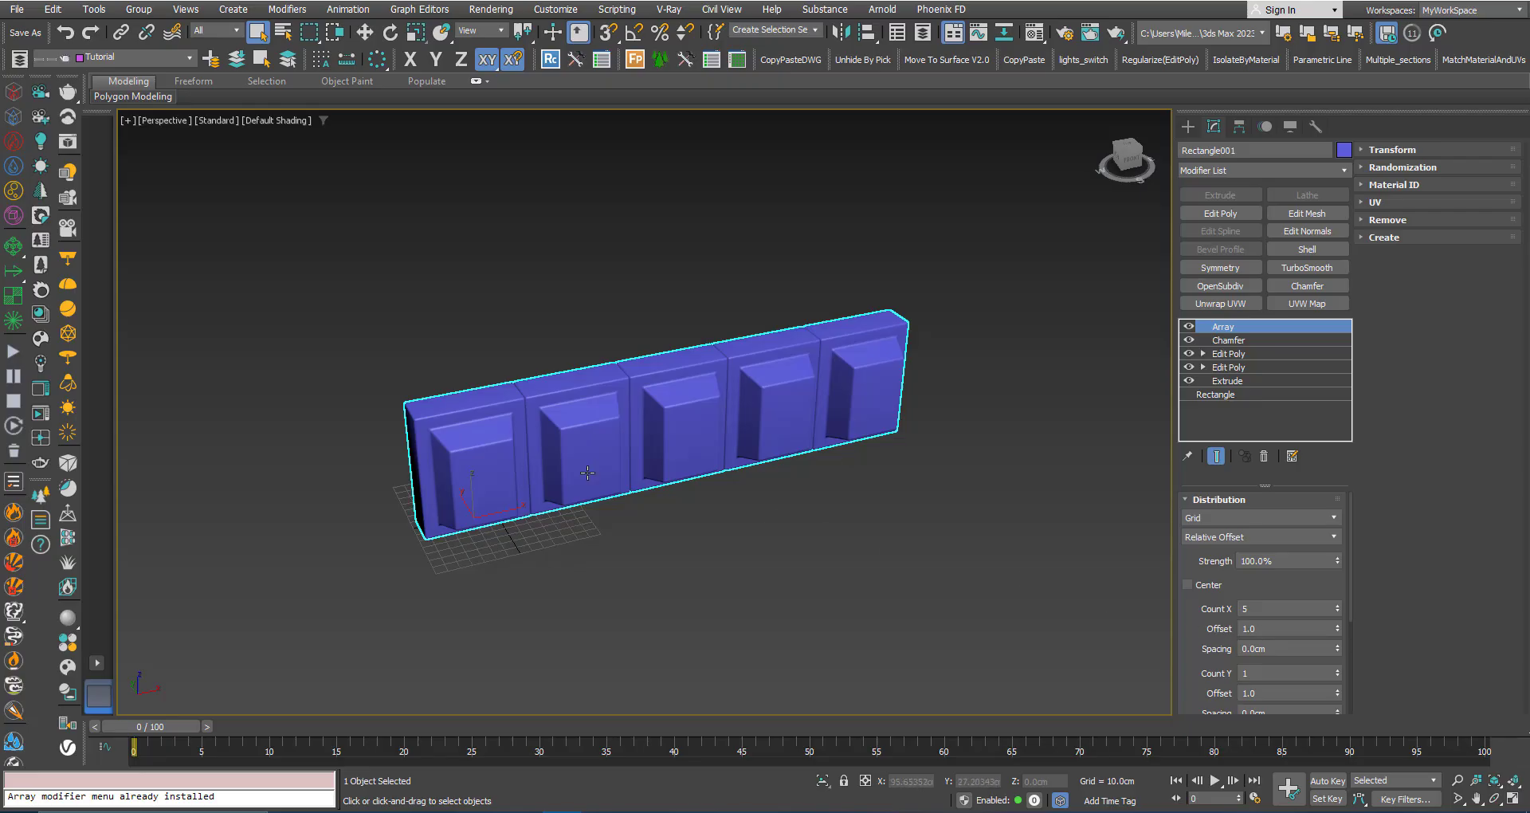
alt+middle_drag(588, 474, 651, 449)
scroll(520, 411, up, 3)
scroll(563, 462, down, 4)
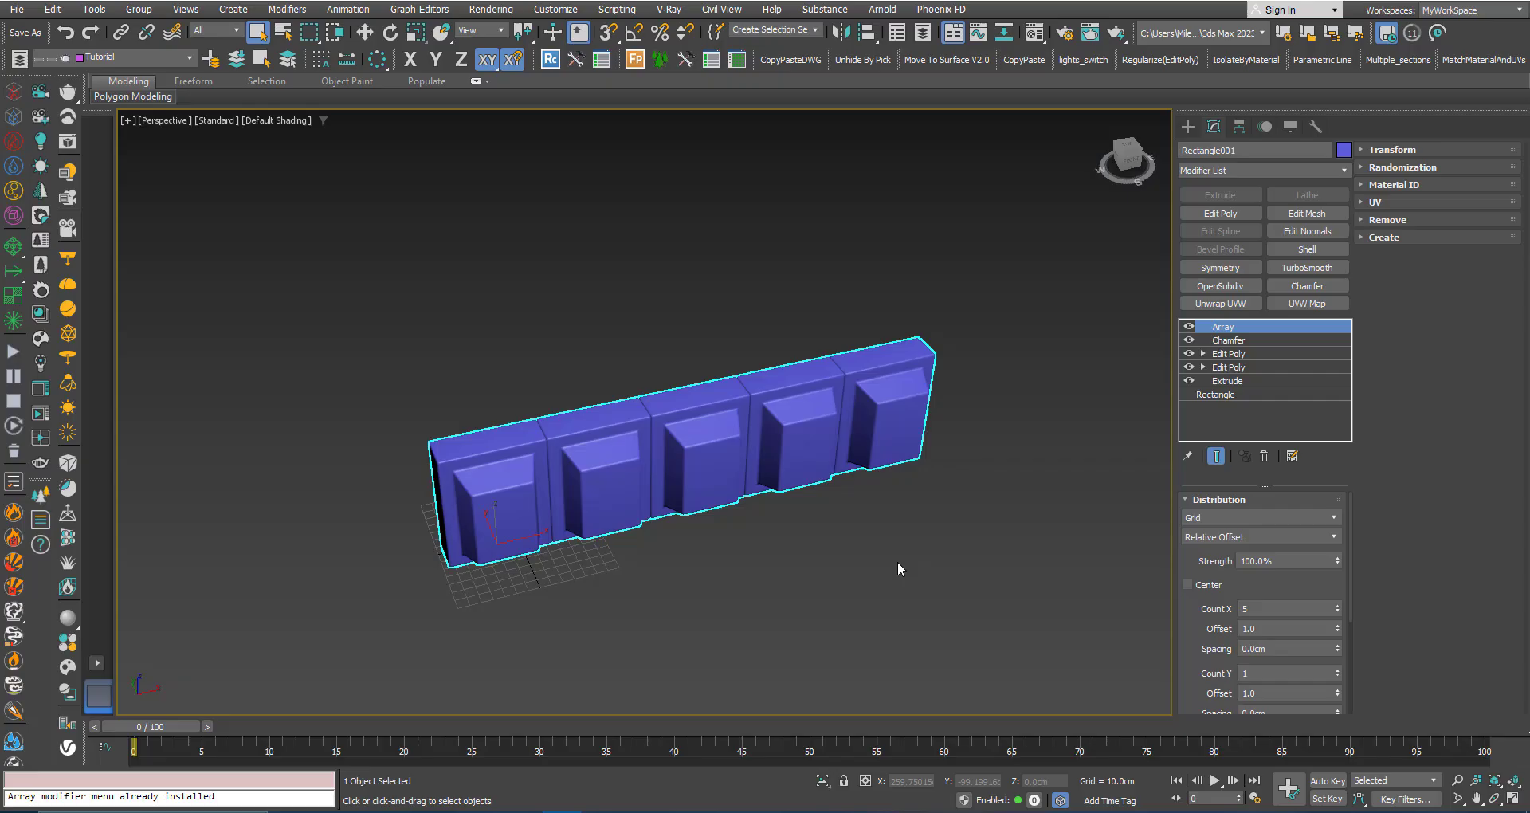
- Set the array's X offset to 2.0 and center the distribution around the original block
click(1262, 628)
text(2)
key(Return)
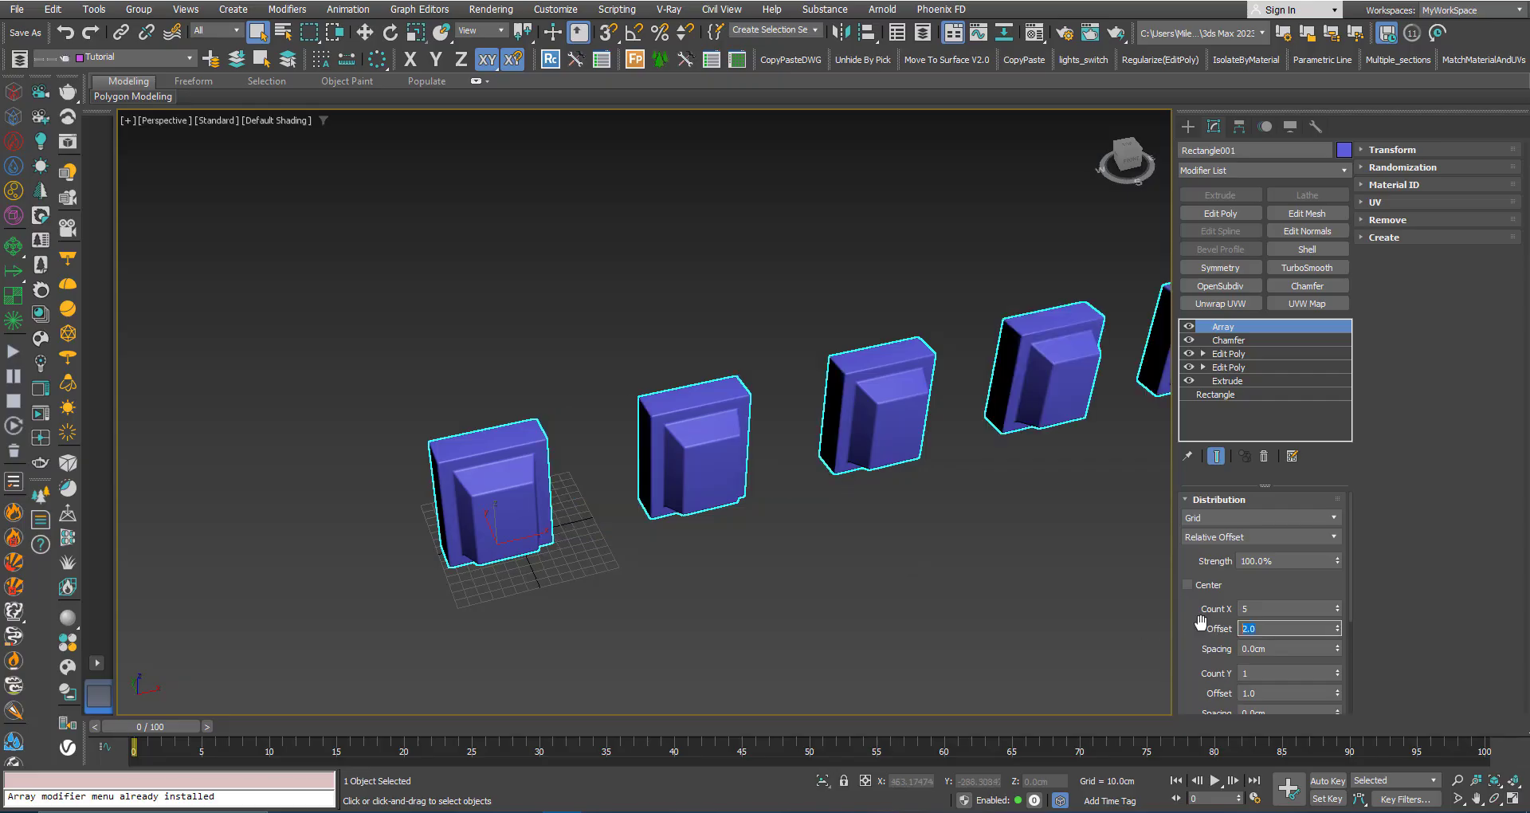
scroll(563, 628, down, 5)
scroll(610, 575, up, 2)
middle_drag(603, 567, 597, 533)
alt+middle_drag(598, 533, 571, 544)
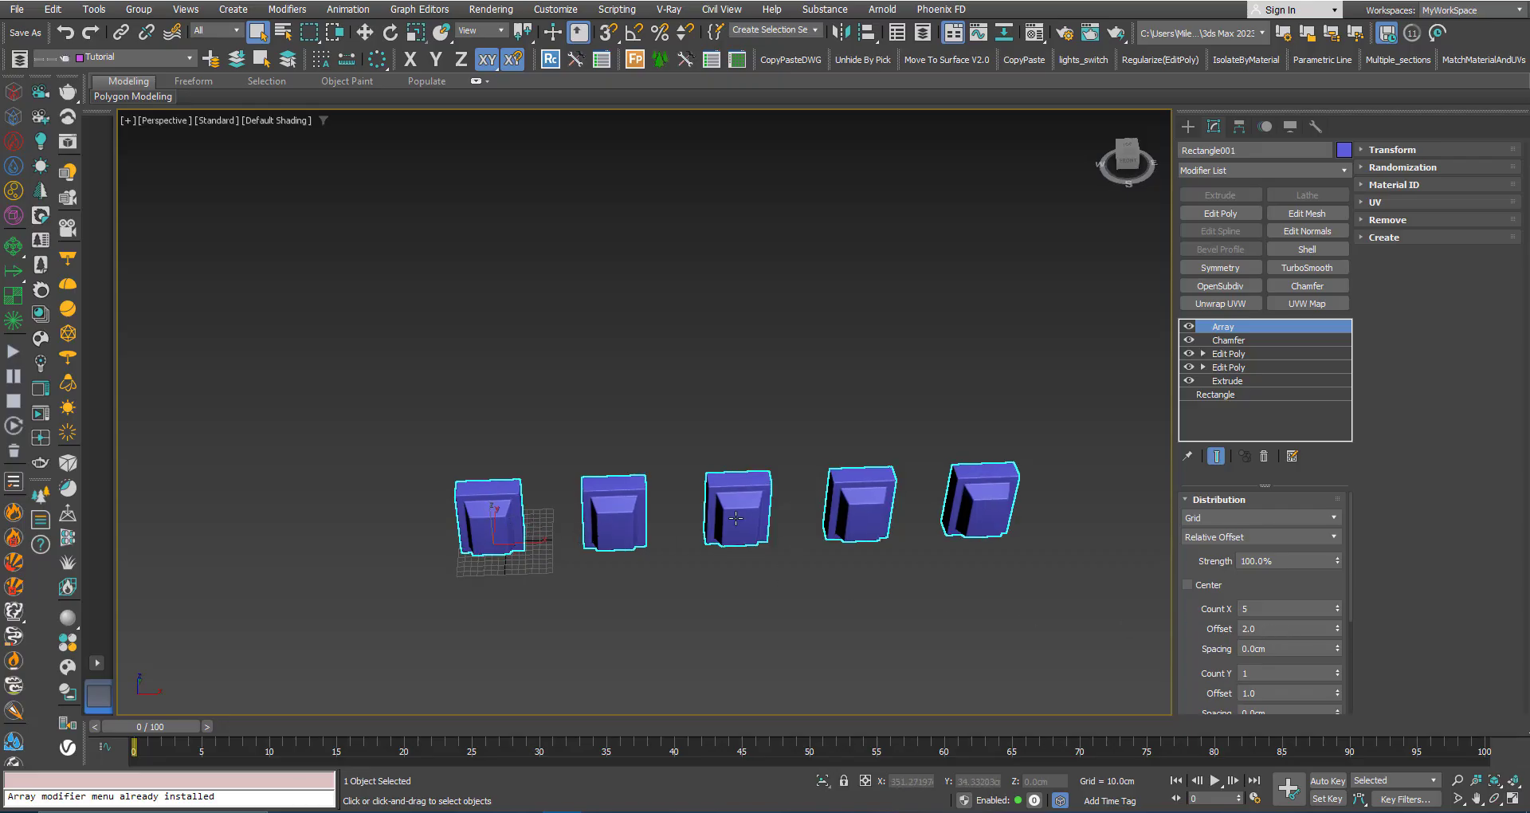
alt+middle_drag(733, 518, 815, 497)
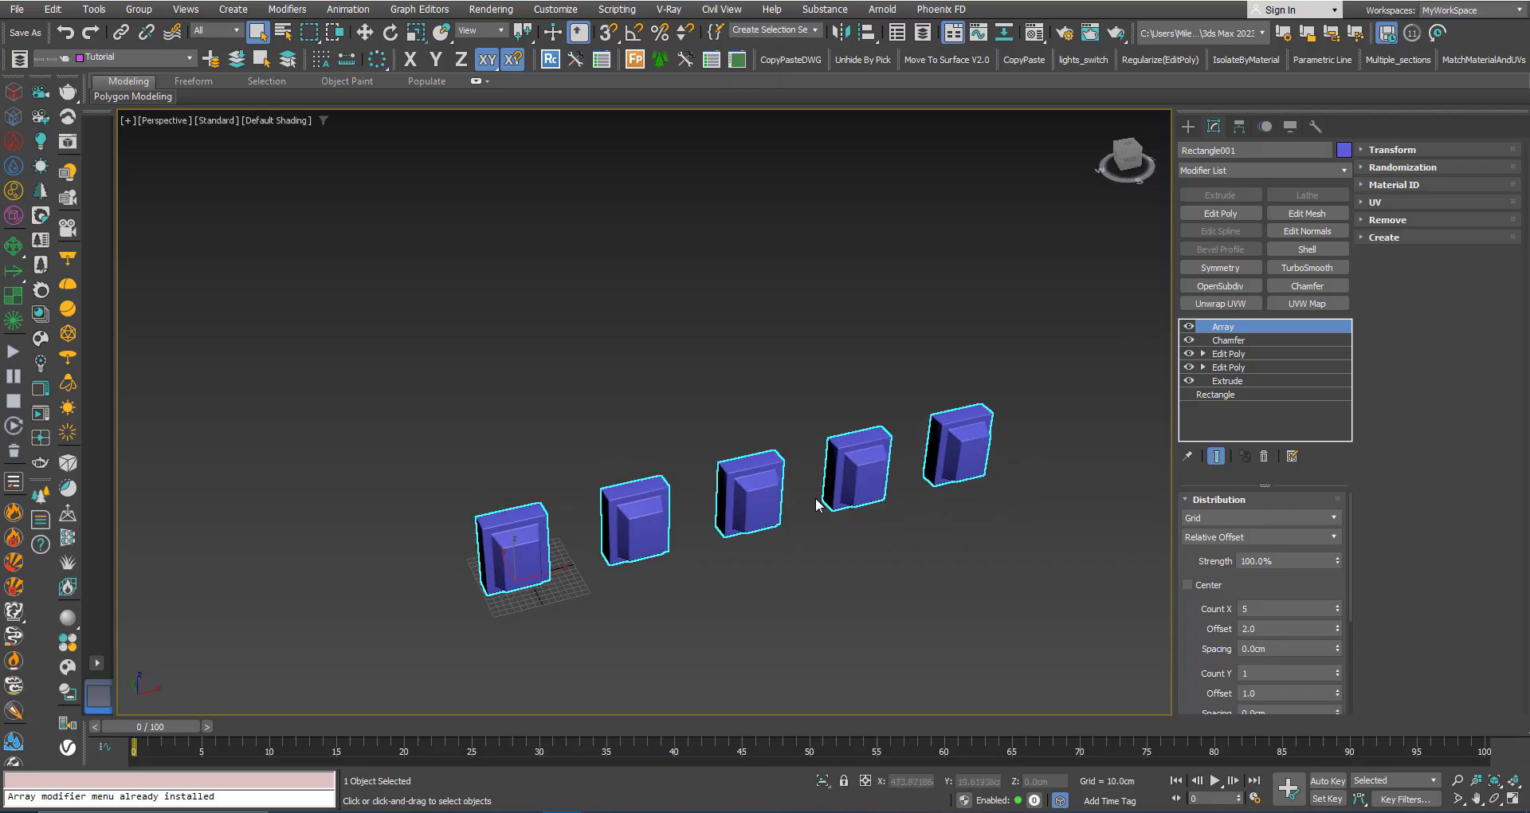
click(1188, 584)
alt+middle_drag(629, 551, 777, 450)
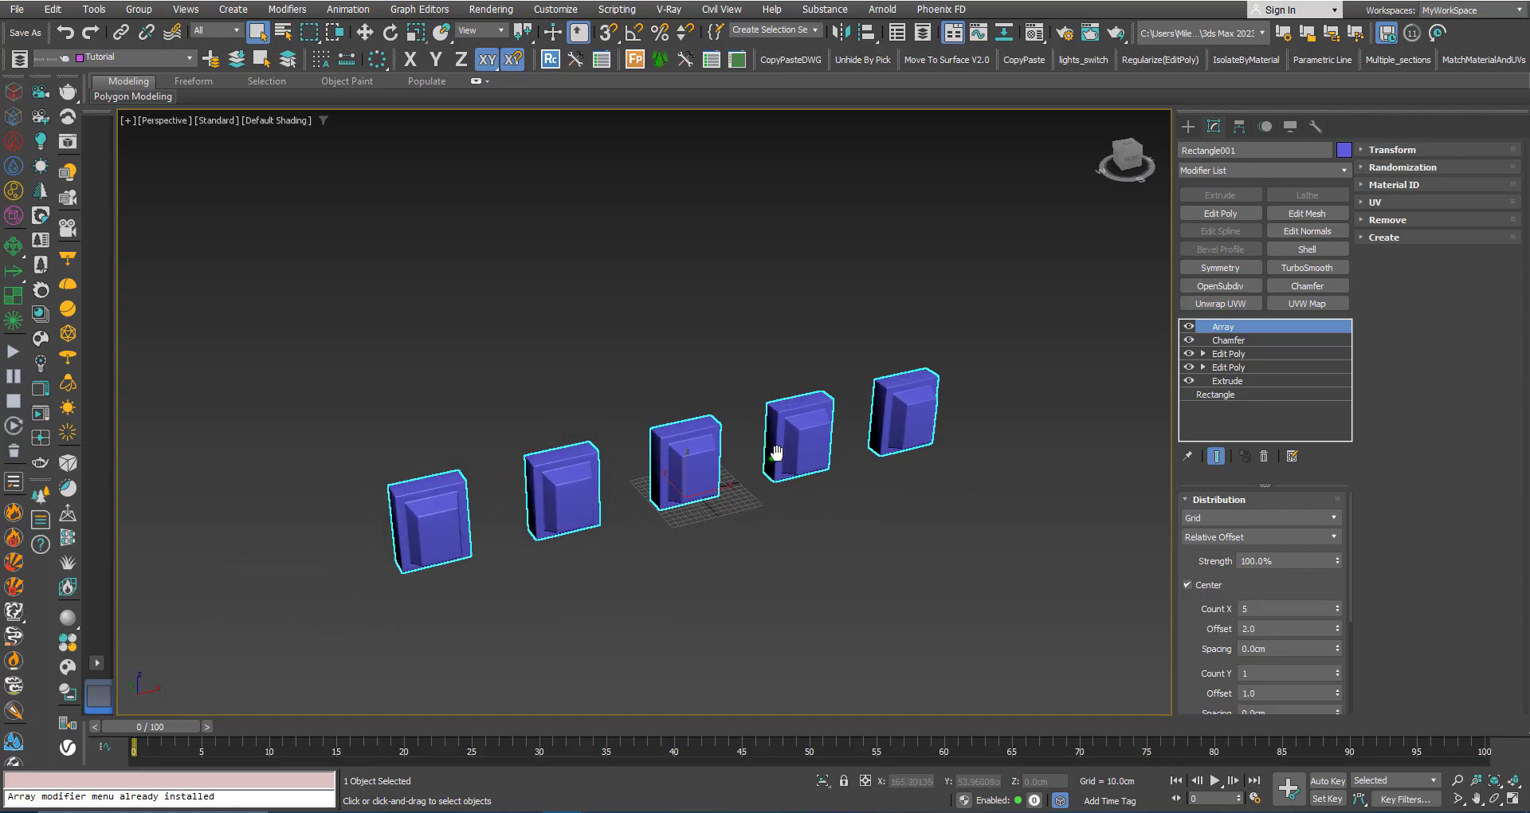
- Try an X count of 7 in the array and restore the count to 5
click(1340, 605)
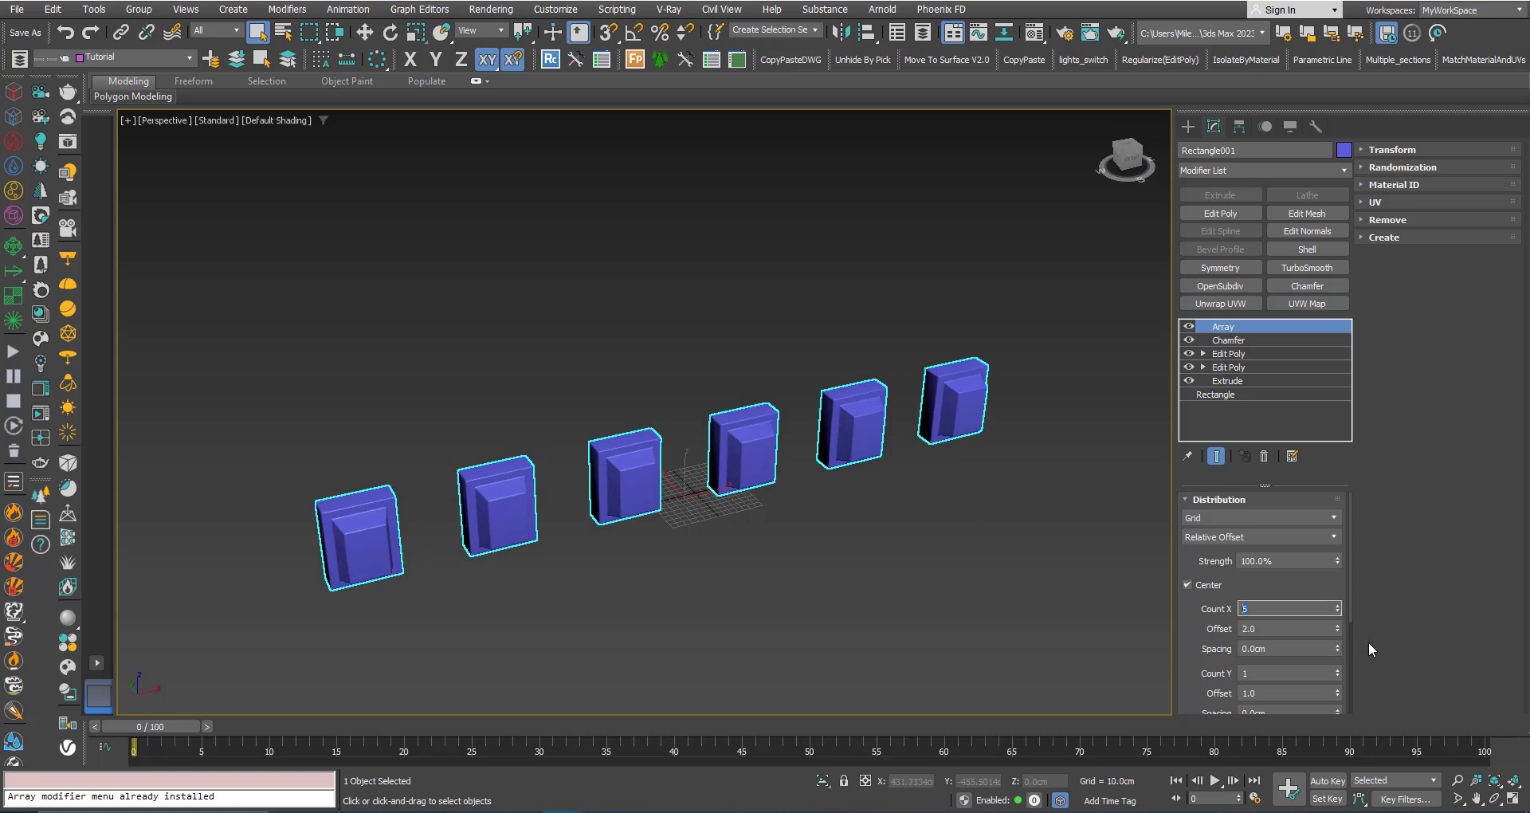
click(1340, 605)
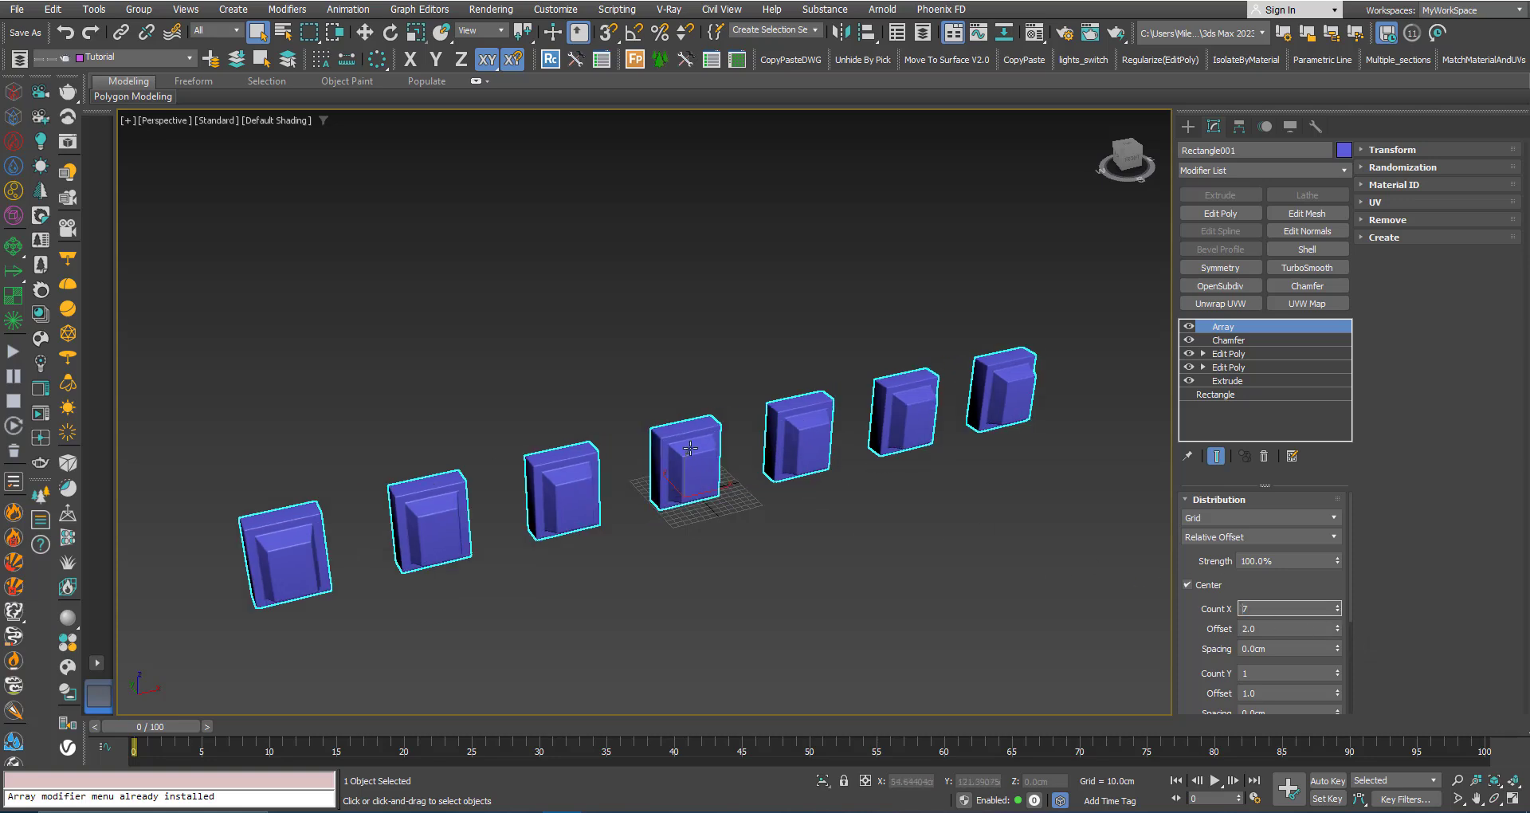
click(1338, 610)
click(1337, 610)
middle_drag(730, 539, 748, 538)
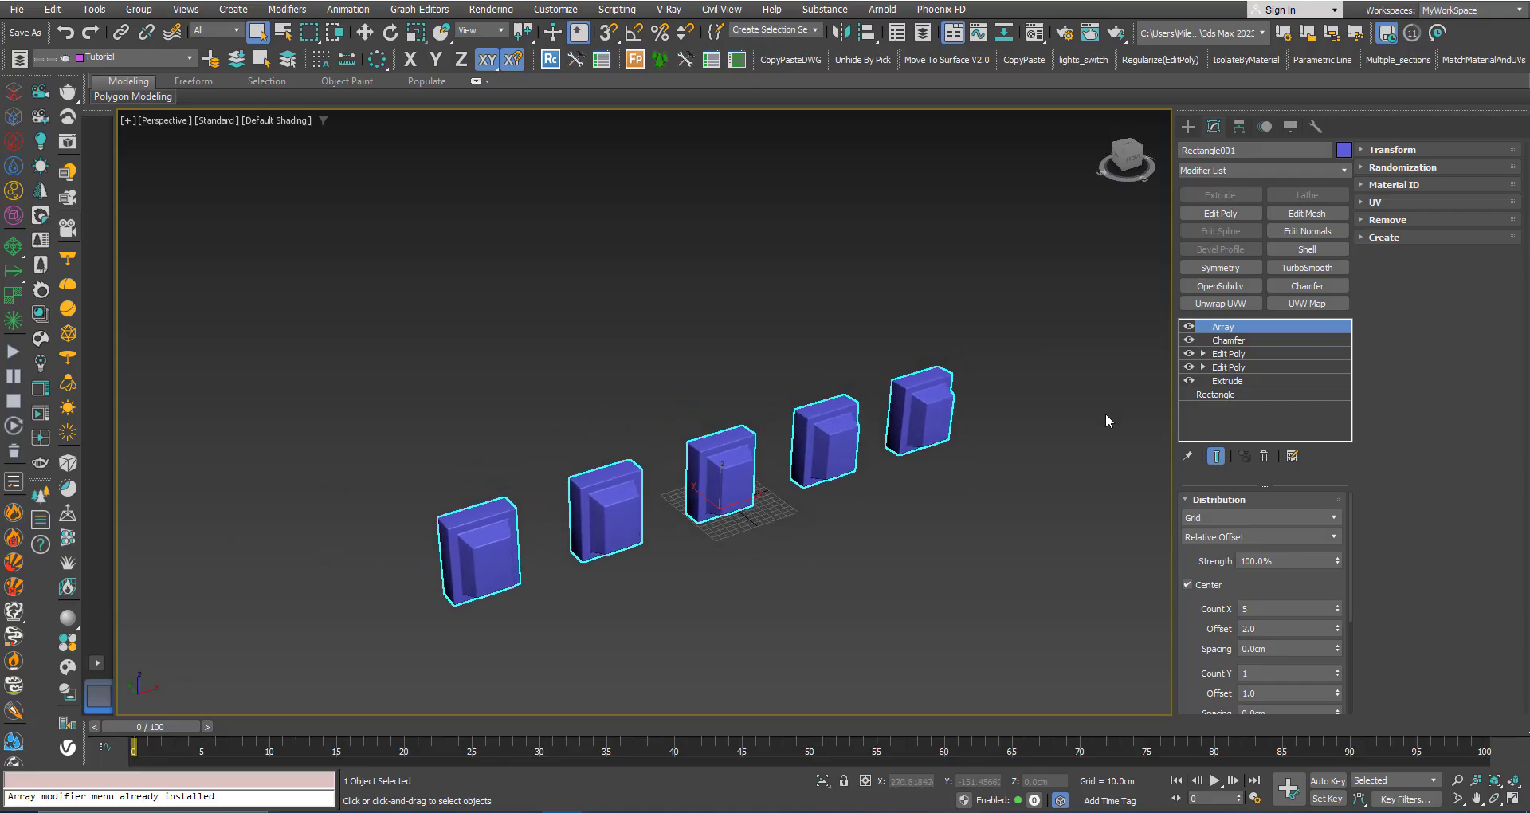
- Add an Attribute Holder modifier at the top of the arrayed block's stack
click(1246, 169)
key(a)
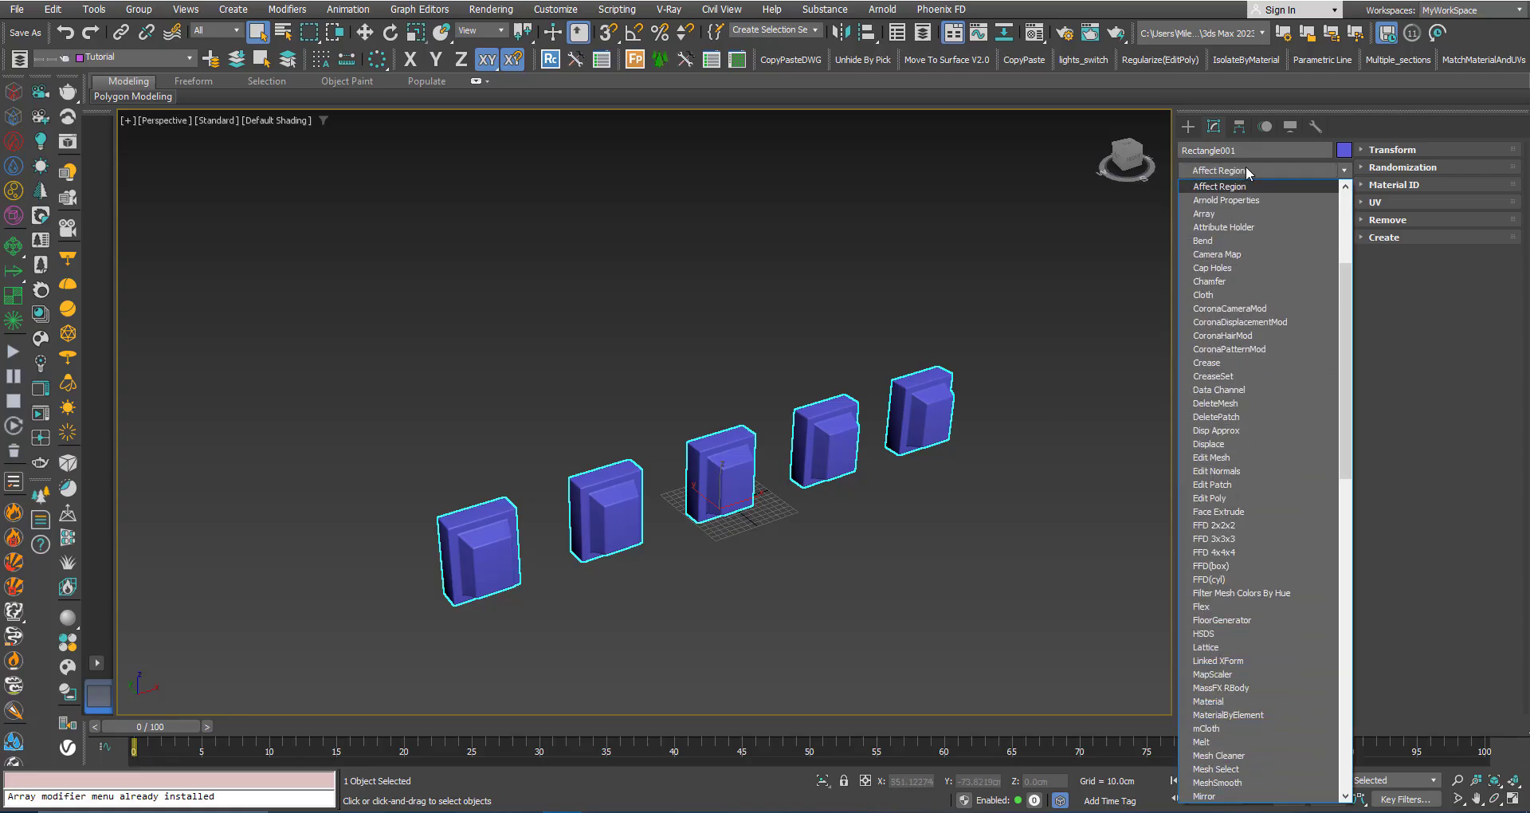
click(1235, 227)
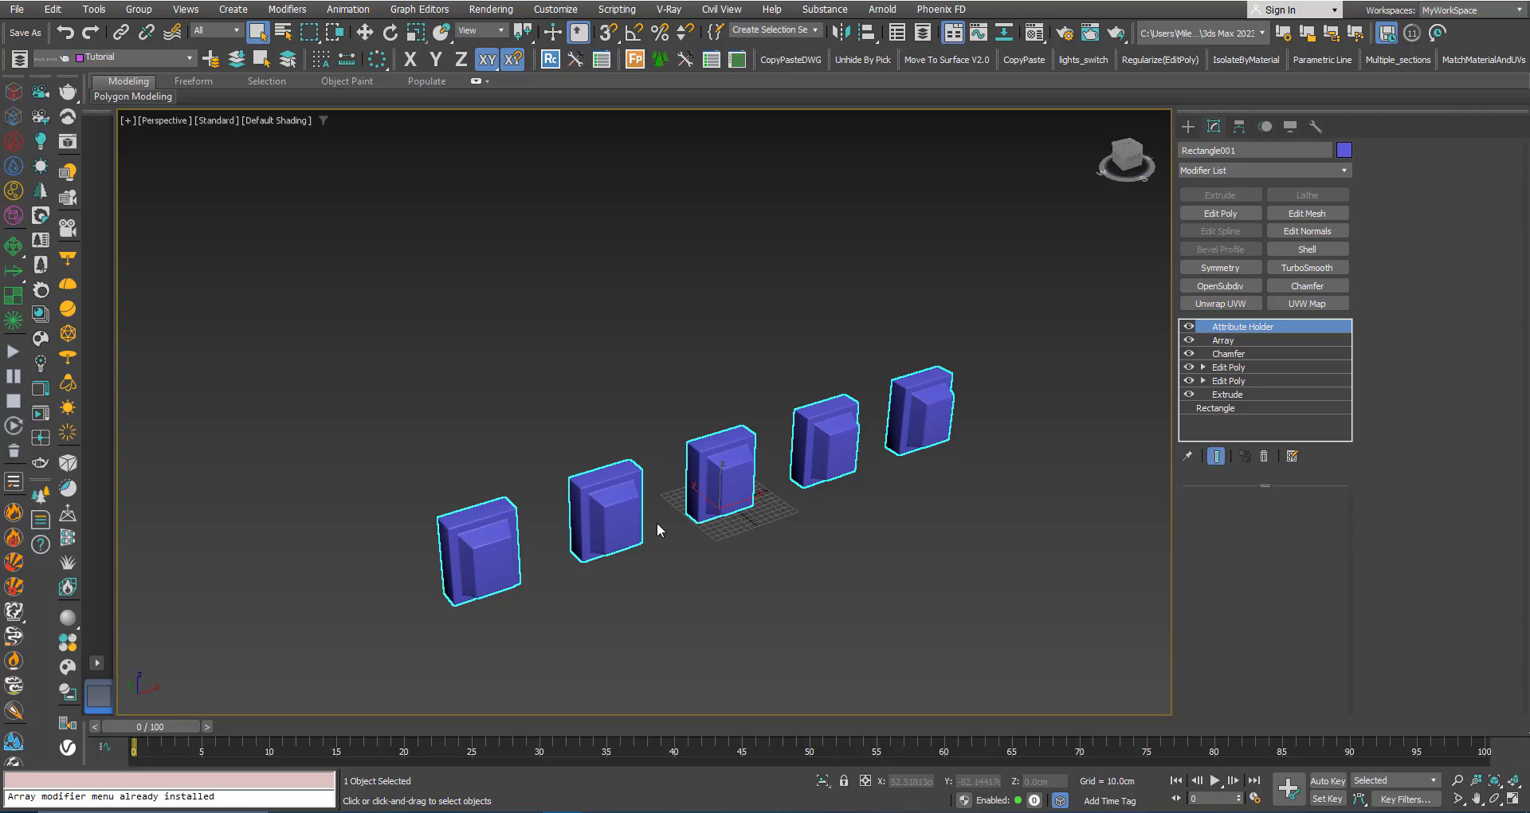
- Open the Curve Editor for the selected arrayed block
middle_drag(656, 522, 729, 495)
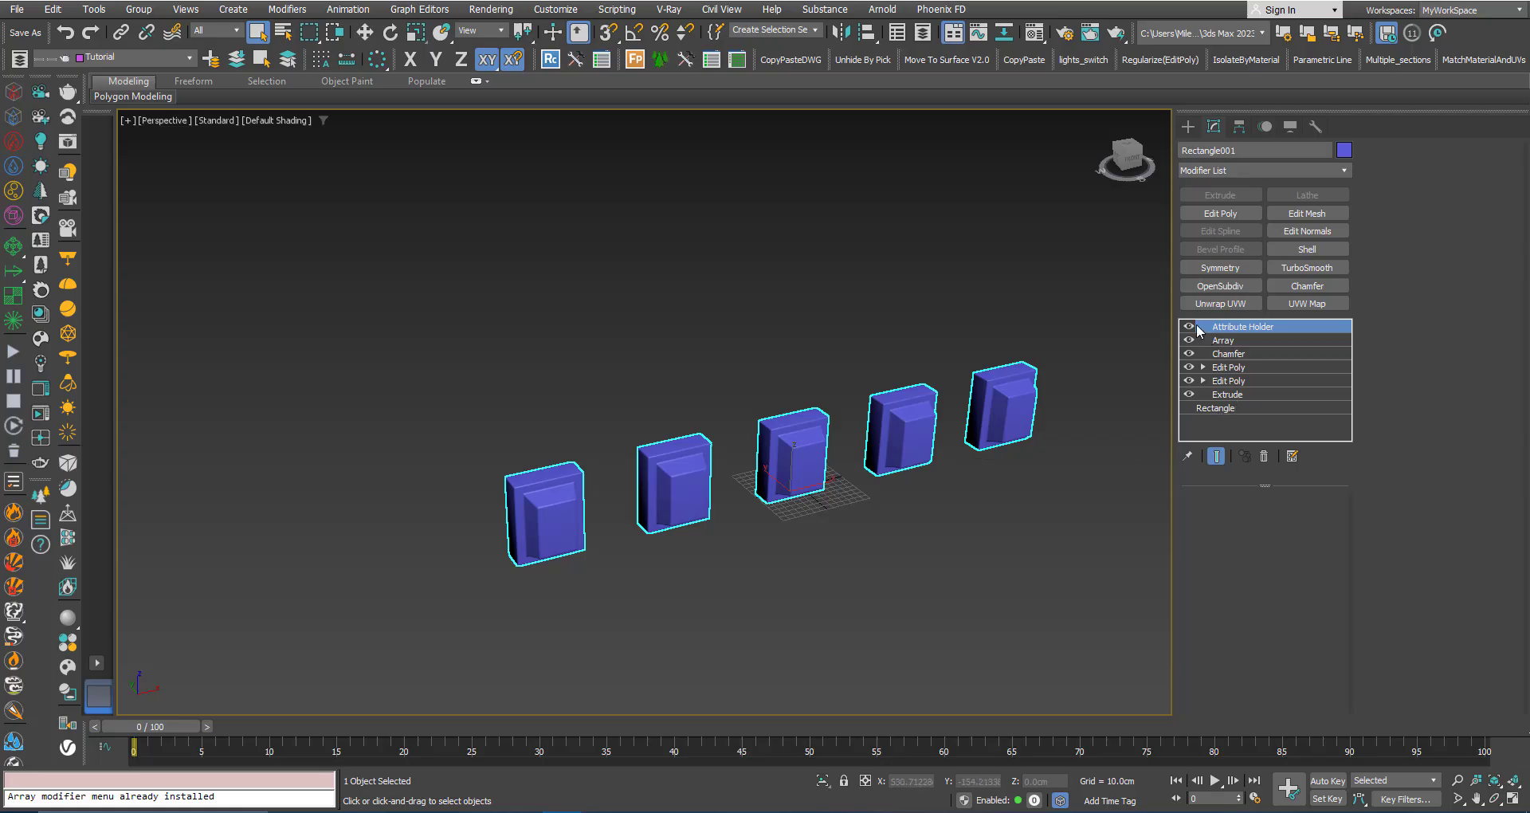
right_click(792, 458)
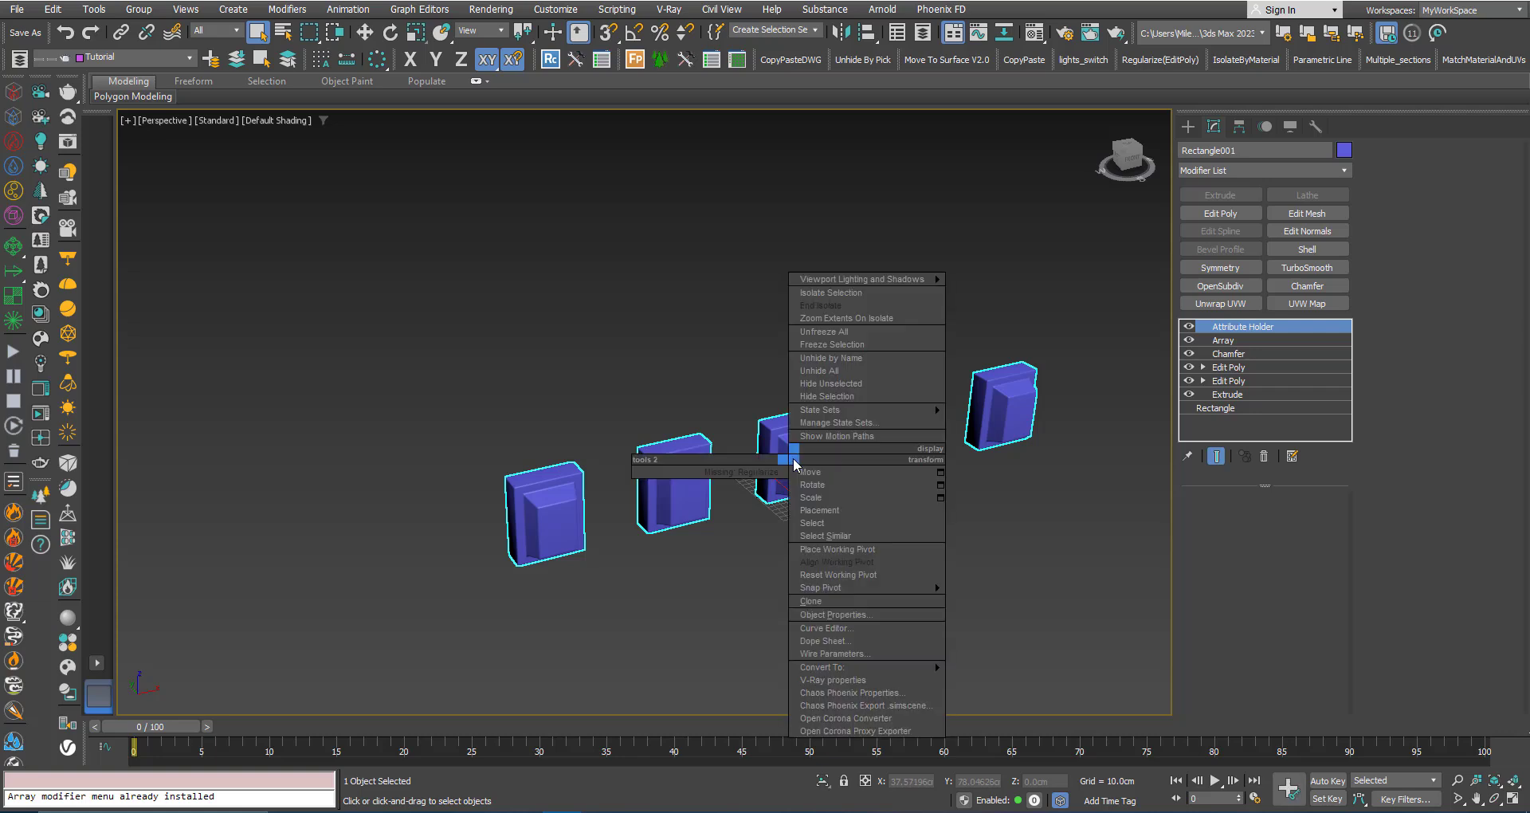
click(820, 625)
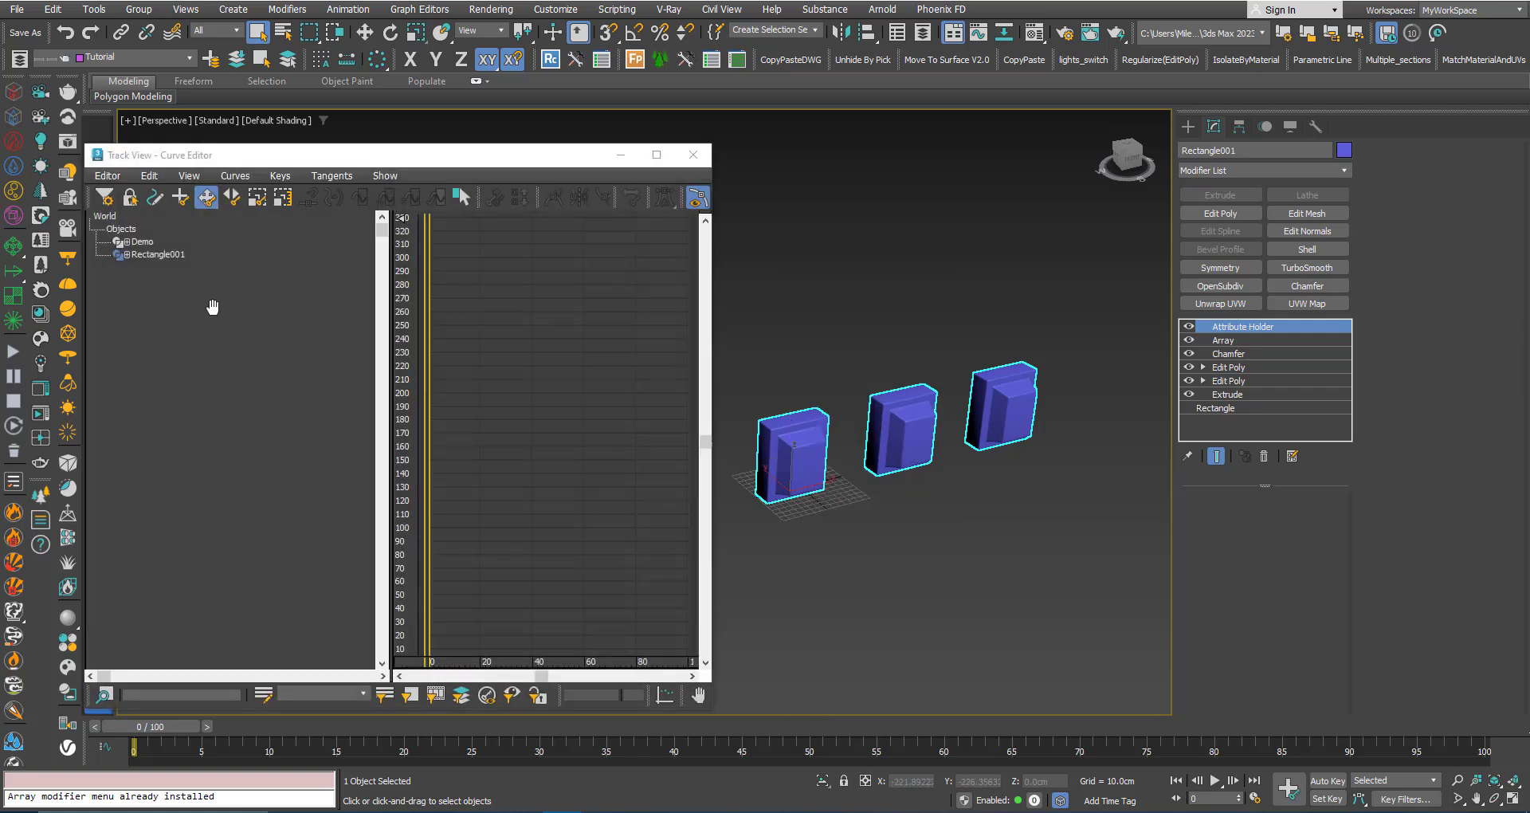
- Expand Rectangle001's Modified Object tracks to list its modifiers, and try the track filter on the hierarchy
click(127, 255)
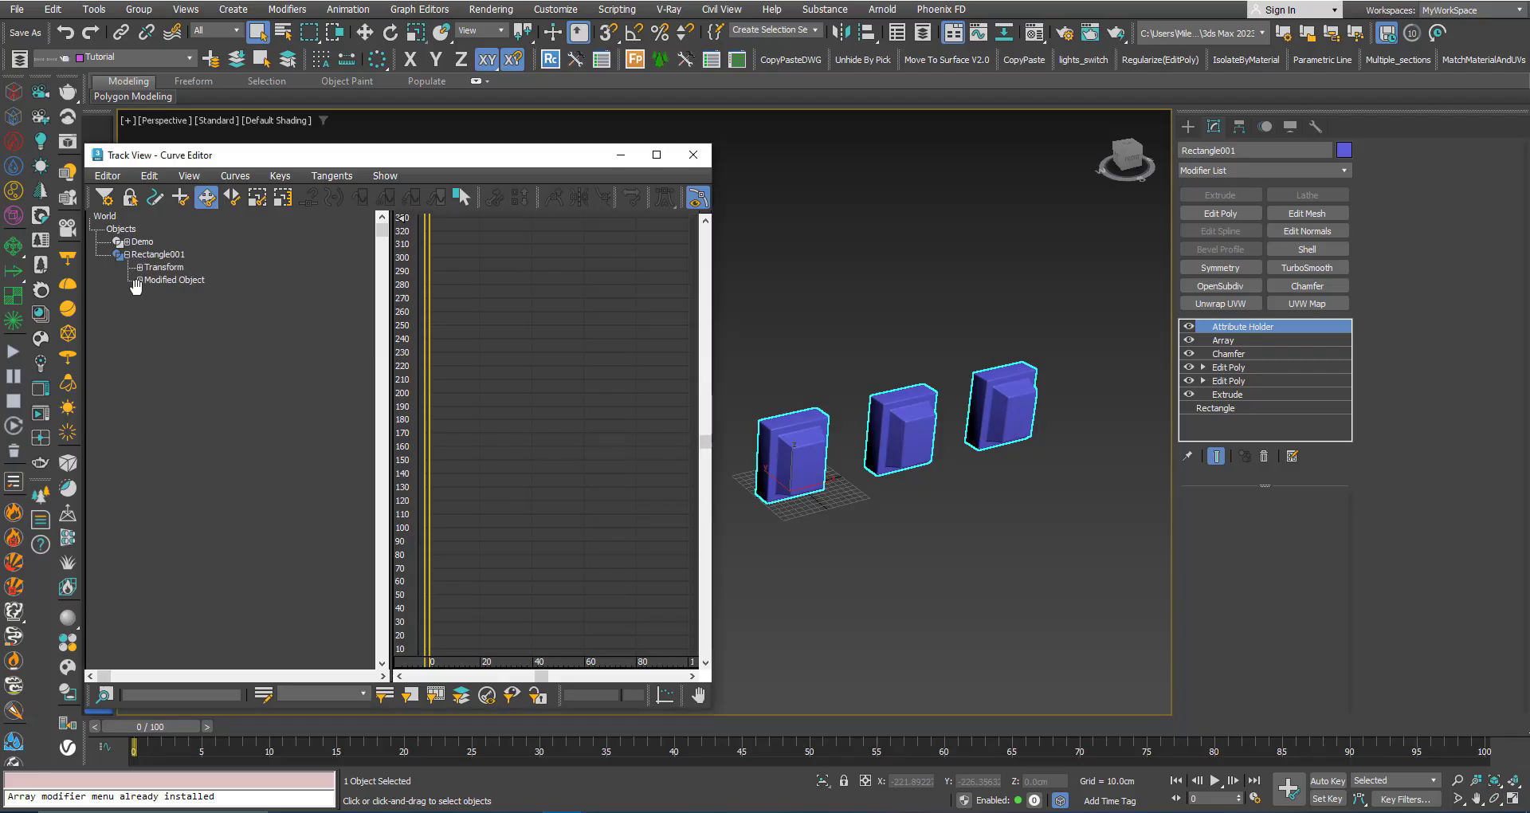
click(139, 280)
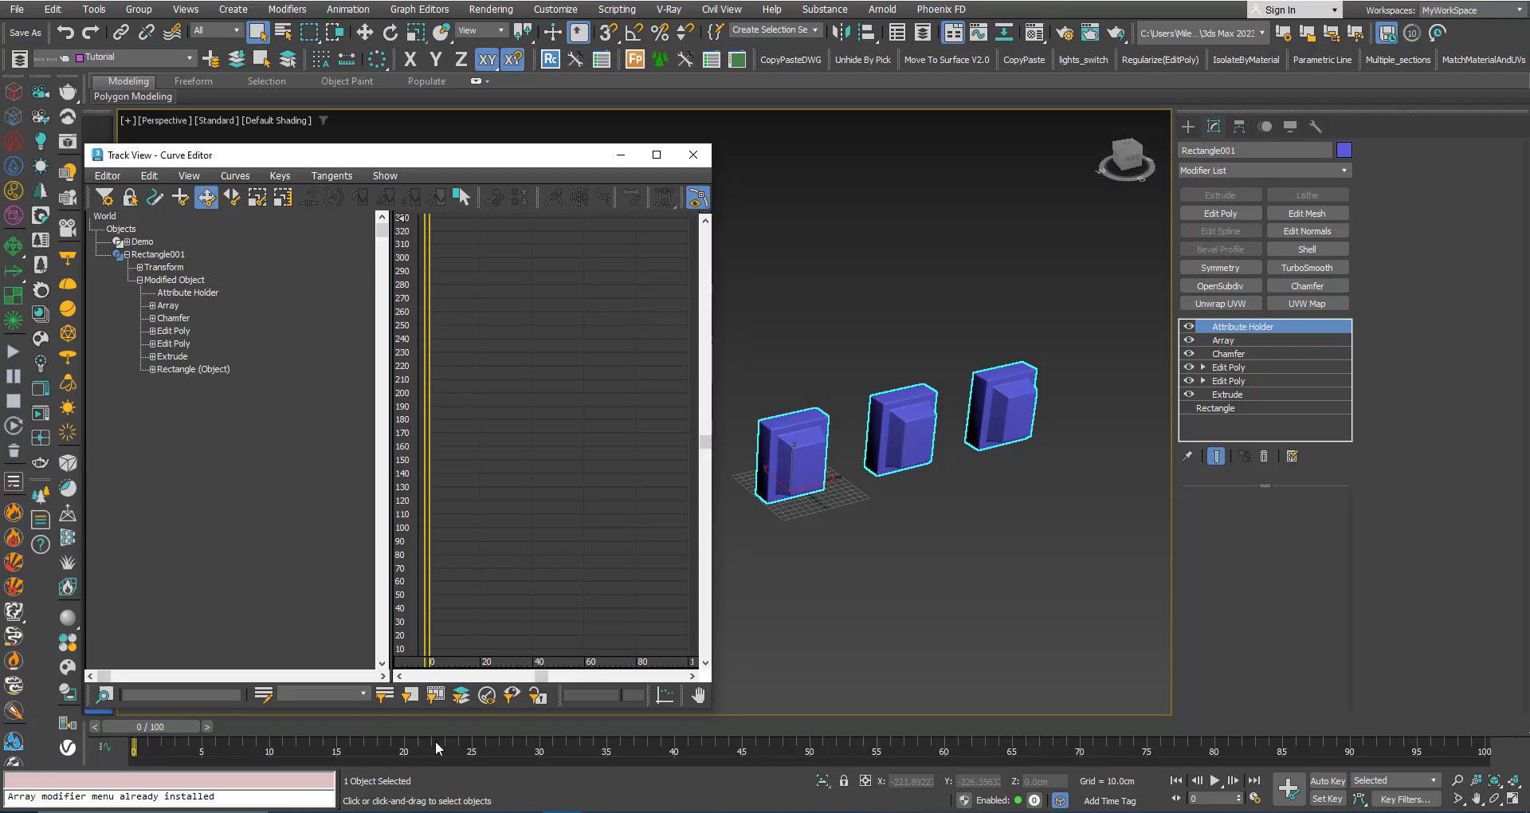
click(441, 697)
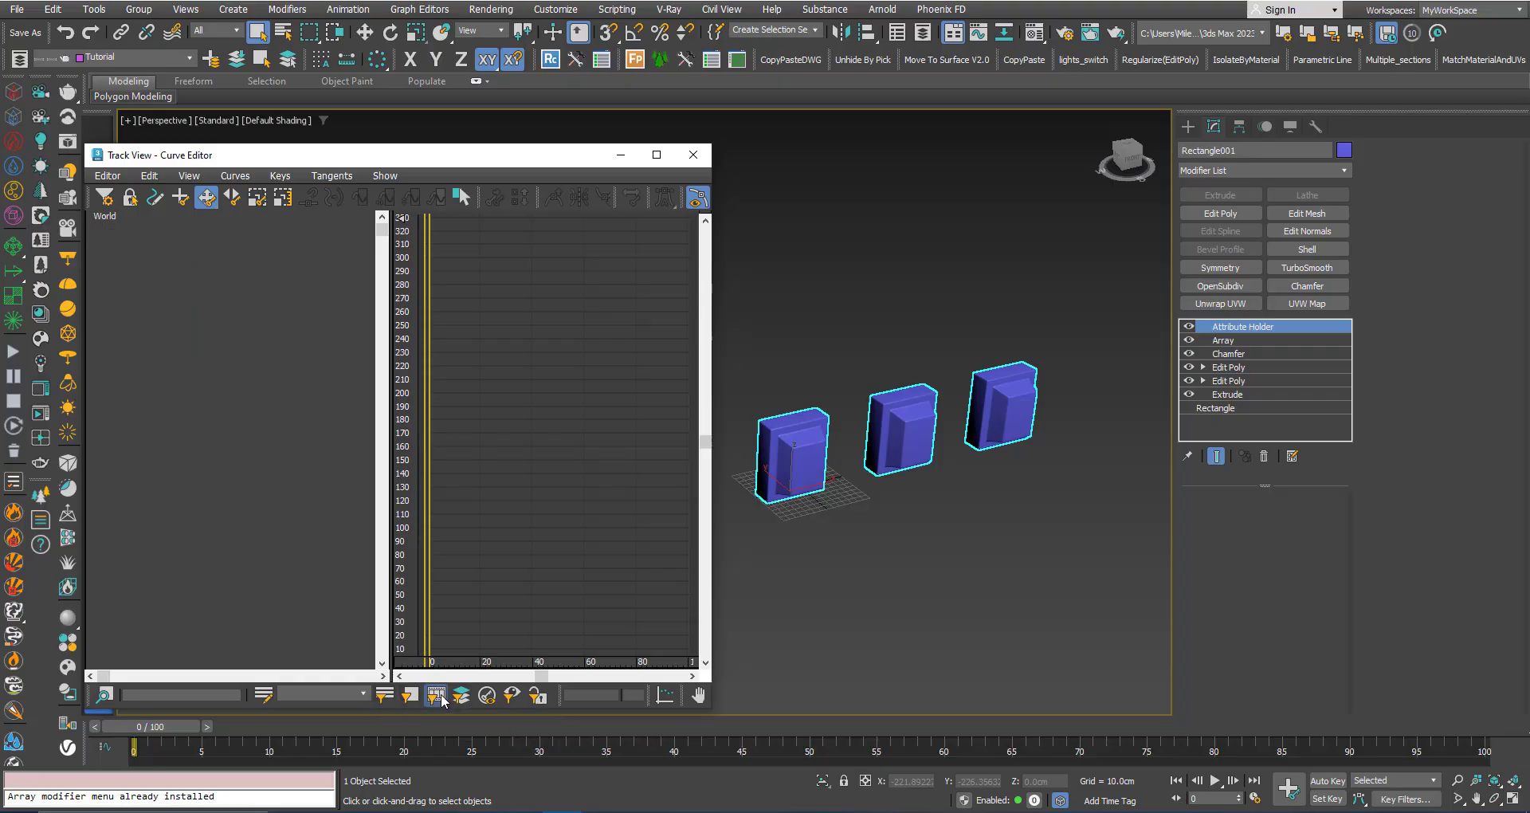
click(438, 696)
click(436, 696)
click(436, 695)
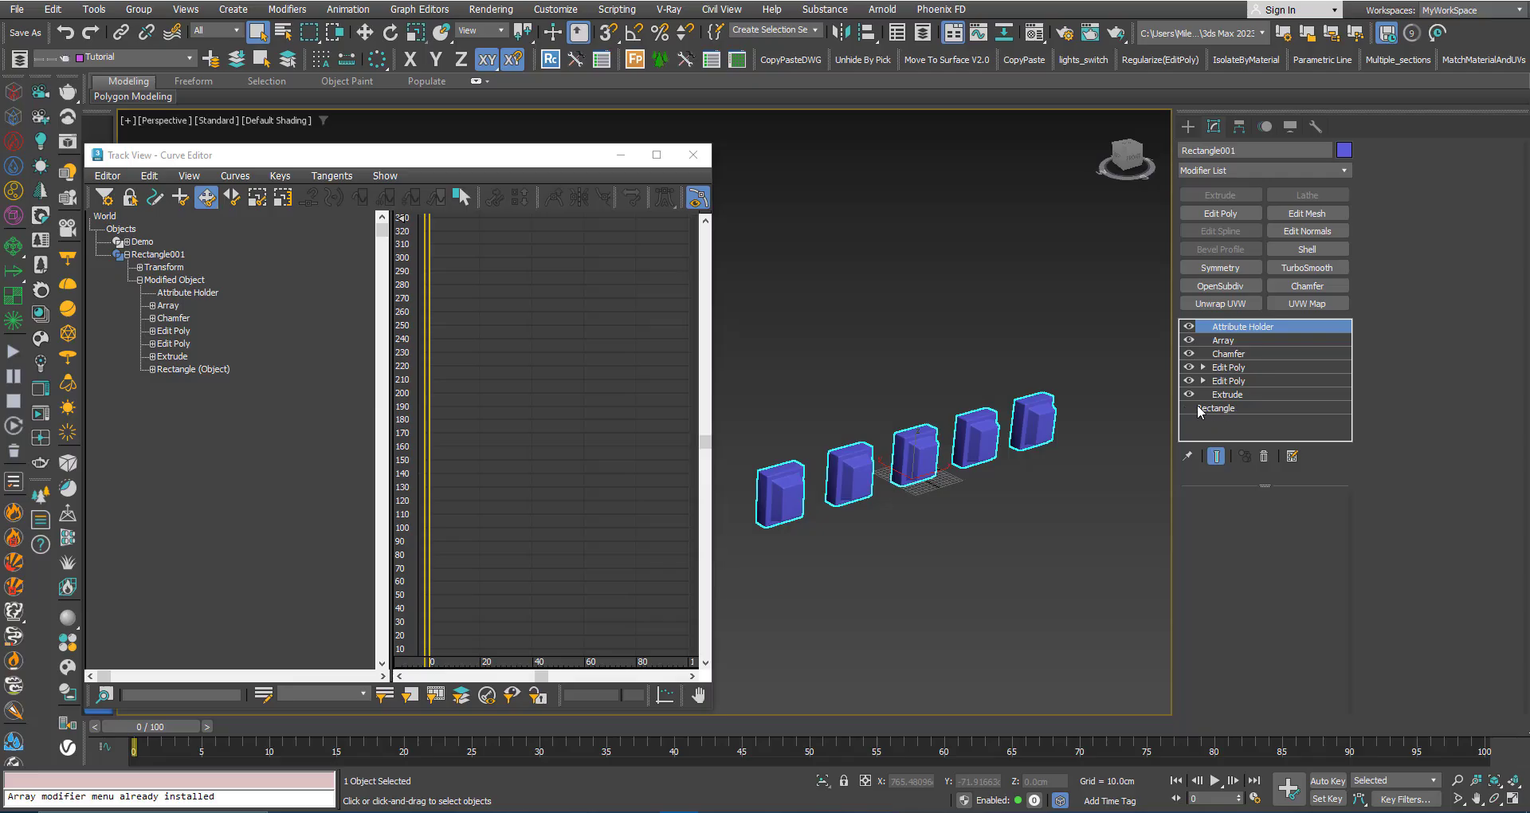
- Publish the base Rectangle's Length parameter to the arrayed block's top object-space modifier
click(153, 369)
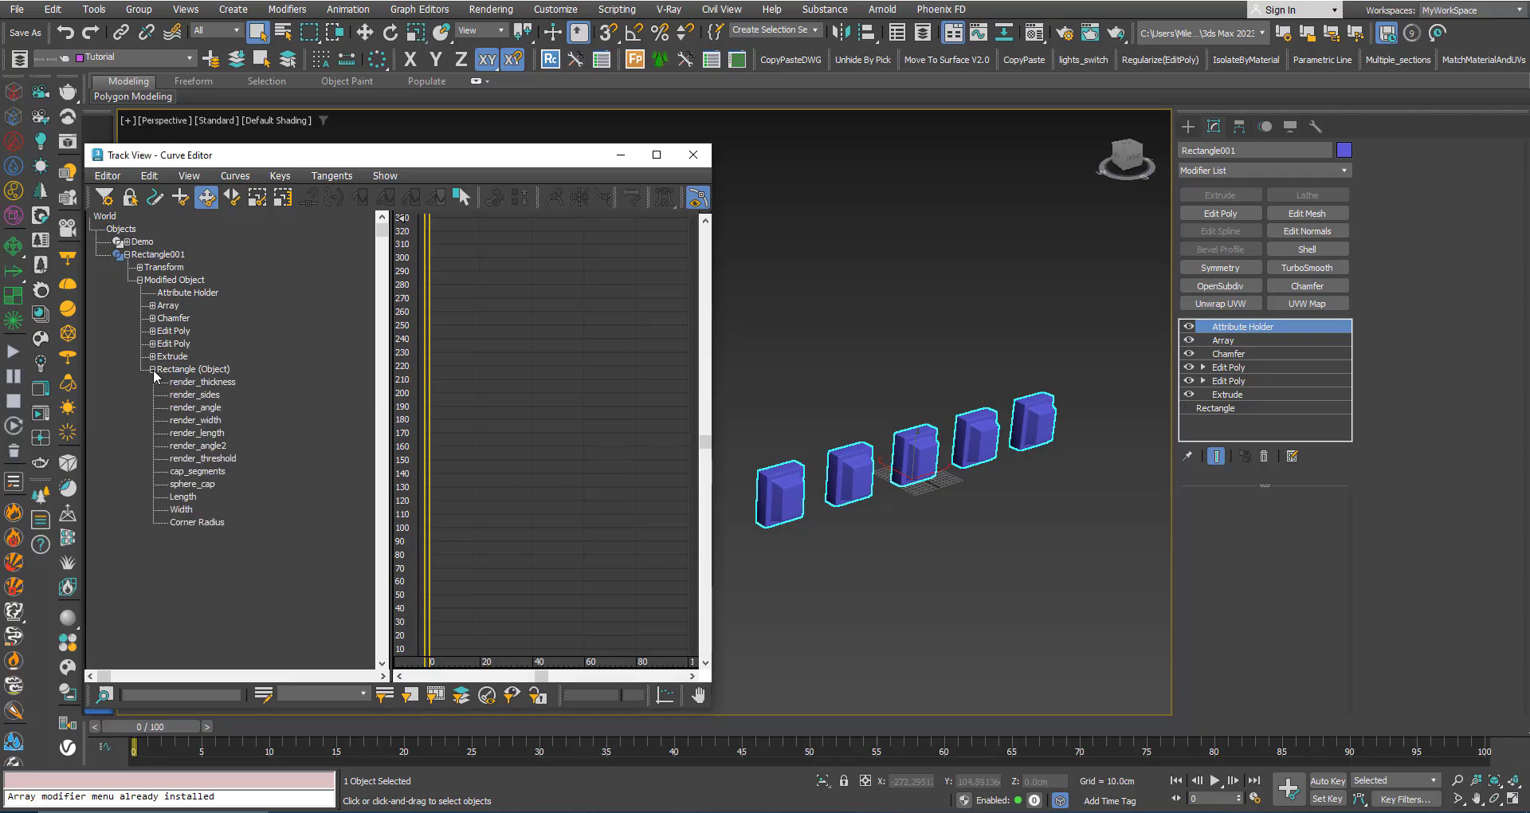
click(181, 496)
right_click(182, 499)
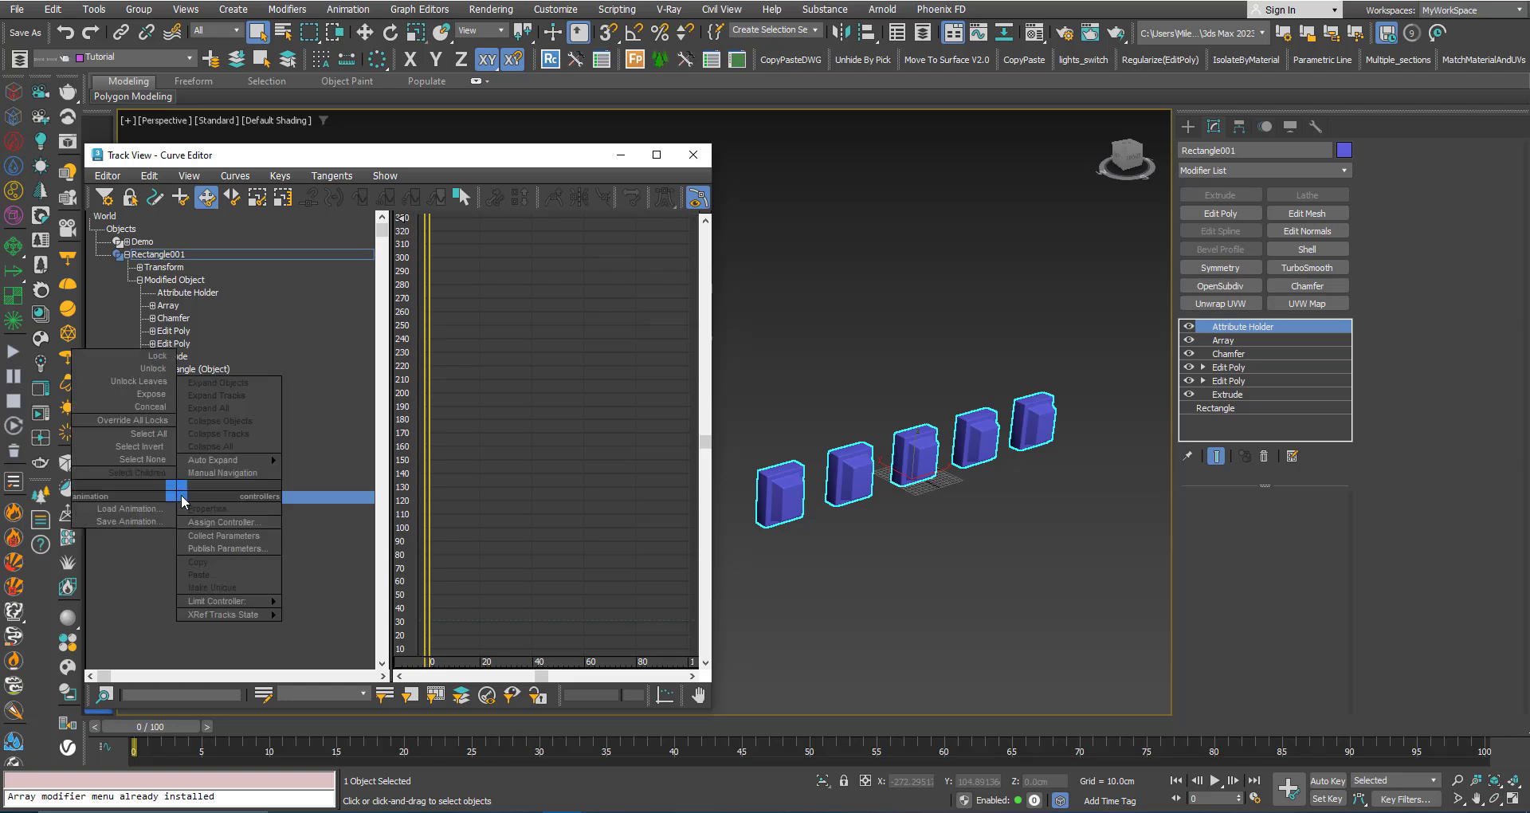
click(192, 550)
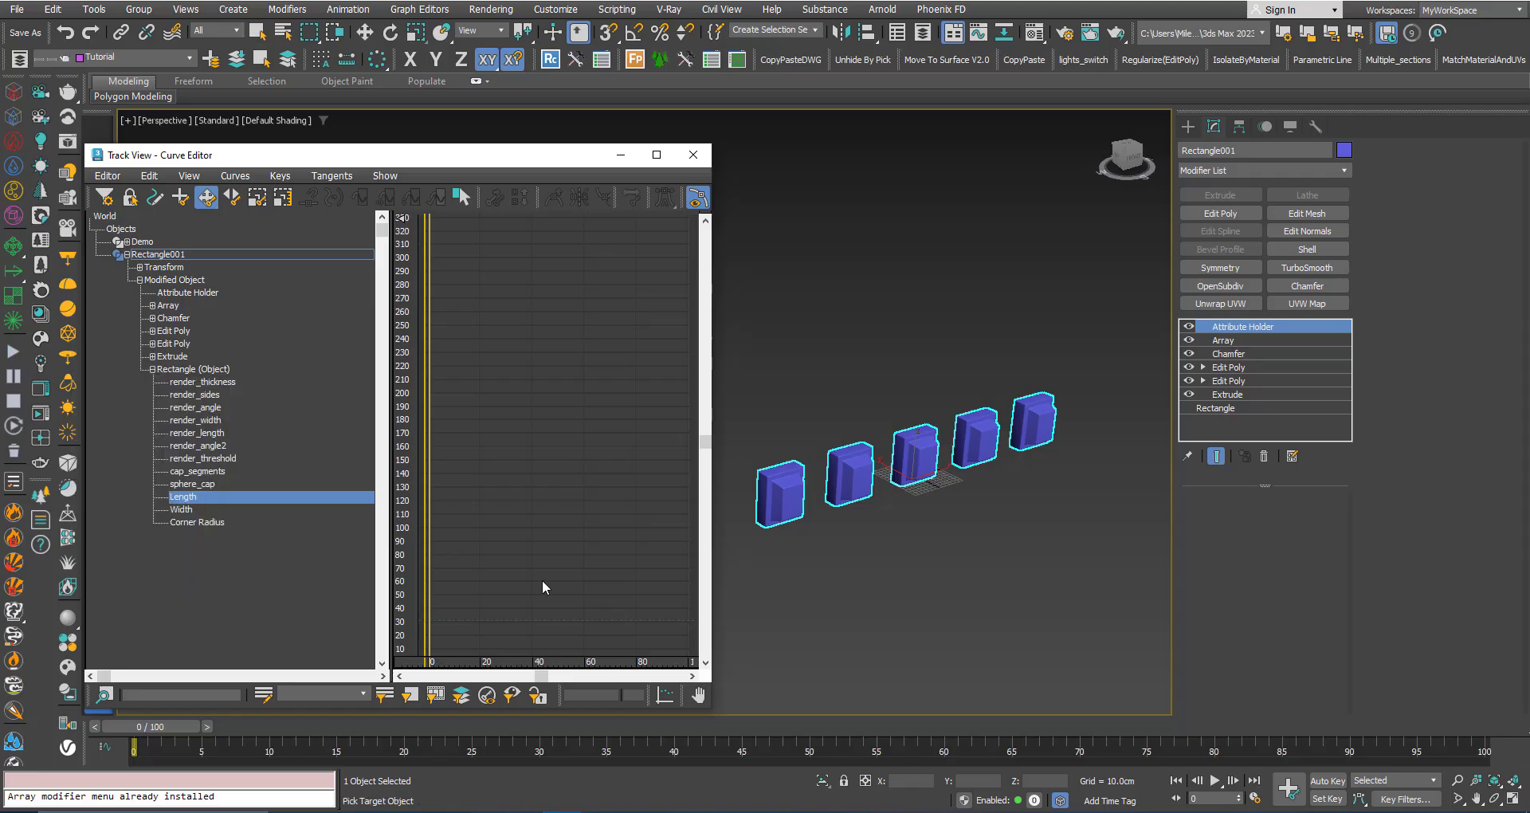
click(917, 457)
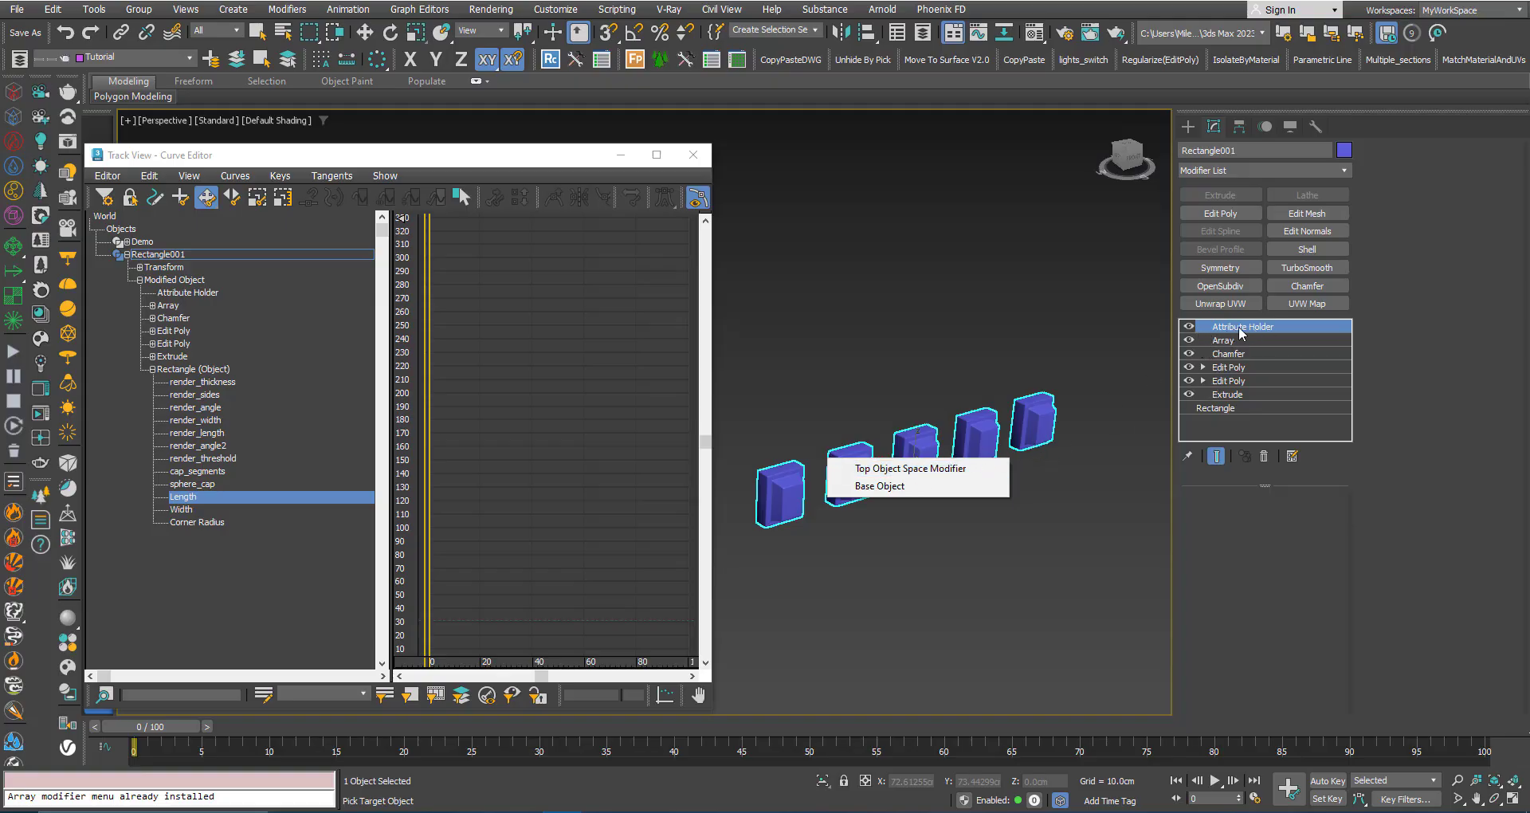
click(922, 470)
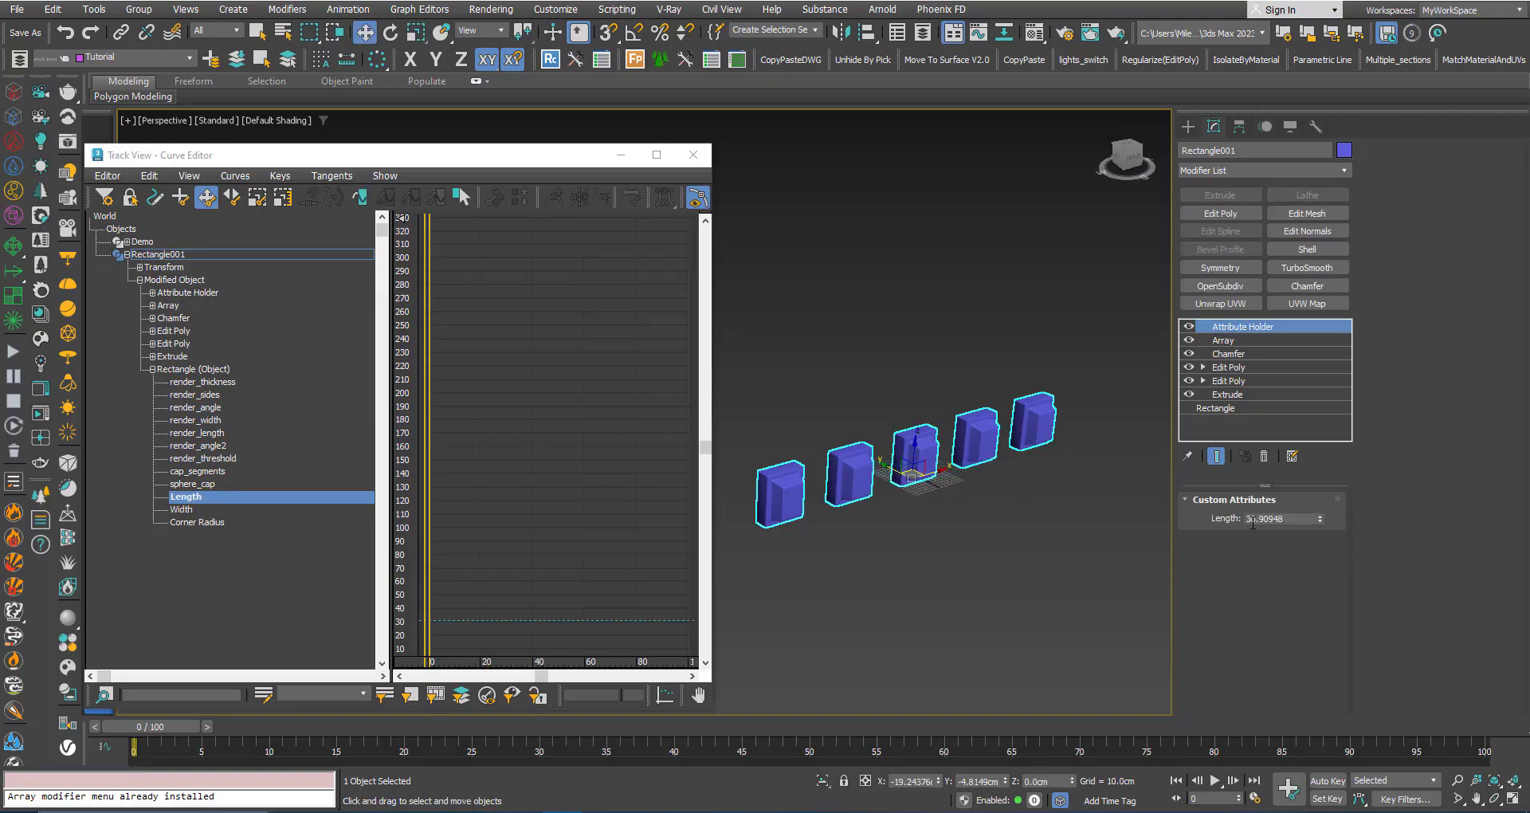
- Publish the base Rectangle's Width parameter to the block's top object-space modifier
click(180, 510)
right_click(180, 517)
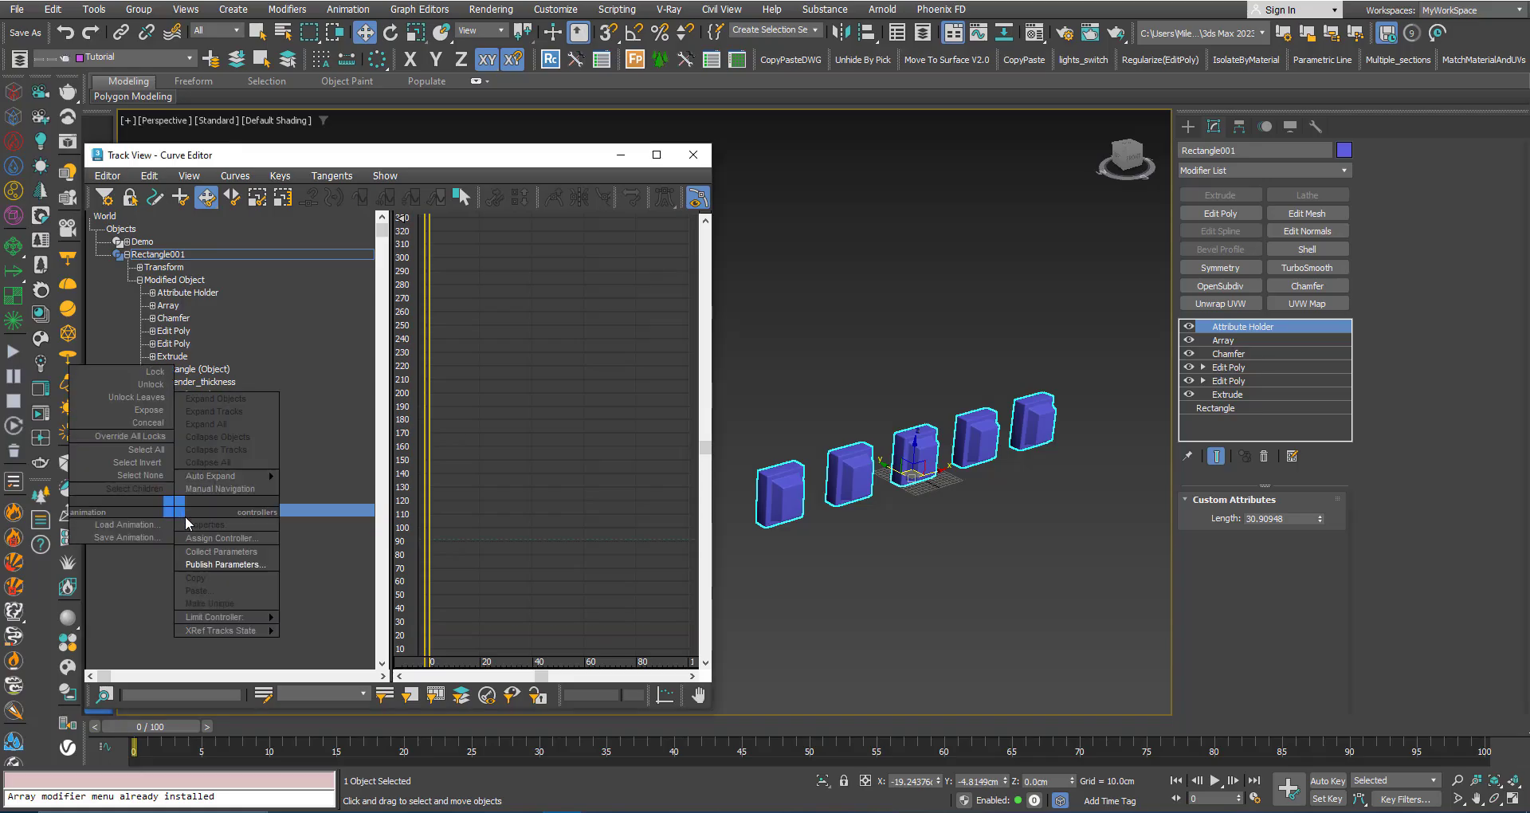
click(189, 564)
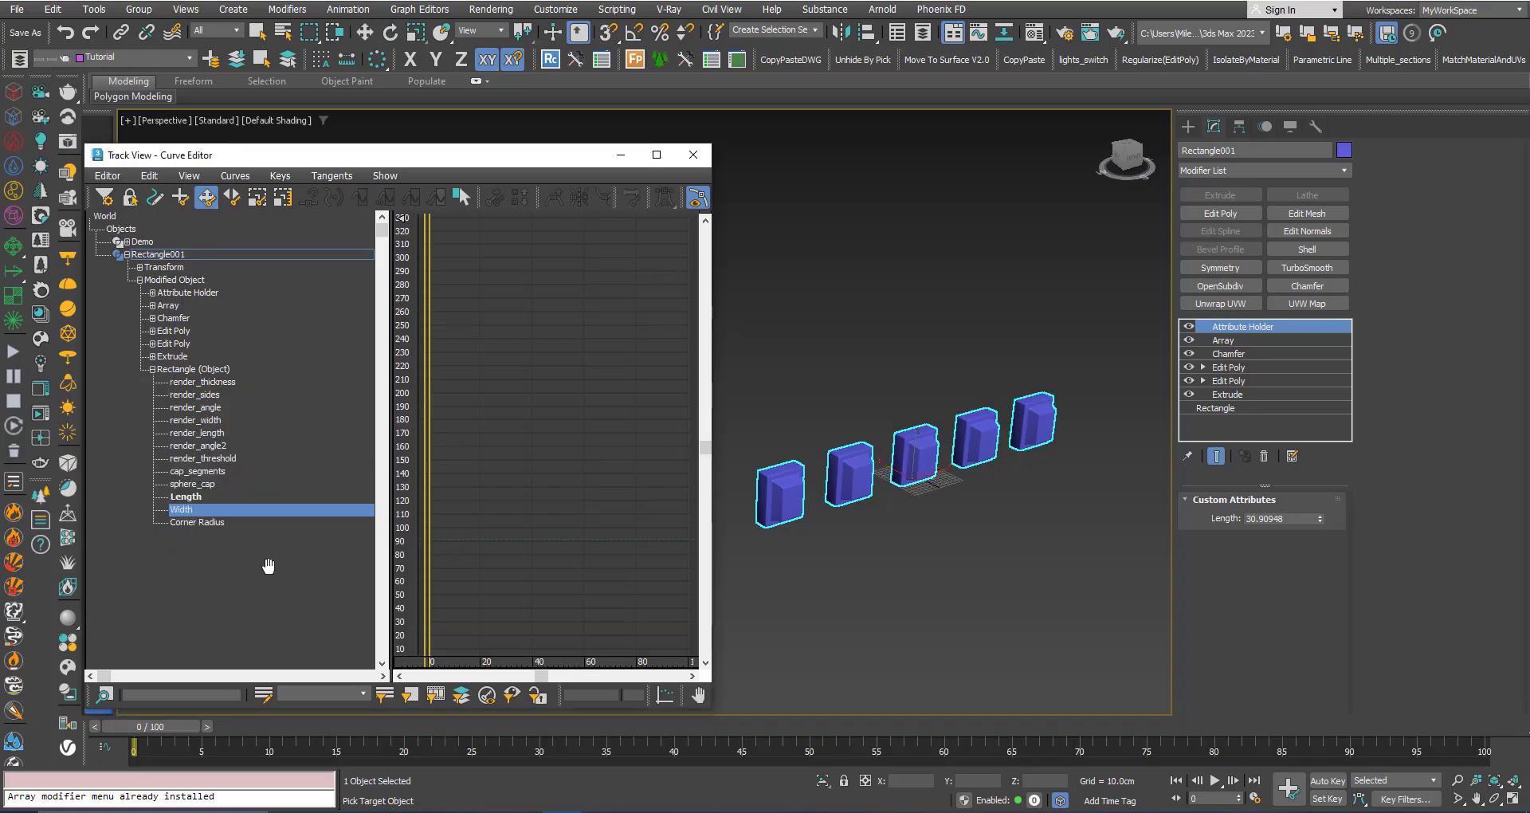
click(914, 462)
click(915, 473)
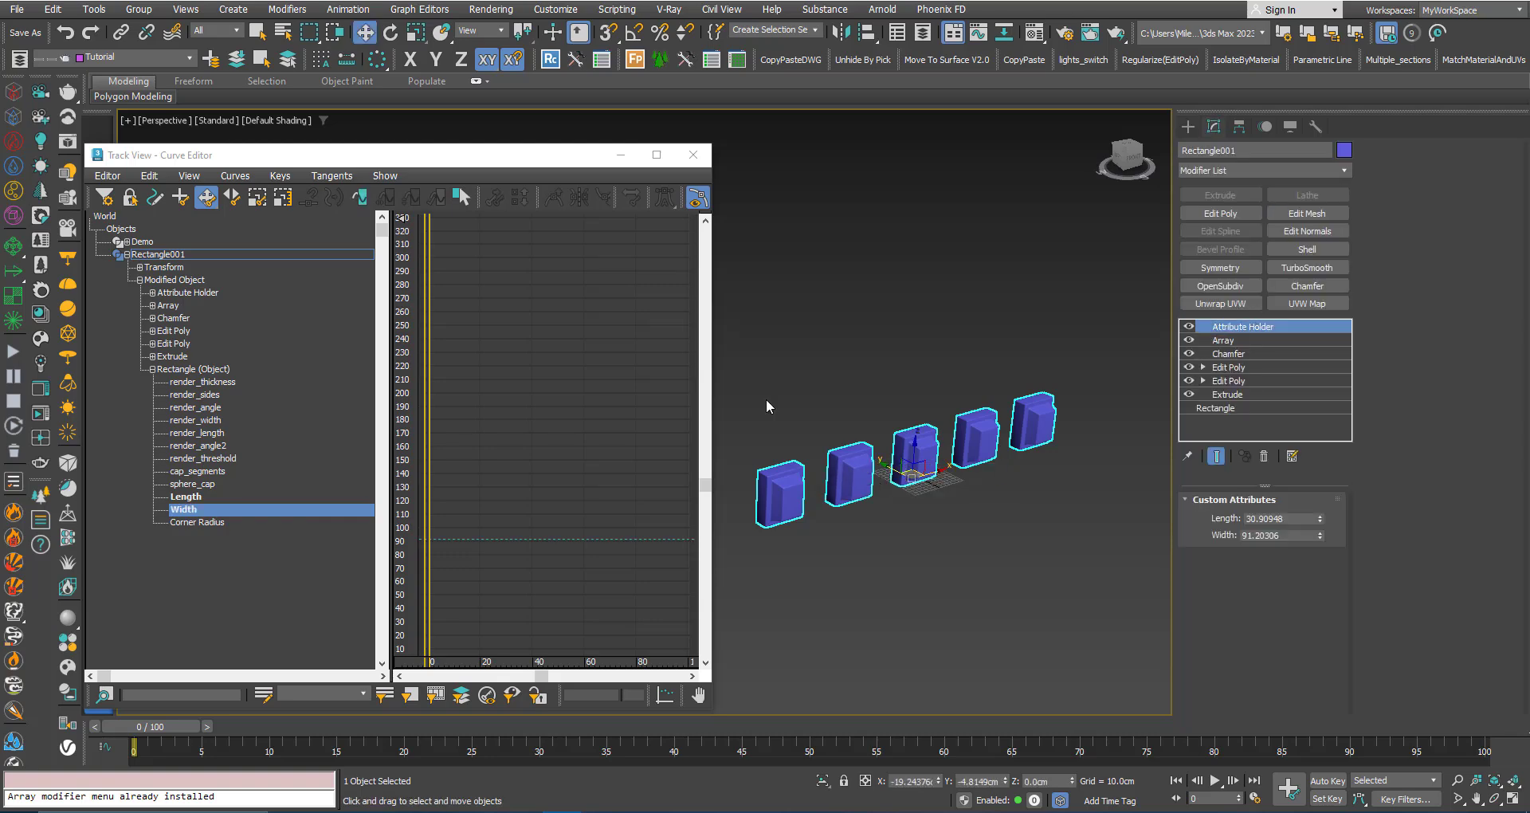
- Close the Curve Editor, raise the custom Length attribute to about 57.6, and compare it with the base Rectangle's parameters
click(693, 155)
middle_drag(857, 470, 717, 466)
scroll(785, 474, up, 5)
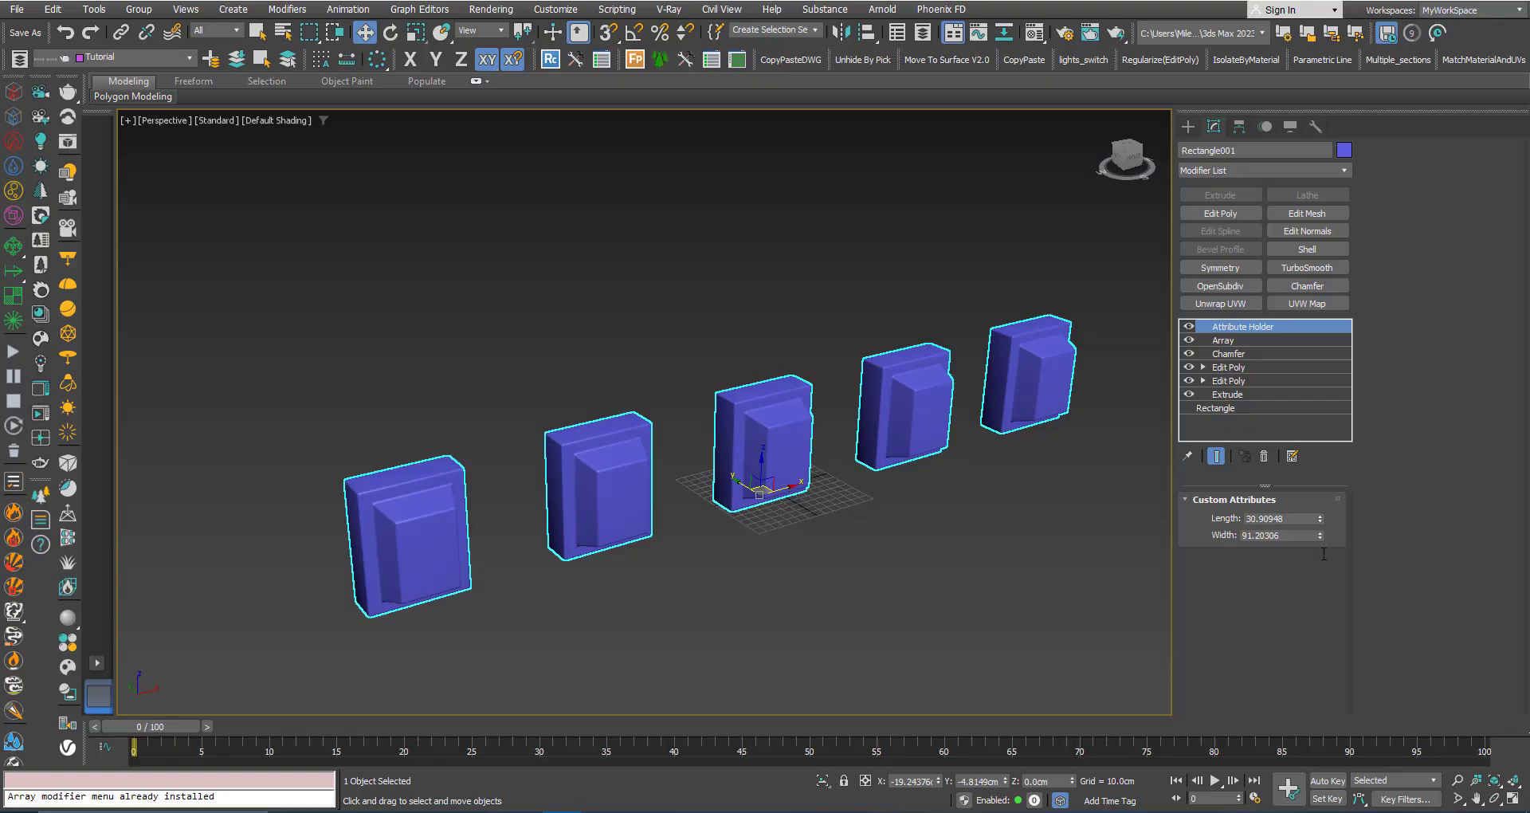
drag(1319, 519, 1315, 447)
click(1270, 409)
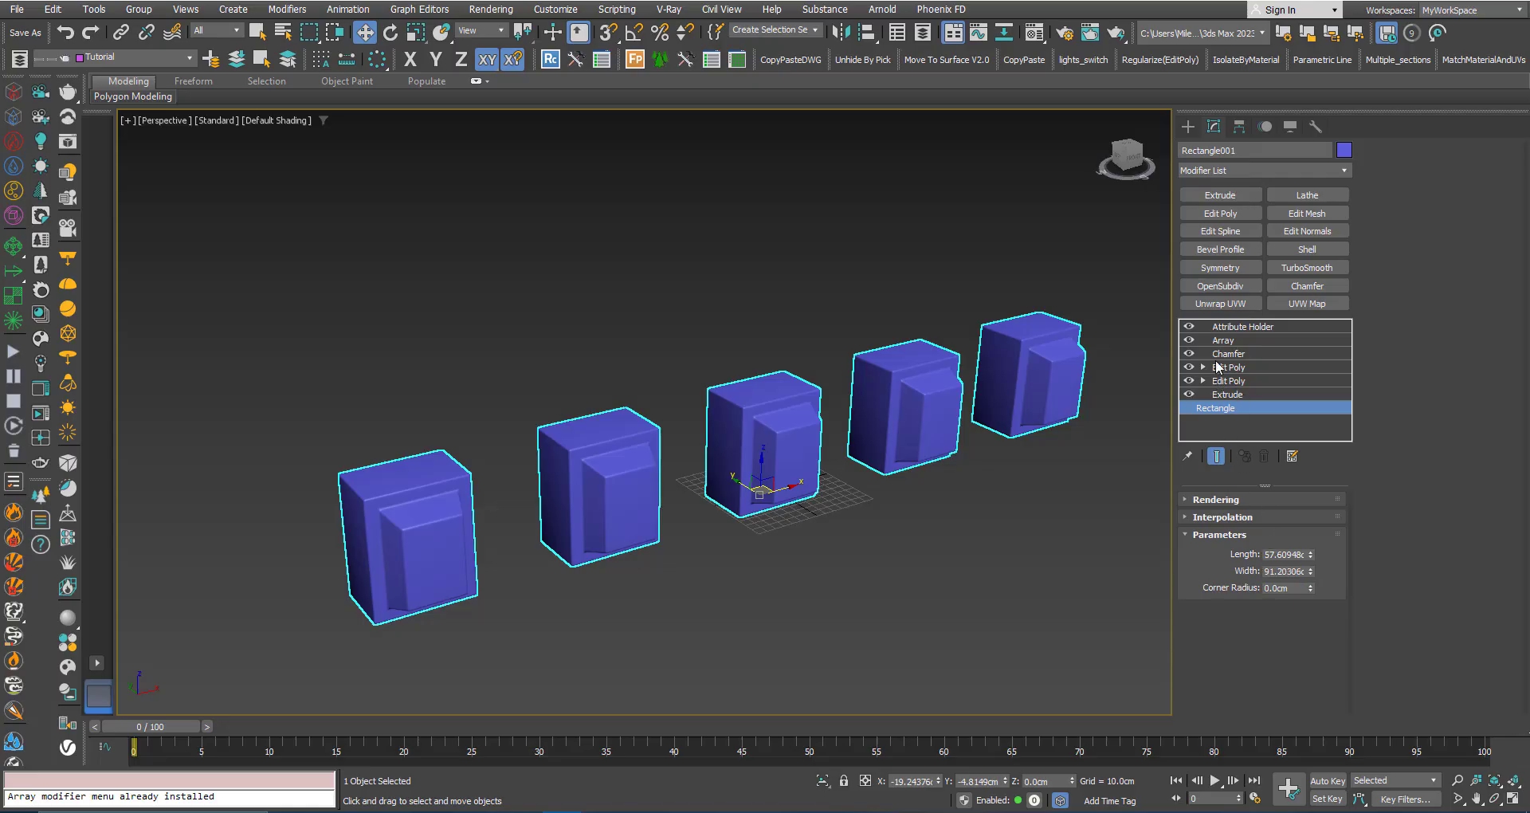
click(1239, 327)
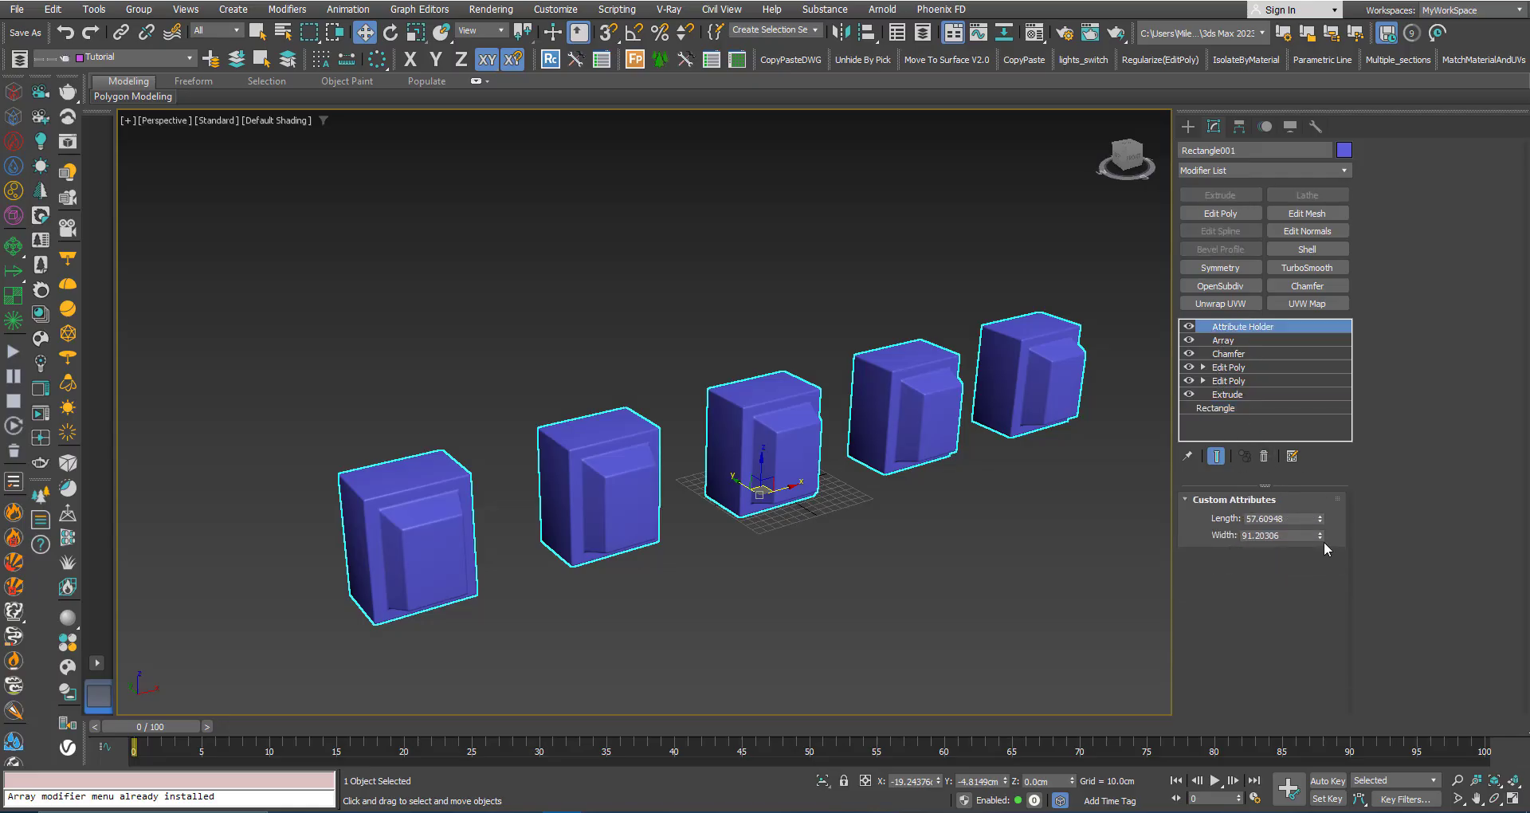
- Adjust the custom attributes to a Length of about 43.9 and a Width of about 99.8
drag(1321, 536, 1302, 421)
drag(1321, 523, 1318, 630)
drag(1319, 535, 1319, 569)
scroll(779, 509, down, 5)
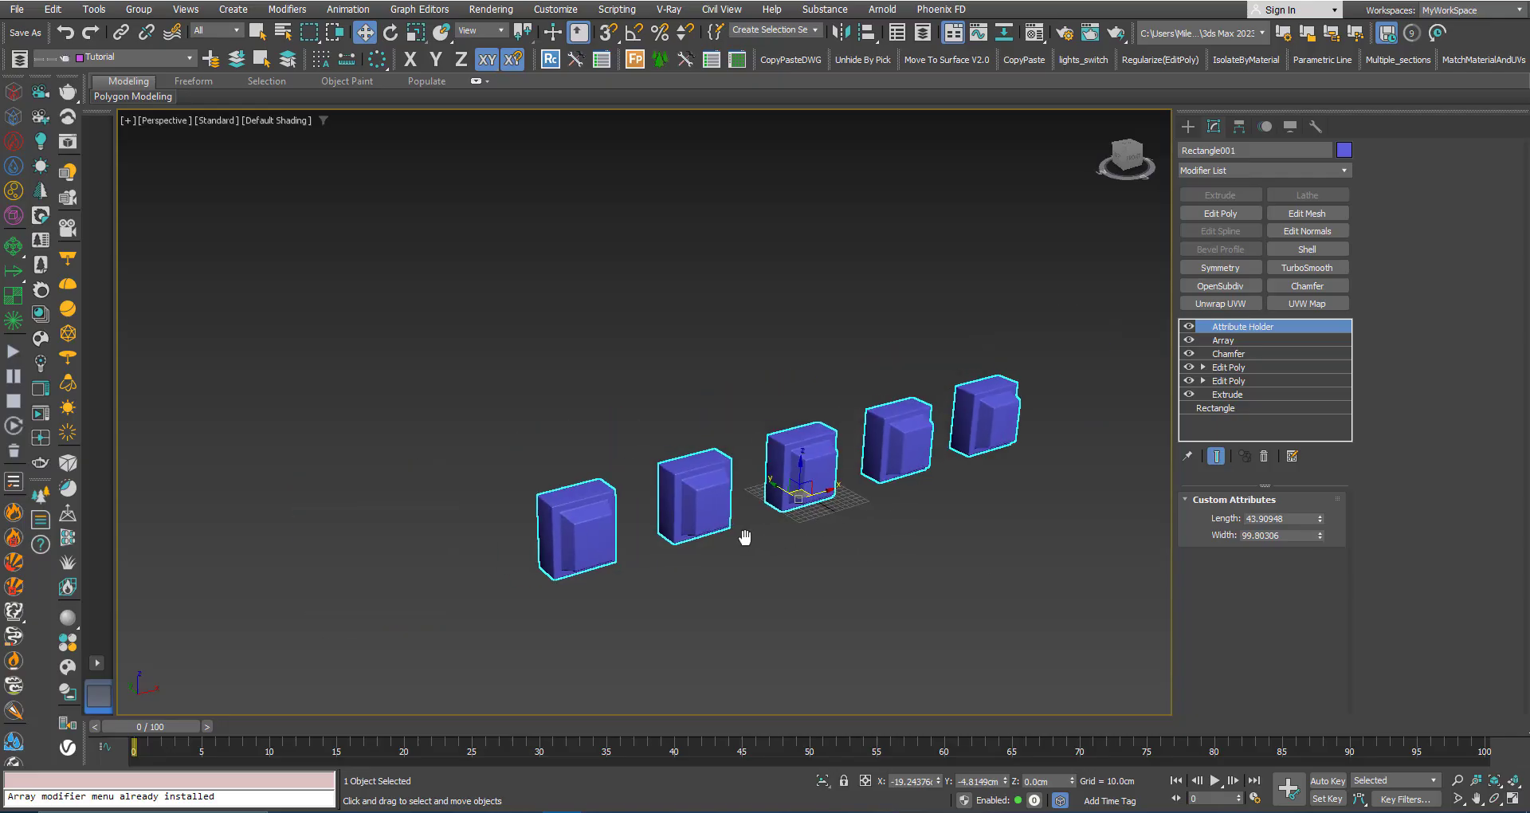
- Reopen the Curve Editor for the arrayed block and expand Rectangle001's Modified Object tracks
right_click(786, 484)
click(825, 653)
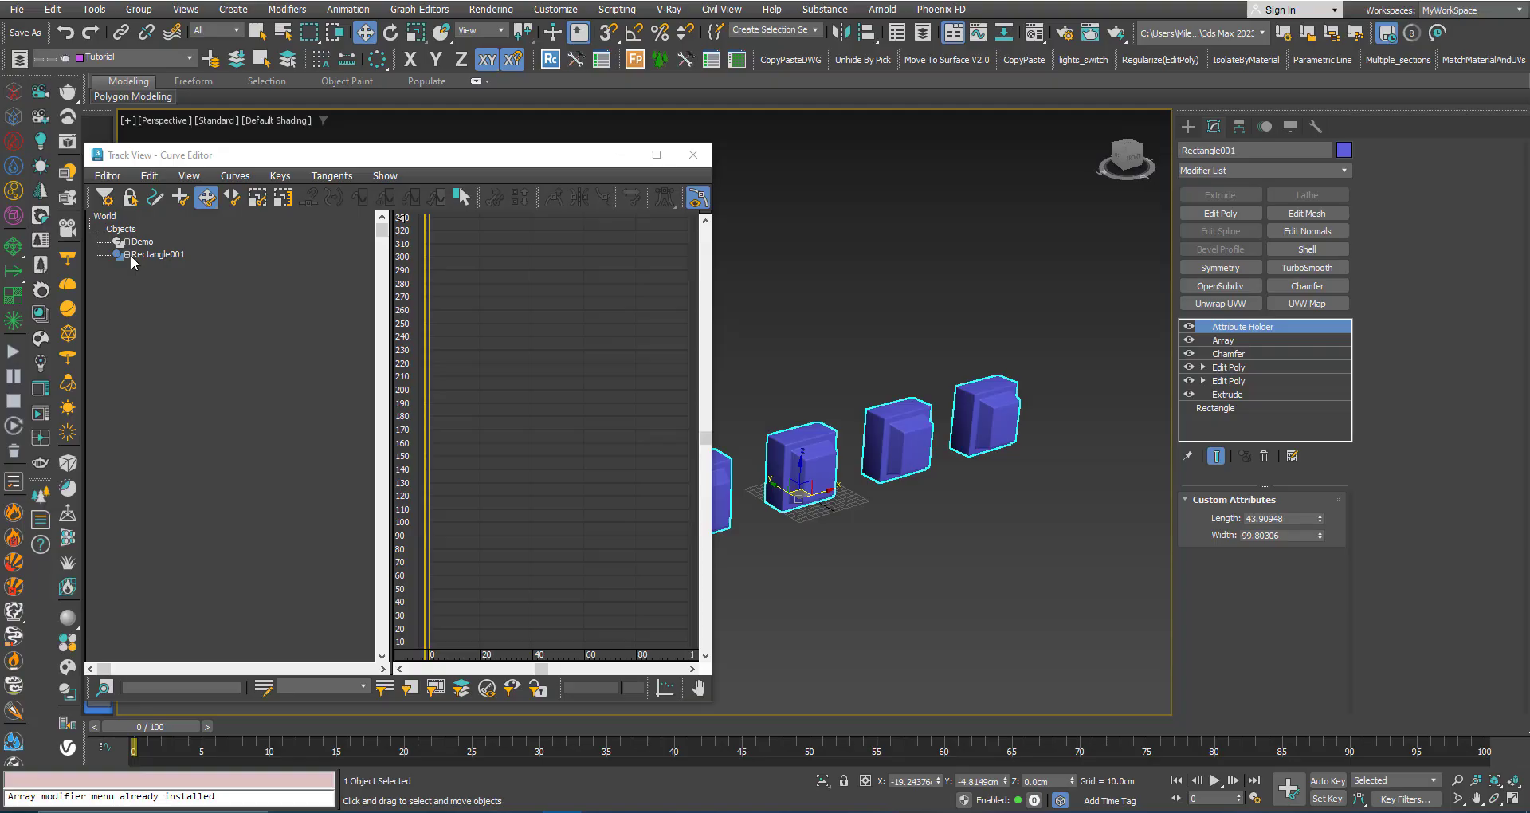
click(127, 254)
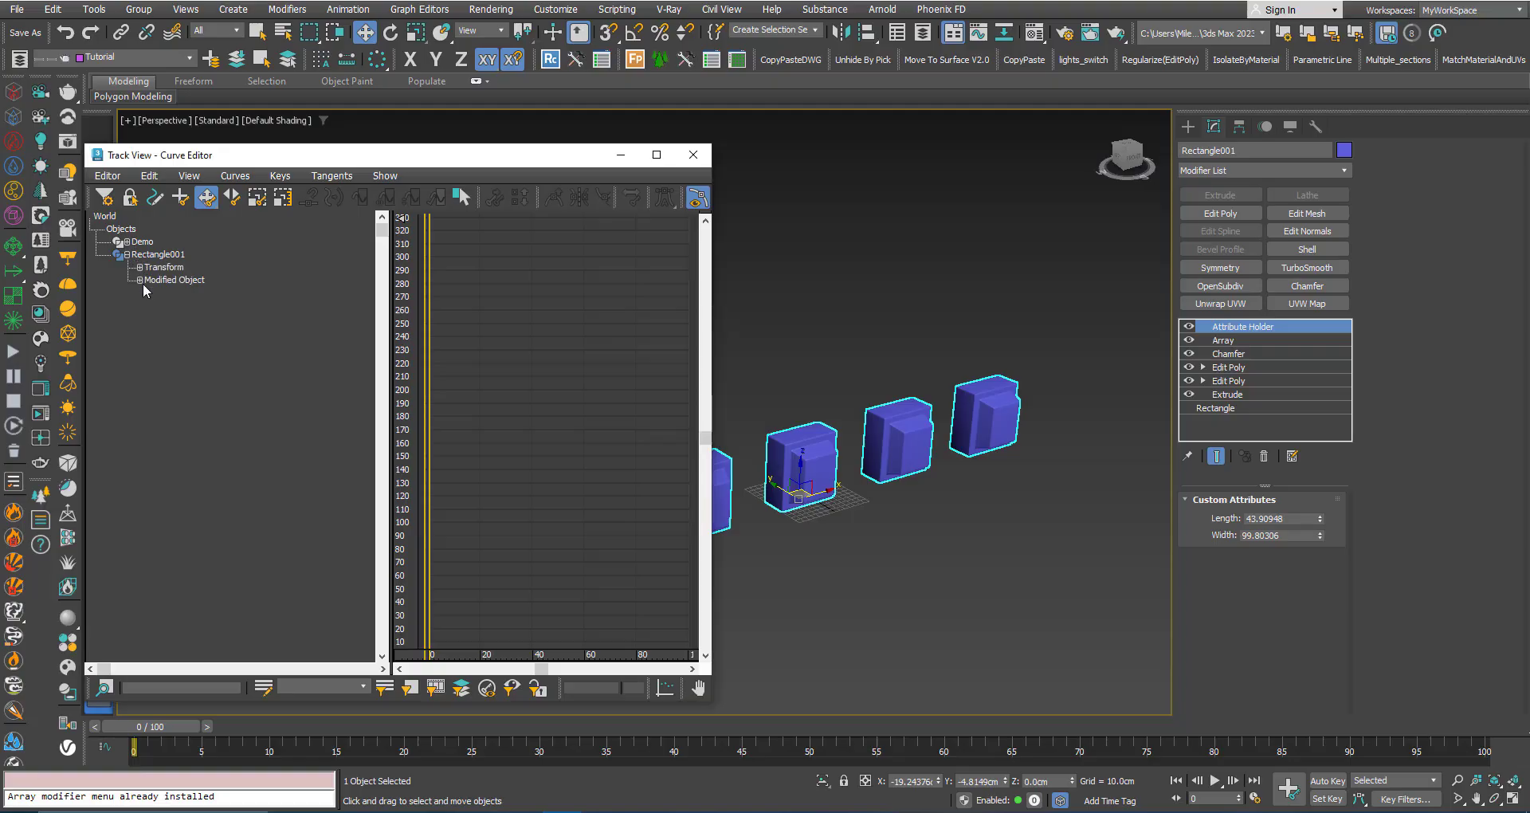
click(139, 279)
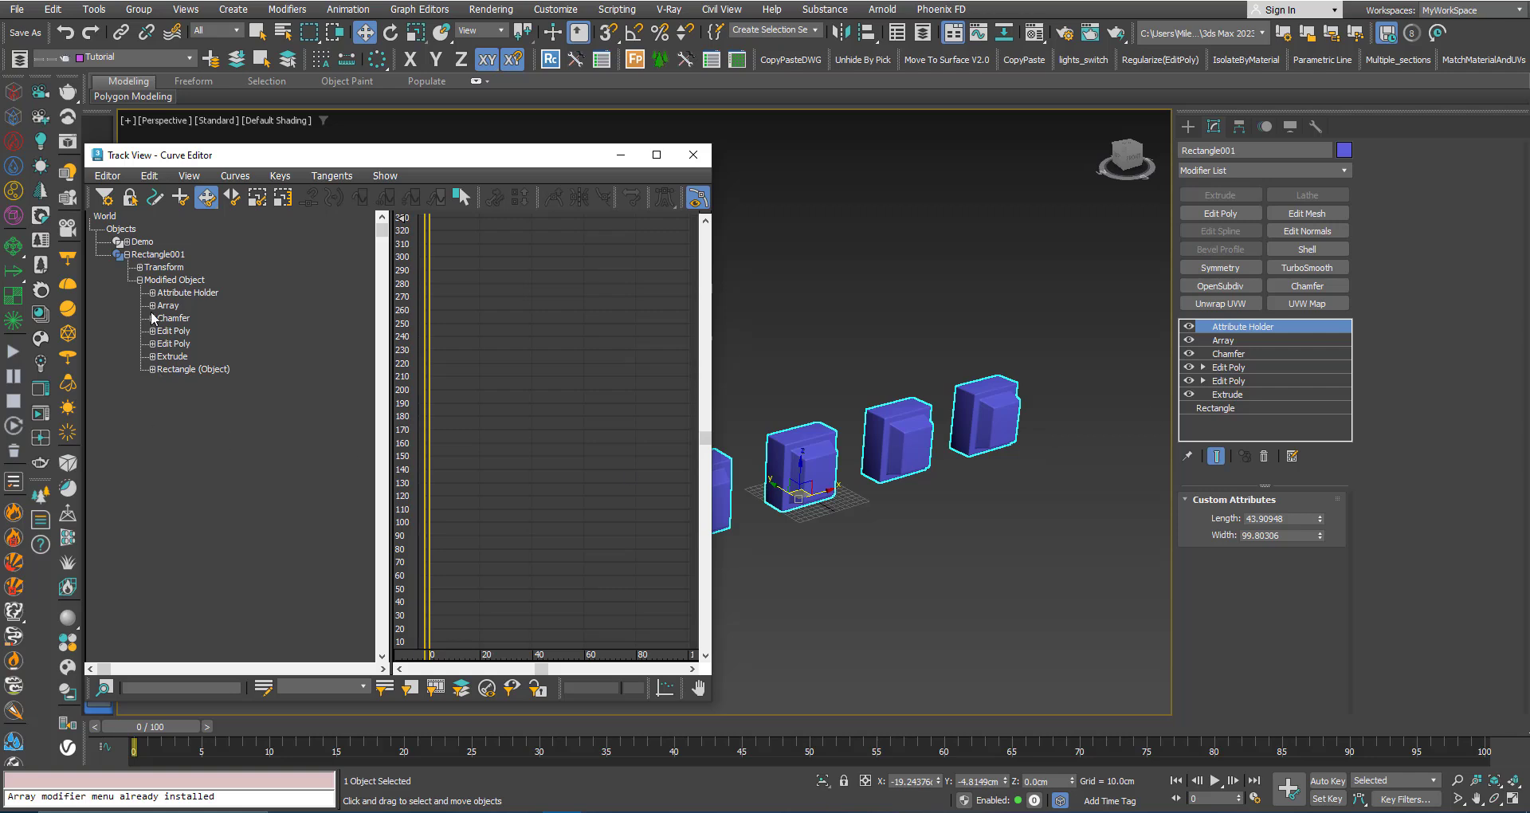
- Publish the Extrude modifier's Amount parameter to the block's top object-space modifier
click(152, 356)
click(183, 370)
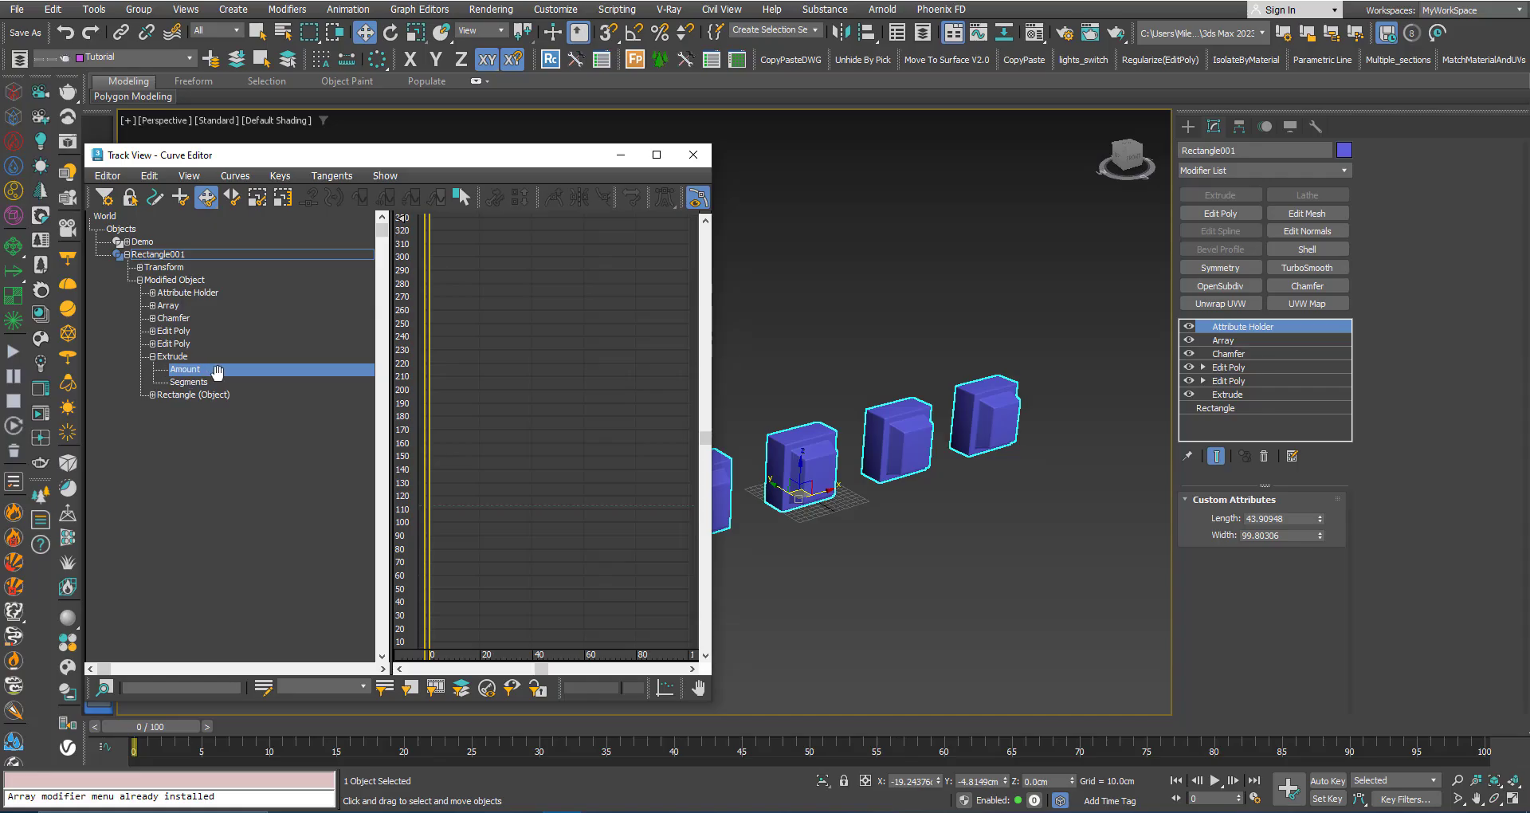
right_click(174, 368)
click(198, 420)
click(794, 475)
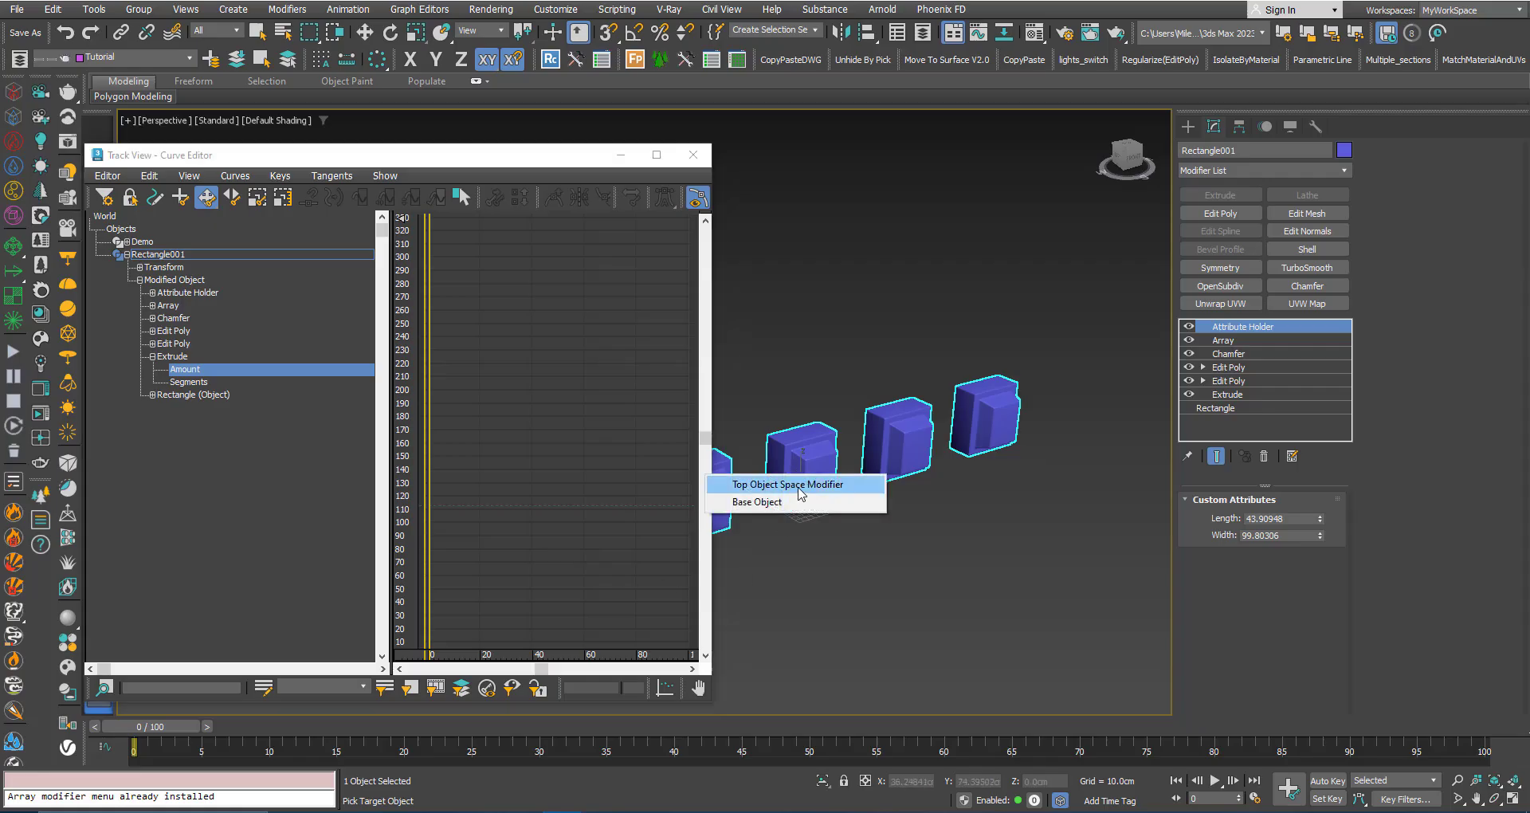
click(800, 485)
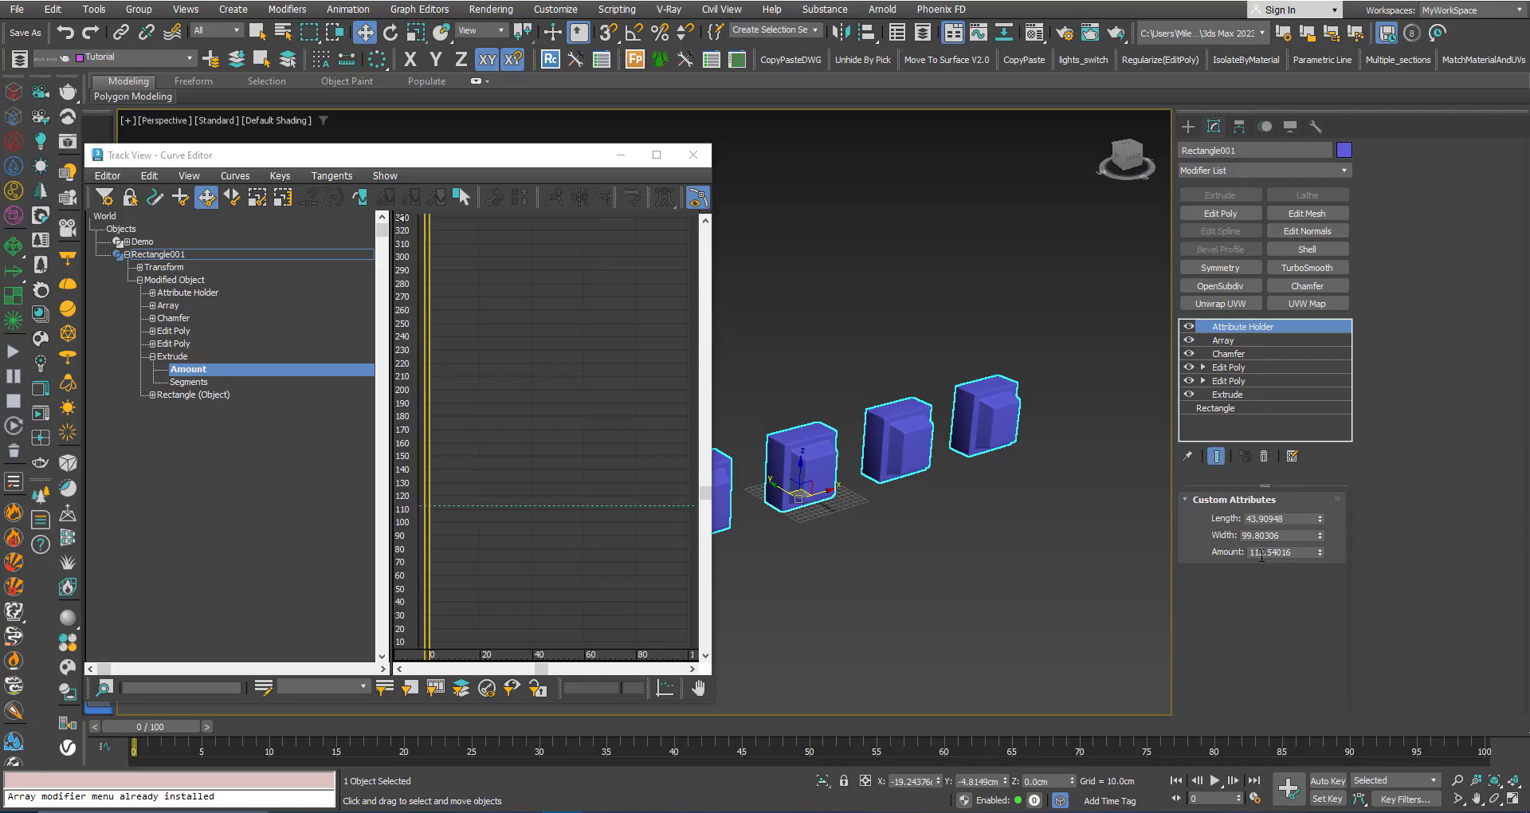
- Collapse the Extrude tracks and publish the lower Edit Poly's Inset amount to the block's top object-space modifier
click(140, 280)
click(140, 279)
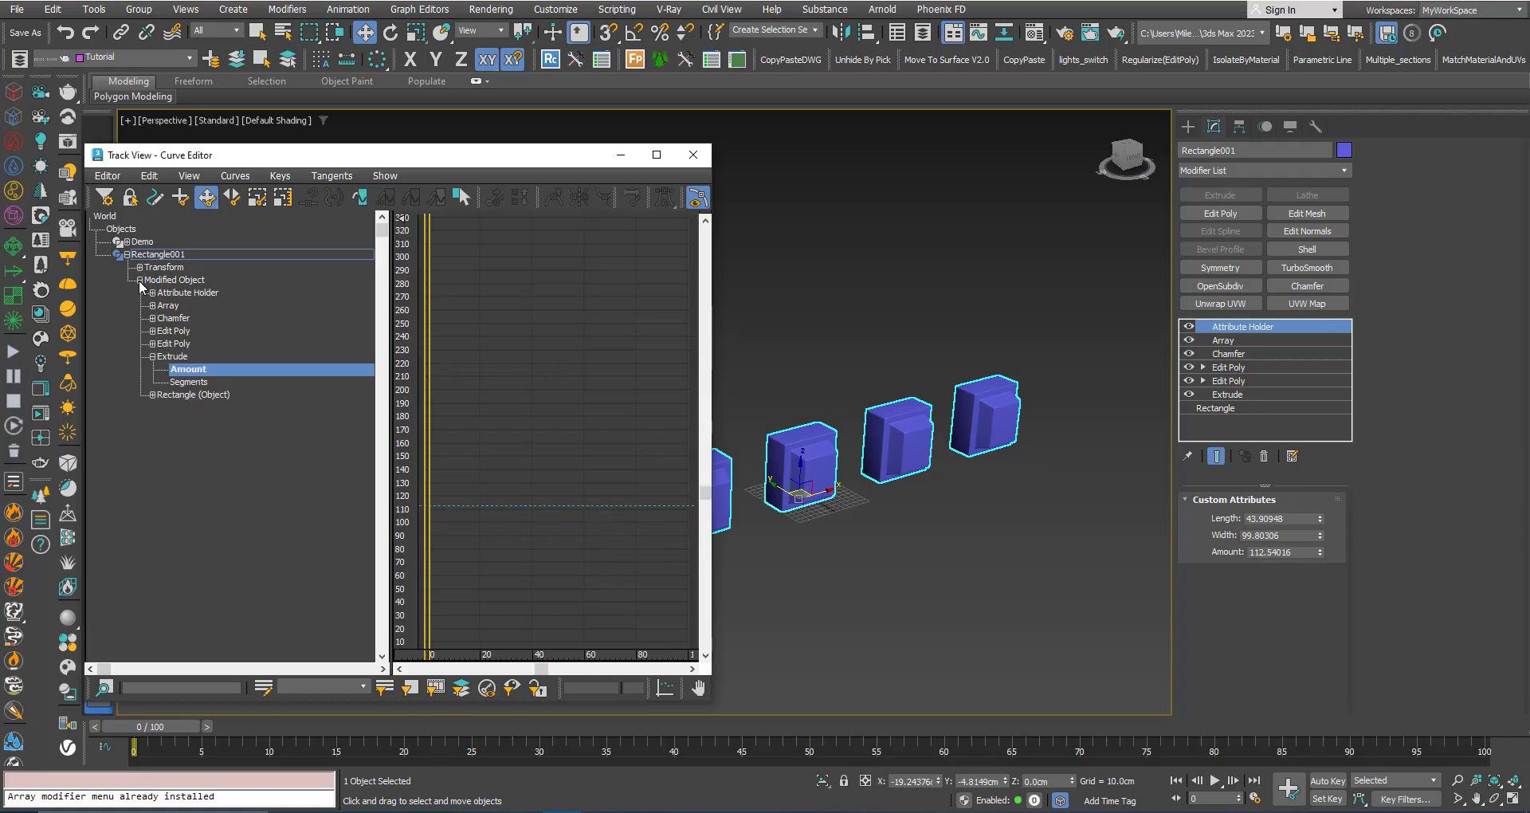
click(153, 356)
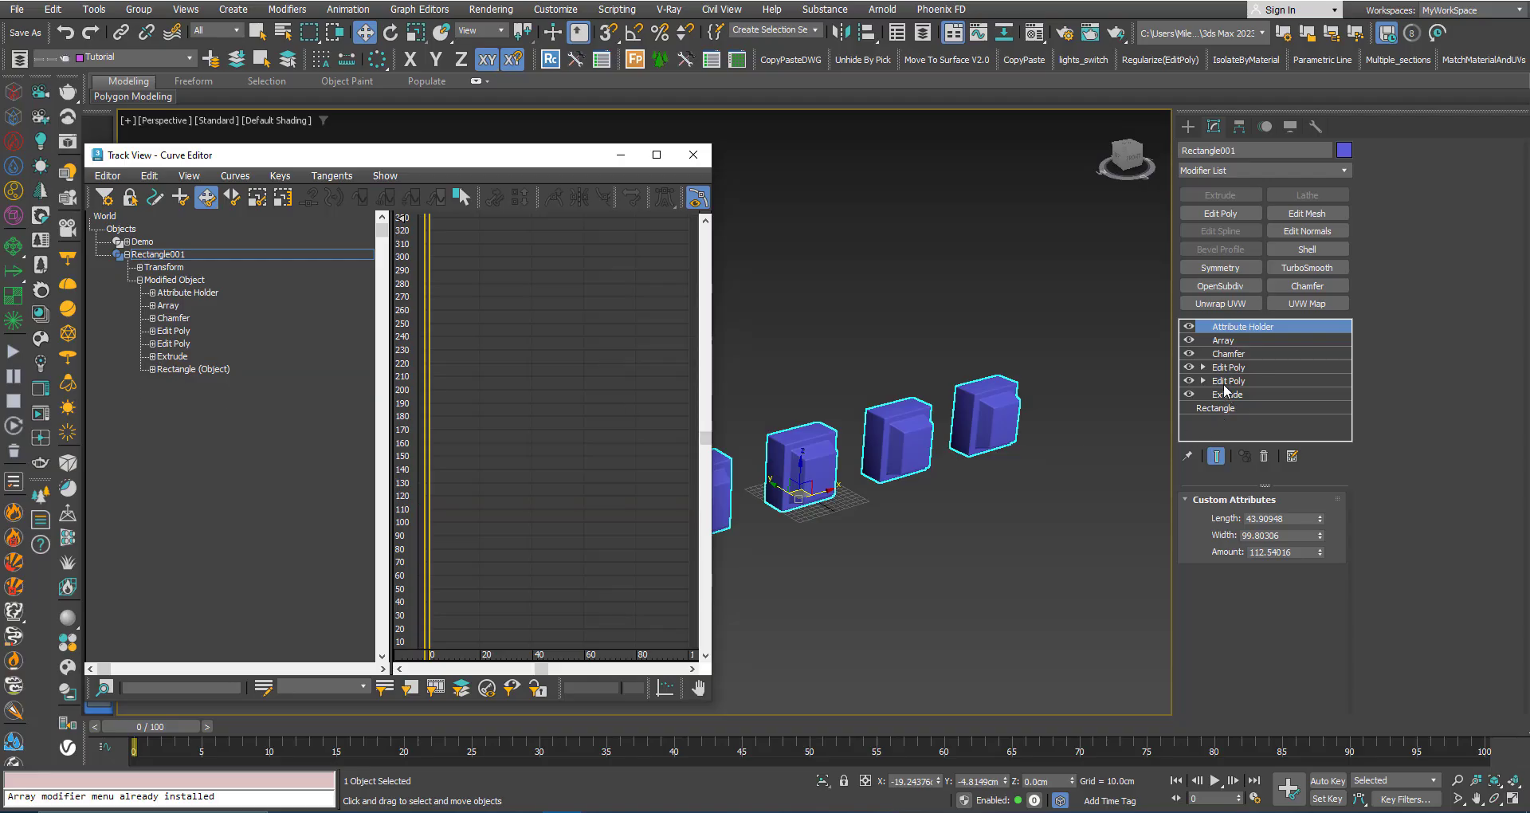
click(153, 343)
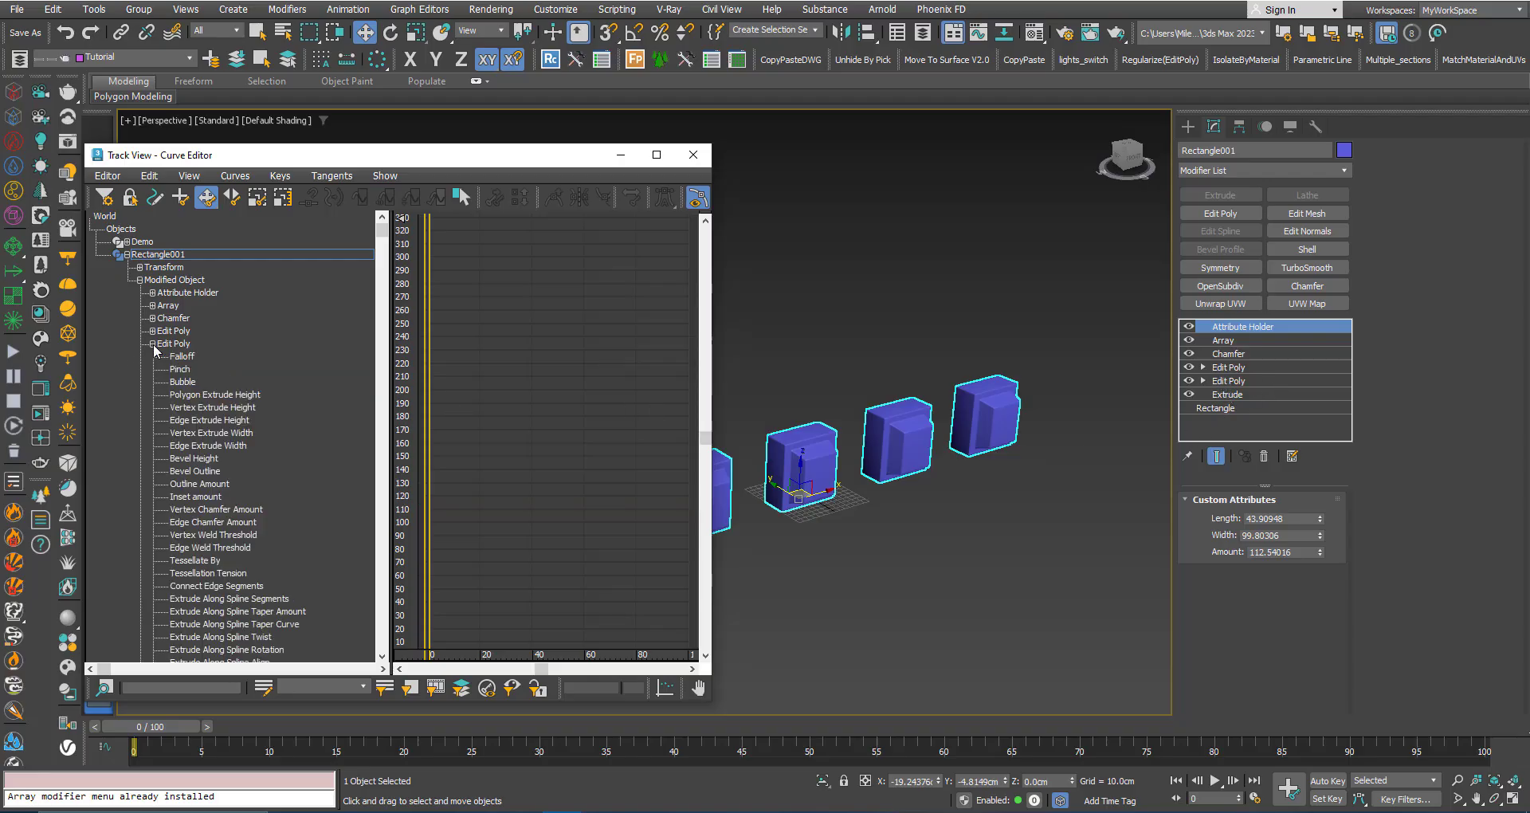
click(178, 497)
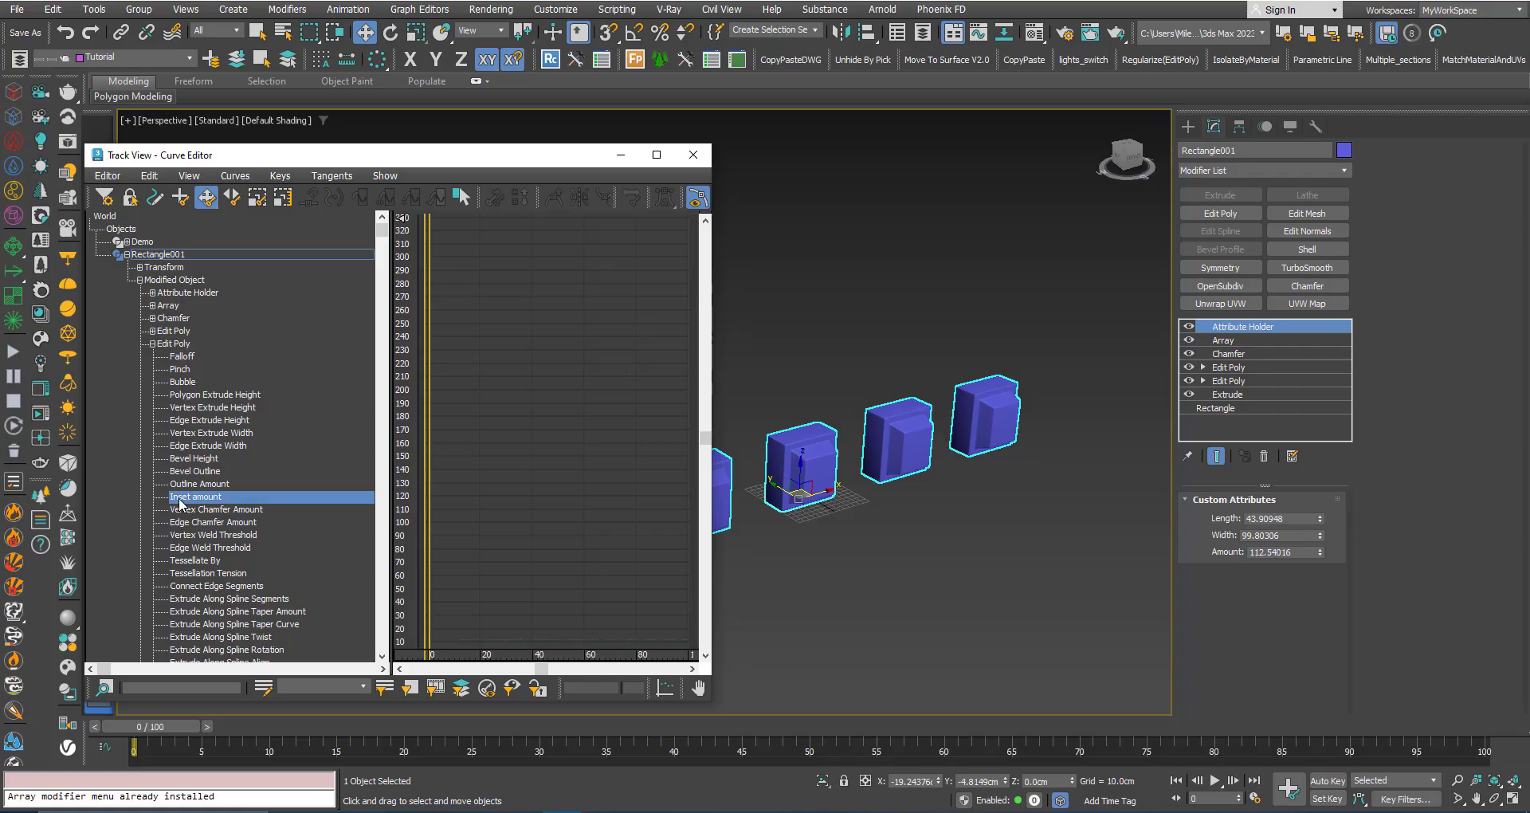
right_click(211, 506)
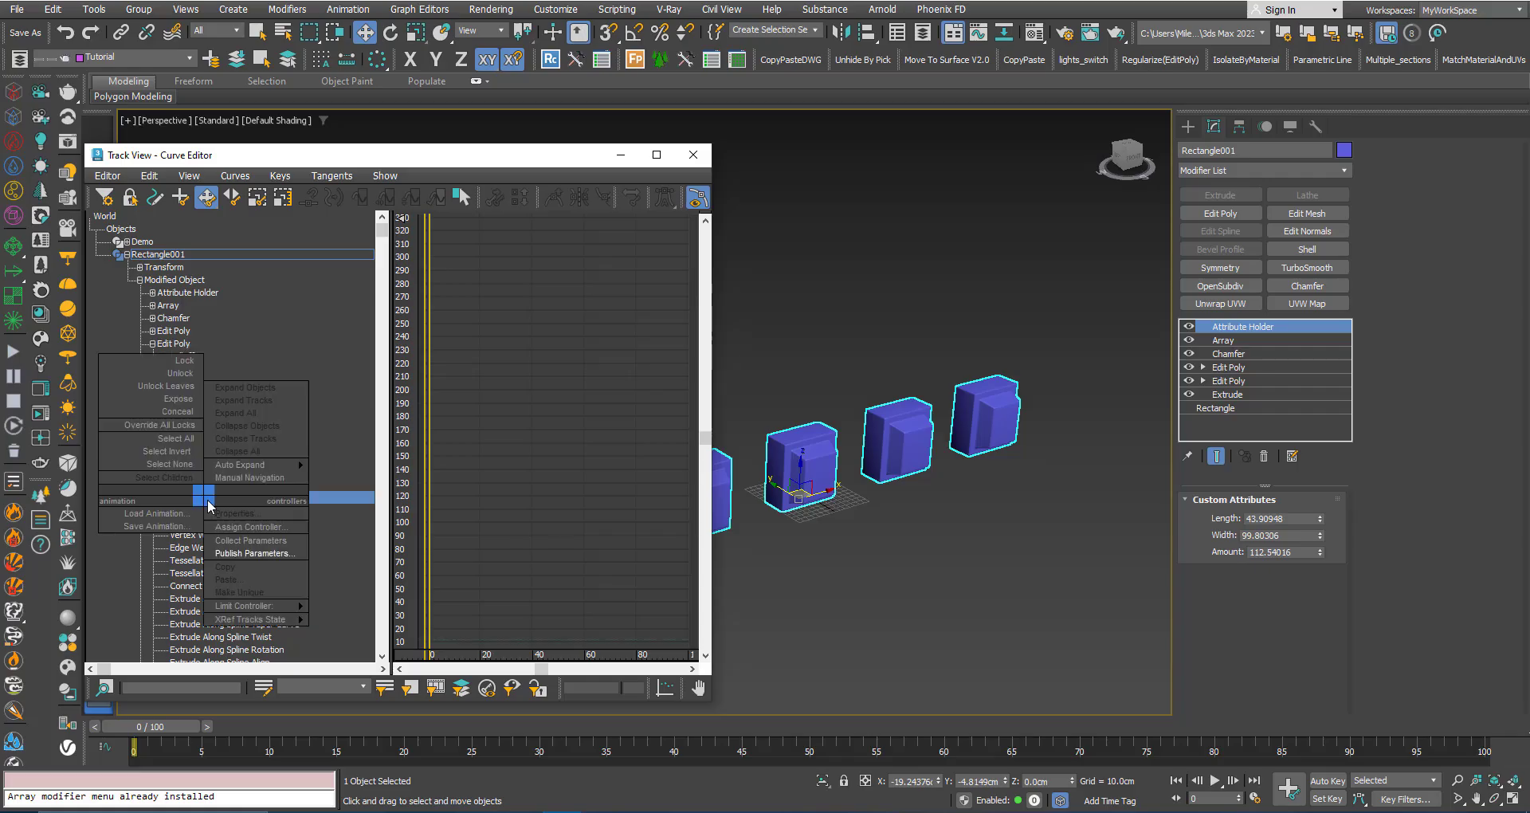
click(231, 562)
click(792, 488)
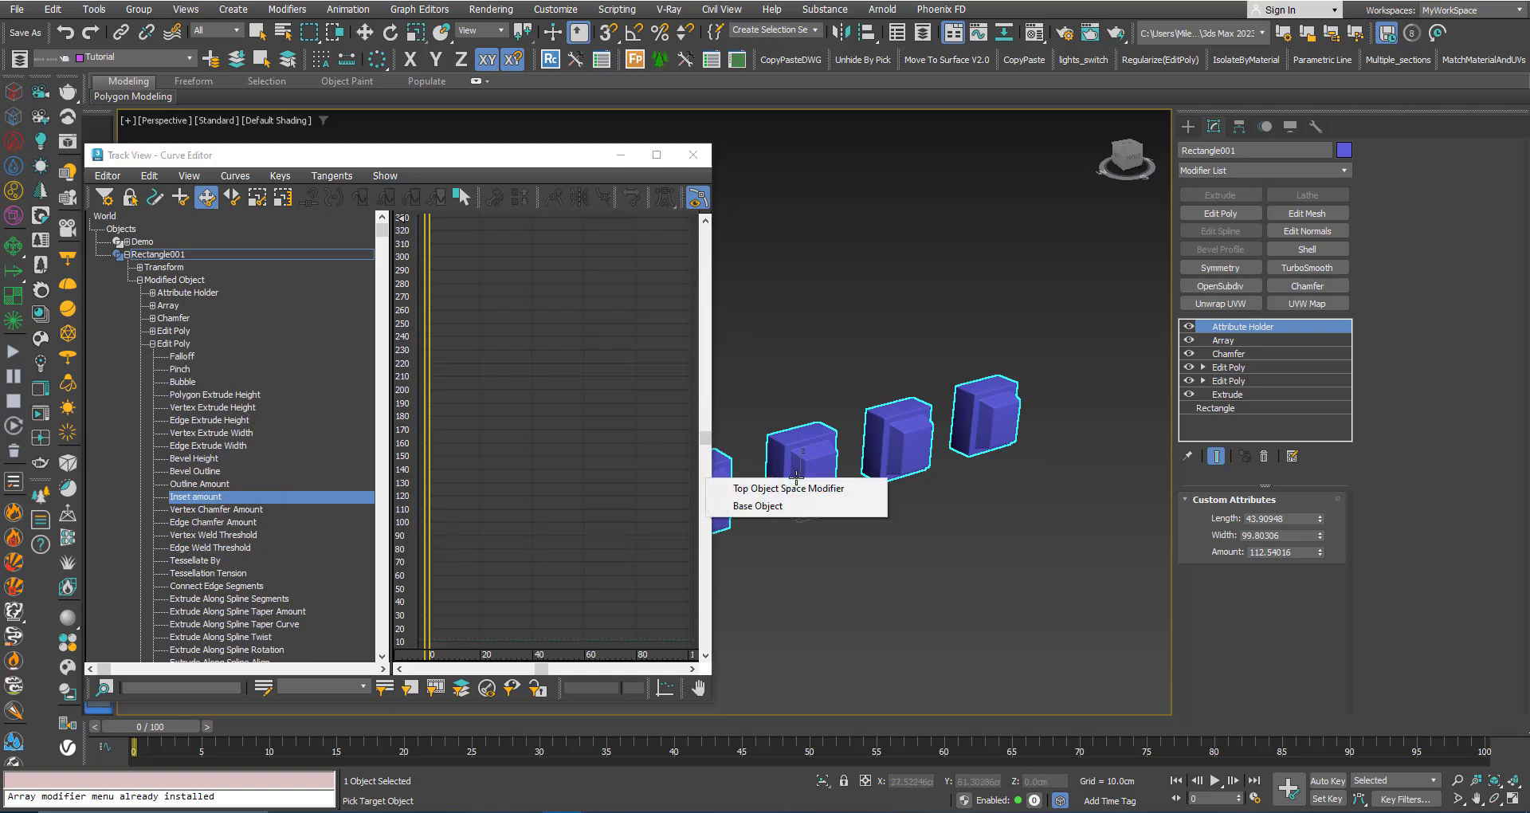
click(791, 489)
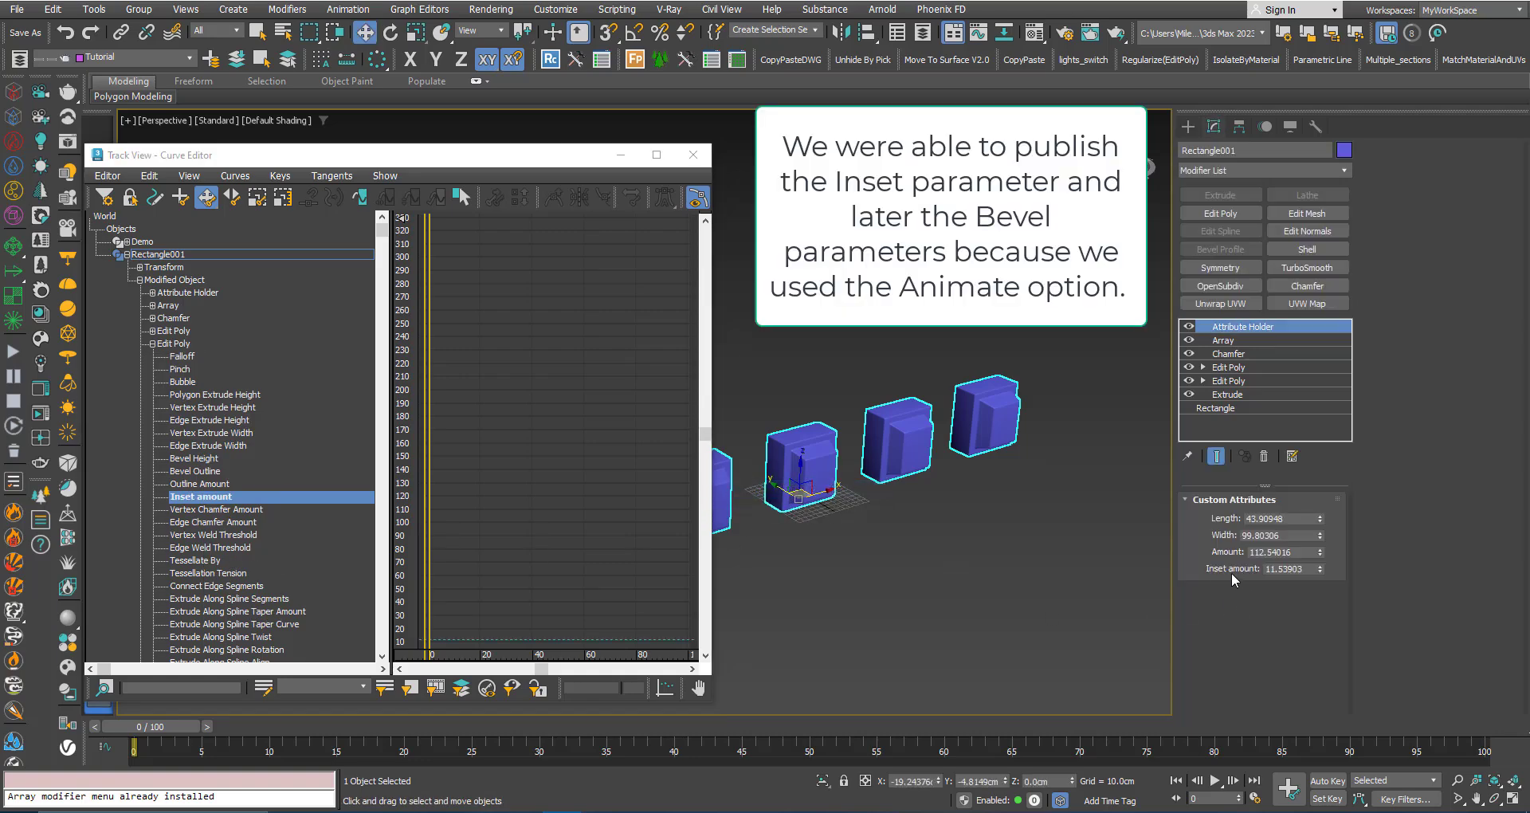
- Publish the upper Edit Poly's Bevel Height parameter to the block's top object-space modifier
click(152, 343)
click(153, 331)
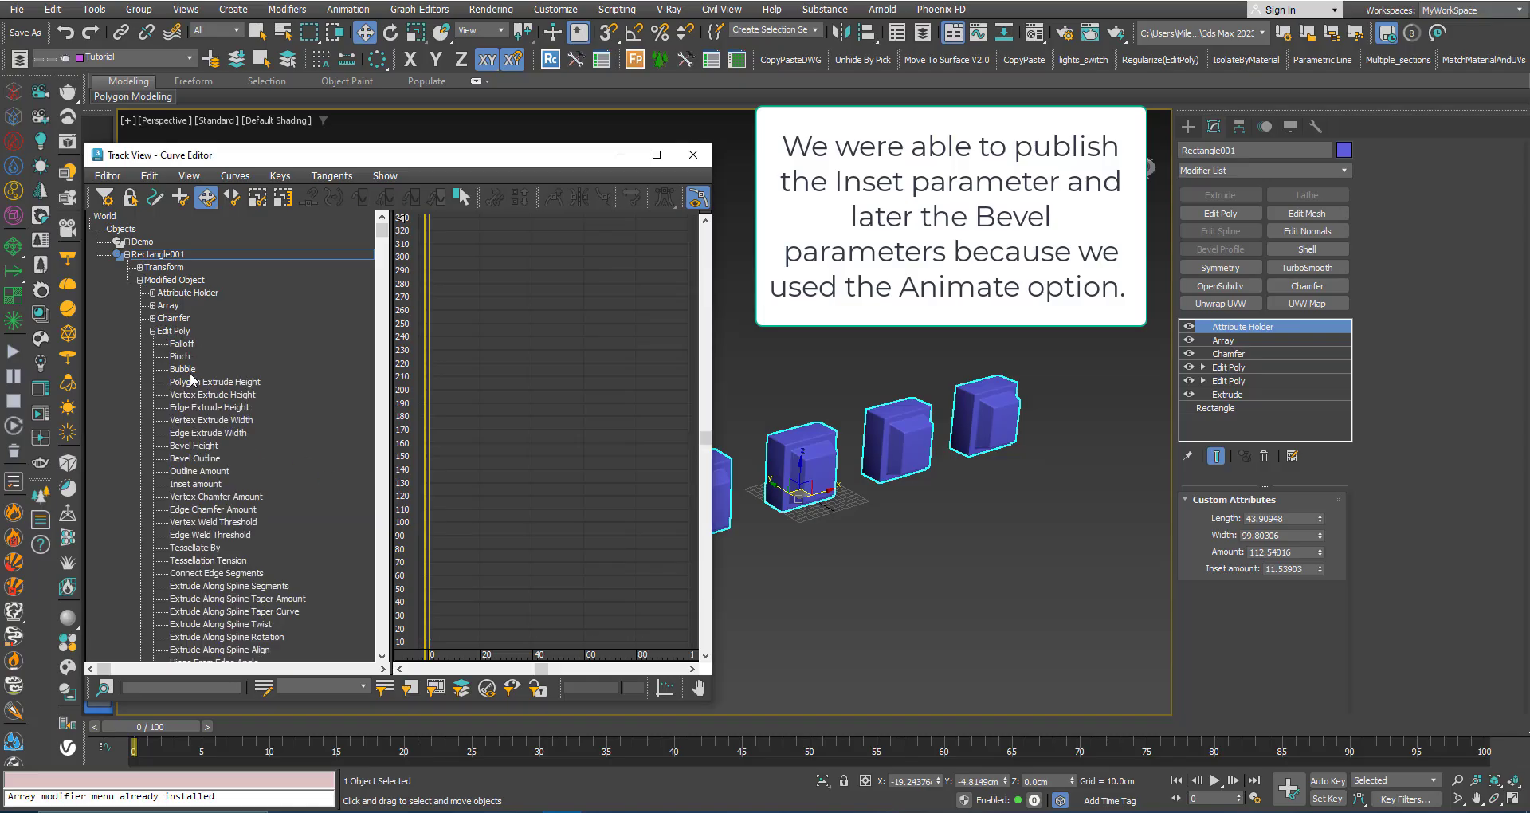
click(190, 446)
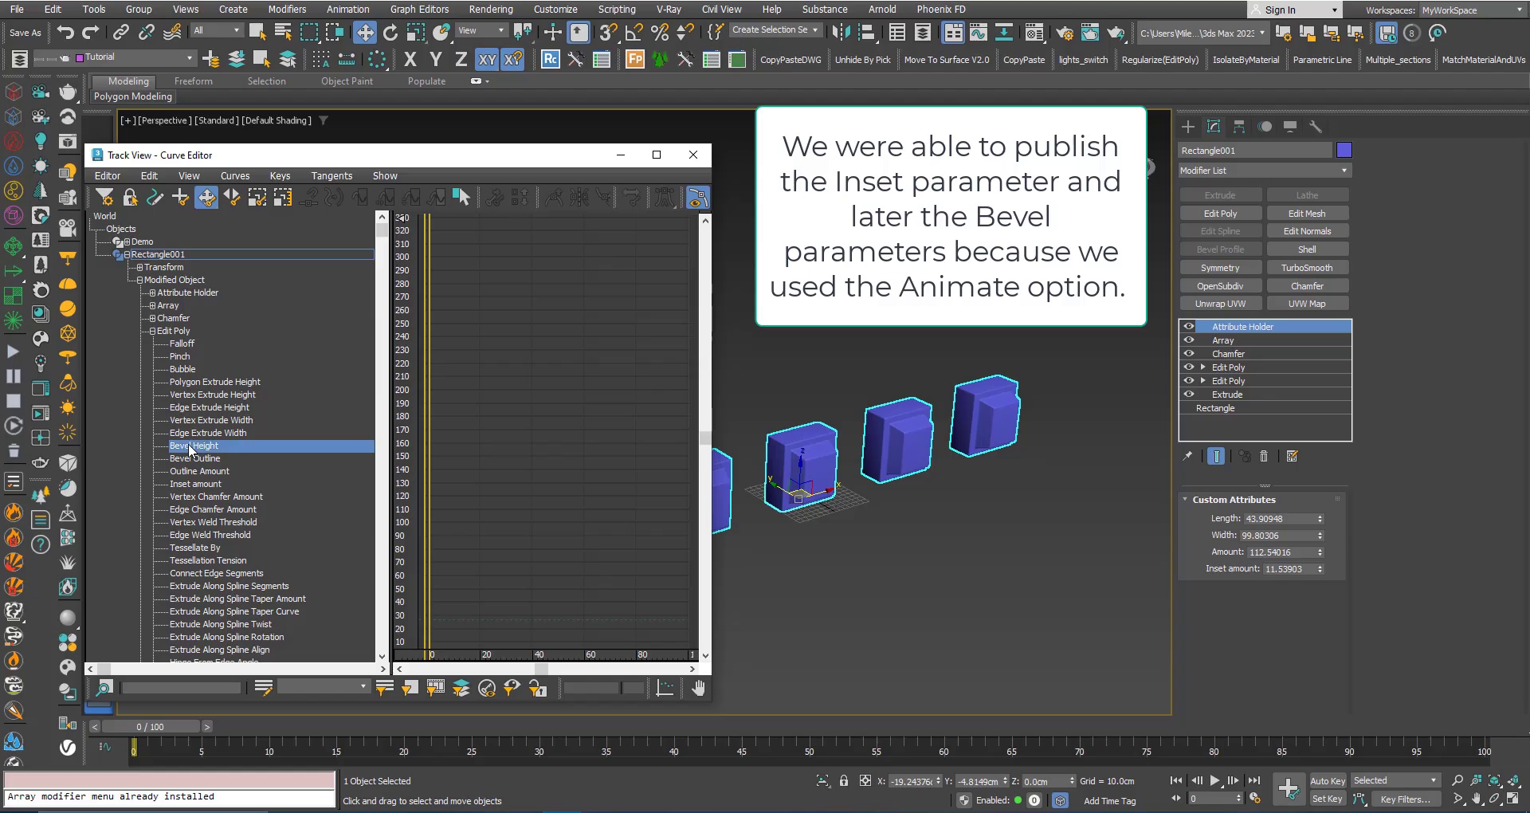
right_click(189, 448)
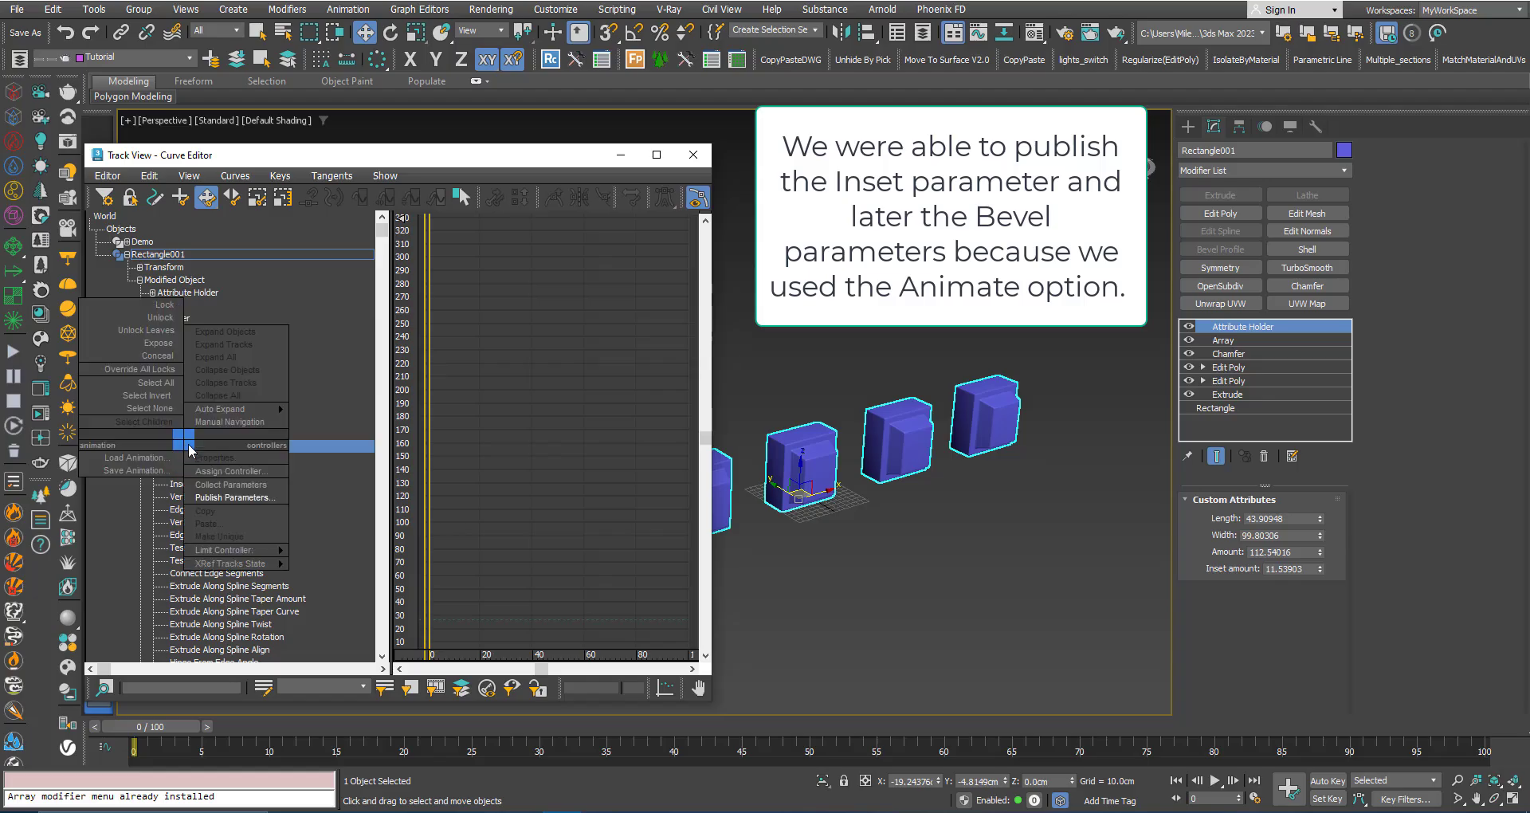
click(204, 497)
click(806, 473)
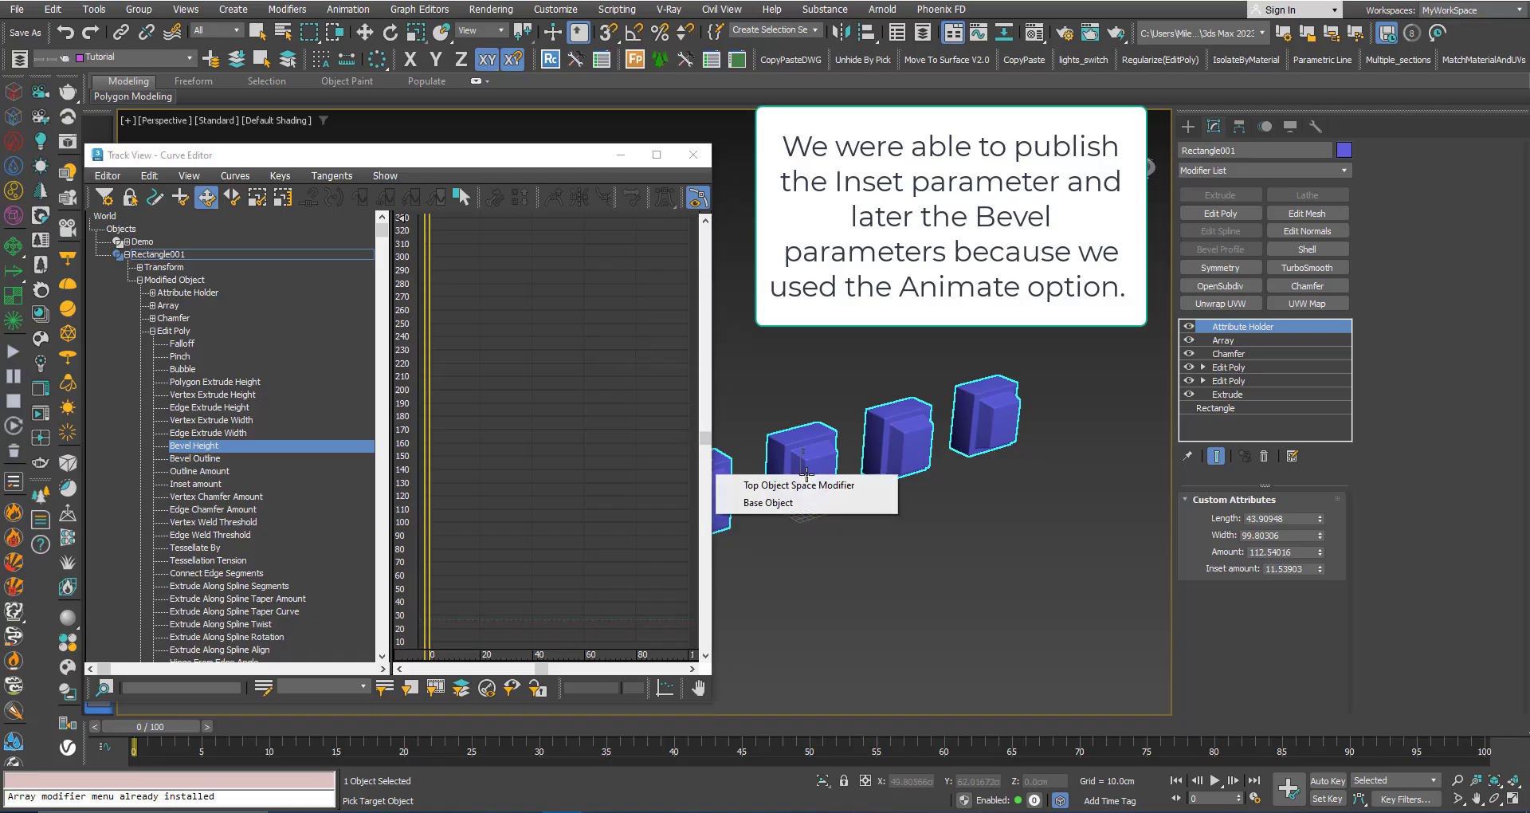
click(799, 484)
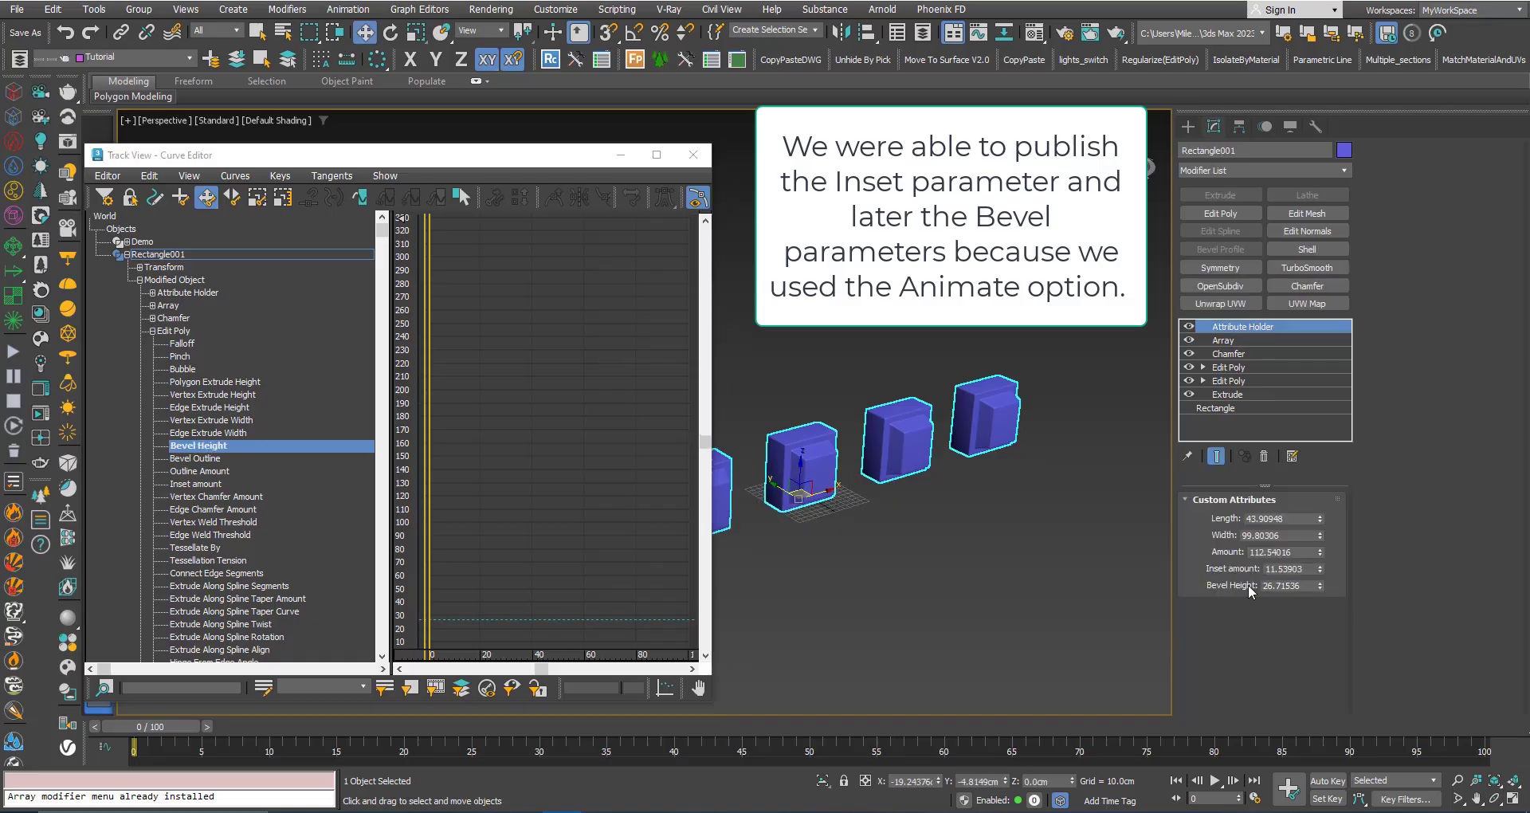
- Publish the upper Edit Poly's Bevel Outline parameter to the block's top object-space modifier
click(192, 460)
right_click(190, 460)
click(216, 514)
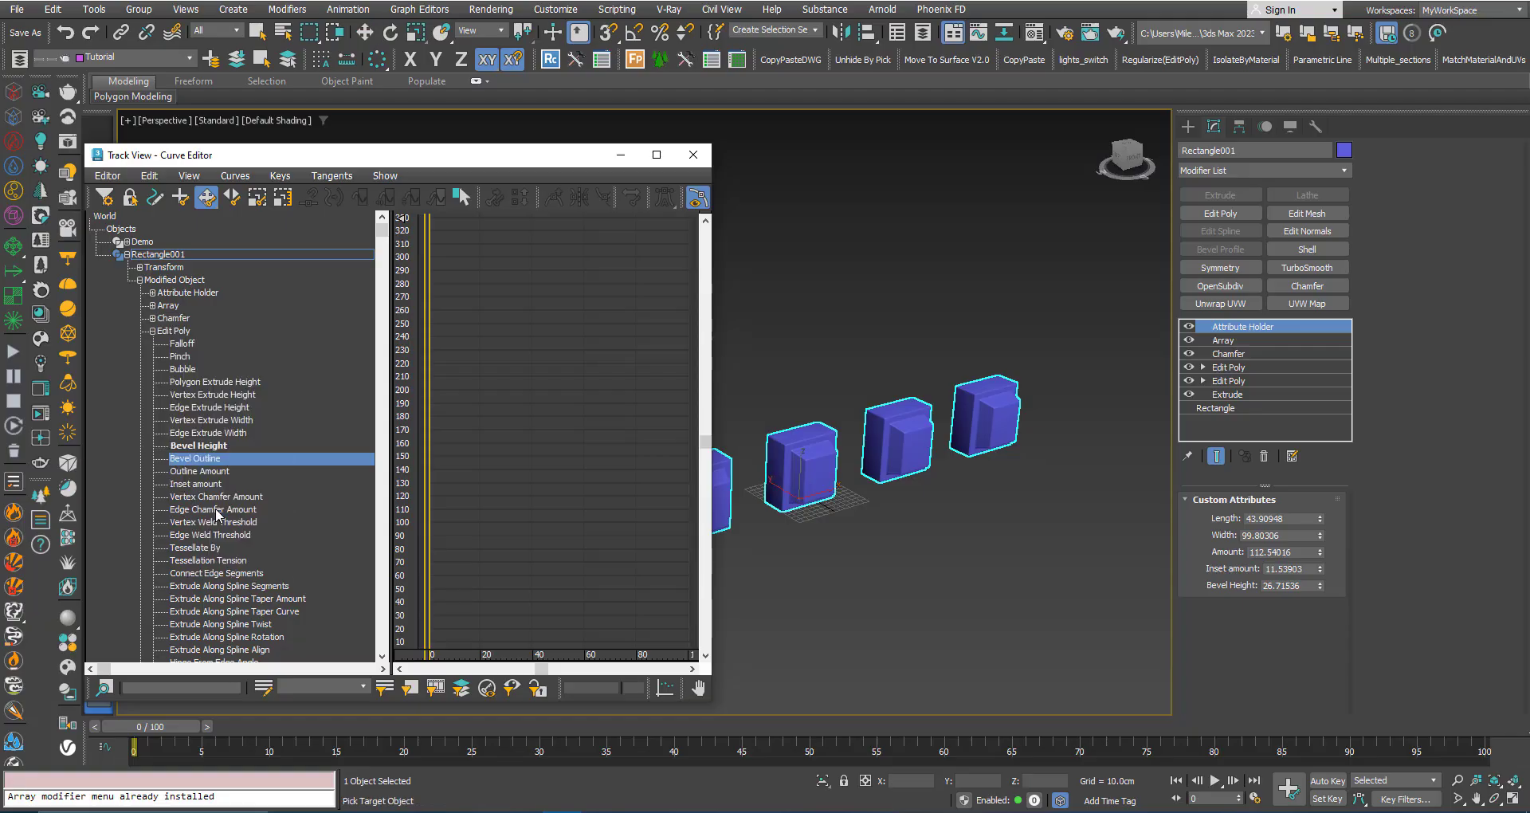
click(811, 476)
click(815, 483)
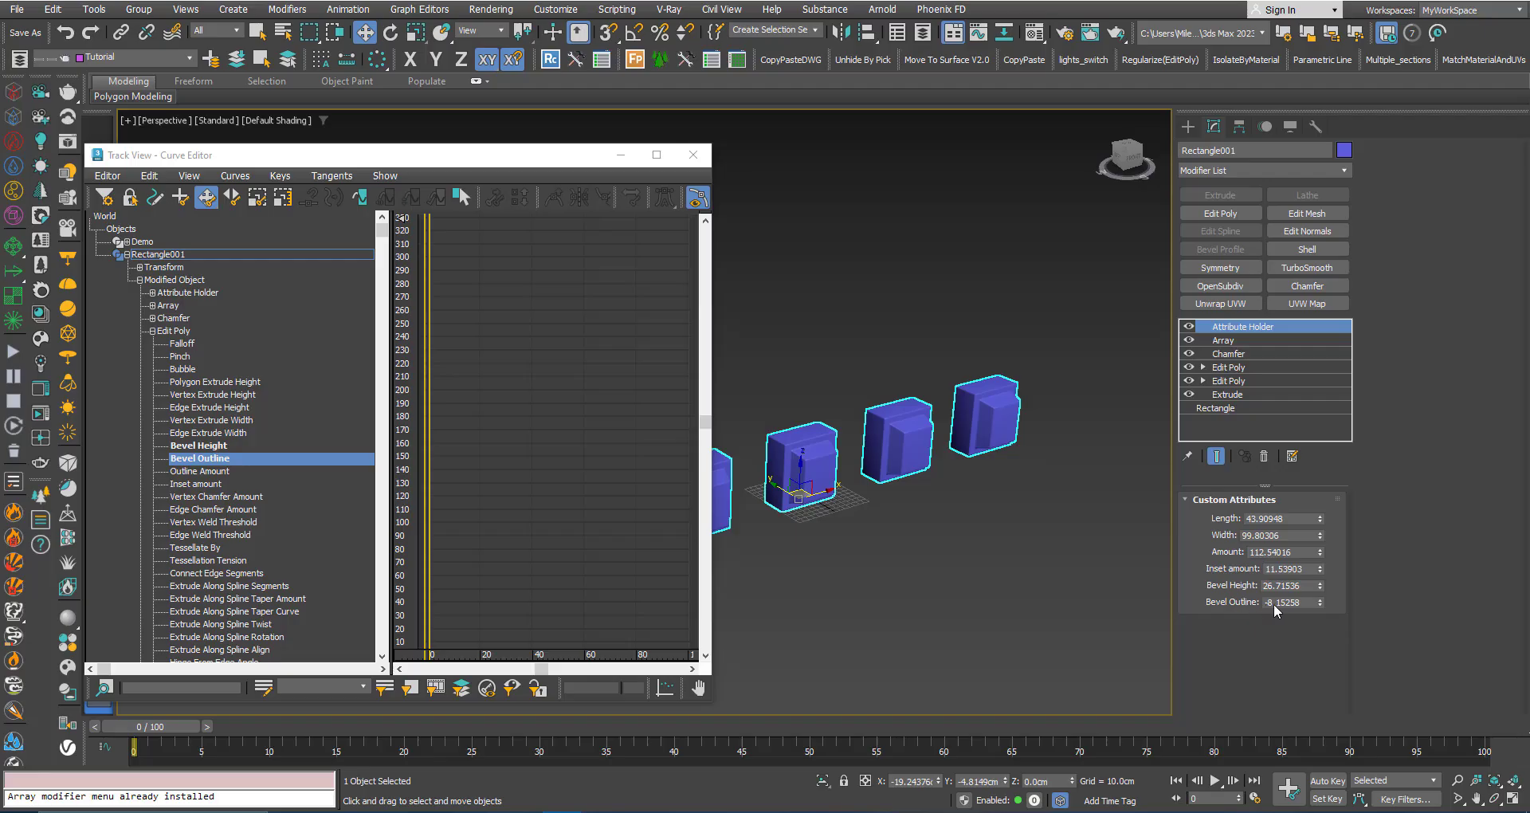
- Collapse the Edit Poly tracks and publish the Chamfer modifier's Amount parameter to the block's top object-space modifier
click(153, 331)
click(152, 318)
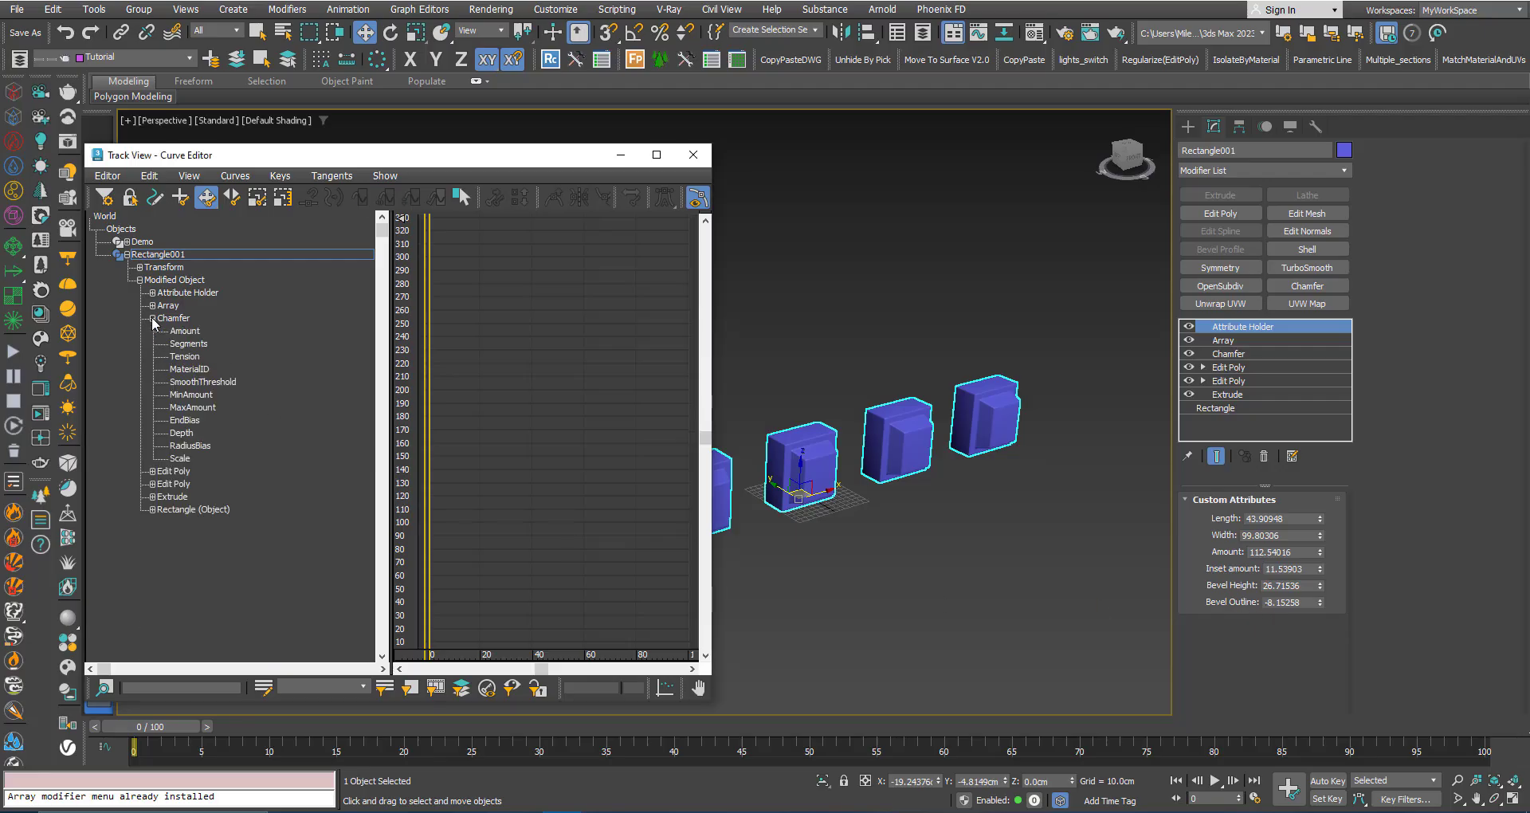
click(188, 334)
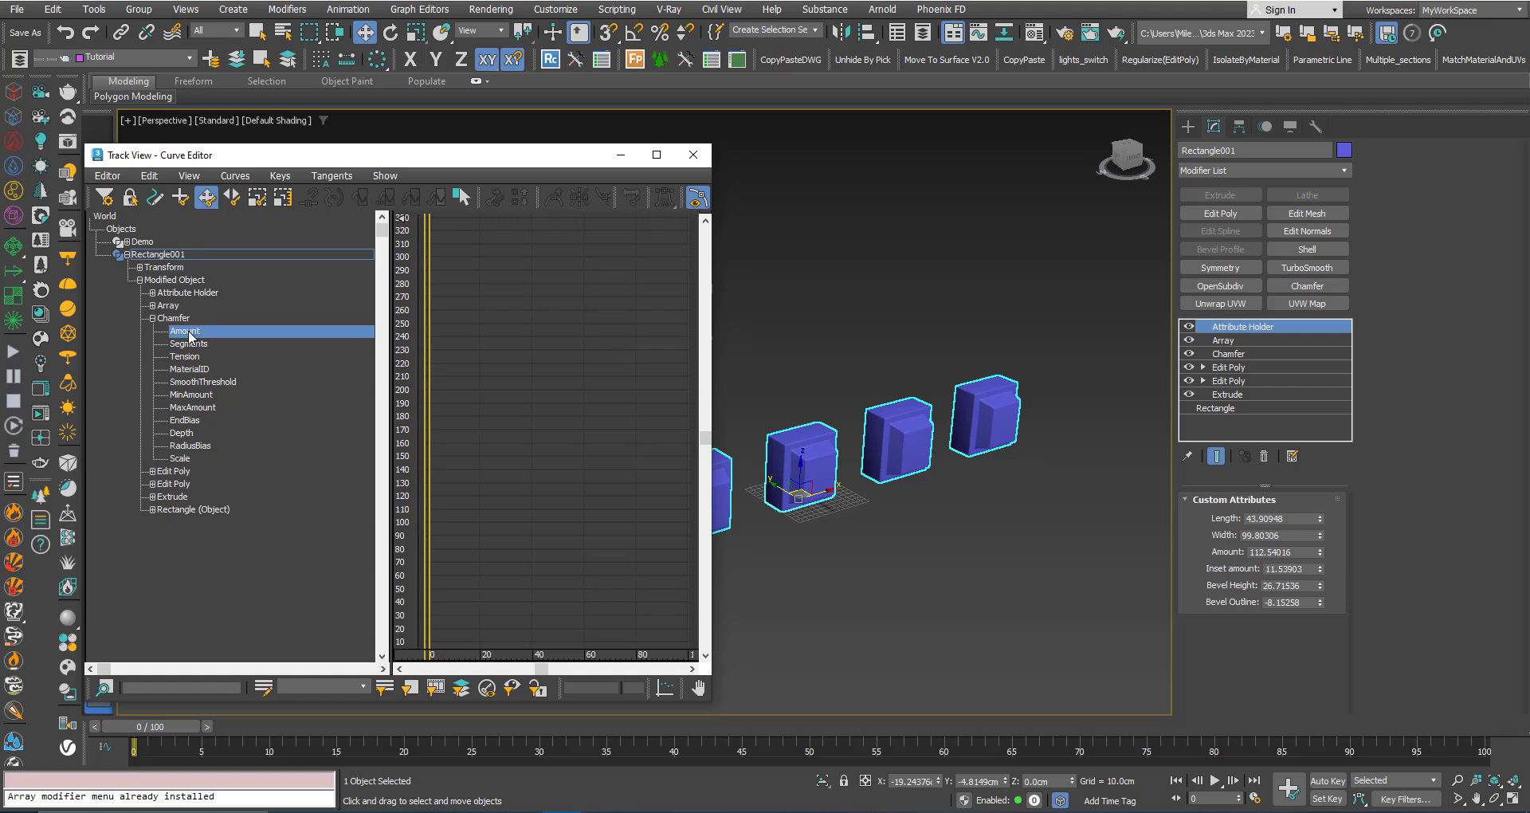
right_click(189, 334)
click(247, 403)
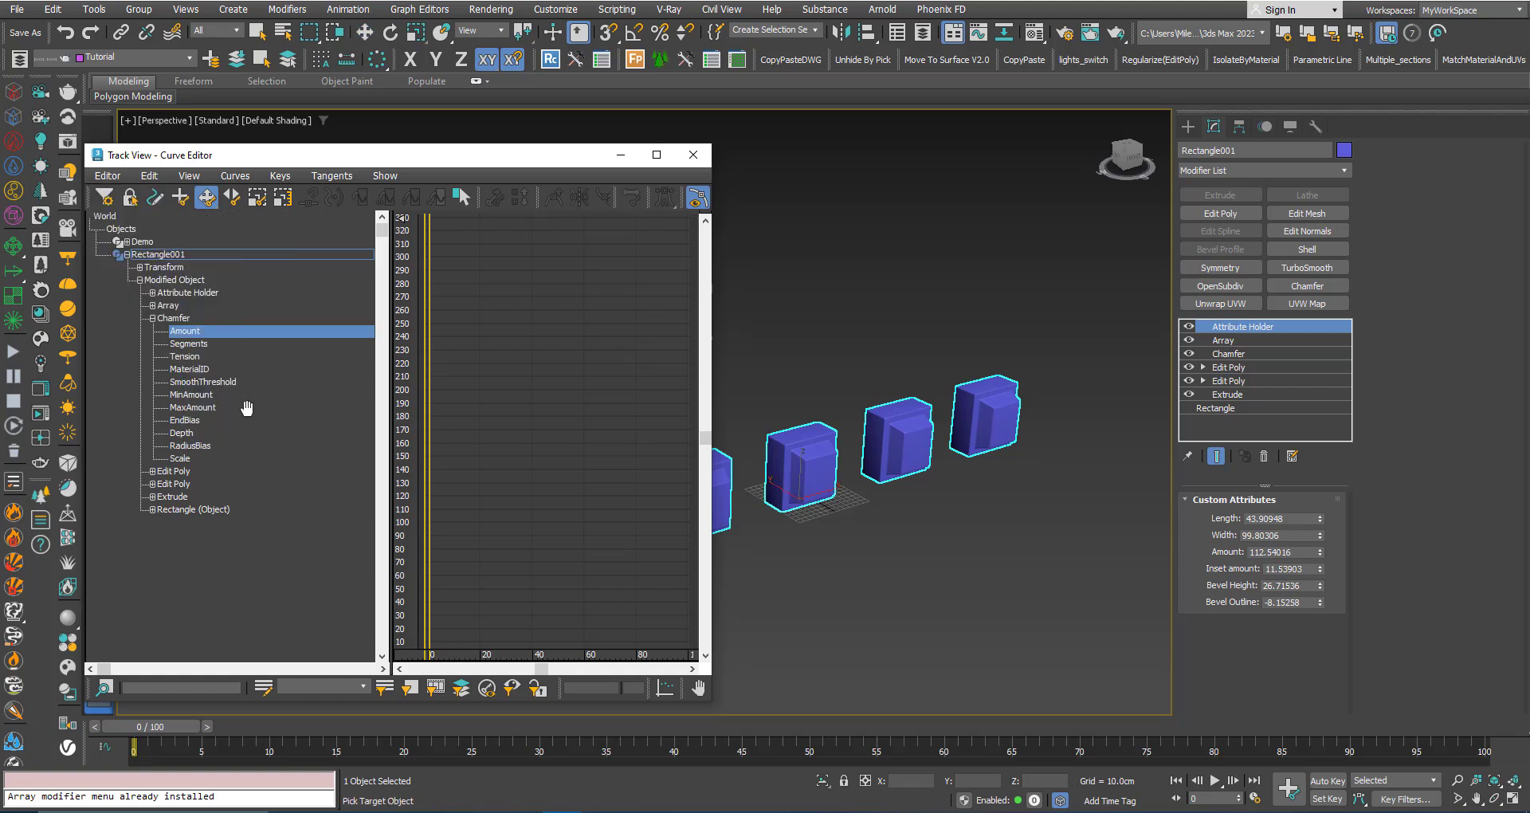
click(789, 482)
click(799, 481)
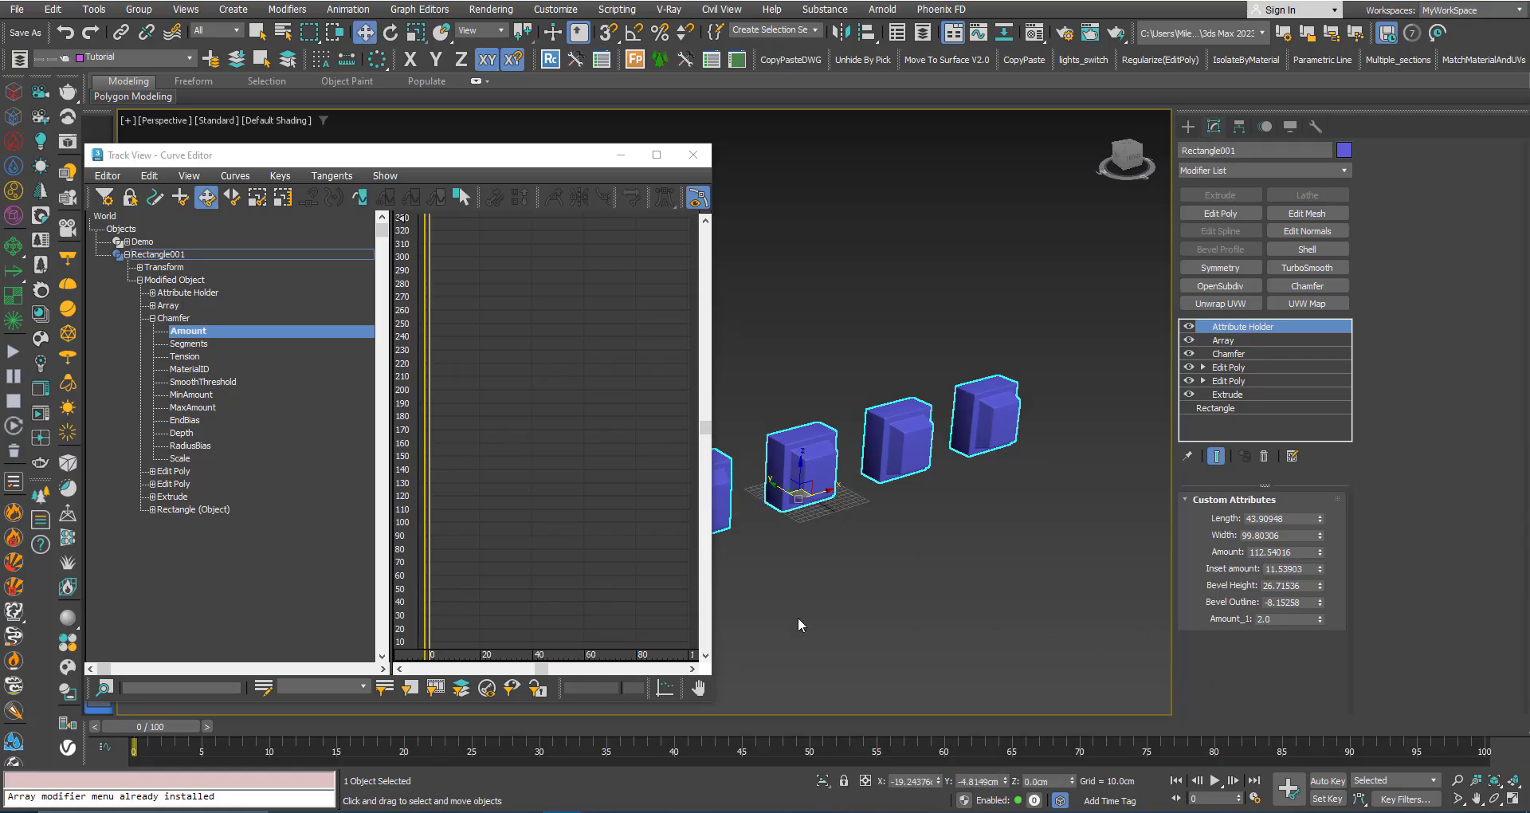
- Publish the Chamfer modifier's Segments parameter to the block's top object-space modifier and close the Curve Editor
click(181, 345)
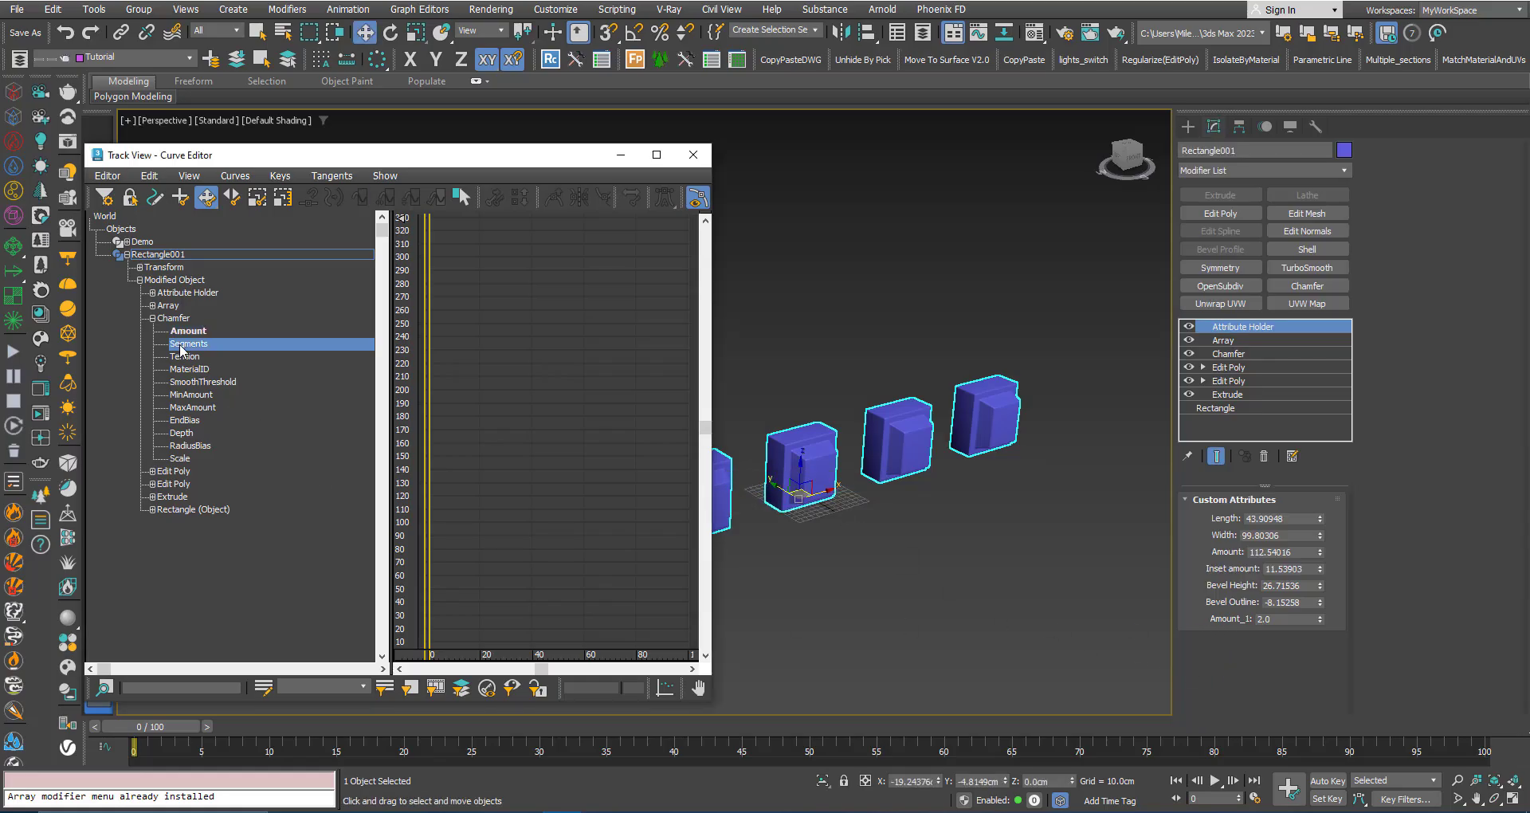
right_click(181, 351)
click(214, 394)
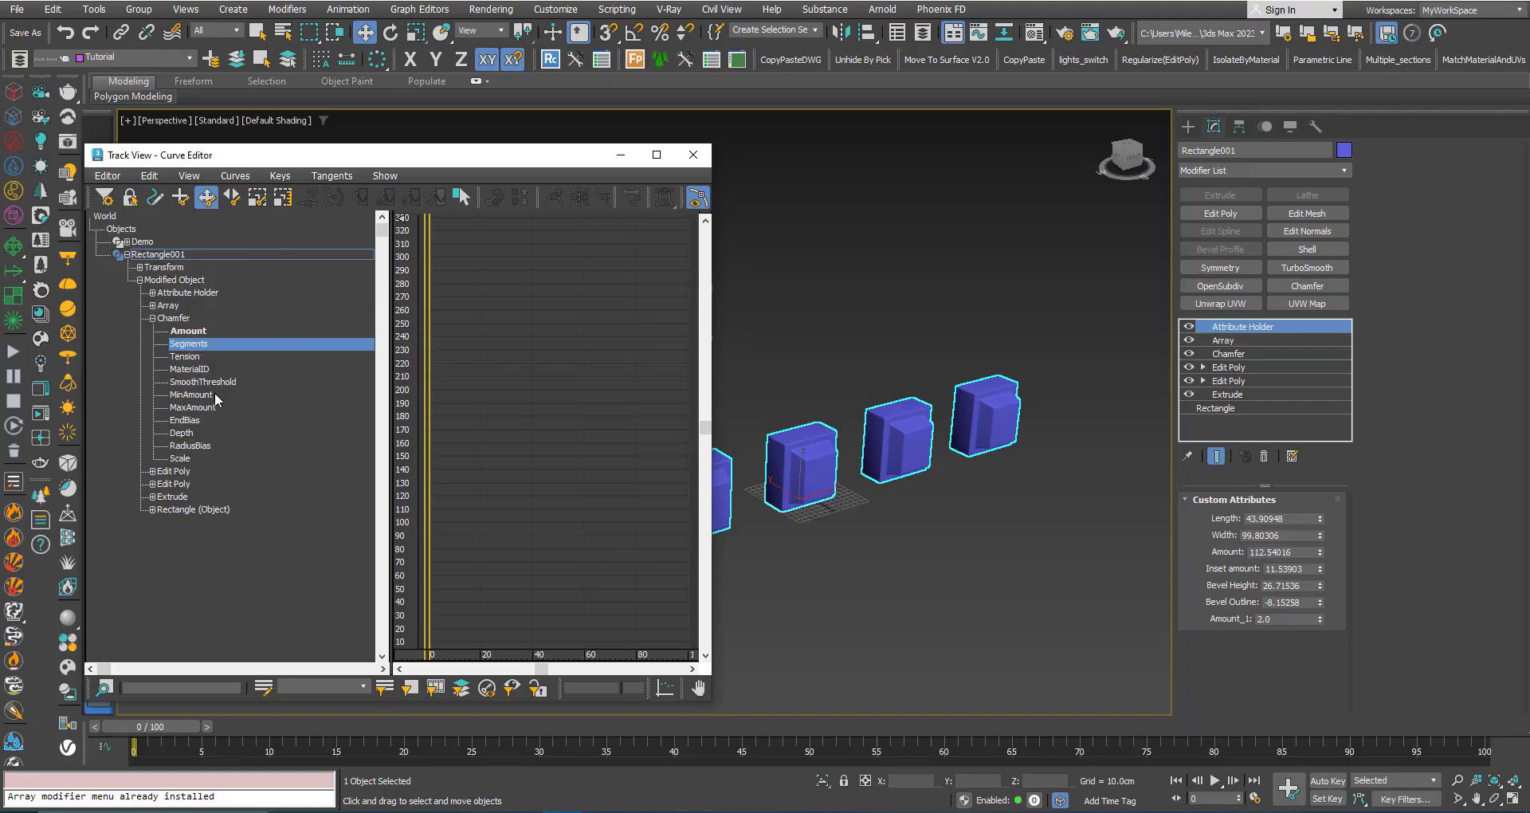
click(816, 494)
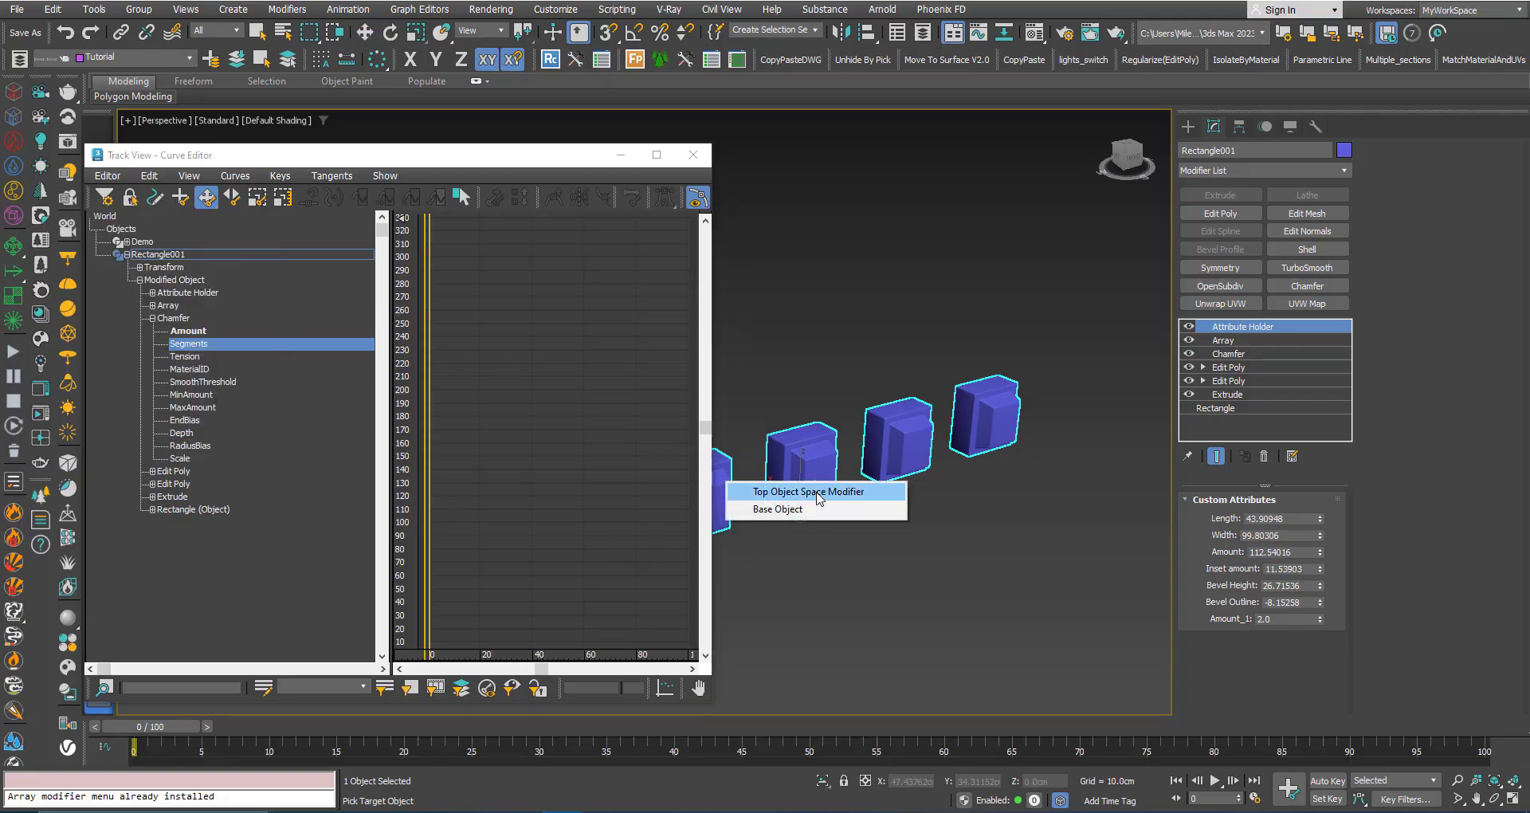
click(816, 492)
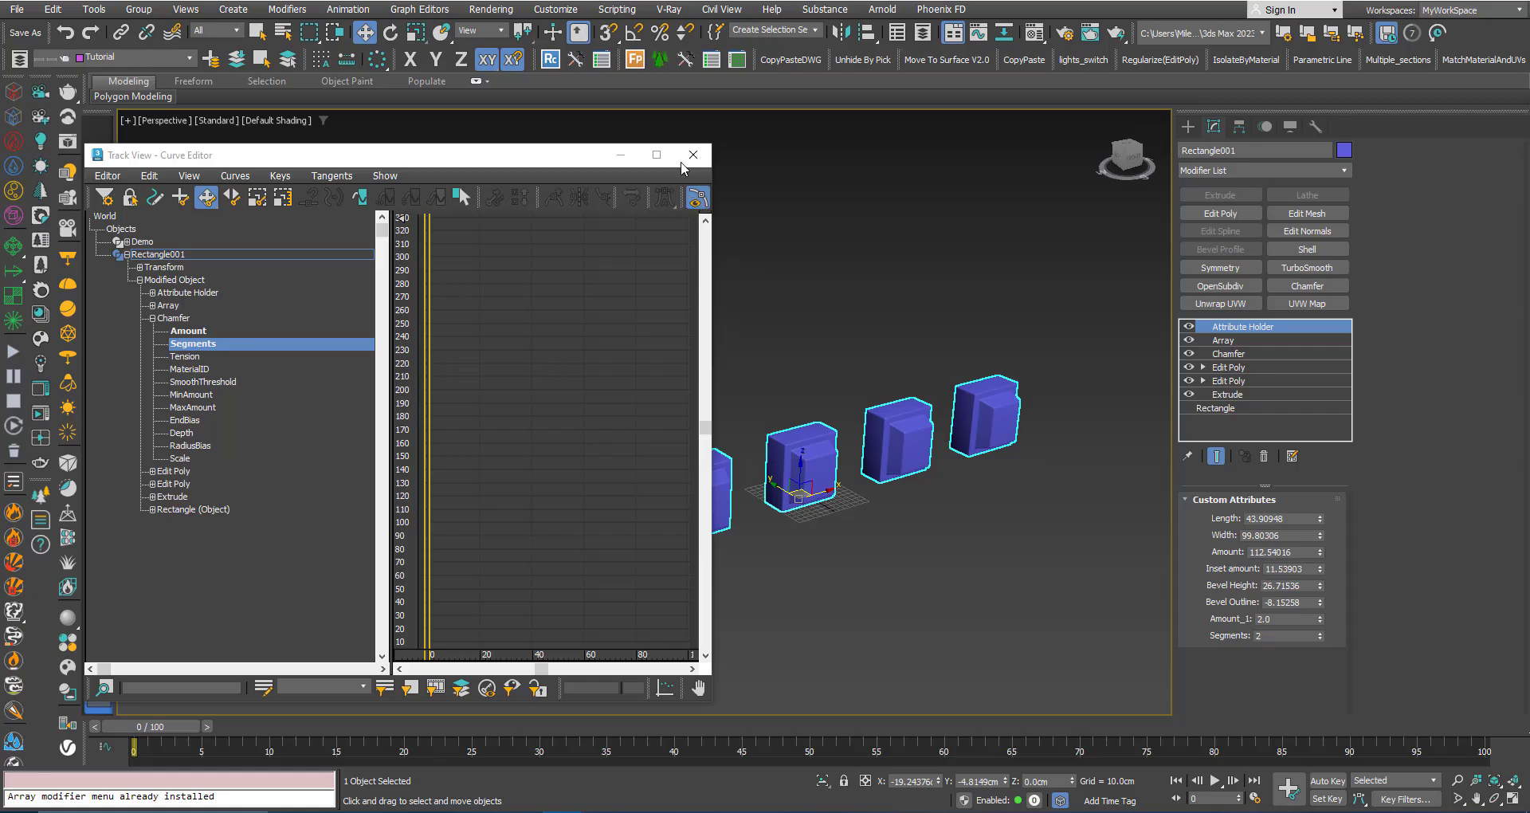
click(687, 156)
- Try varying the Amount and Bevel Height custom attributes while edged faces are displayed
middle_drag(946, 467, 942, 443)
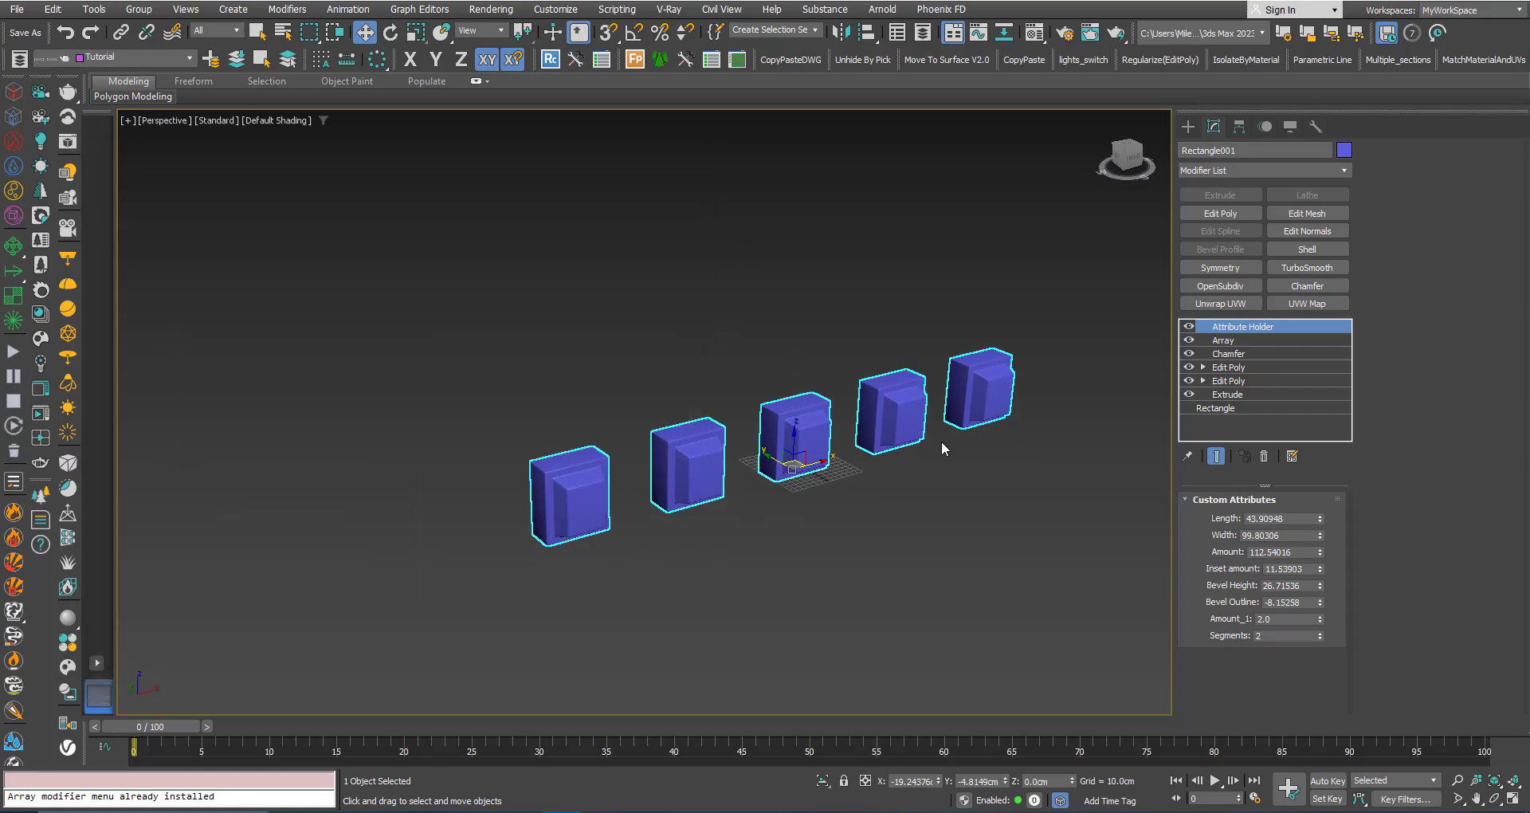
scroll(888, 450, up, 3)
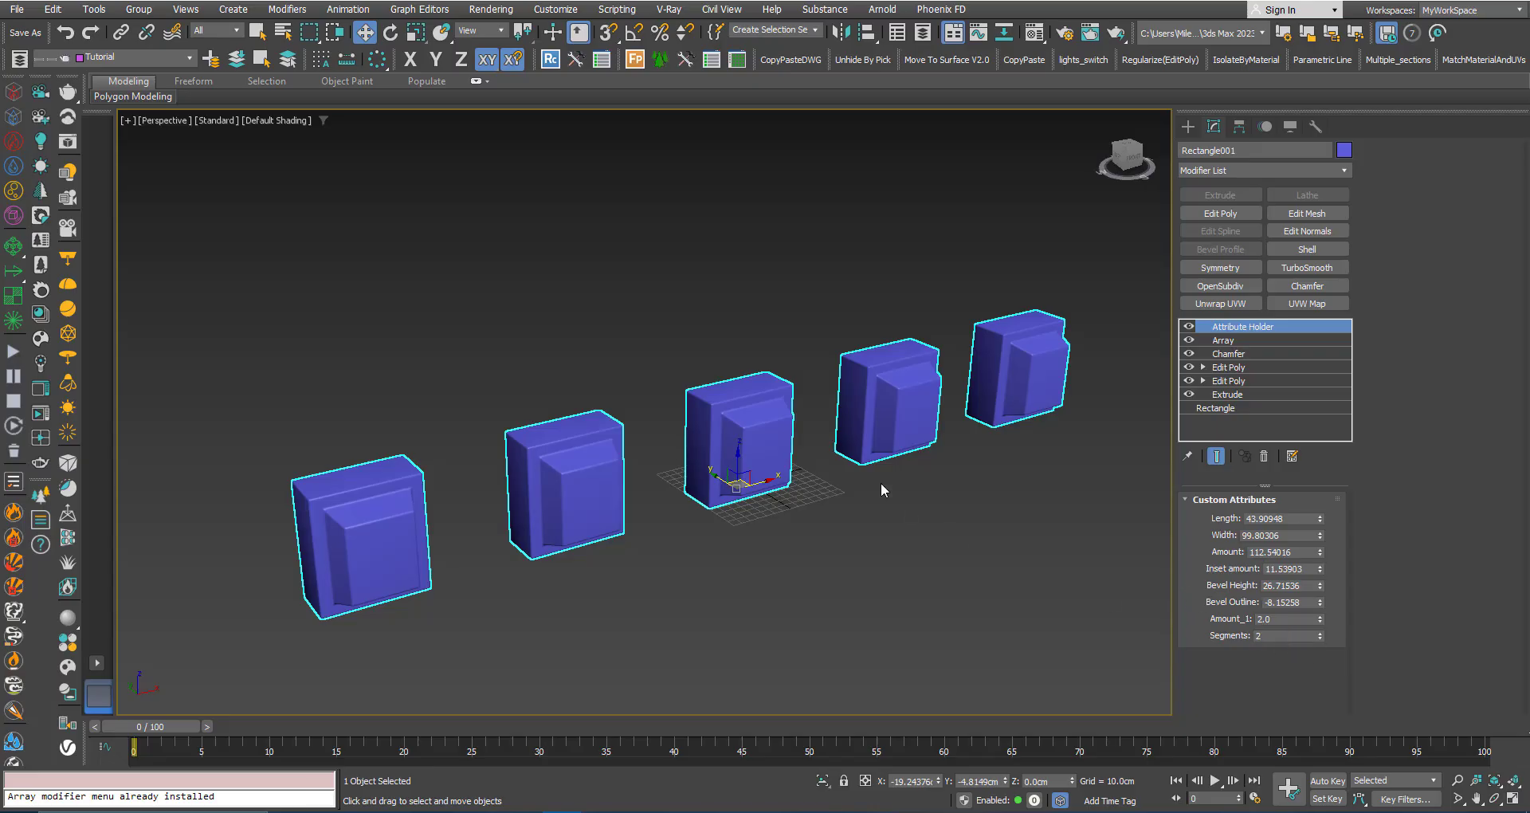
key(F4)
scroll(844, 499, up, 2)
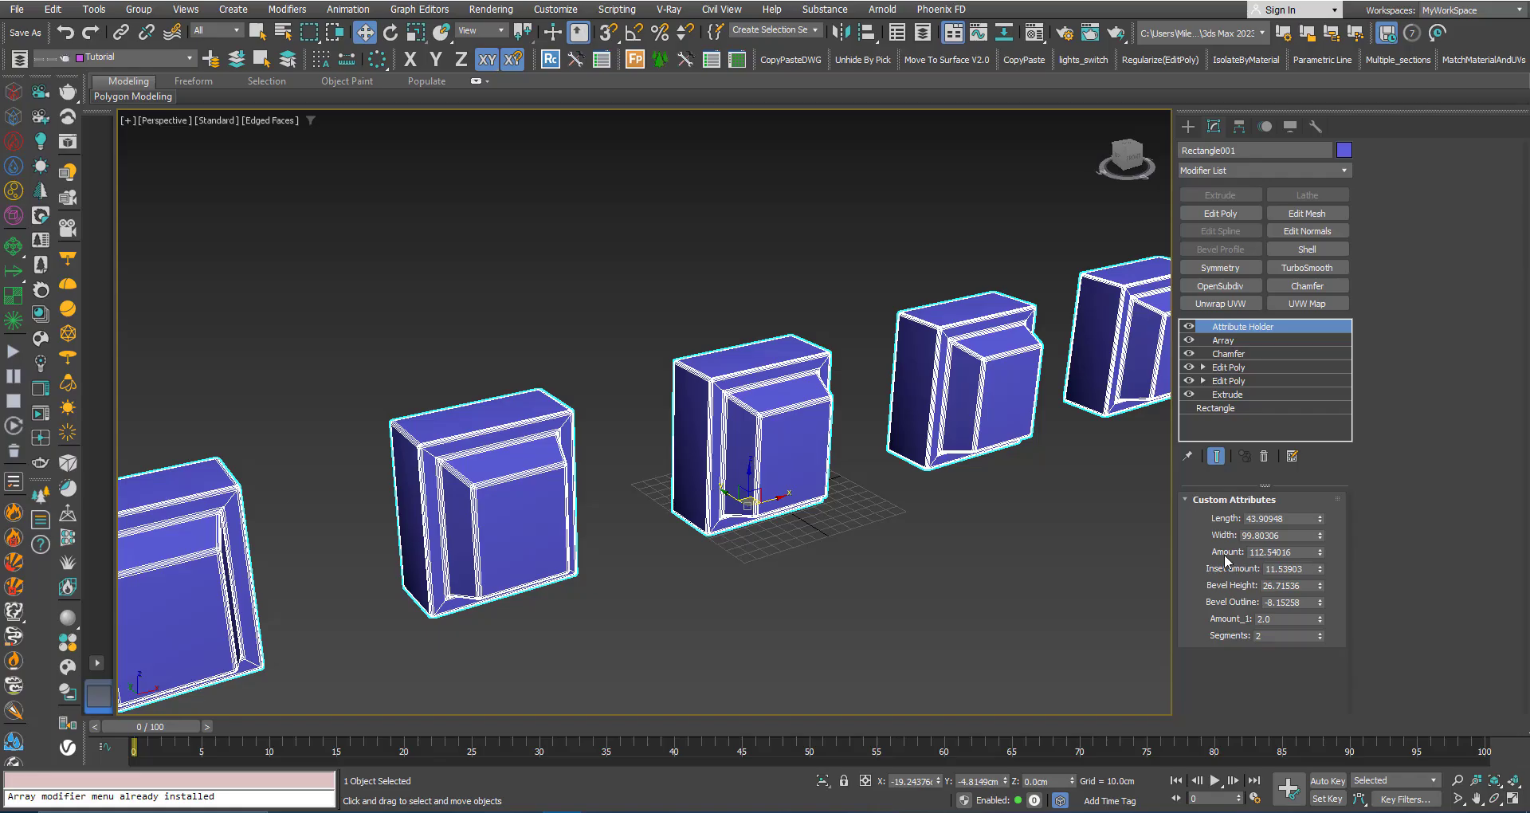
drag(1319, 552, 1313, 334)
mouse_move(1319, 585)
mouse_down()
mouse_move(1319, 534)
mouse_move(1319, 613)
mouse_up()
drag(1259, 13, 1272, 685)
right_click(1272, 685)
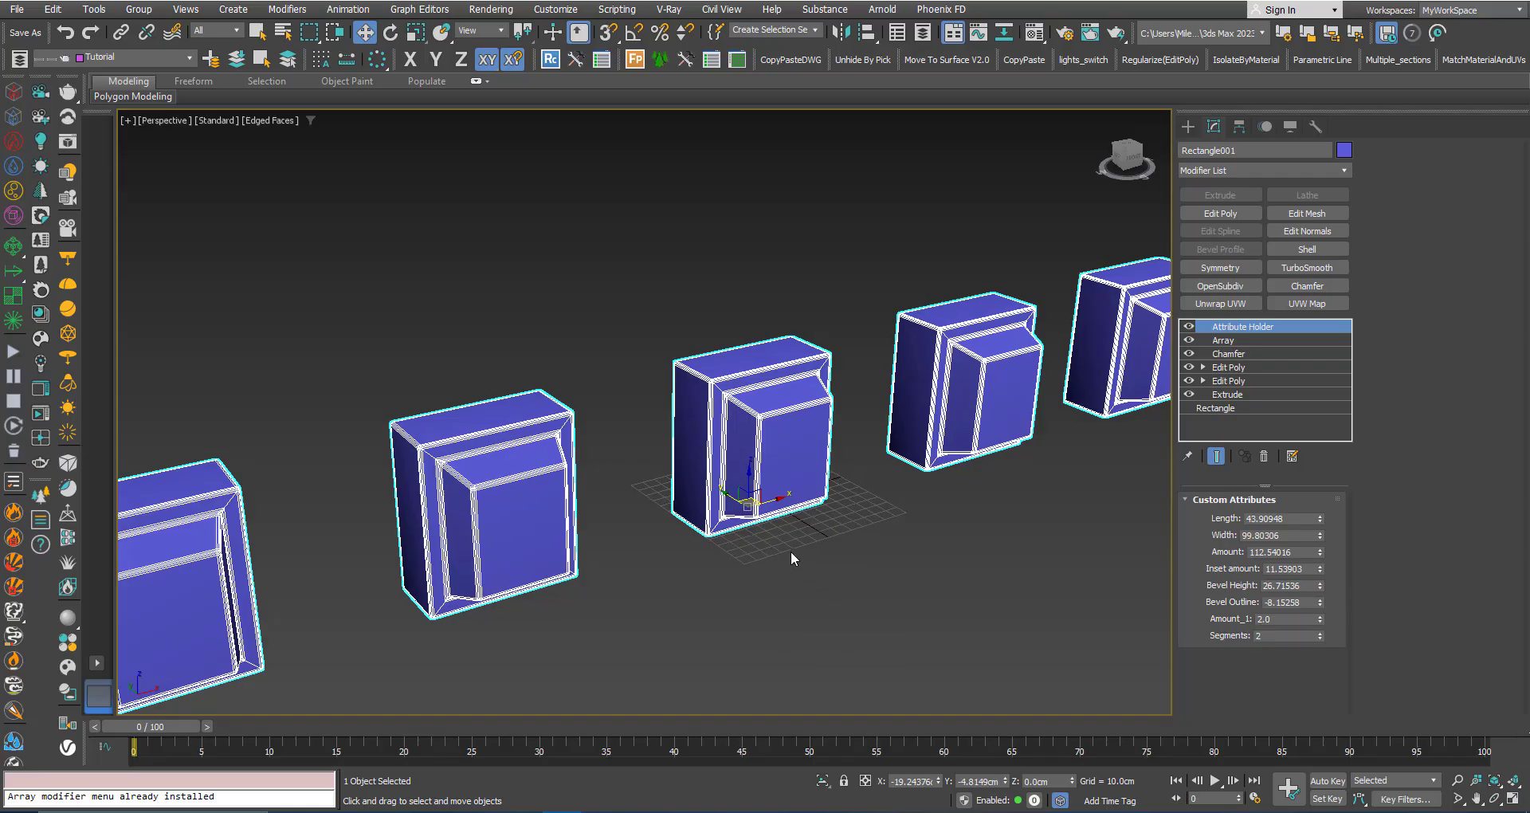
scroll(786, 546, down, 4)
key(F4)
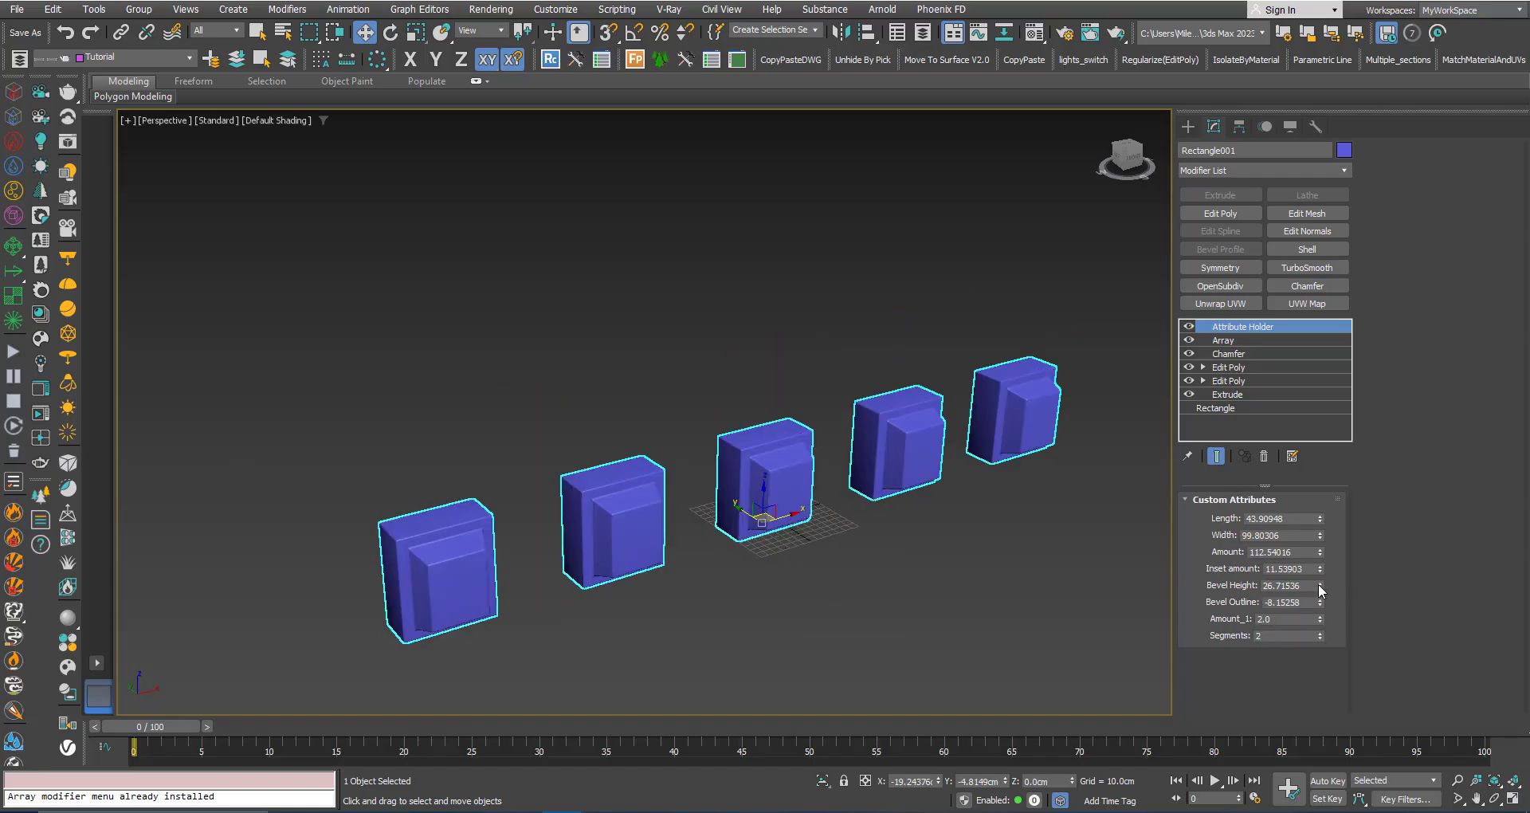
- Try out different Bevel Height and Amount_1 values and set the Bevel Outline attribute to about -5.25
drag(1319, 586, 1305, 710)
right_click(1305, 711)
drag(1323, 598, 1321, 557)
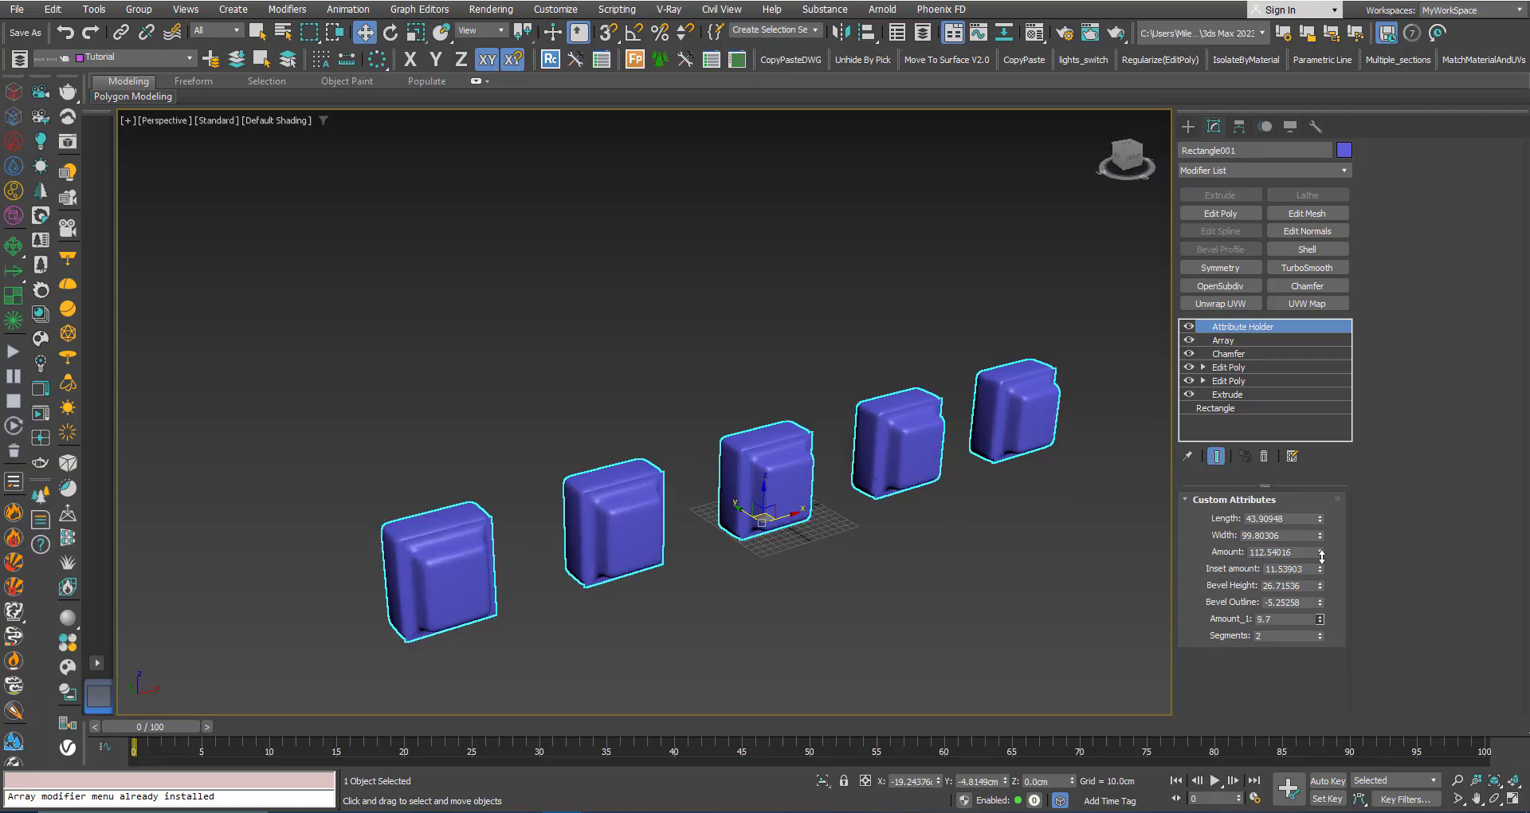
right_click(1321, 557)
- Open the Parameter Editor, disable Add Presets Options and keep Selected Object's Current Modifier as the attribute target
middle_drag(973, 600, 880, 546)
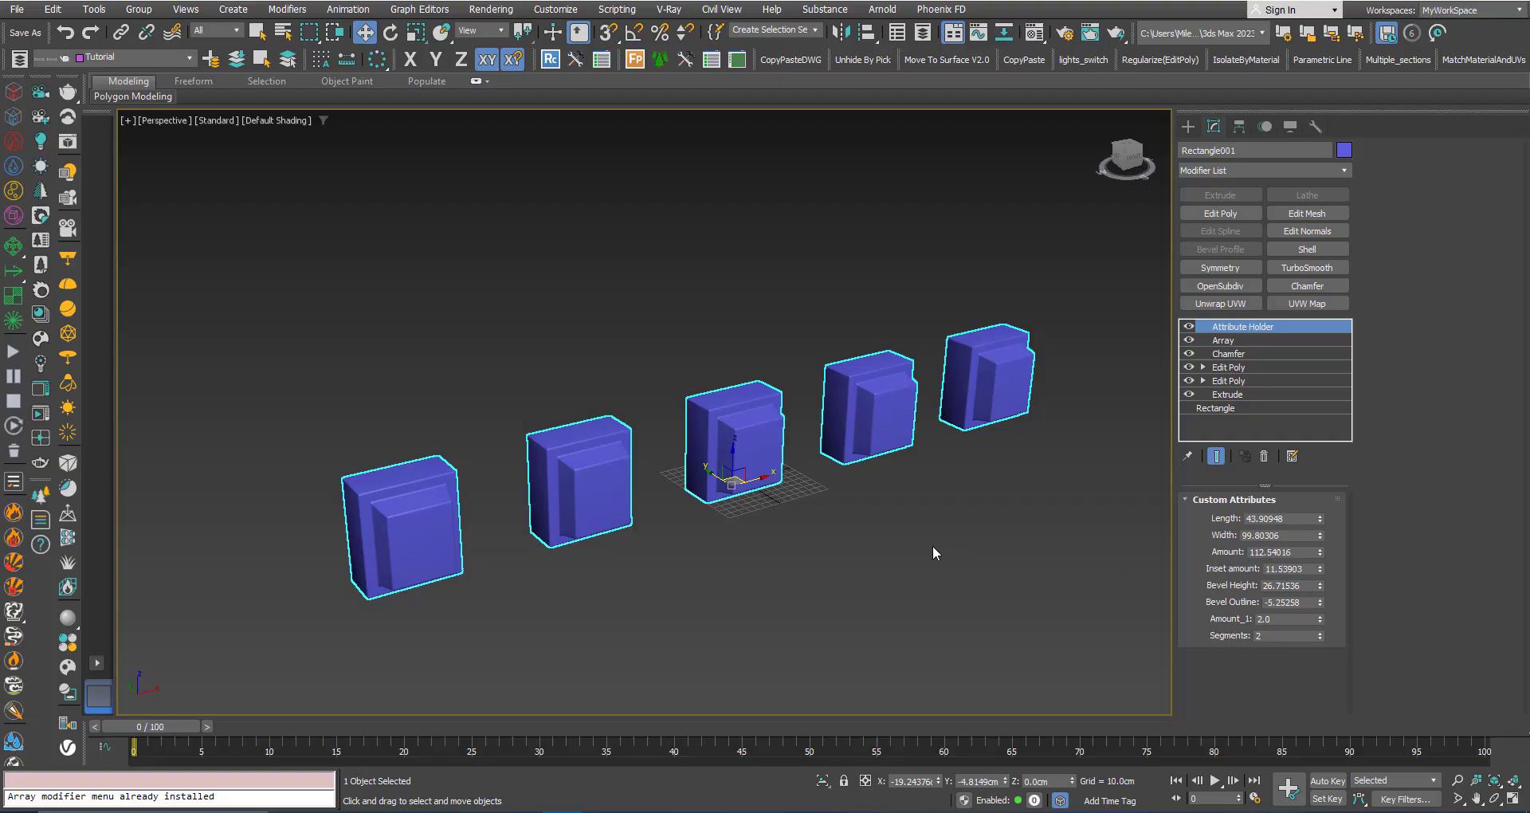
middle_drag(703, 448, 732, 467)
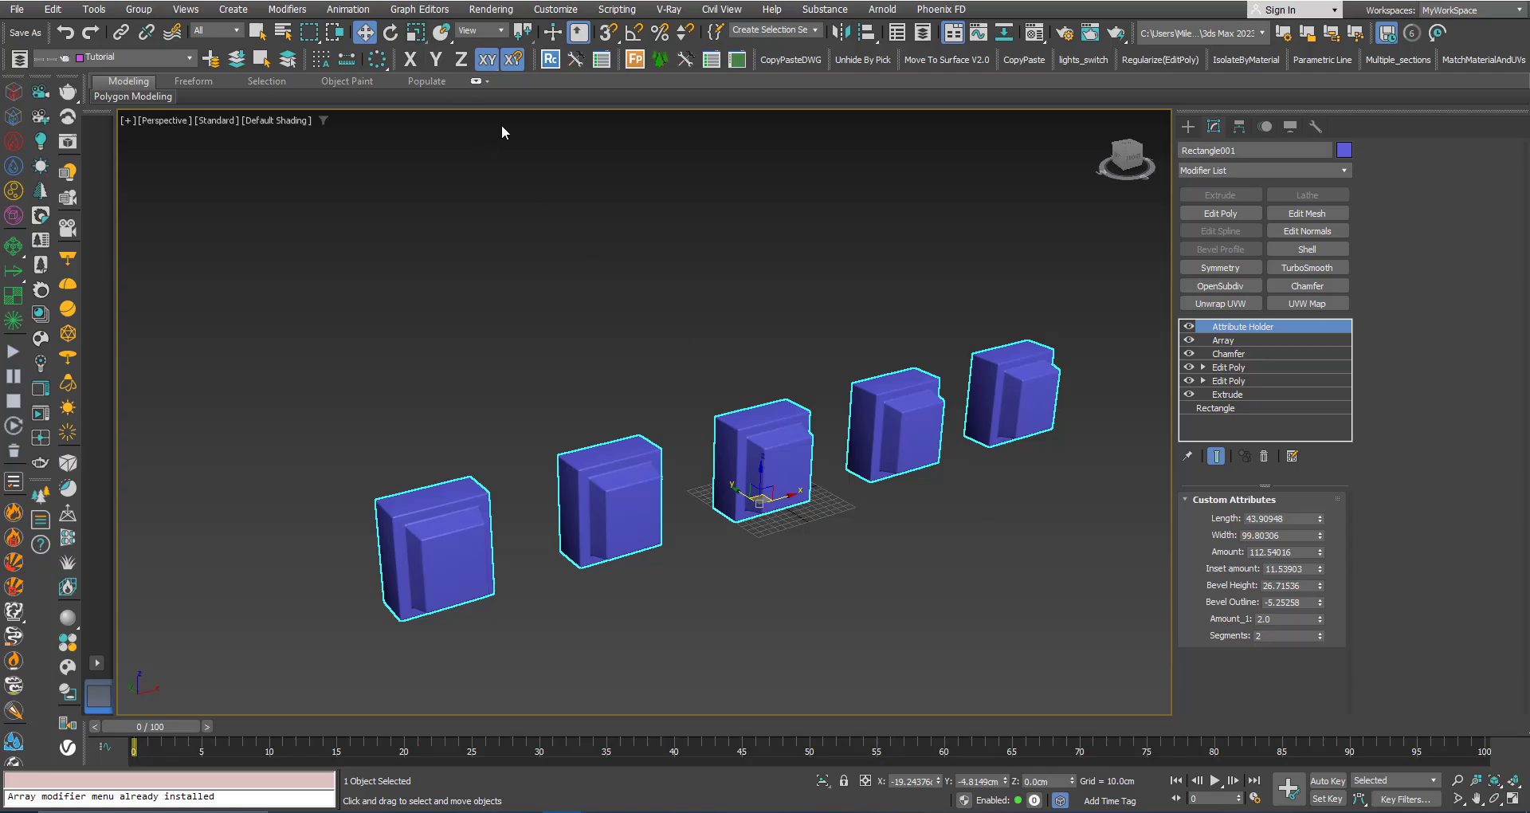
click(348, 10)
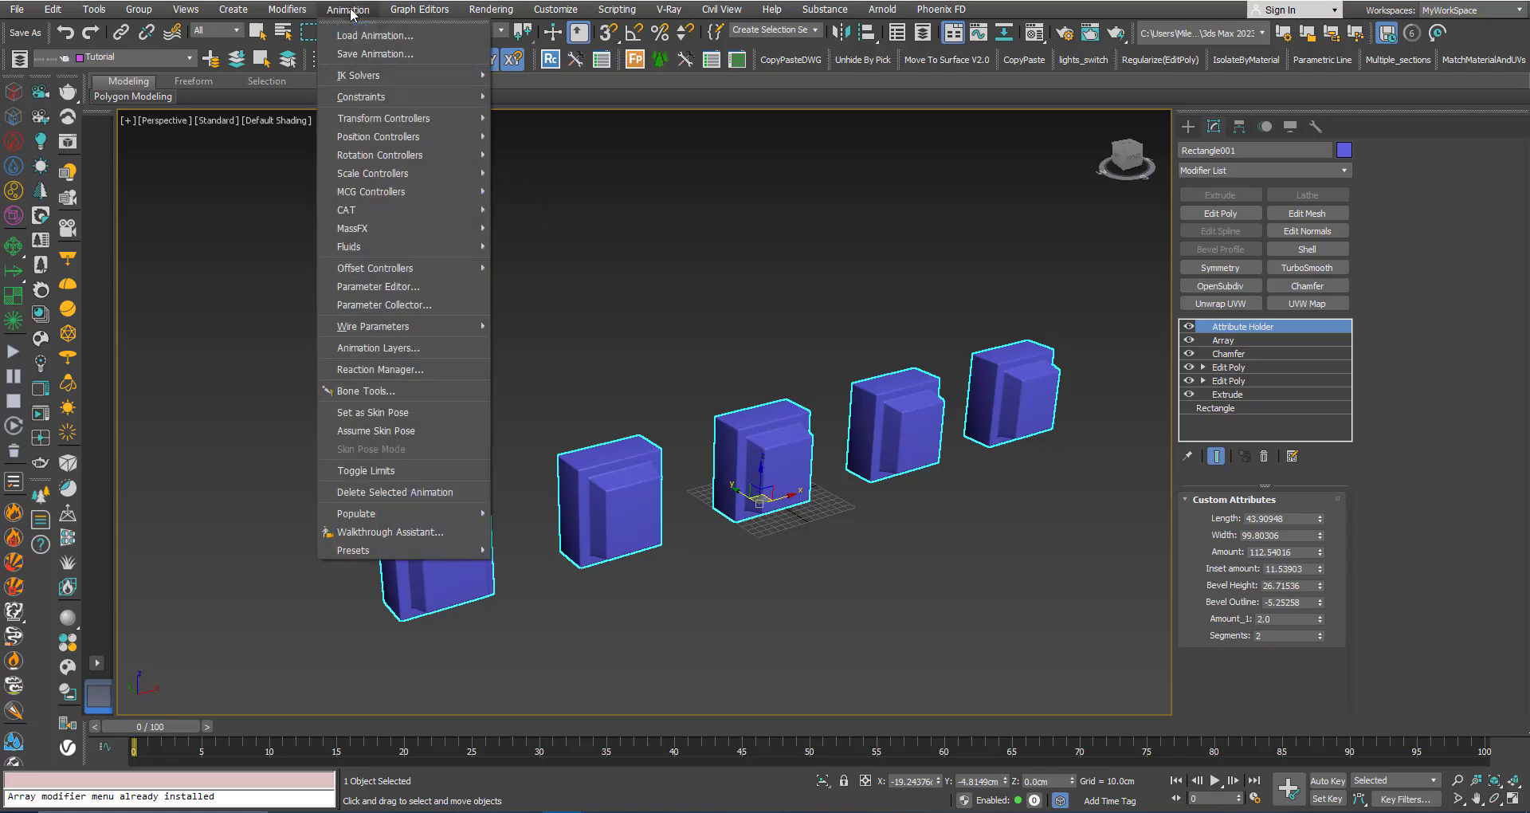
click(376, 288)
drag(440, 205, 239, 148)
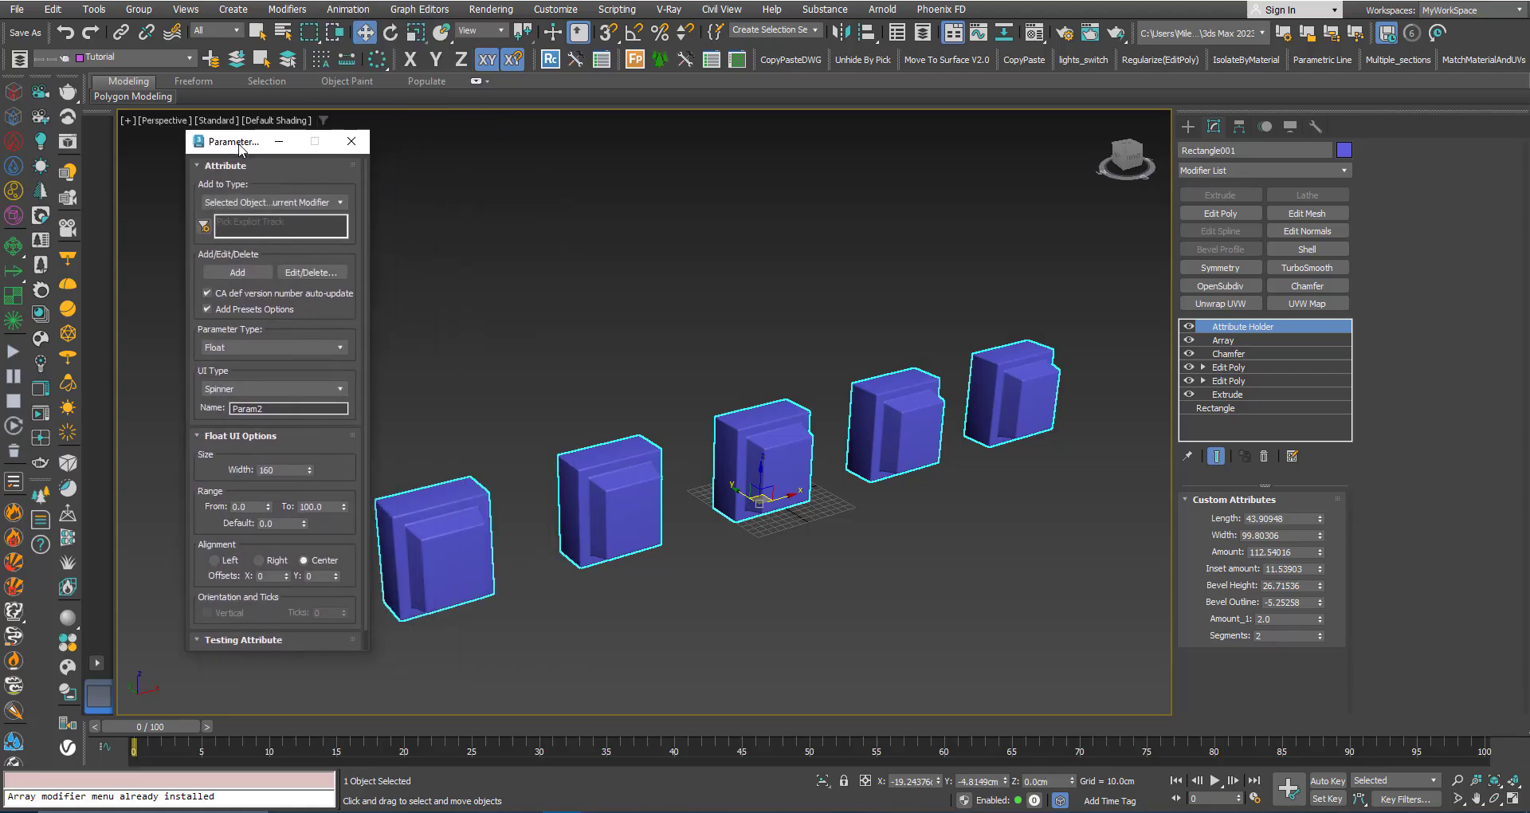
click(207, 309)
click(340, 203)
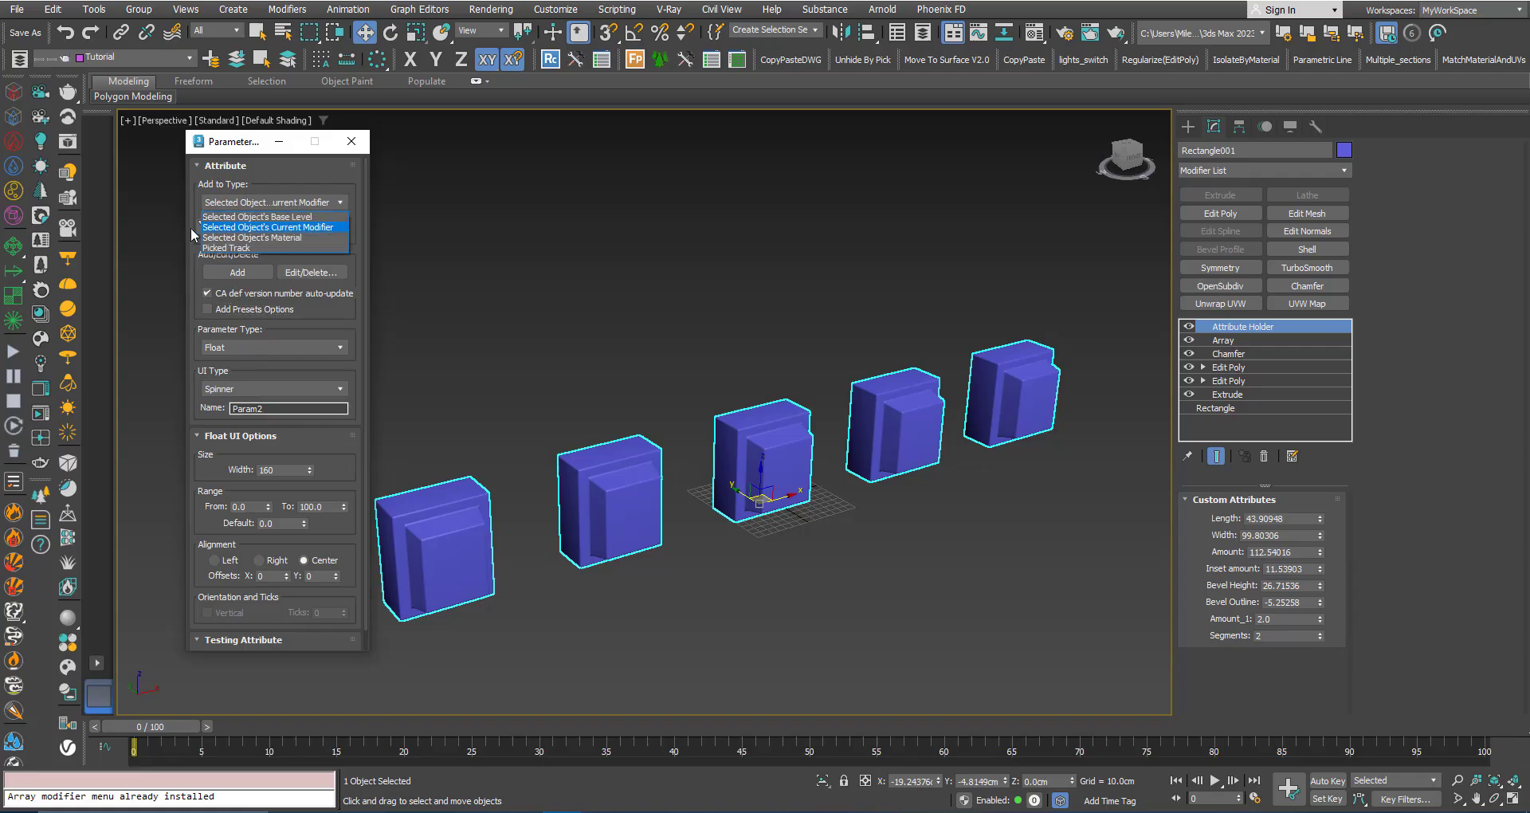
click(299, 228)
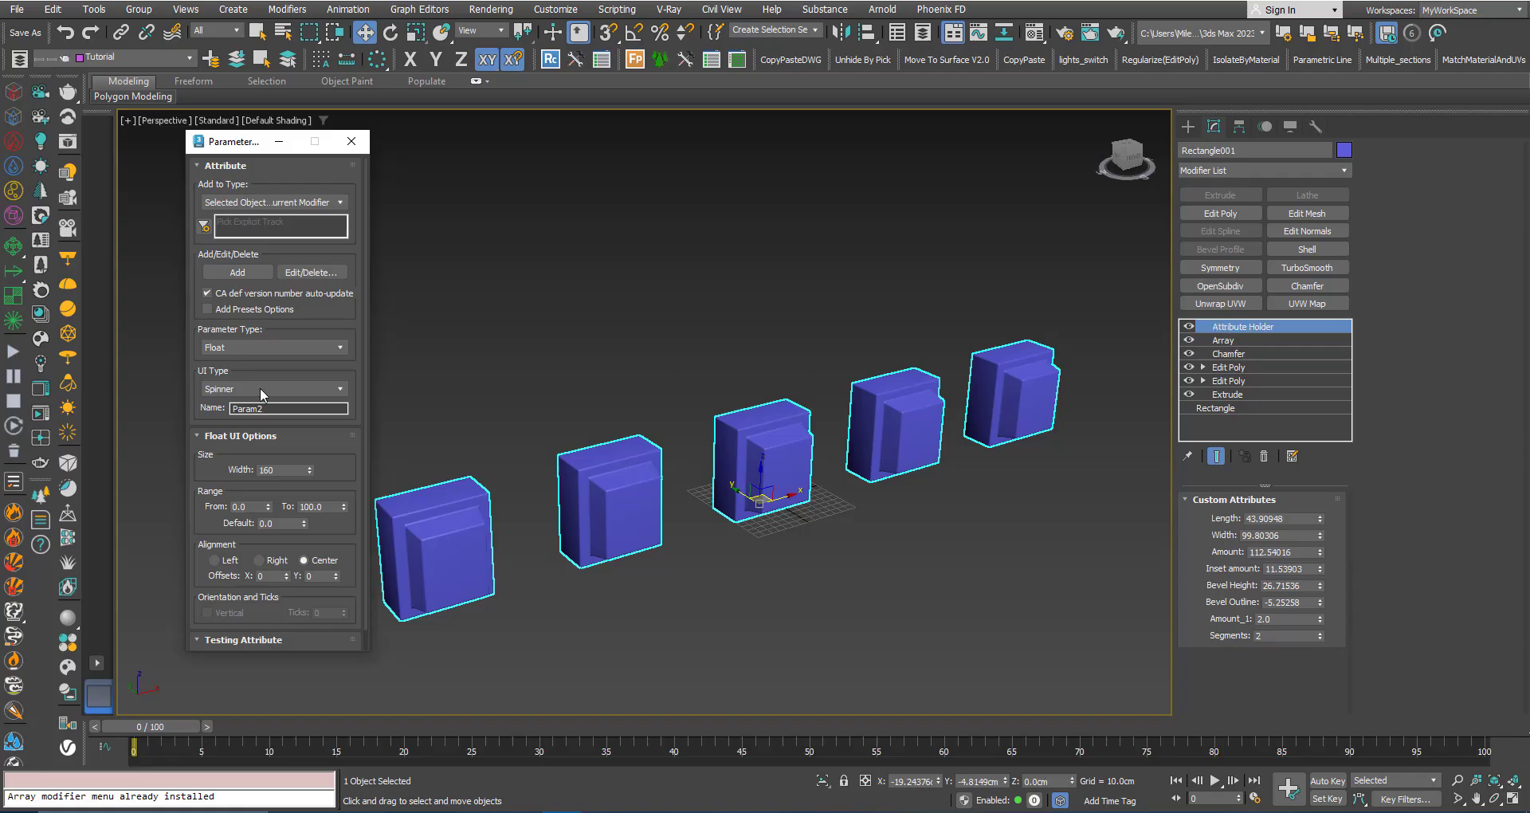
- Rename the Amount_1 custom attribute to ChamferAmount, apply the change and close the attribute editing dialog
click(314, 273)
drag(439, 352, 535, 188)
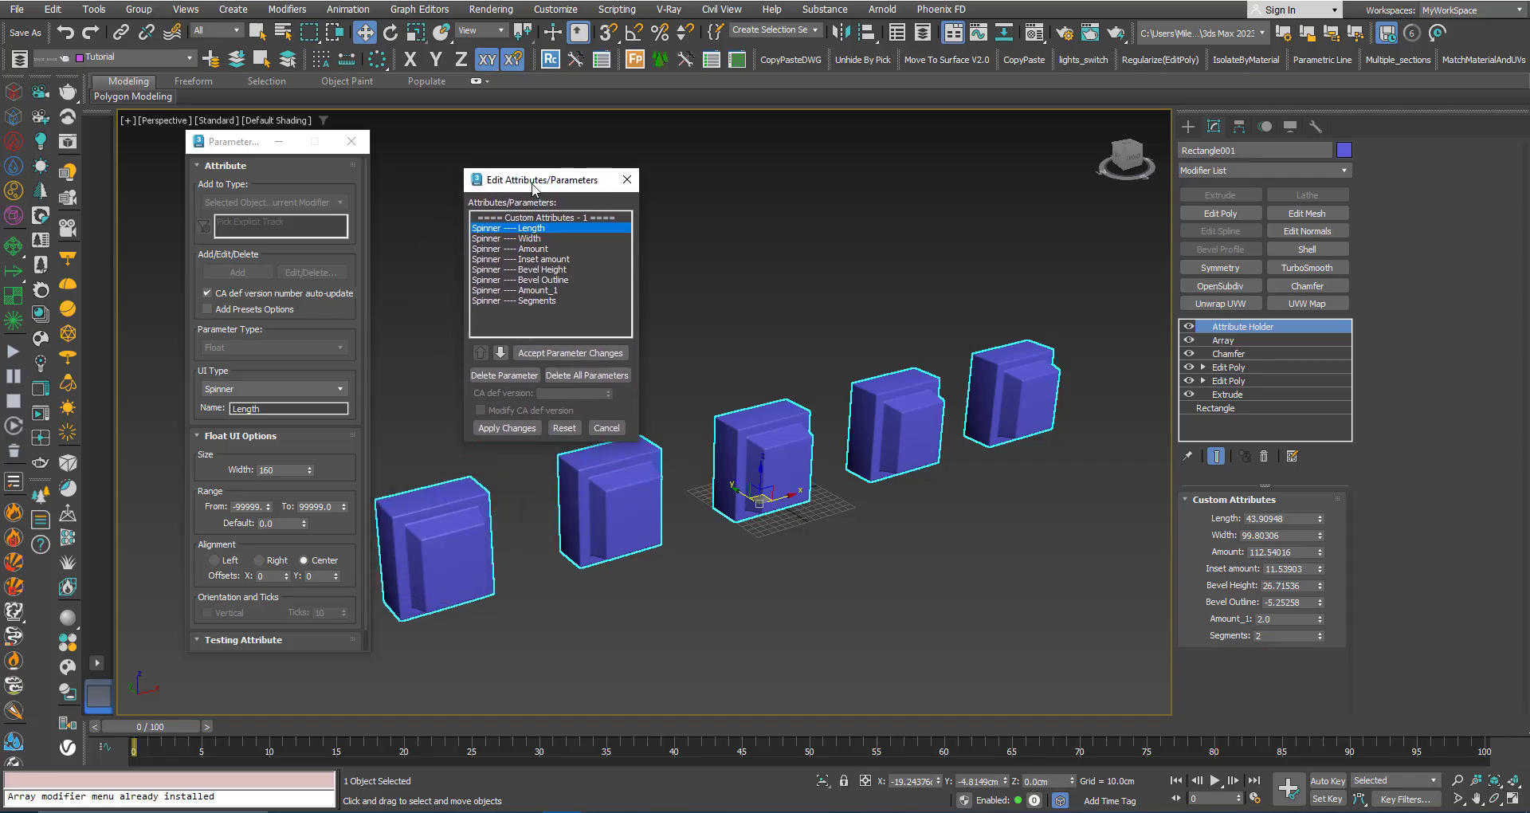
click(532, 290)
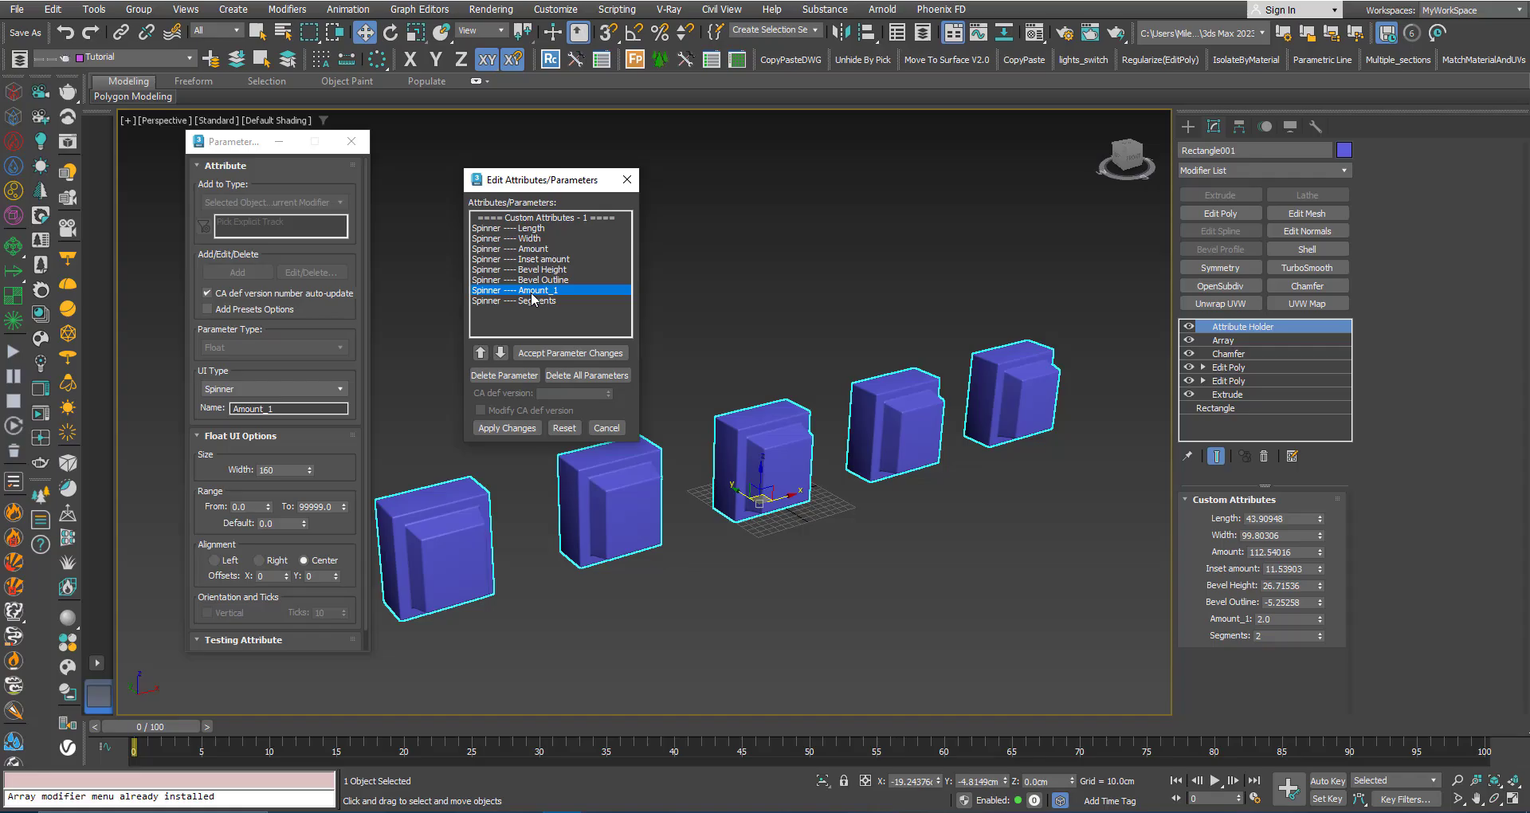
click(1422, 811)
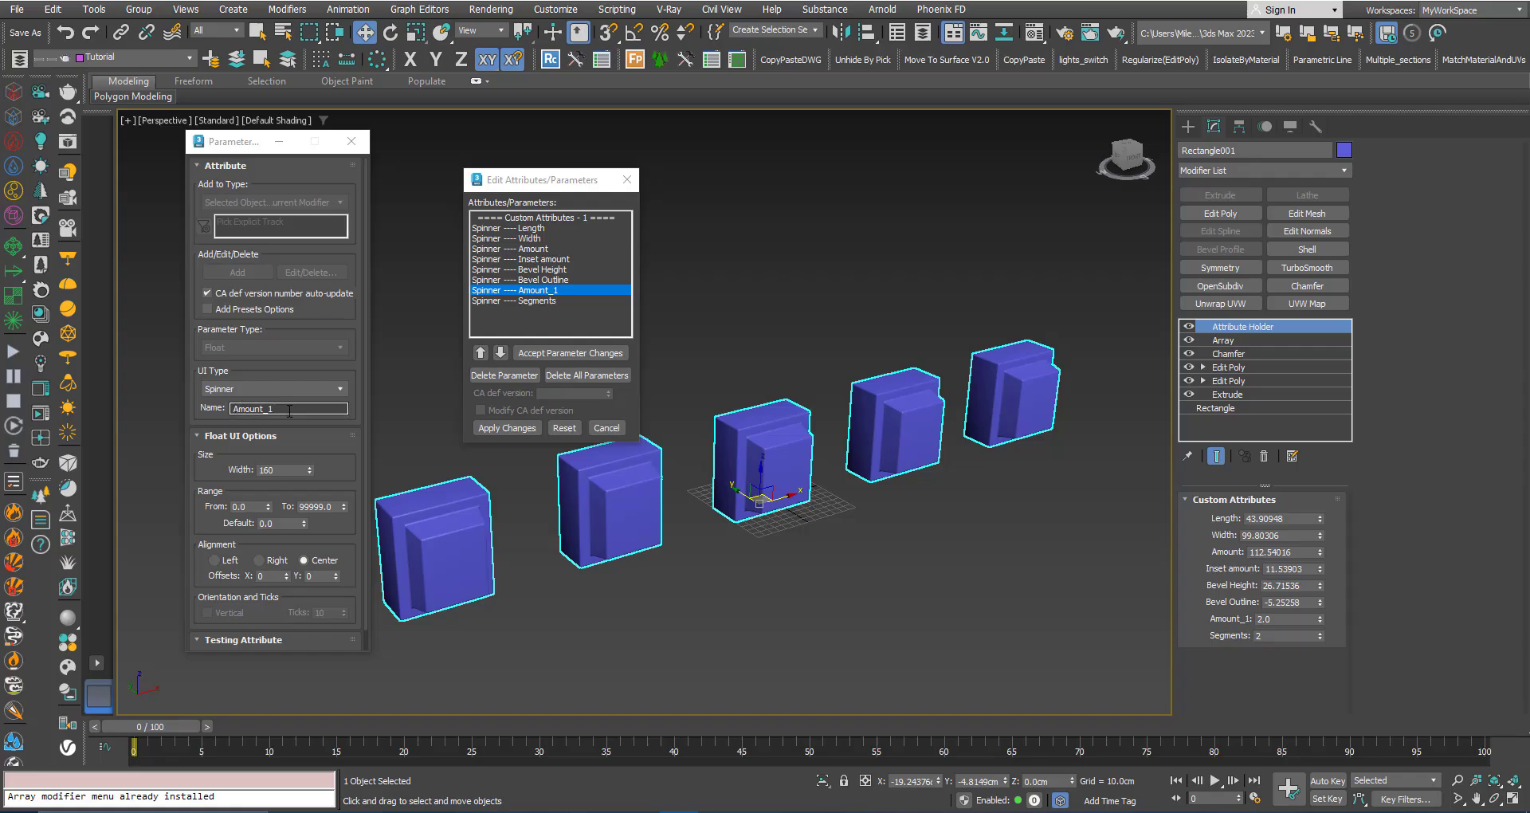
click(204, 409)
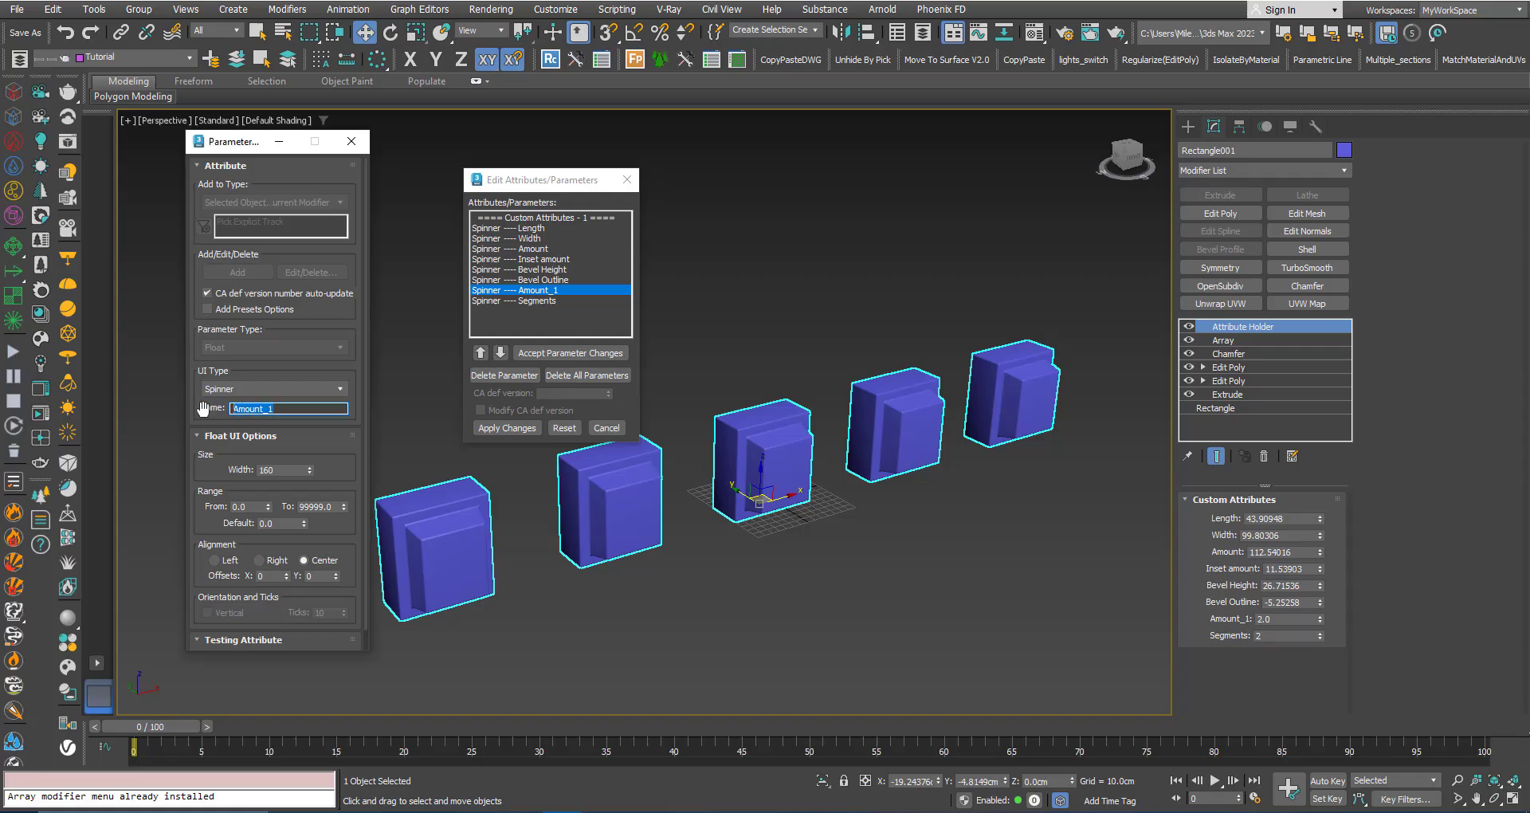
text(Chamfer)
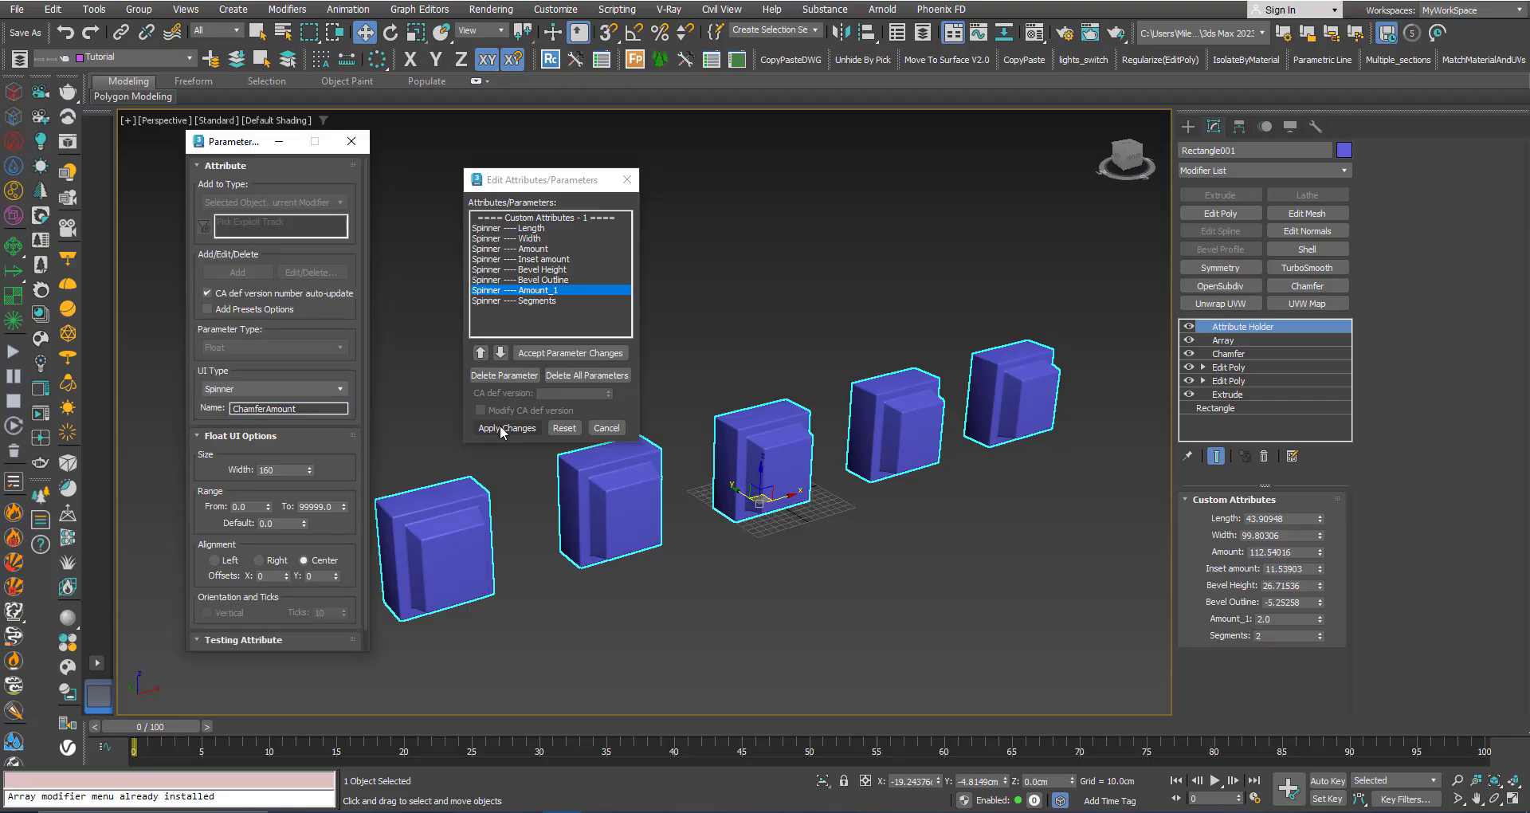
click(501, 430)
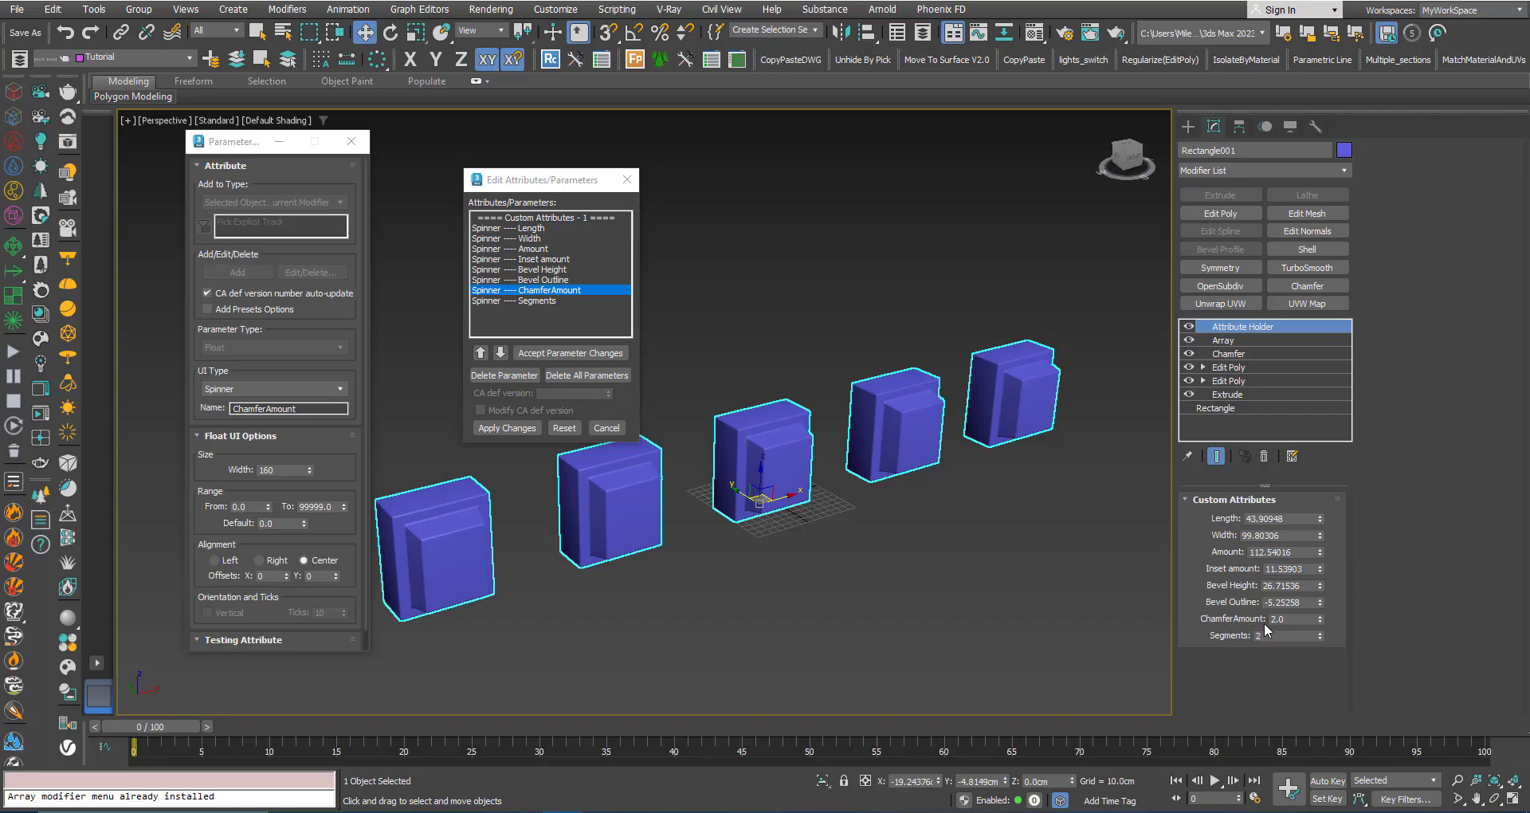
click(627, 180)
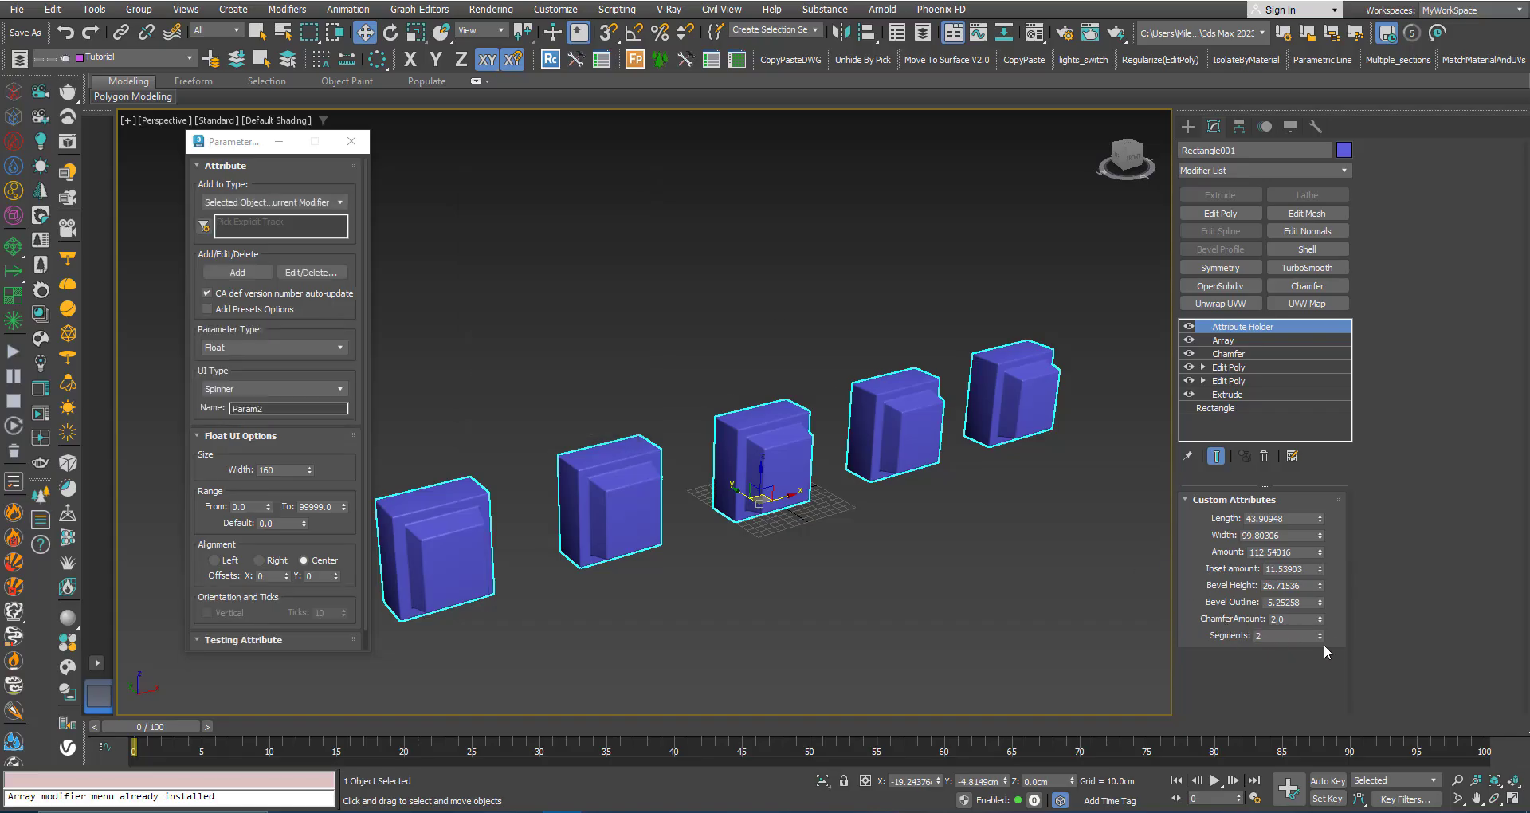
drag(1320, 619, 1322, 610)
drag(1324, 566, 1329, 587)
- Rename the Segments custom attribute to ChamferSegments, apply the change and close the Parameter Editor
click(311, 273)
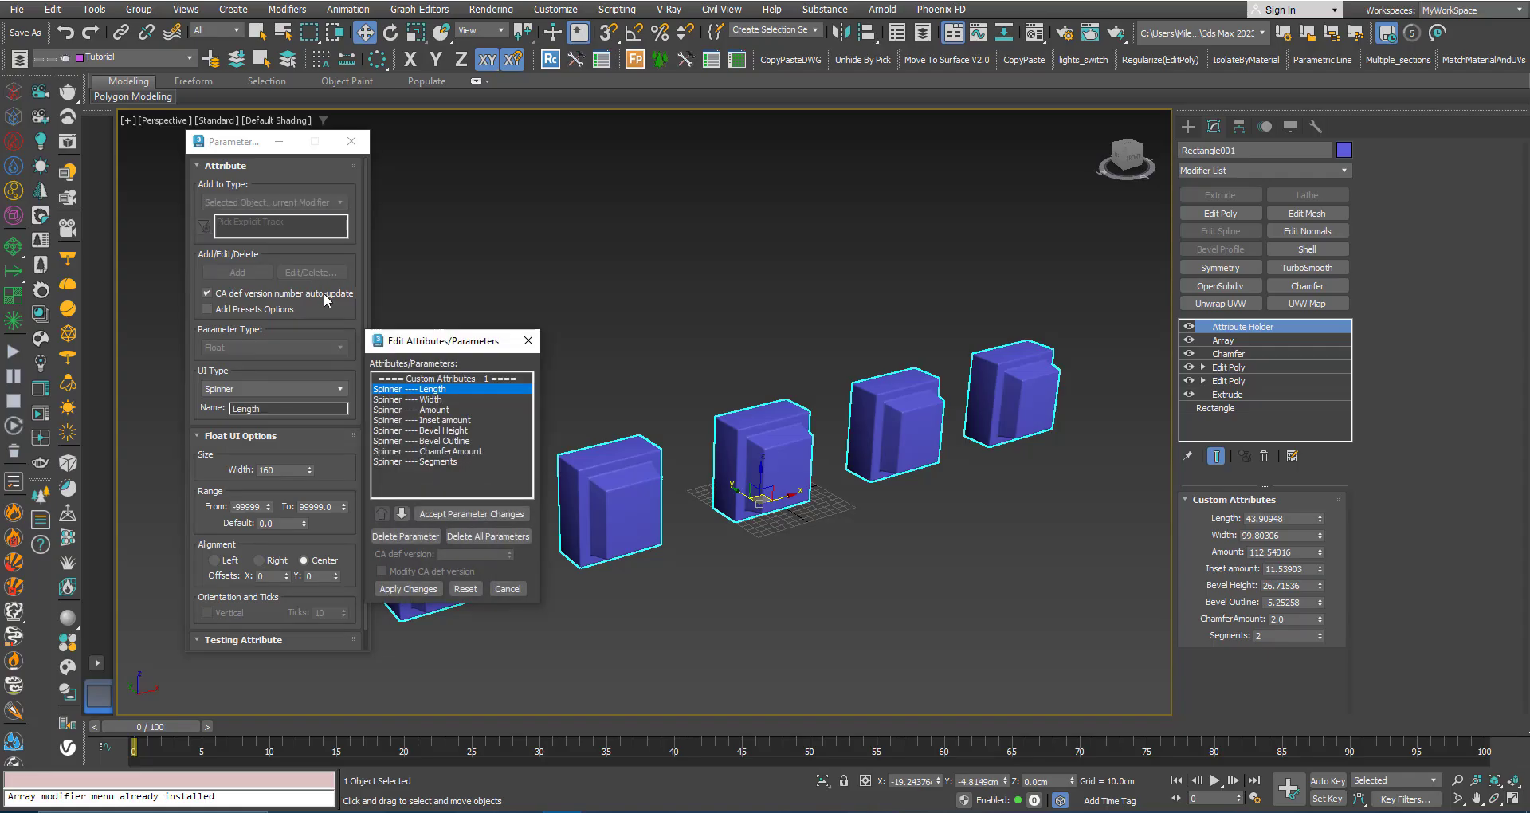
click(432, 461)
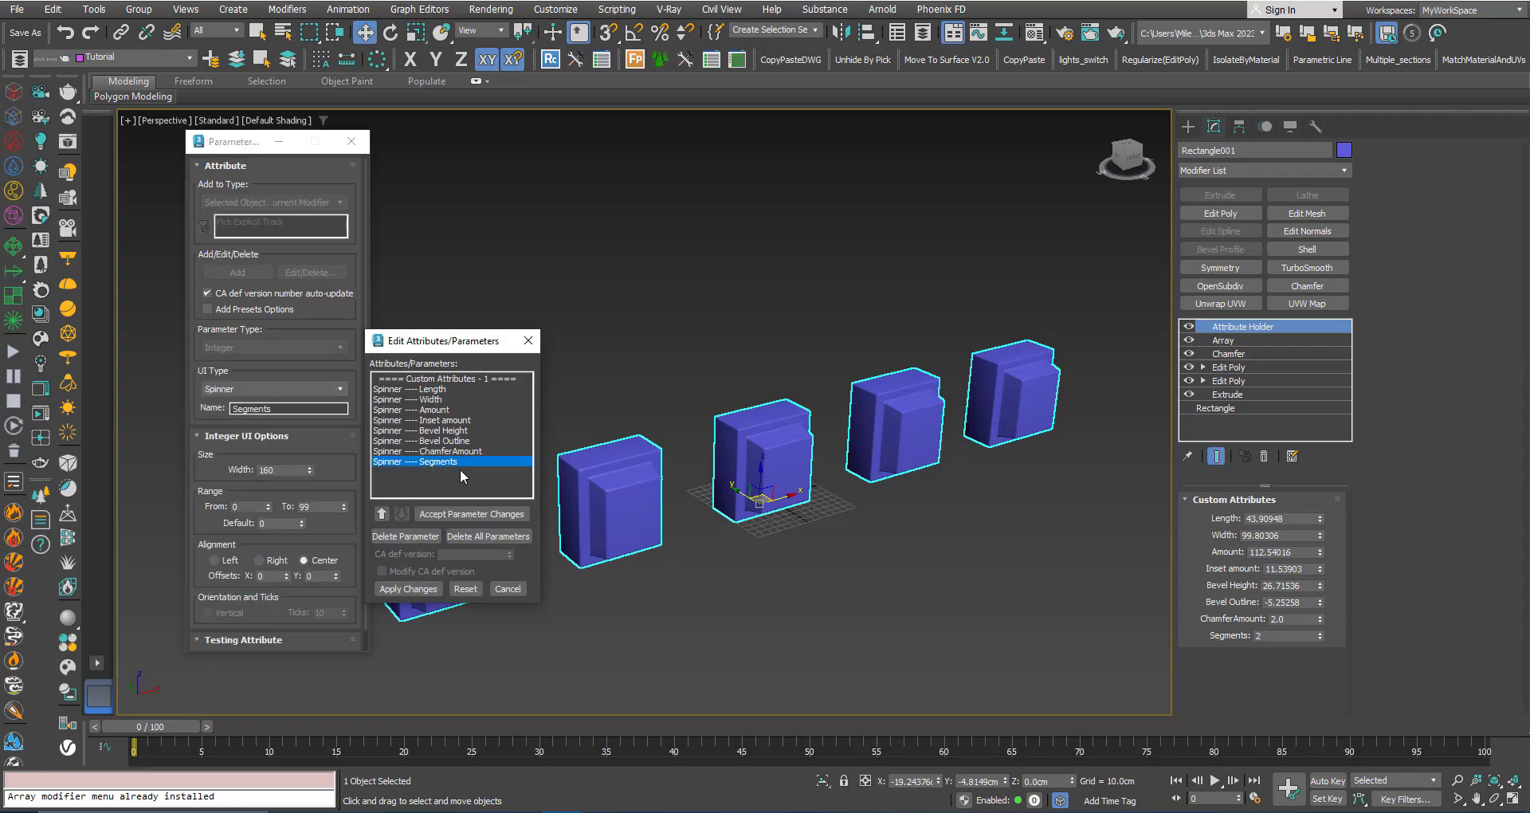
click(234, 409)
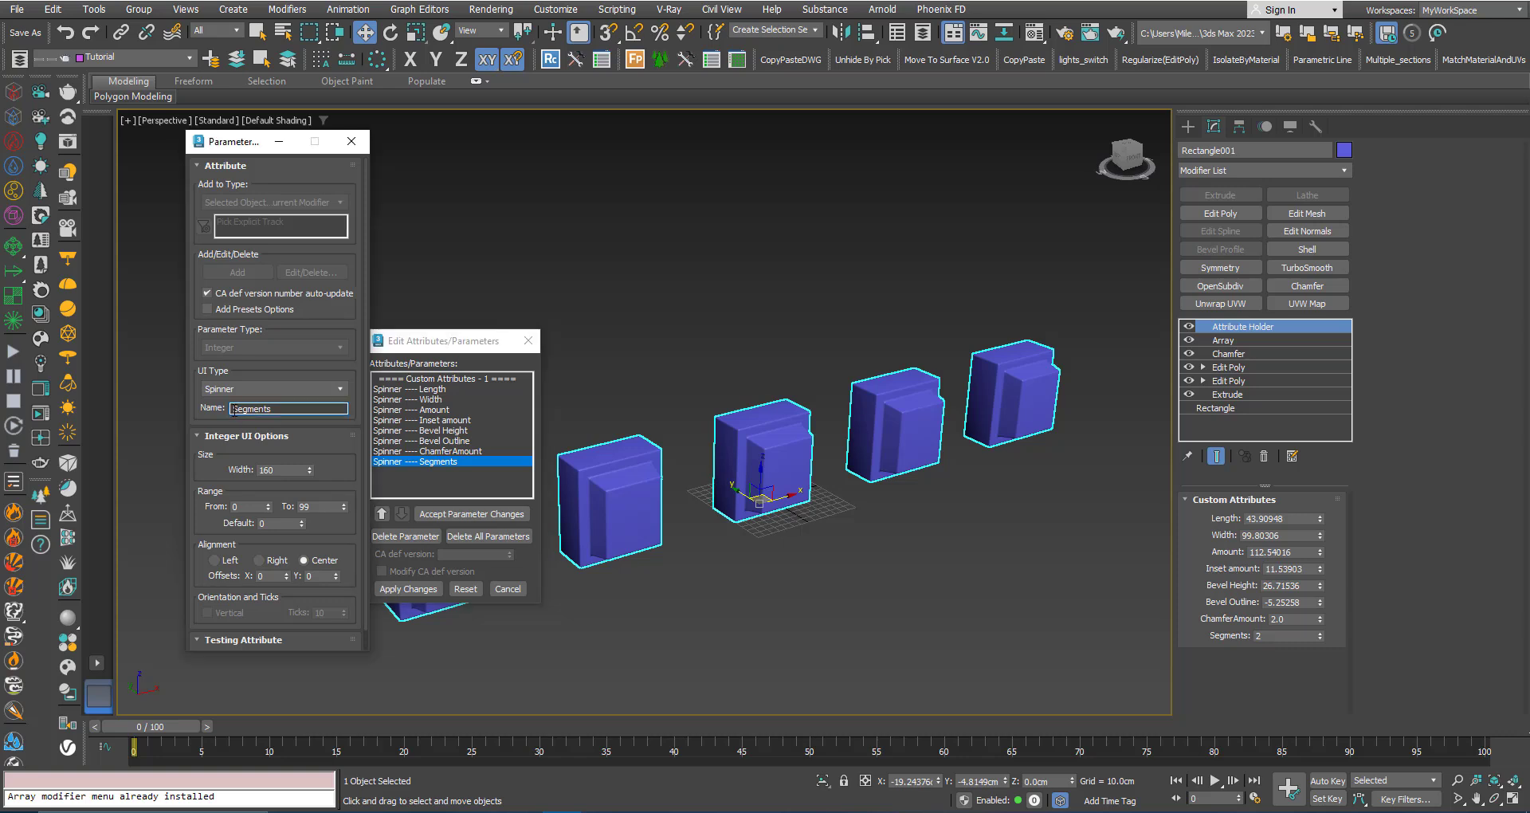
text(Chamfer)
click(403, 594)
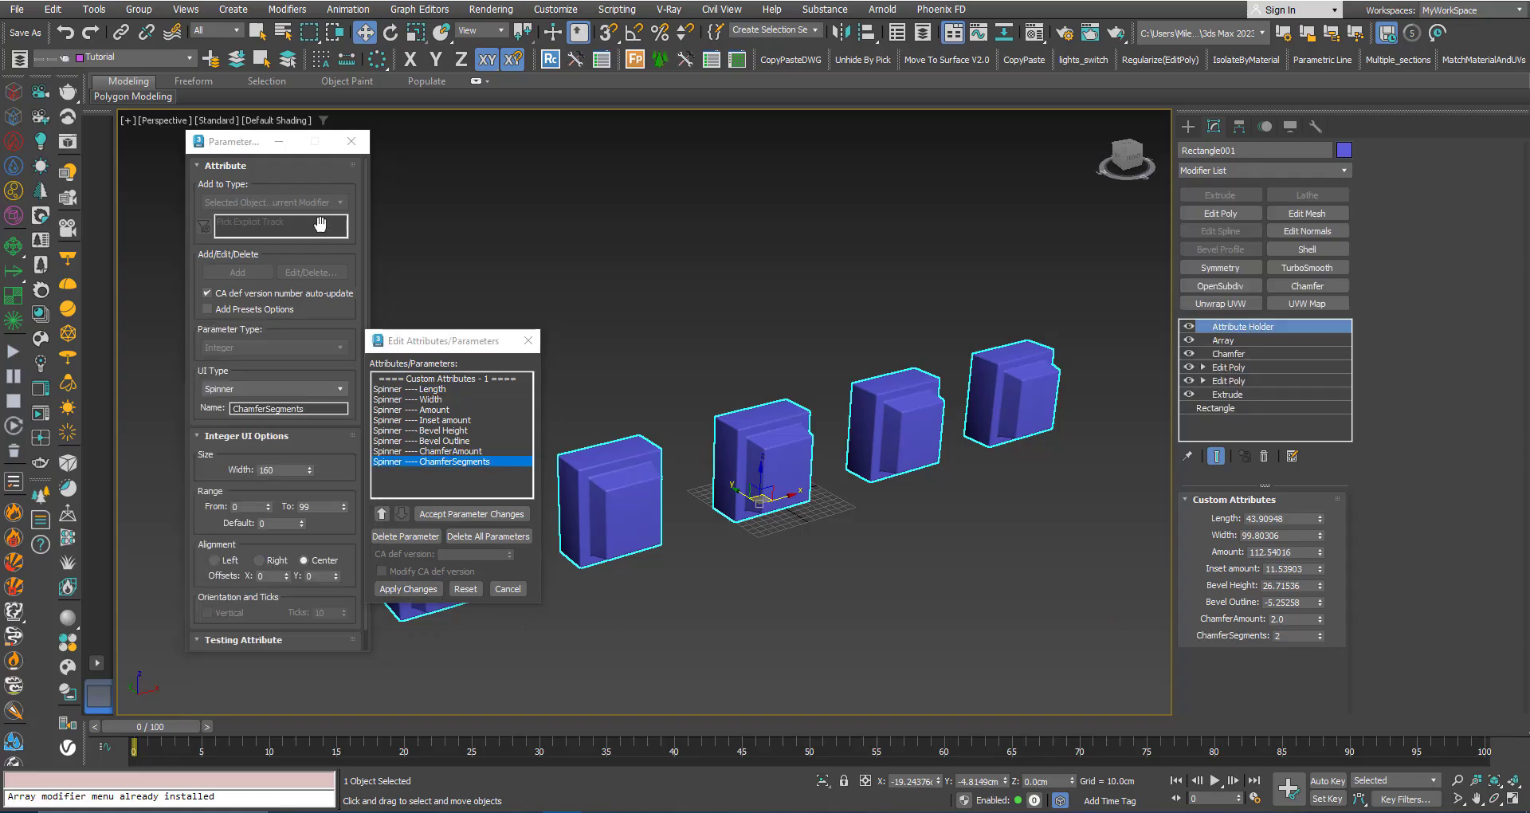
click(350, 142)
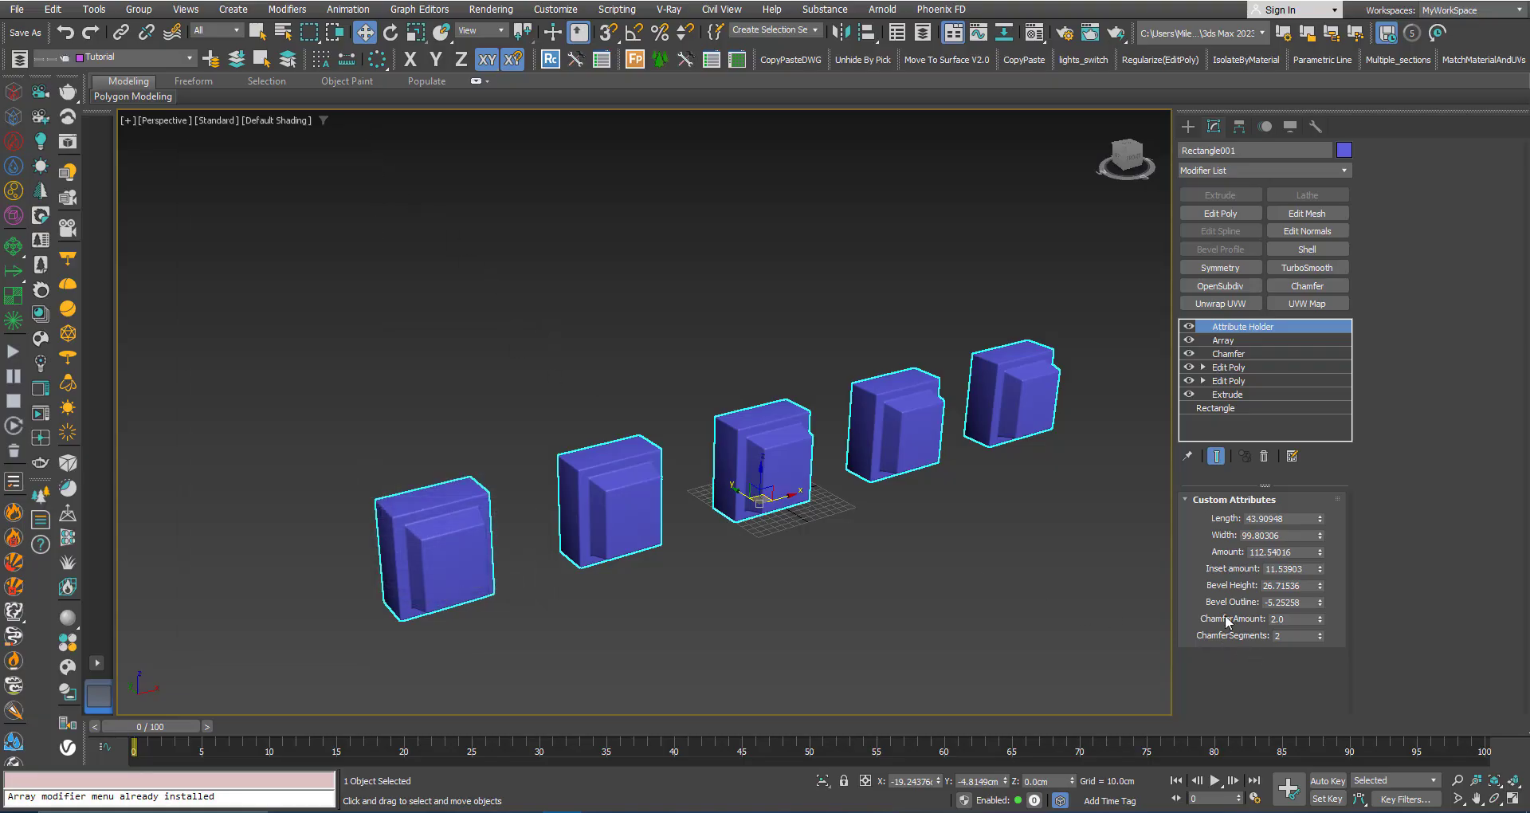
- Set ChamferSegments to 3, ChamferAmount to 2.5 and Inset amount to about 15.34, showing edged faces only while adjusting
scroll(794, 445, up, 4)
key(F4)
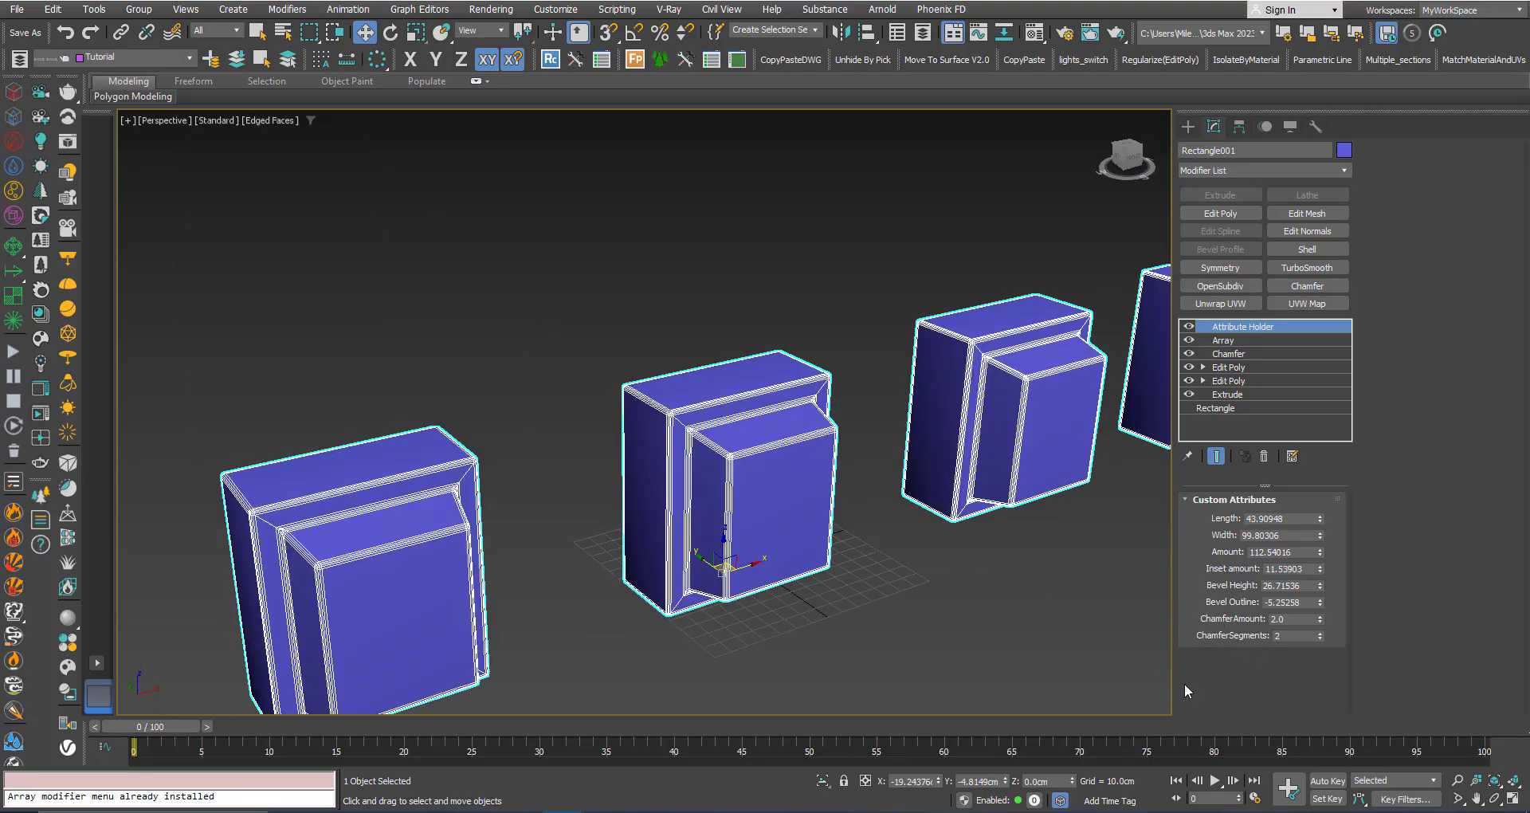
click(1319, 637)
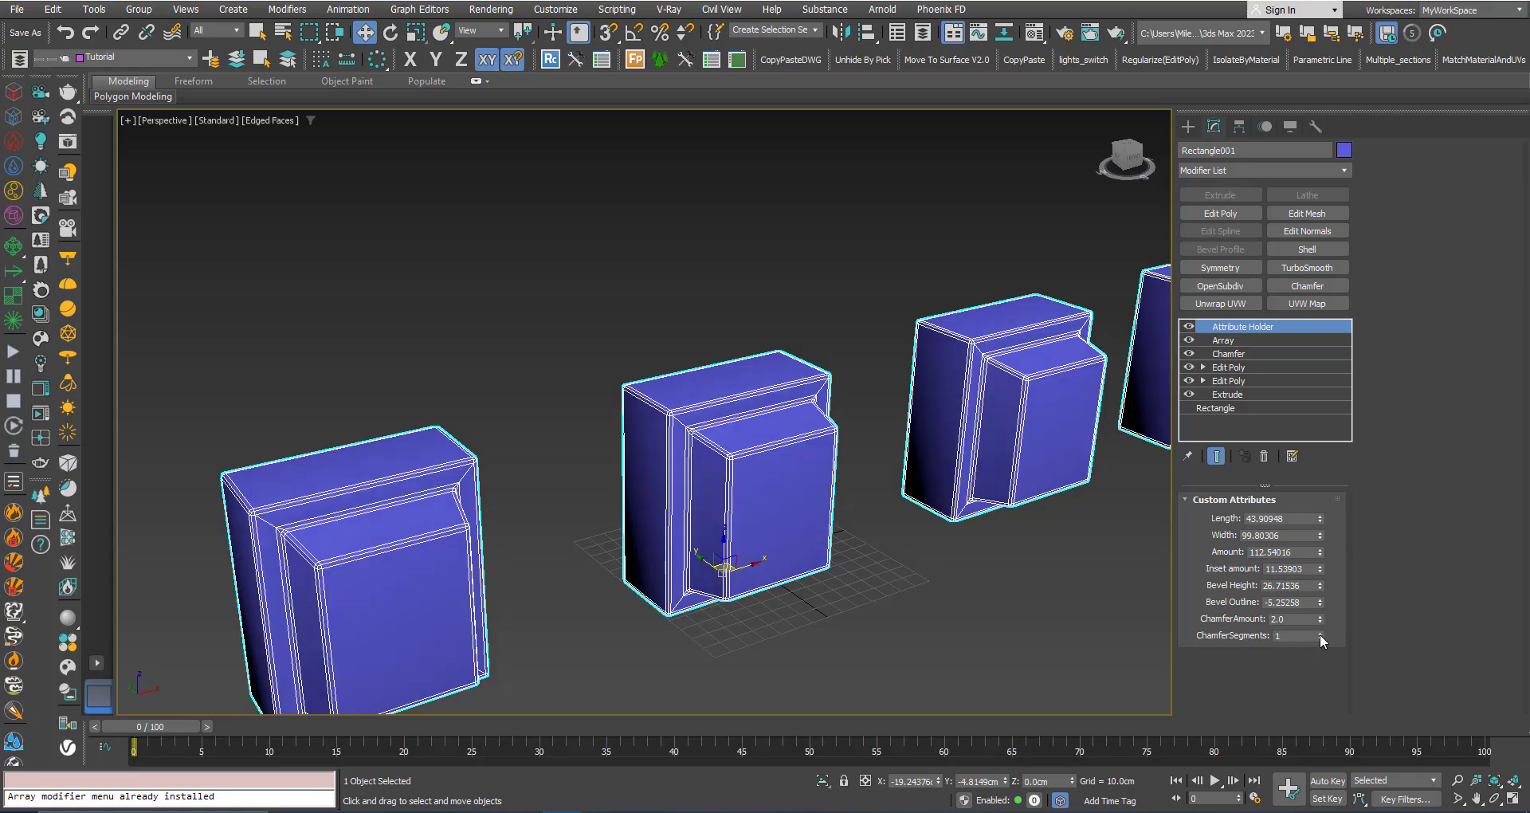
click(1319, 633)
click(1319, 633)
drag(1322, 619, 1324, 539)
scroll(874, 491, down, 6)
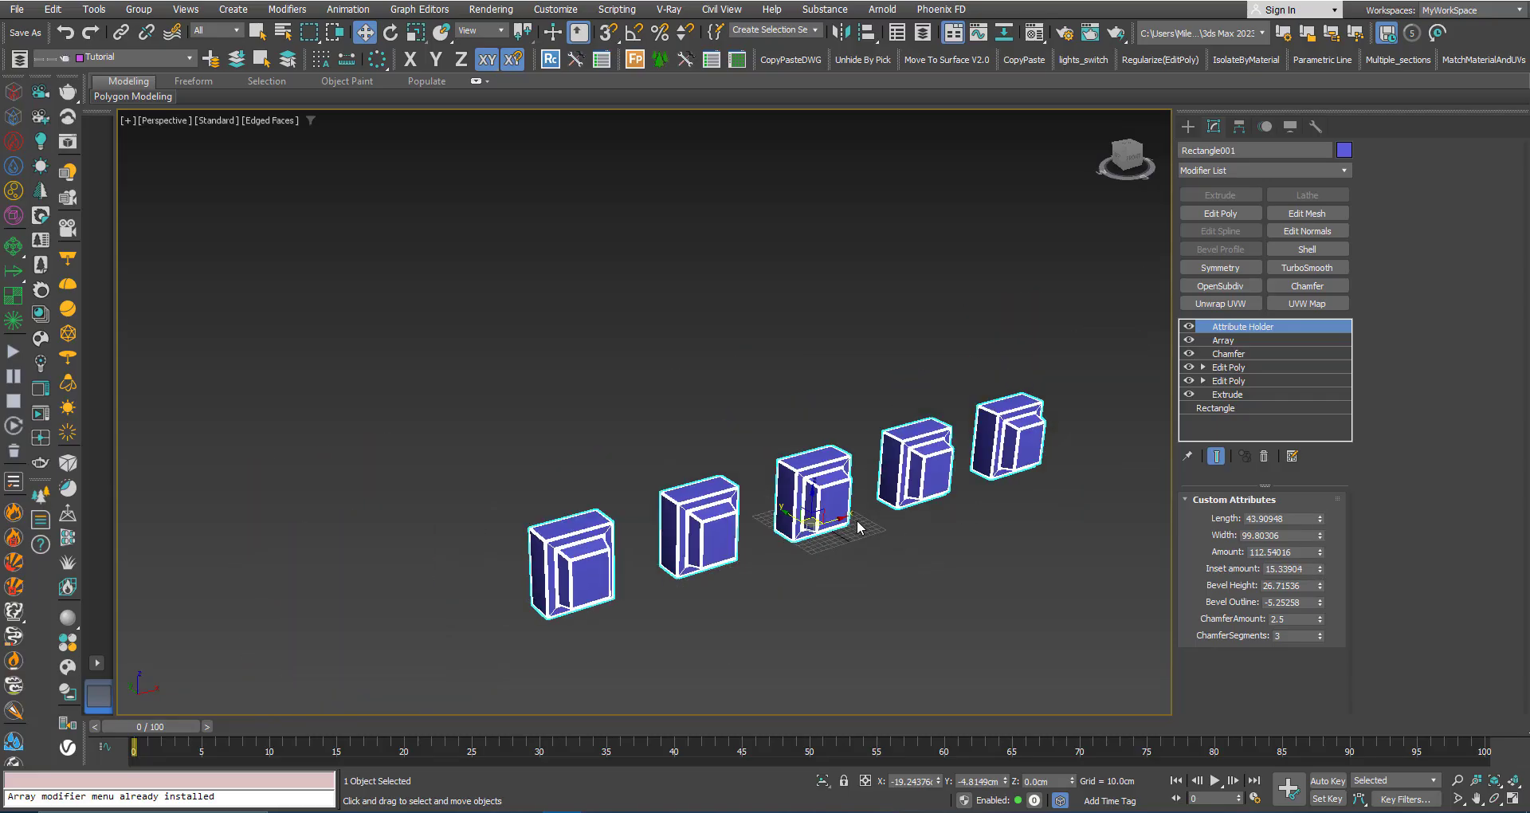
middle_drag(875, 491, 805, 526)
key(F4)
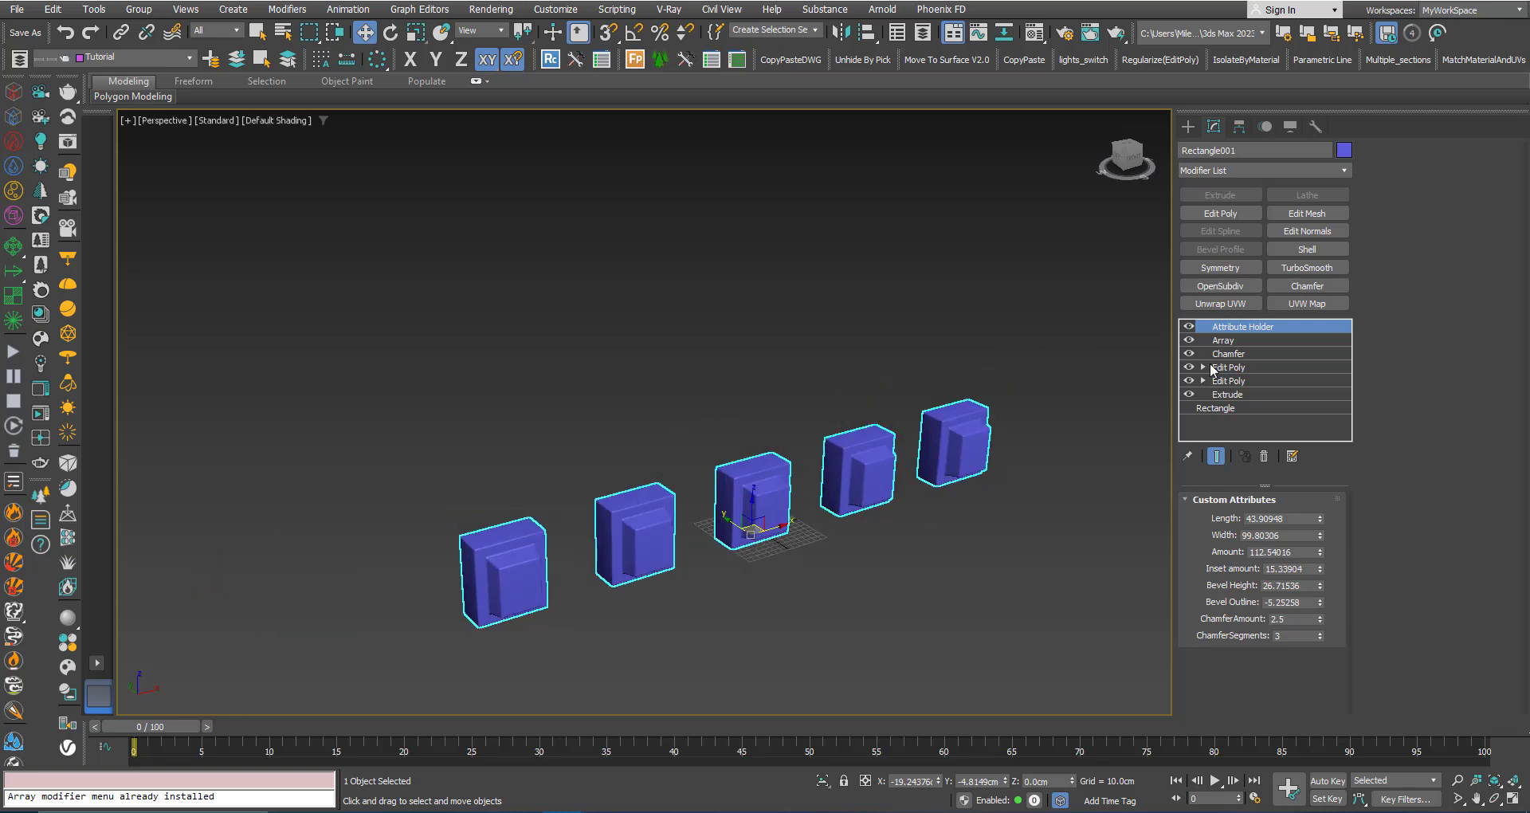
- Open the Curve Editor for the block and expand Rectangle001's modified object down to the Array modifier's parameter tracks
right_click(721, 502)
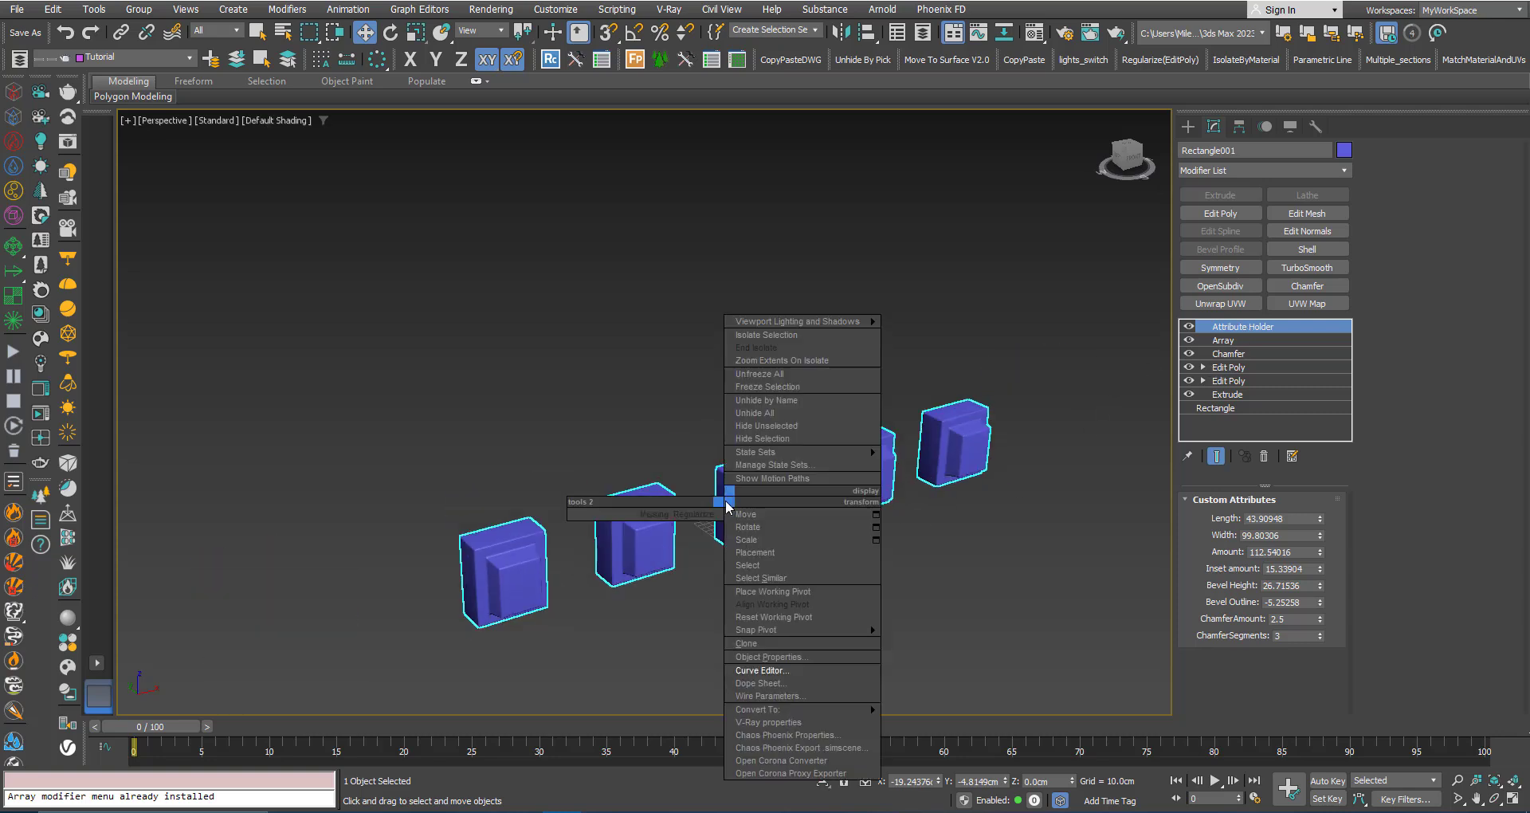
click(771, 670)
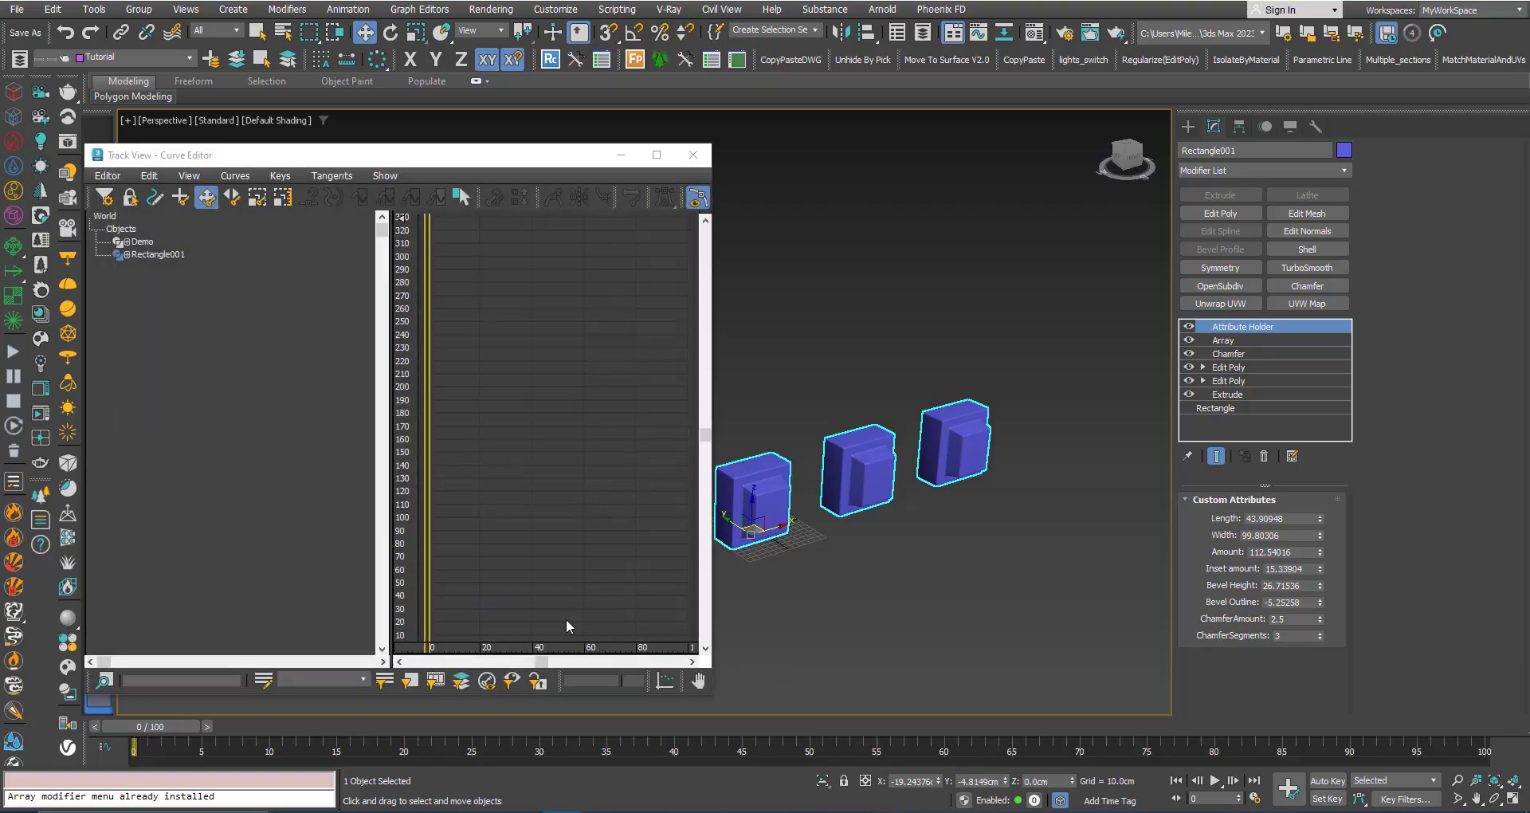
click(126, 254)
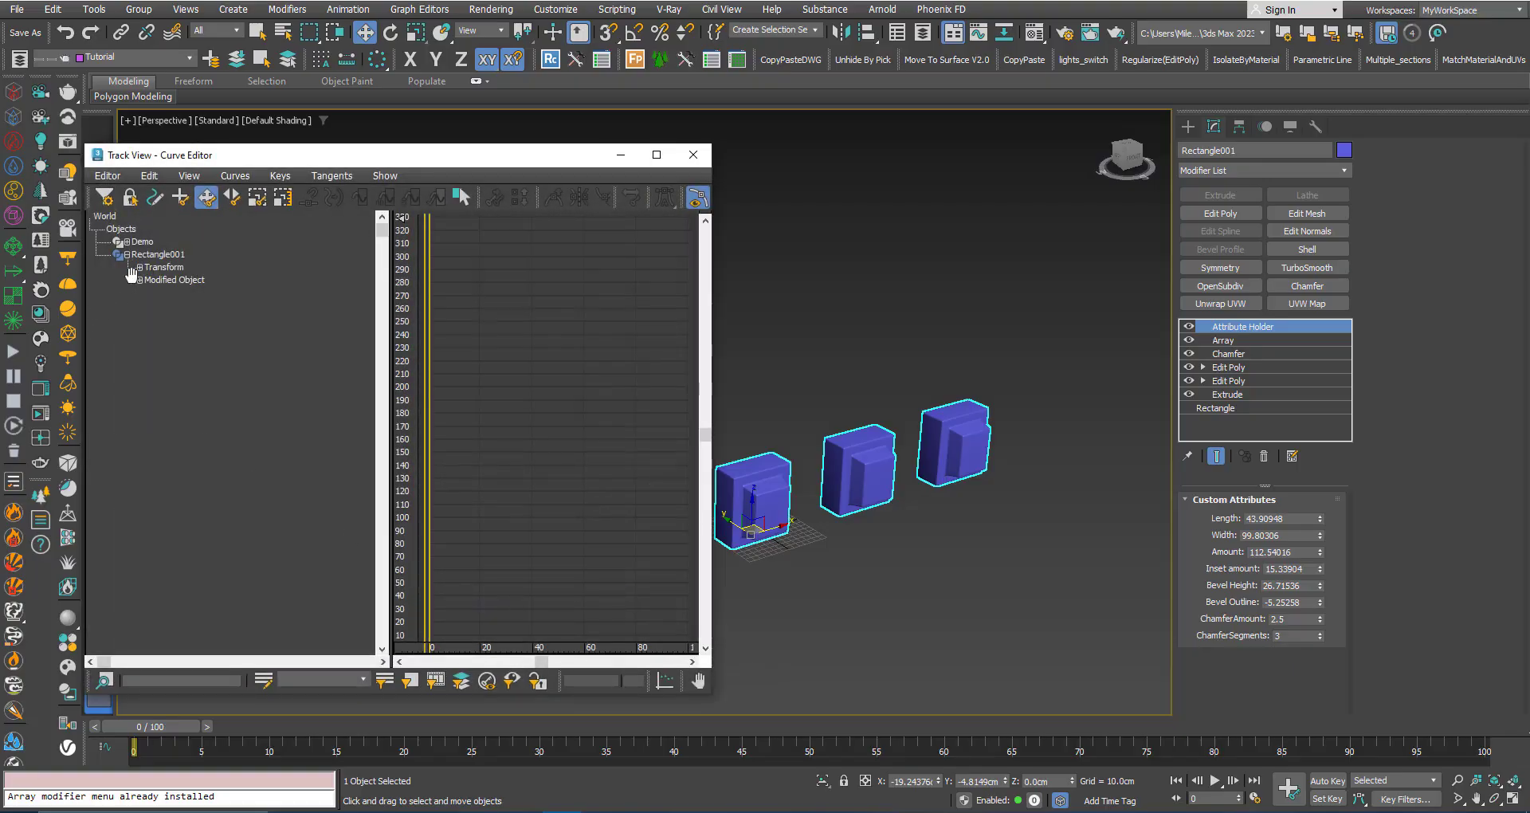
click(139, 279)
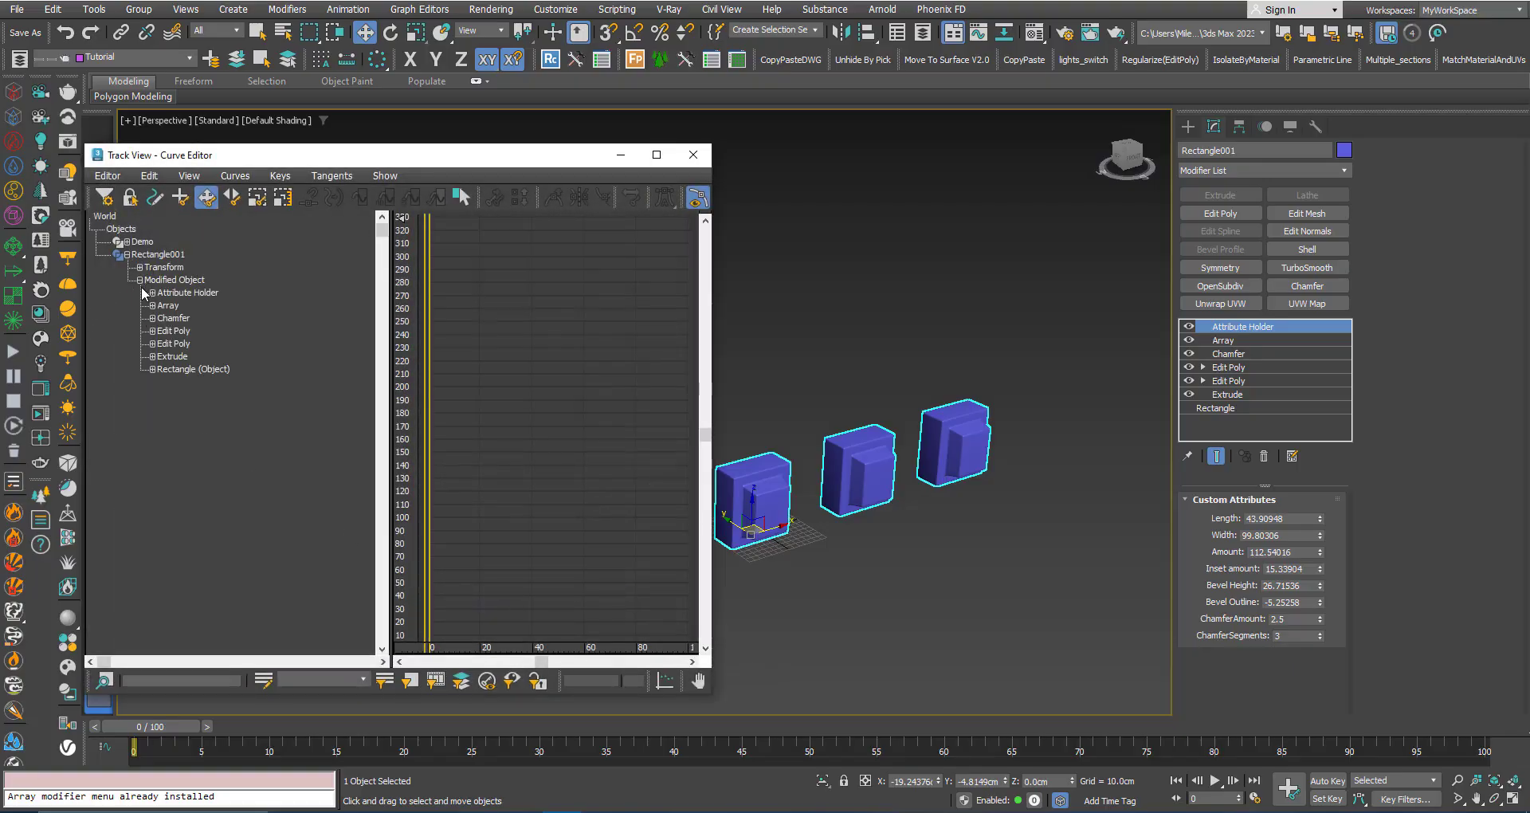
click(153, 306)
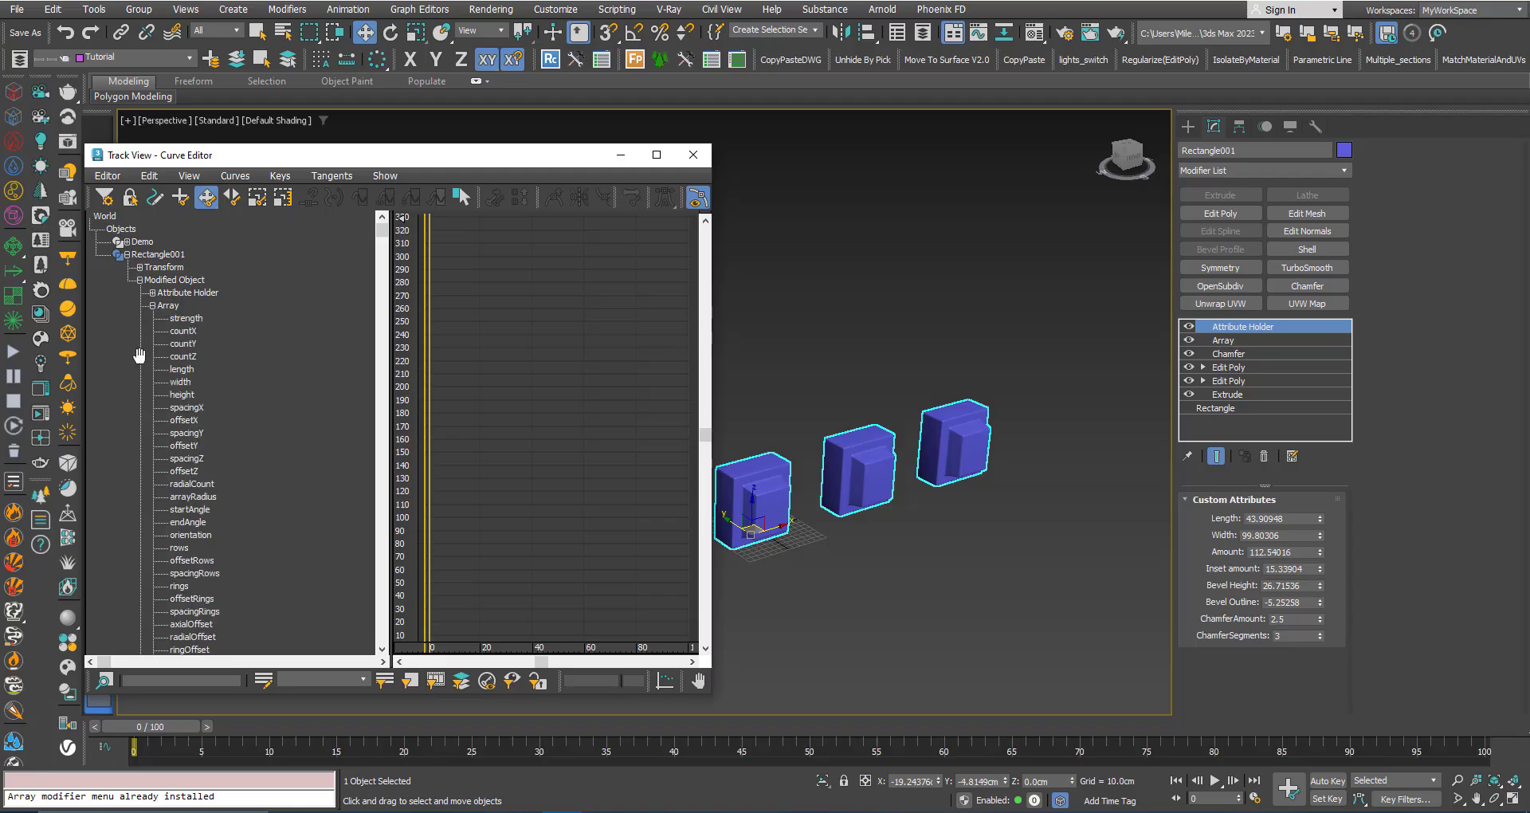
- Publish the Array modifier's countX parameter to the block's Top Object Space Modifier
click(180, 332)
right_click(182, 338)
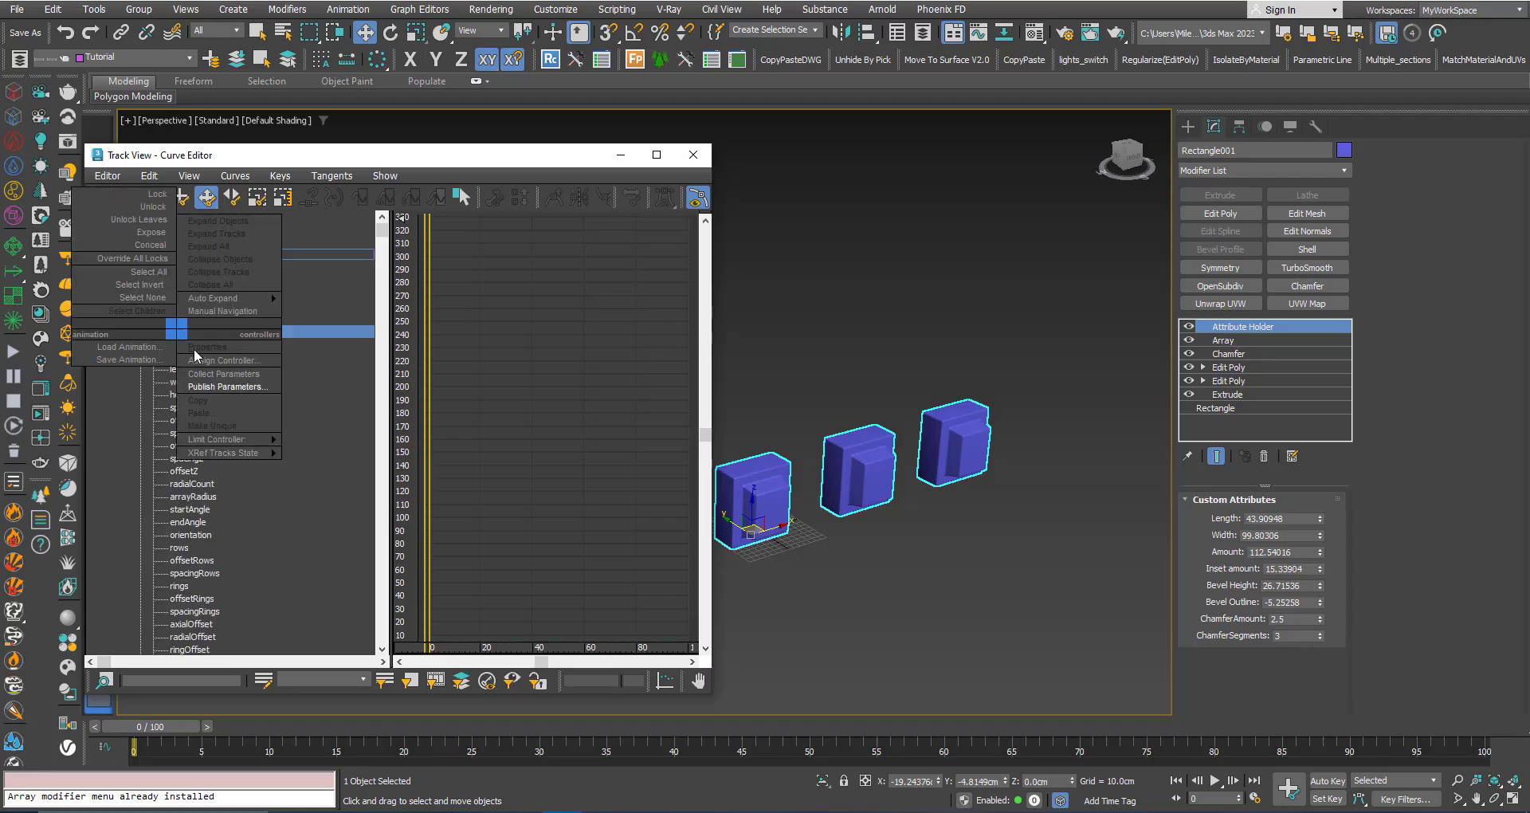
click(213, 386)
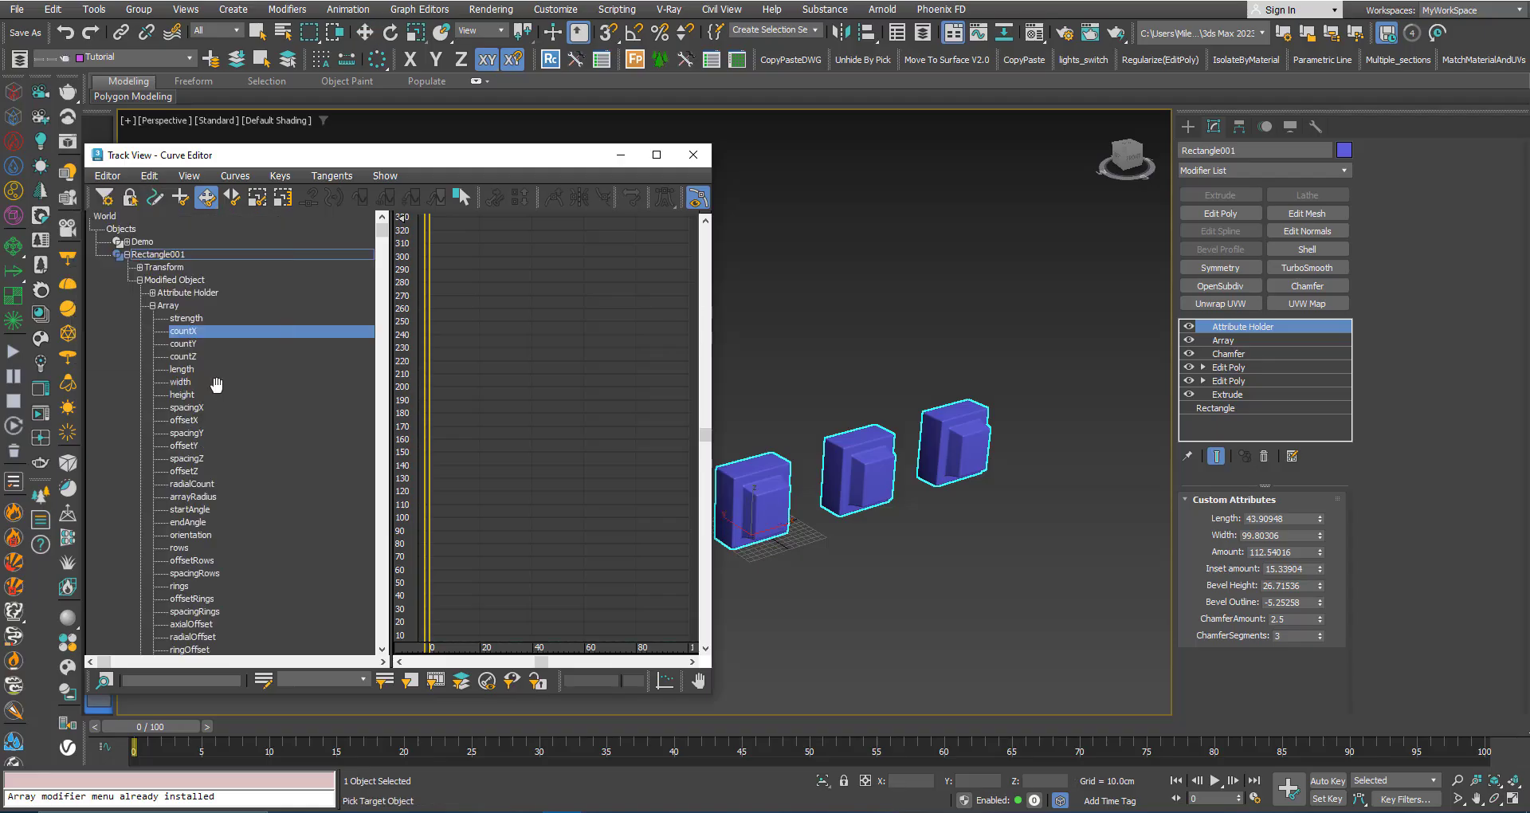
click(745, 511)
click(749, 507)
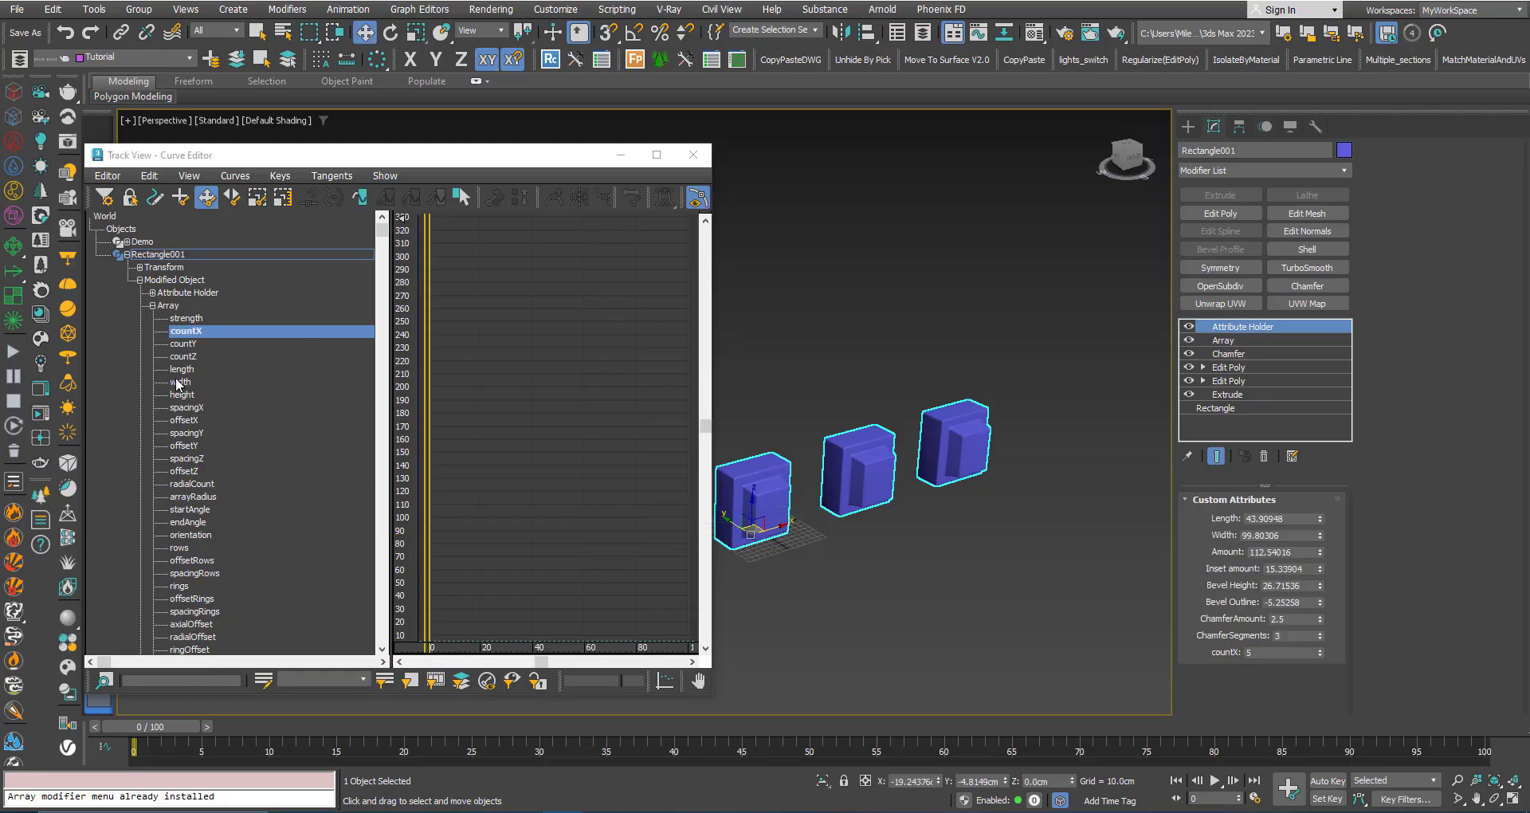
- Publish the Array modifier's offsetX parameter to the block's Top Object Space Modifier
click(182, 421)
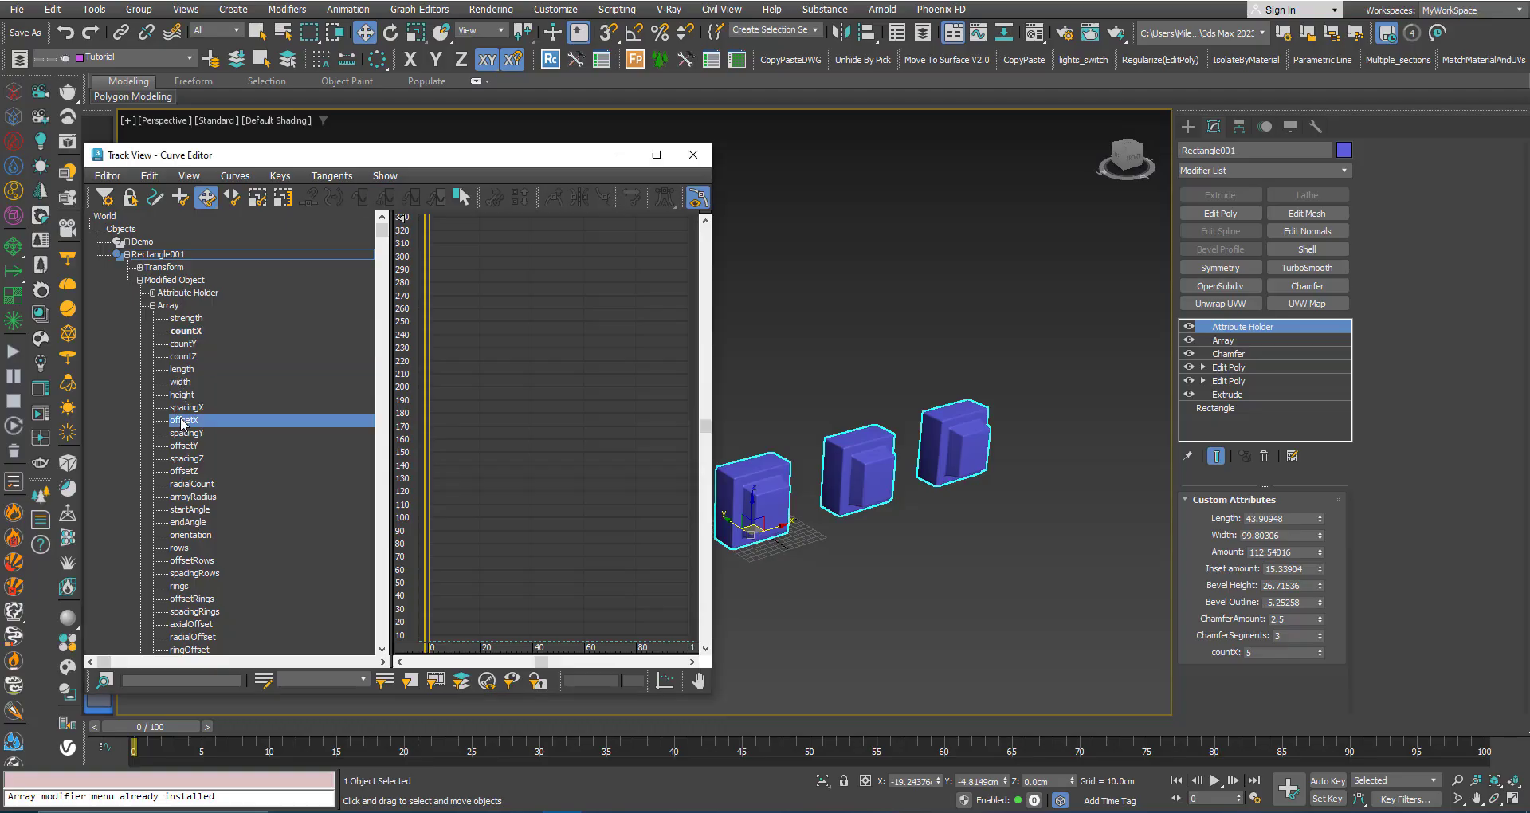
right_click(183, 423)
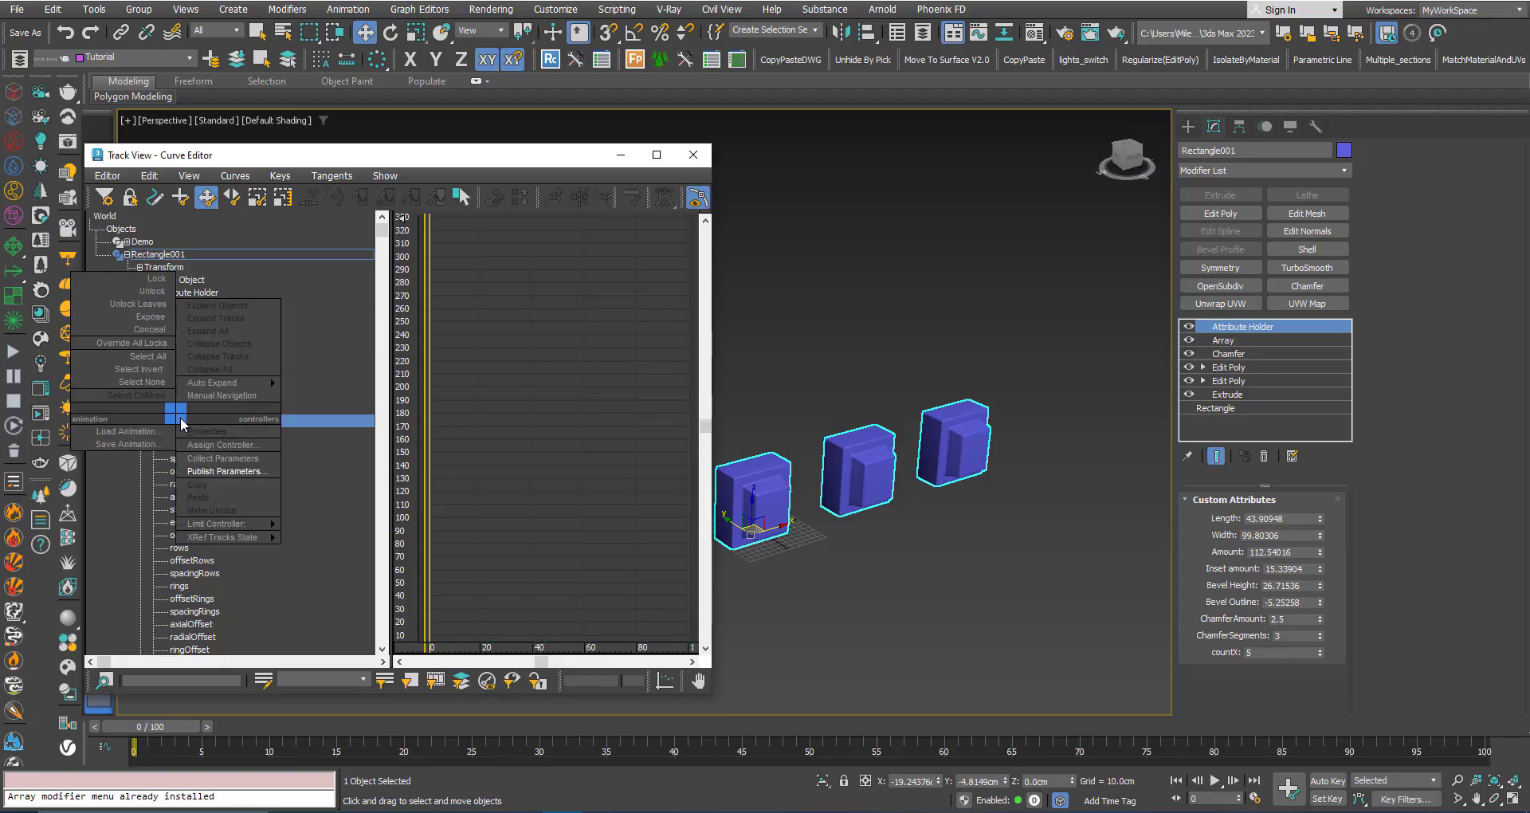
click(199, 471)
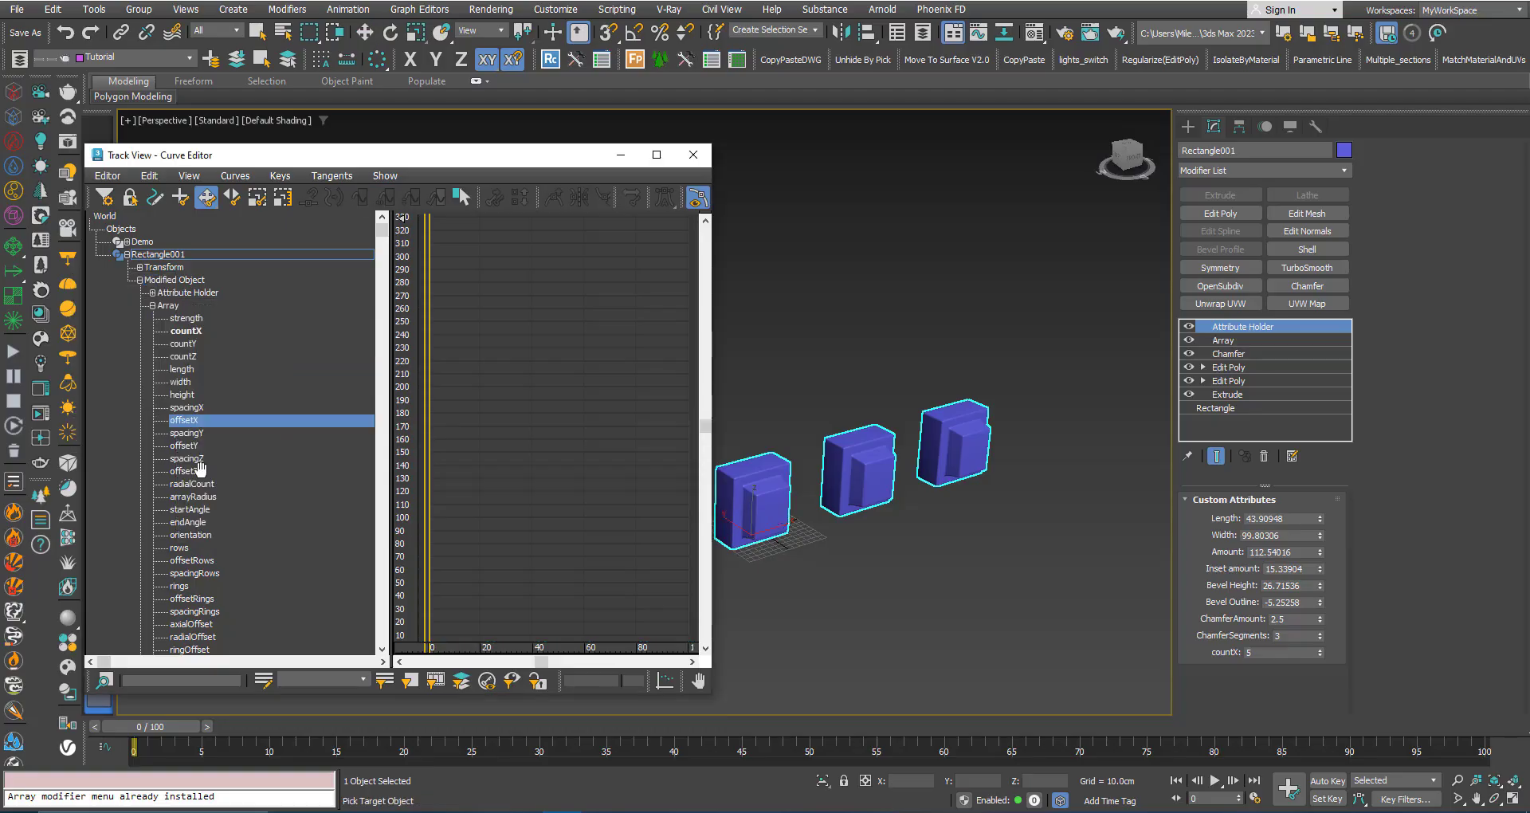
click(757, 510)
click(761, 518)
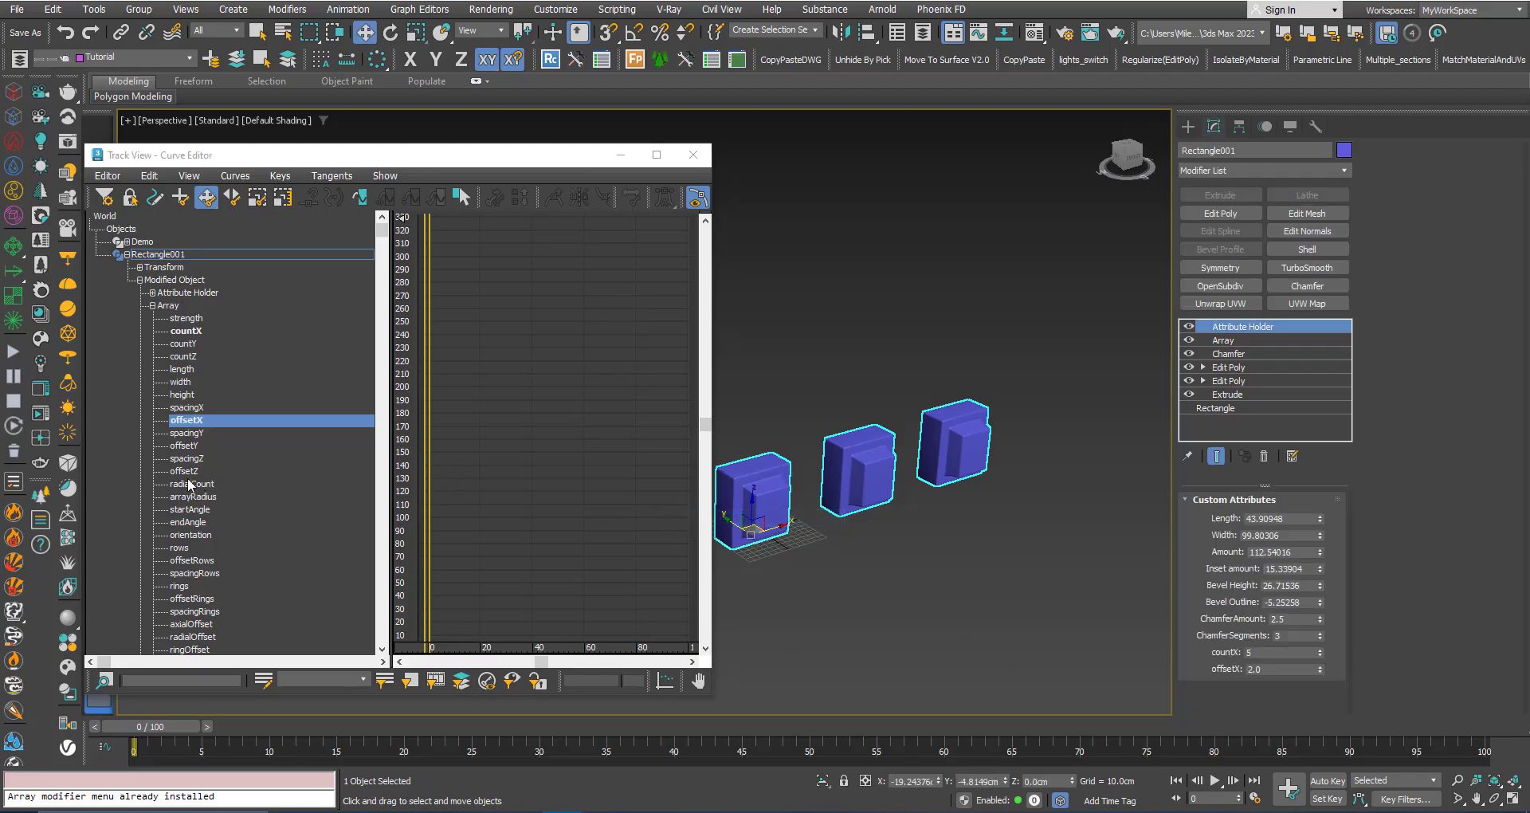
- Publish the Array modifier's countZ parameter to the block's Top Object Space Modifier
click(185, 356)
right_click(186, 356)
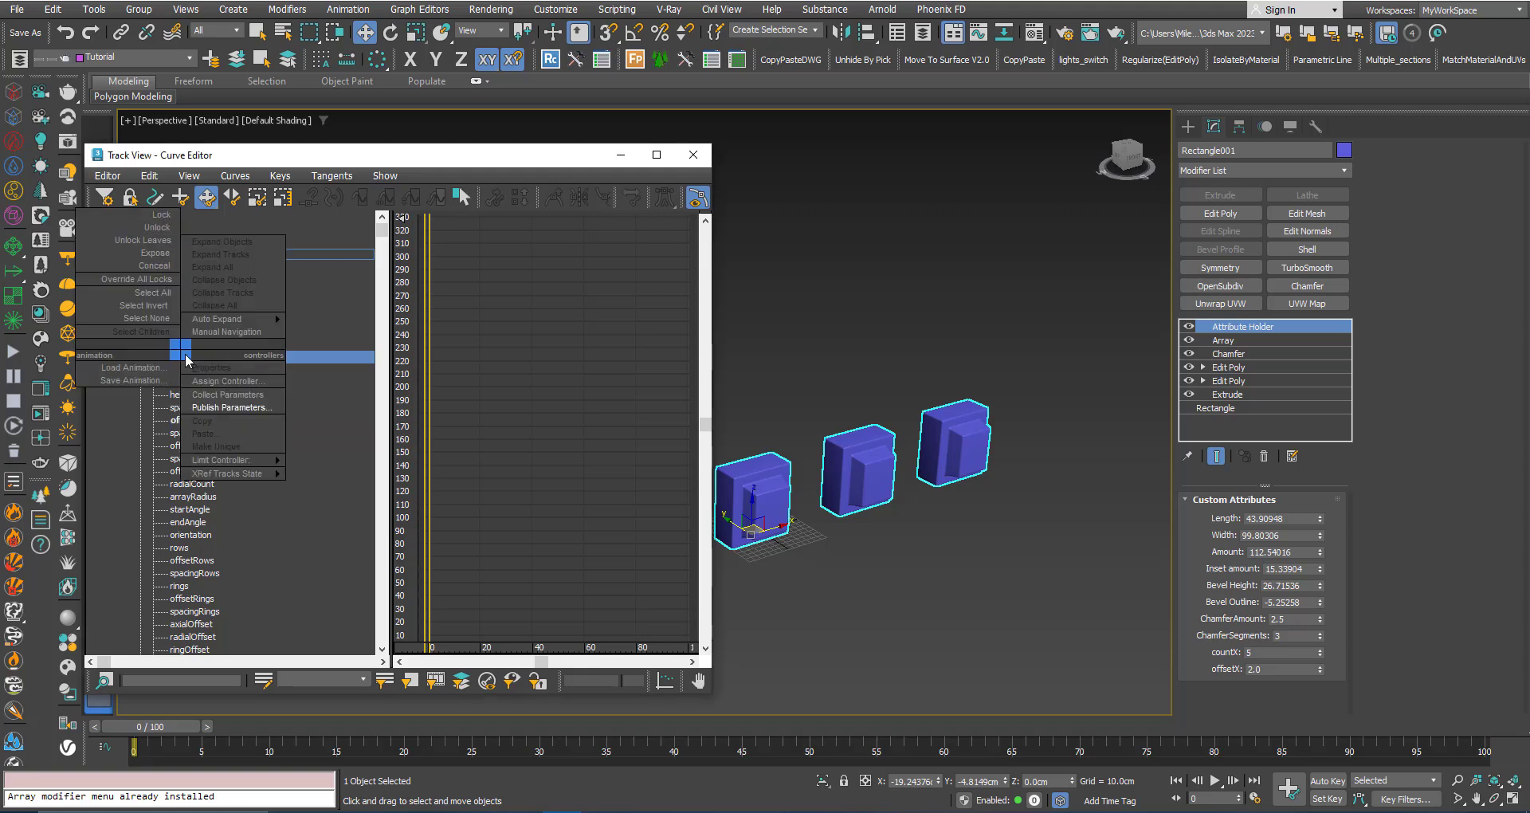
click(214, 407)
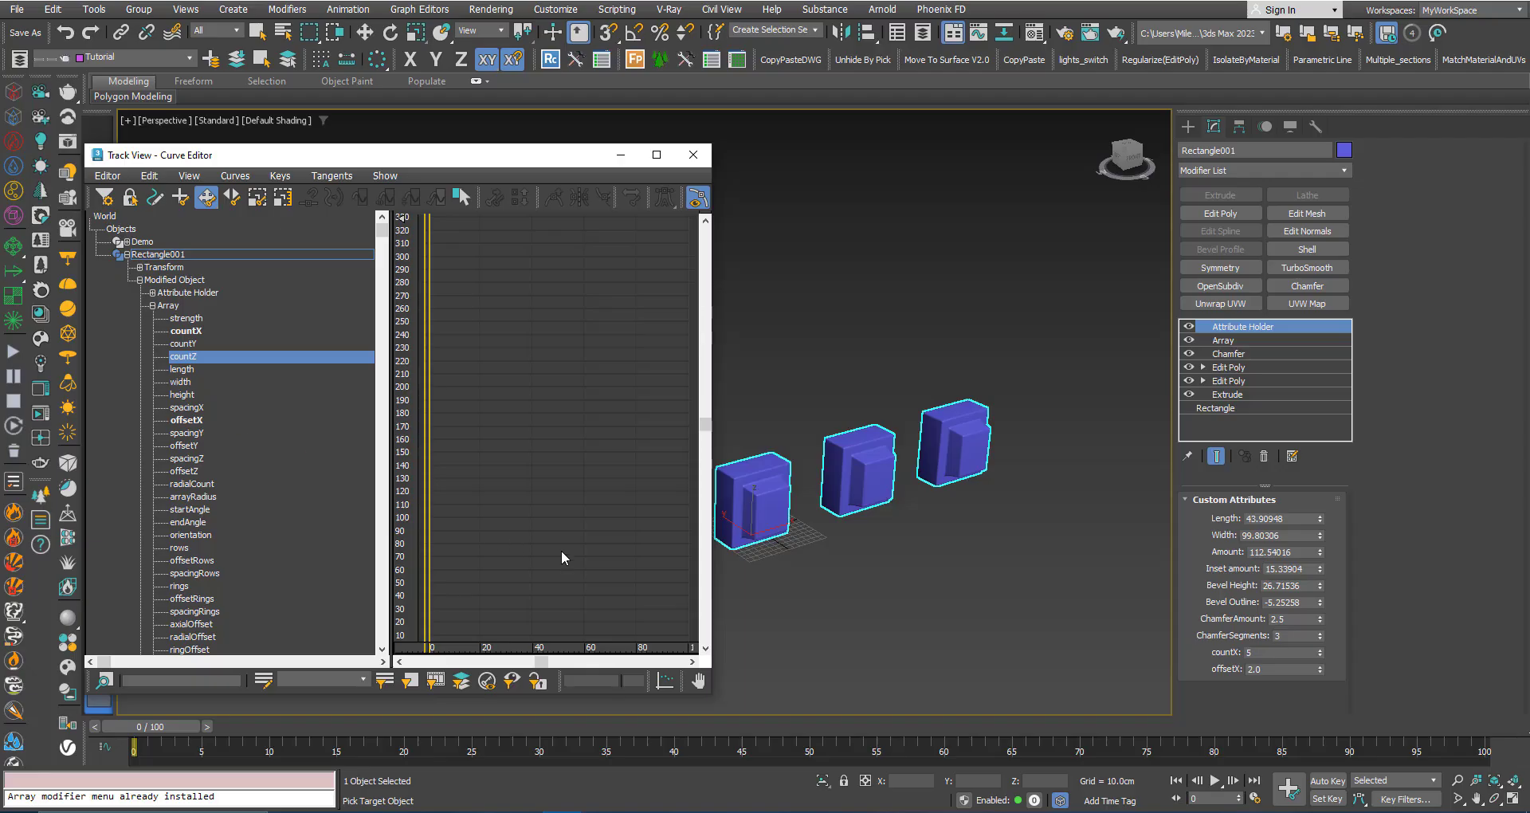
click(762, 502)
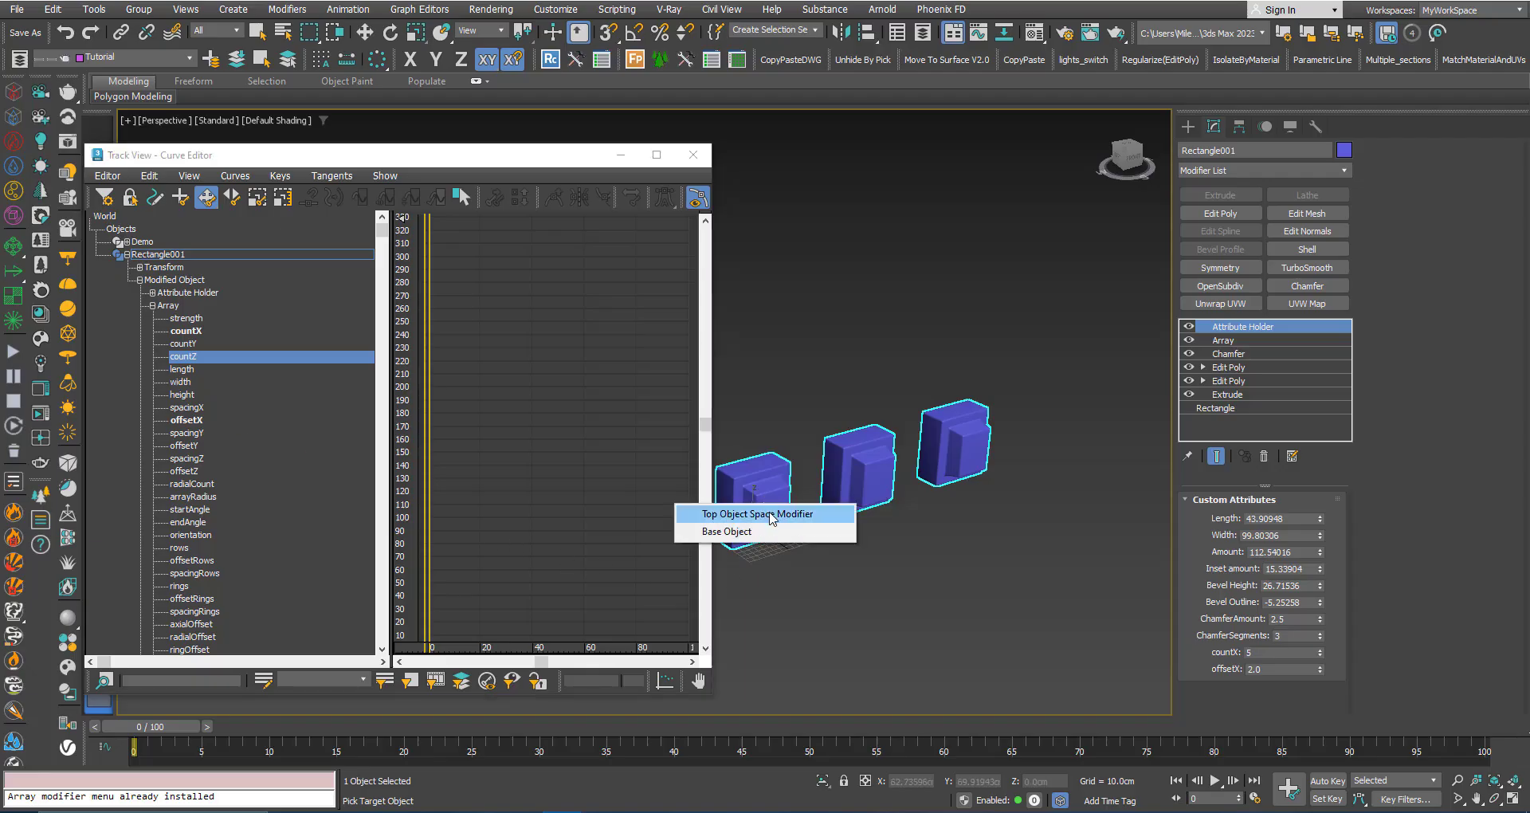
click(770, 514)
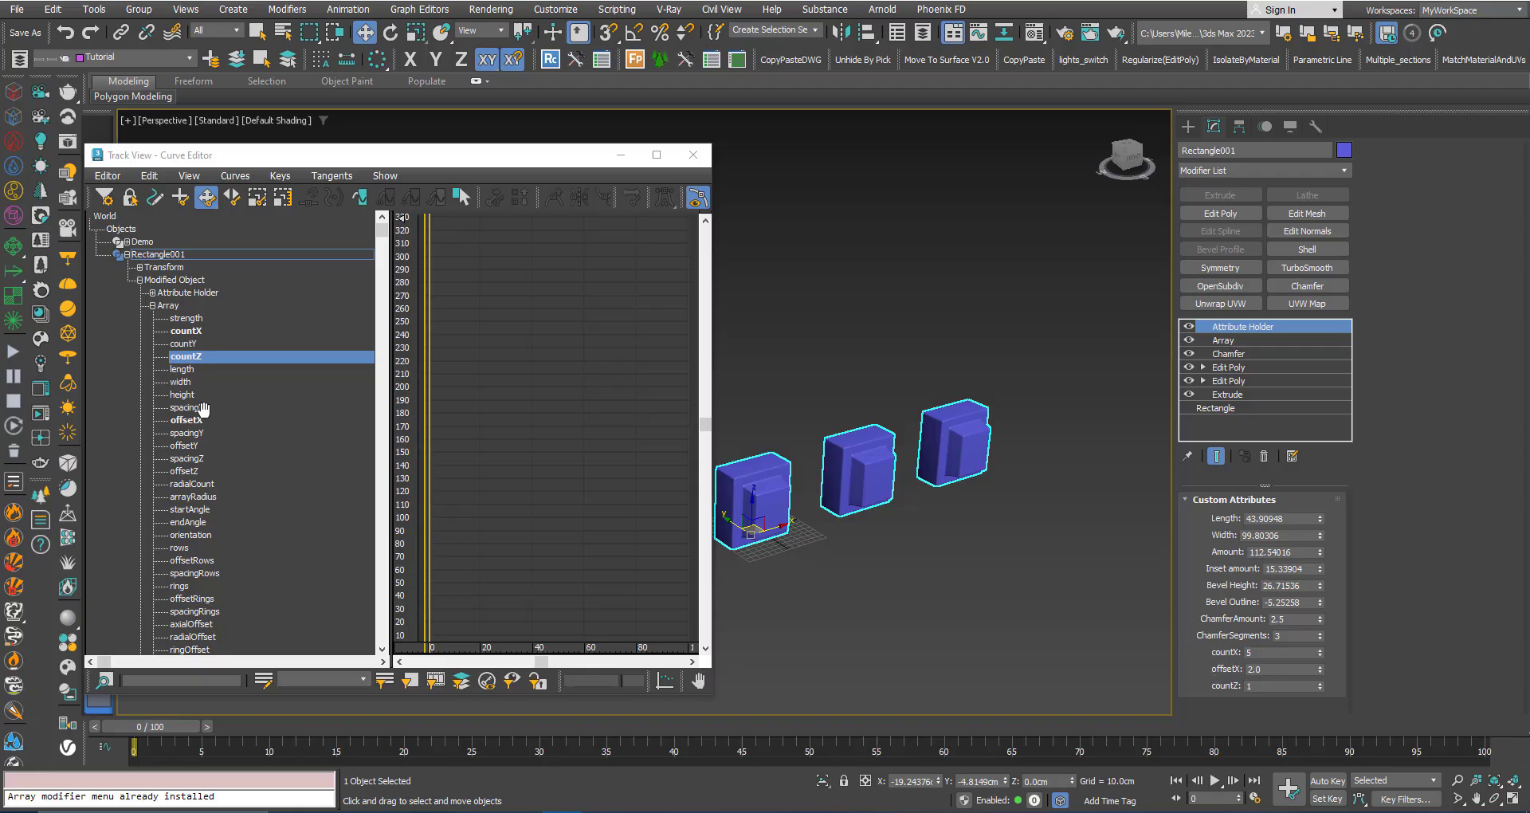
- Publish the Array modifier's offsetZ parameter to the block's Top Object Space Modifier and close the Curve Editor
click(190, 471)
right_click(189, 475)
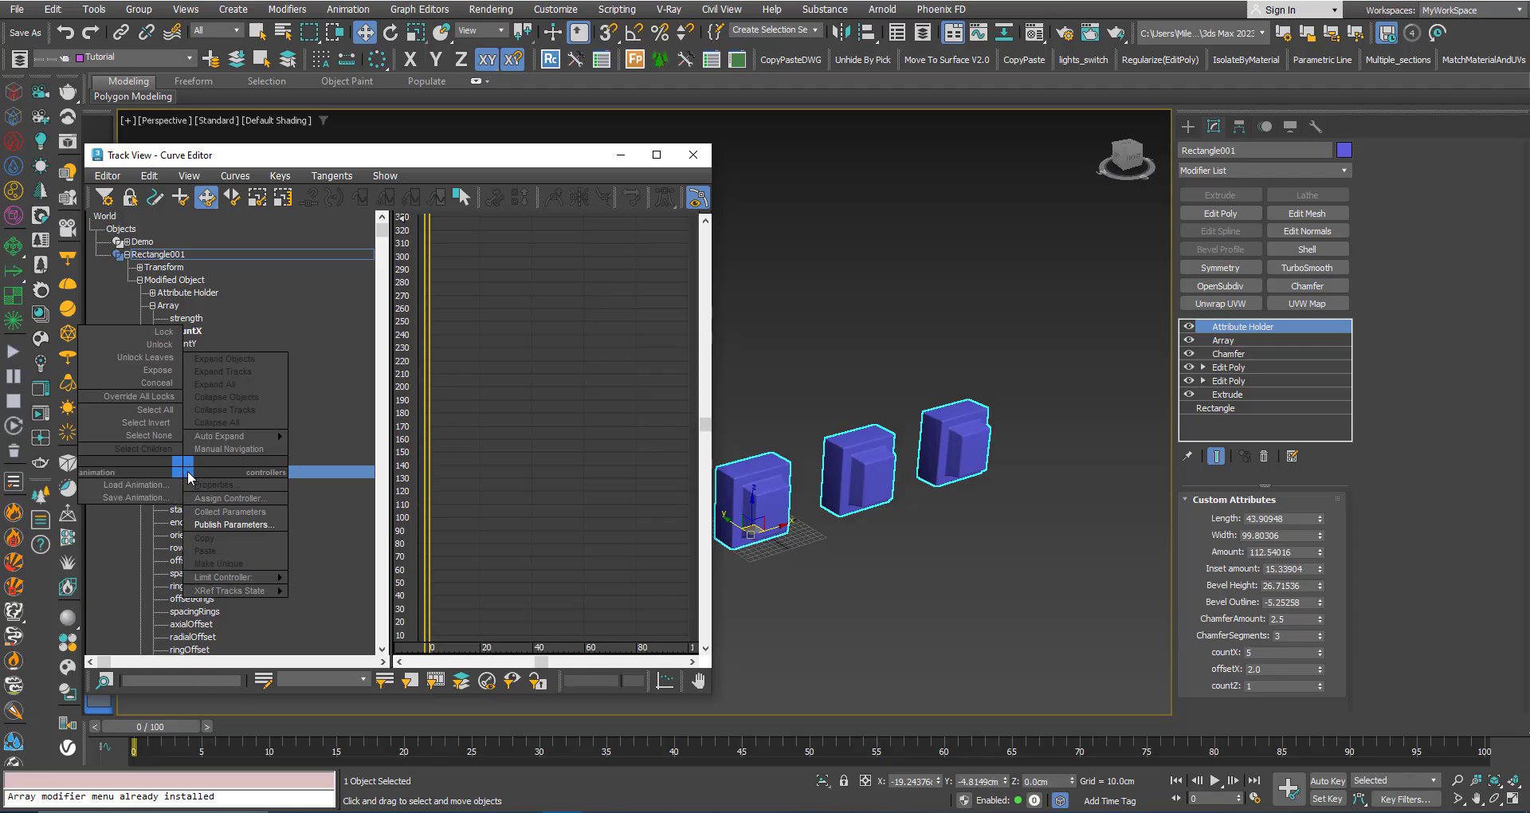
click(223, 525)
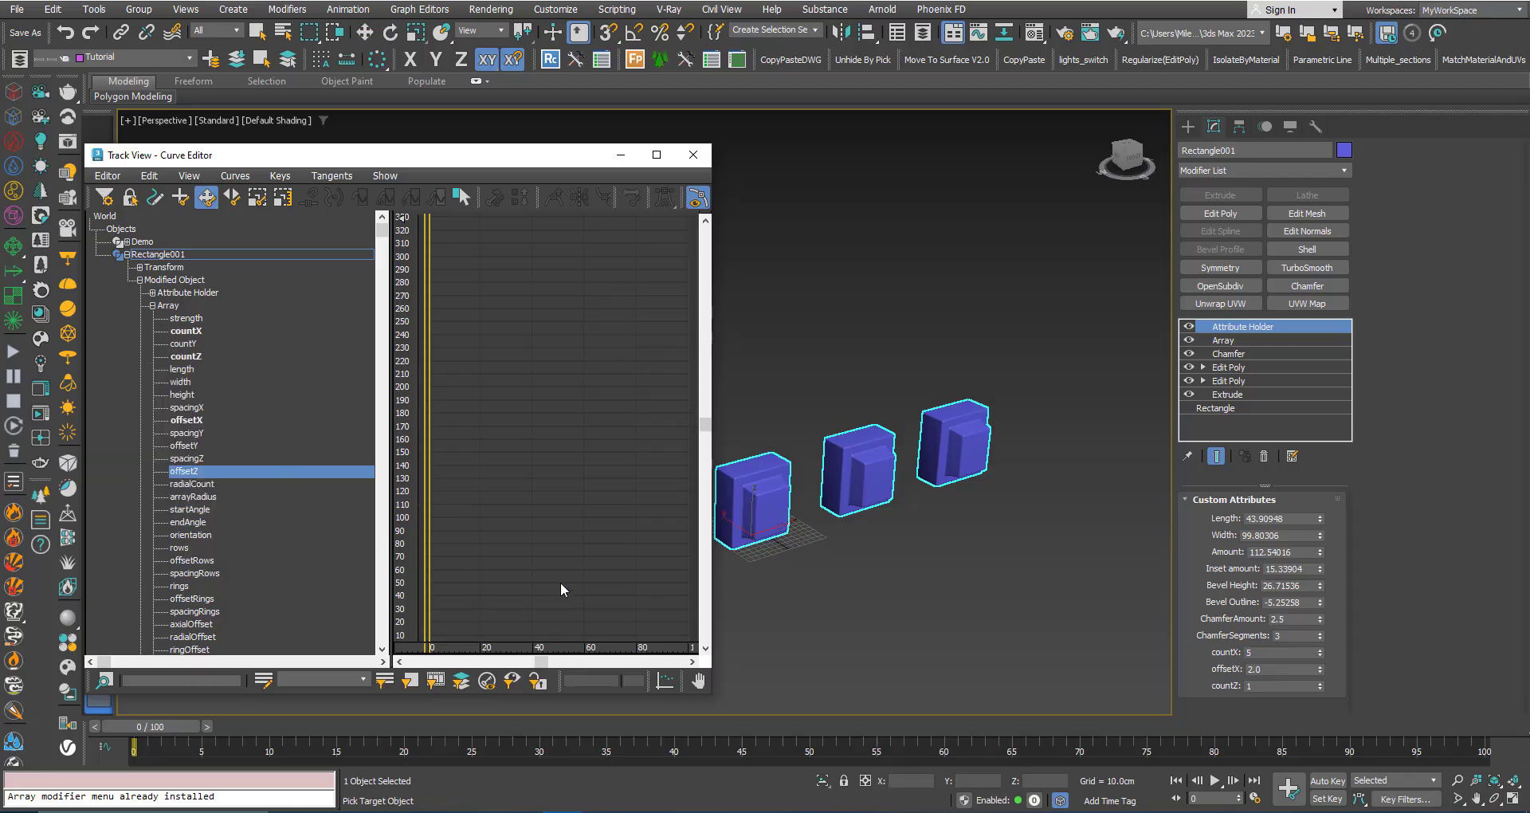
click(780, 502)
click(781, 512)
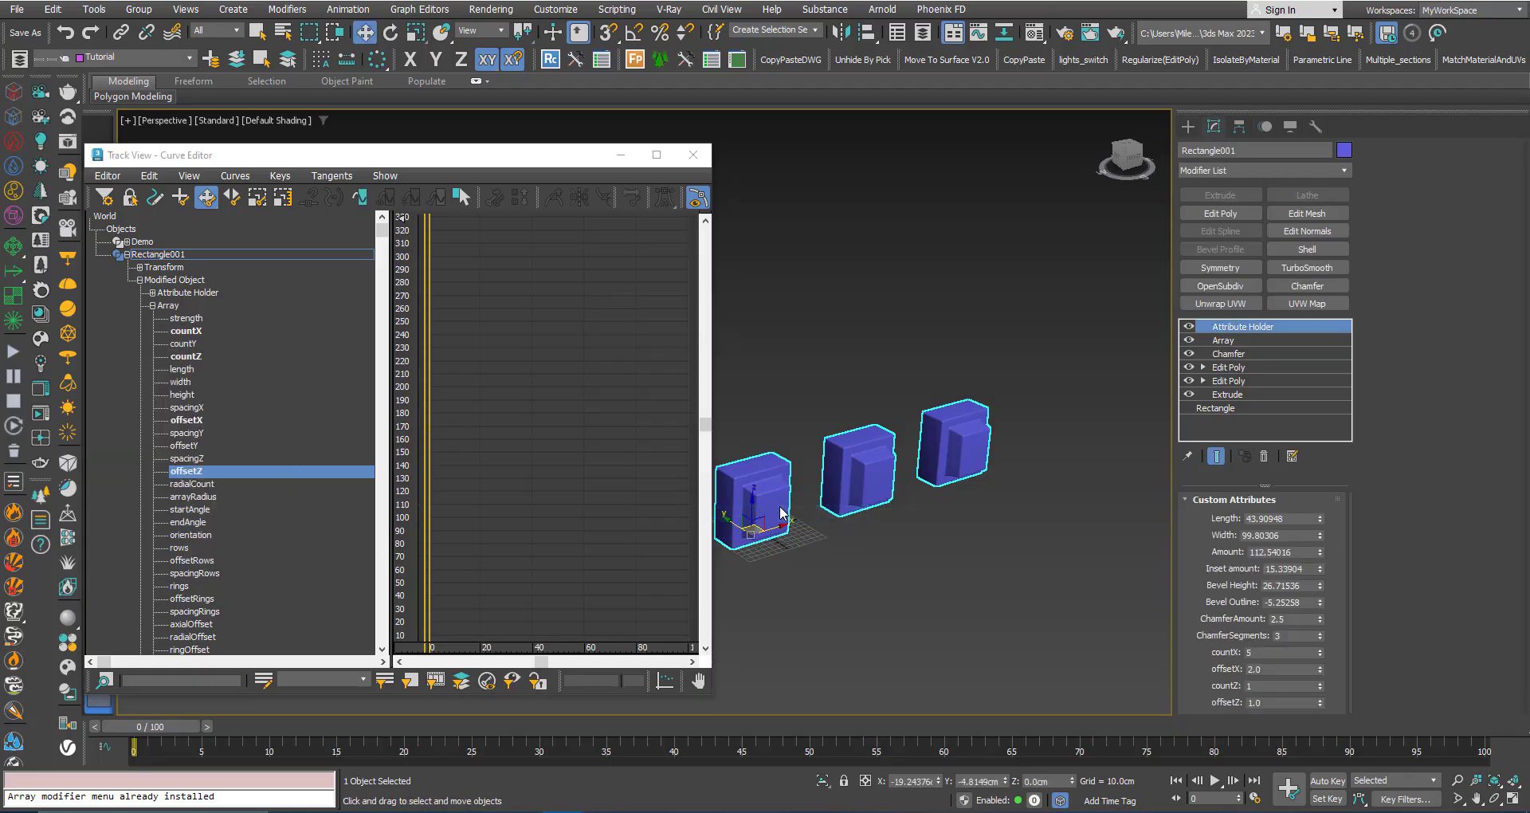
click(693, 155)
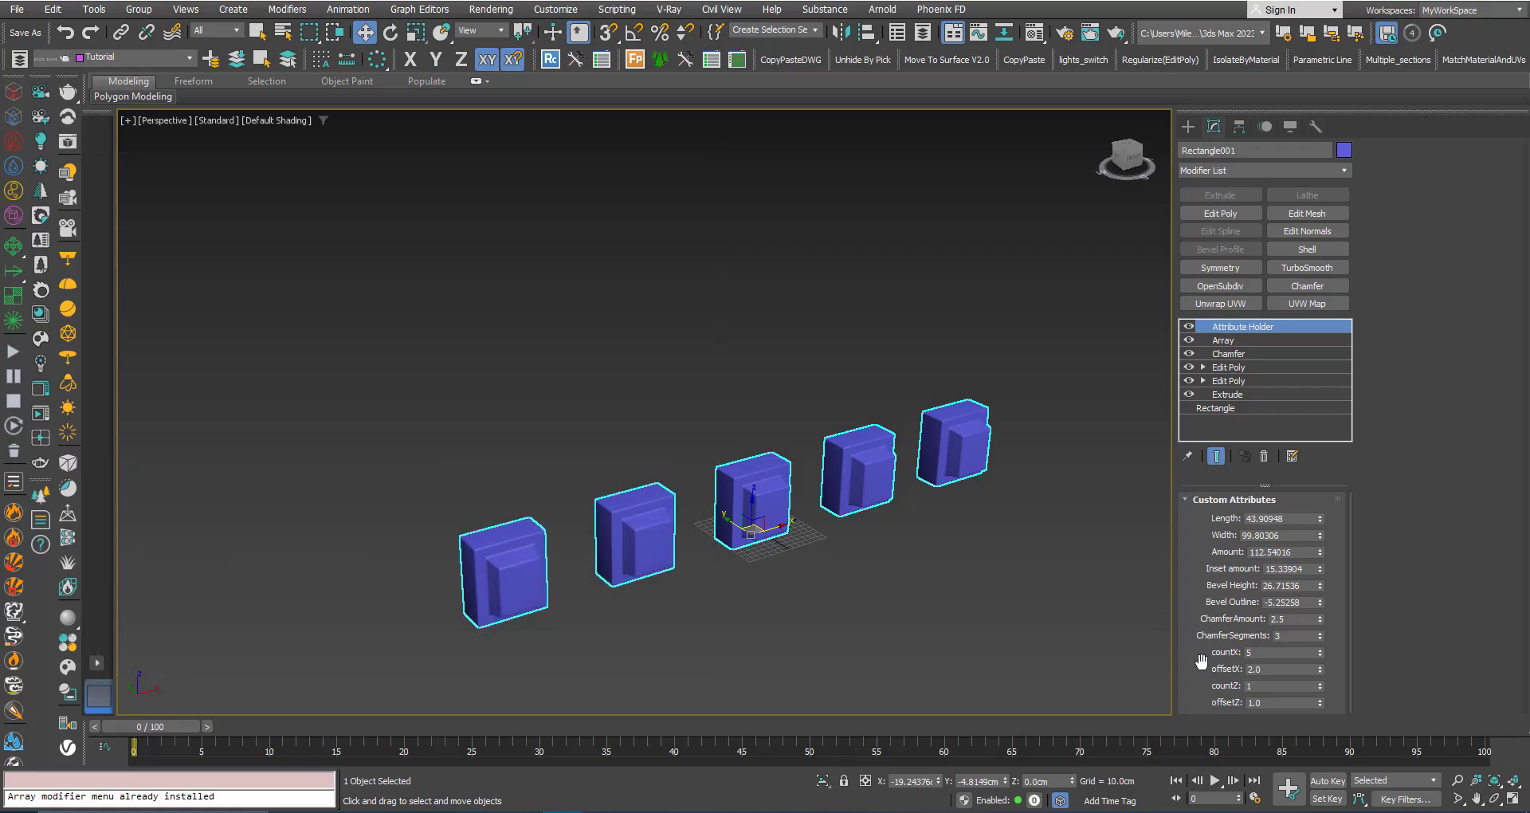
- Make room for all custom attributes, and set countX to 6 and offsetX to 1.6
drag(1266, 485, 1265, 462)
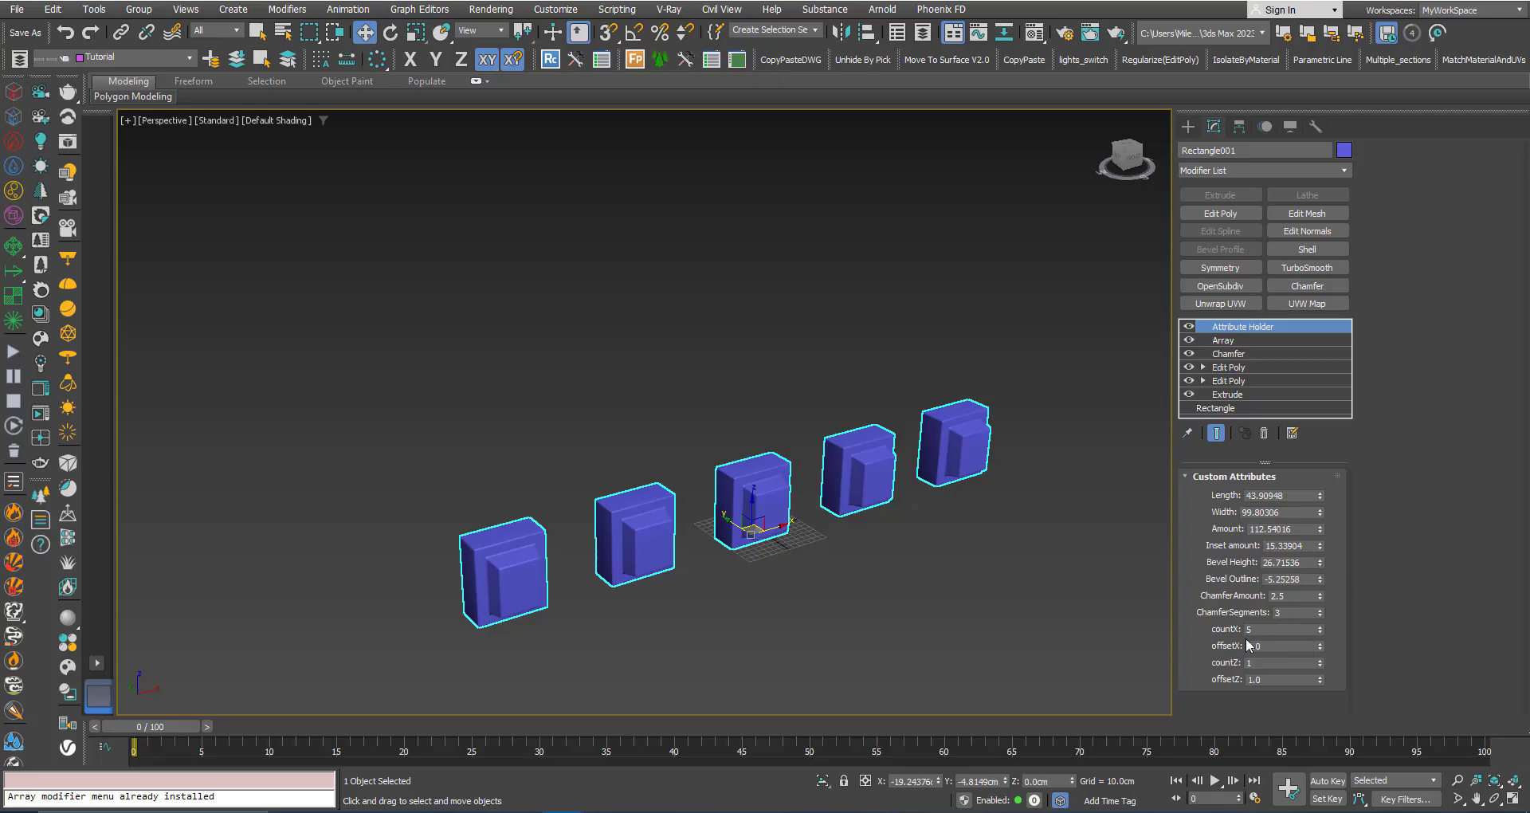
click(1319, 626)
click(1320, 626)
click(1319, 627)
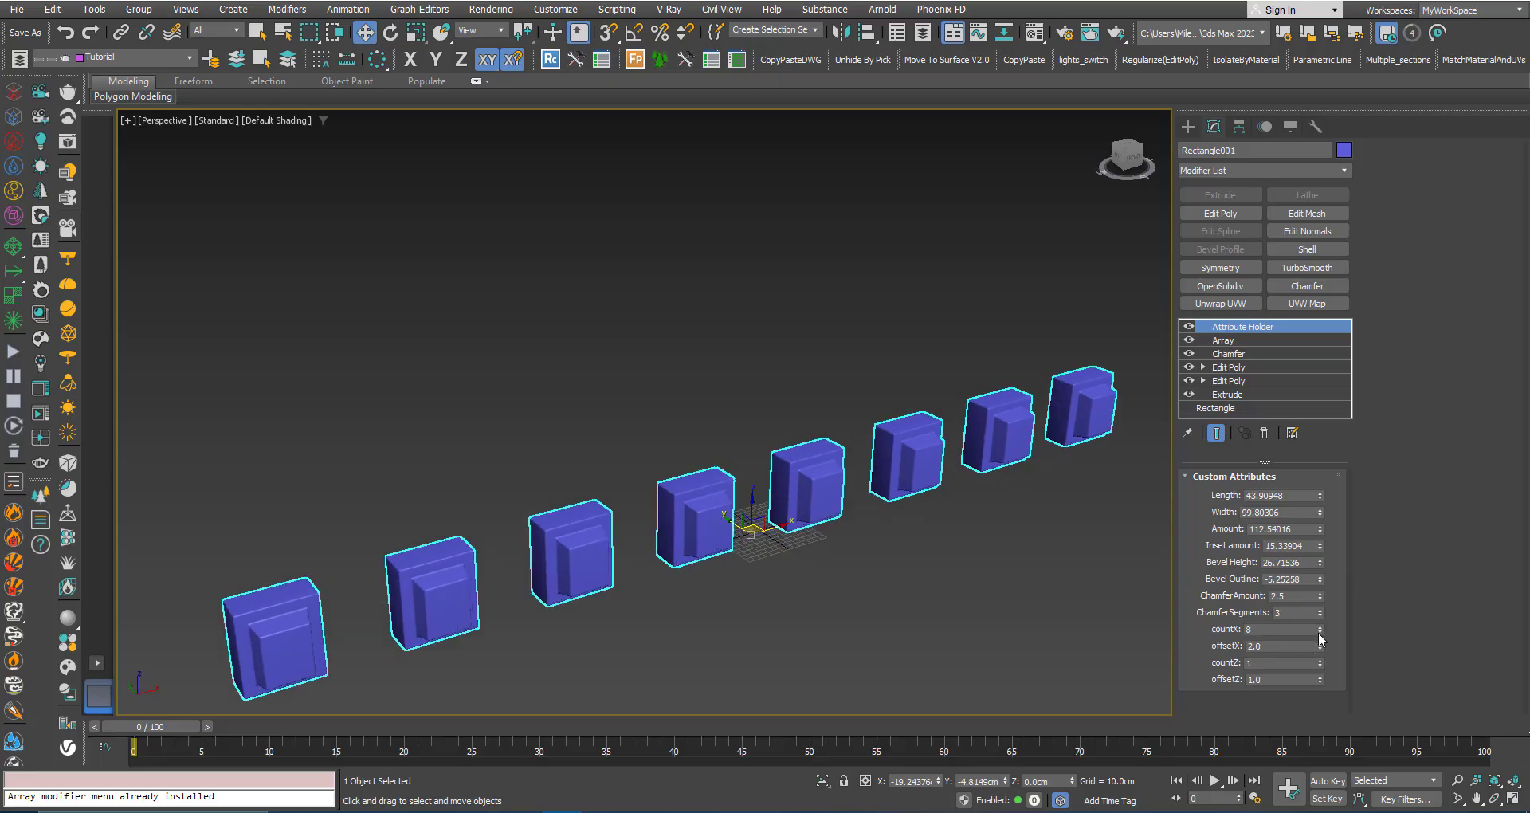
click(1319, 633)
click(1319, 632)
mouse_move(1320, 646)
mouse_down()
mouse_move(1319, 631)
mouse_move(1319, 657)
mouse_up()
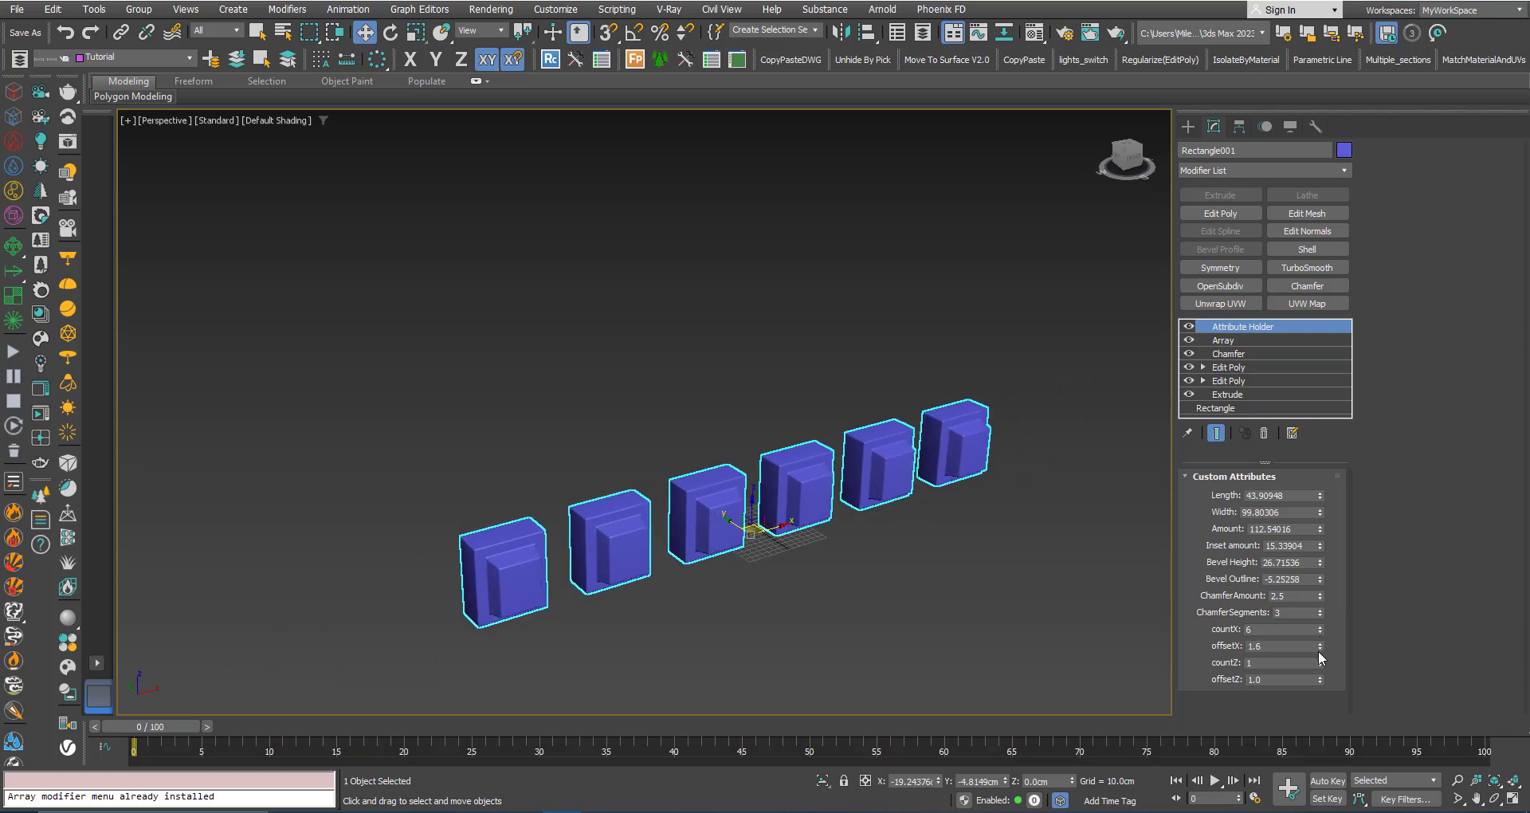
- Set countZ to 5 and offsetZ to 2.0 in the custom attributes to stack the blocks in spaced rows
click(1320, 660)
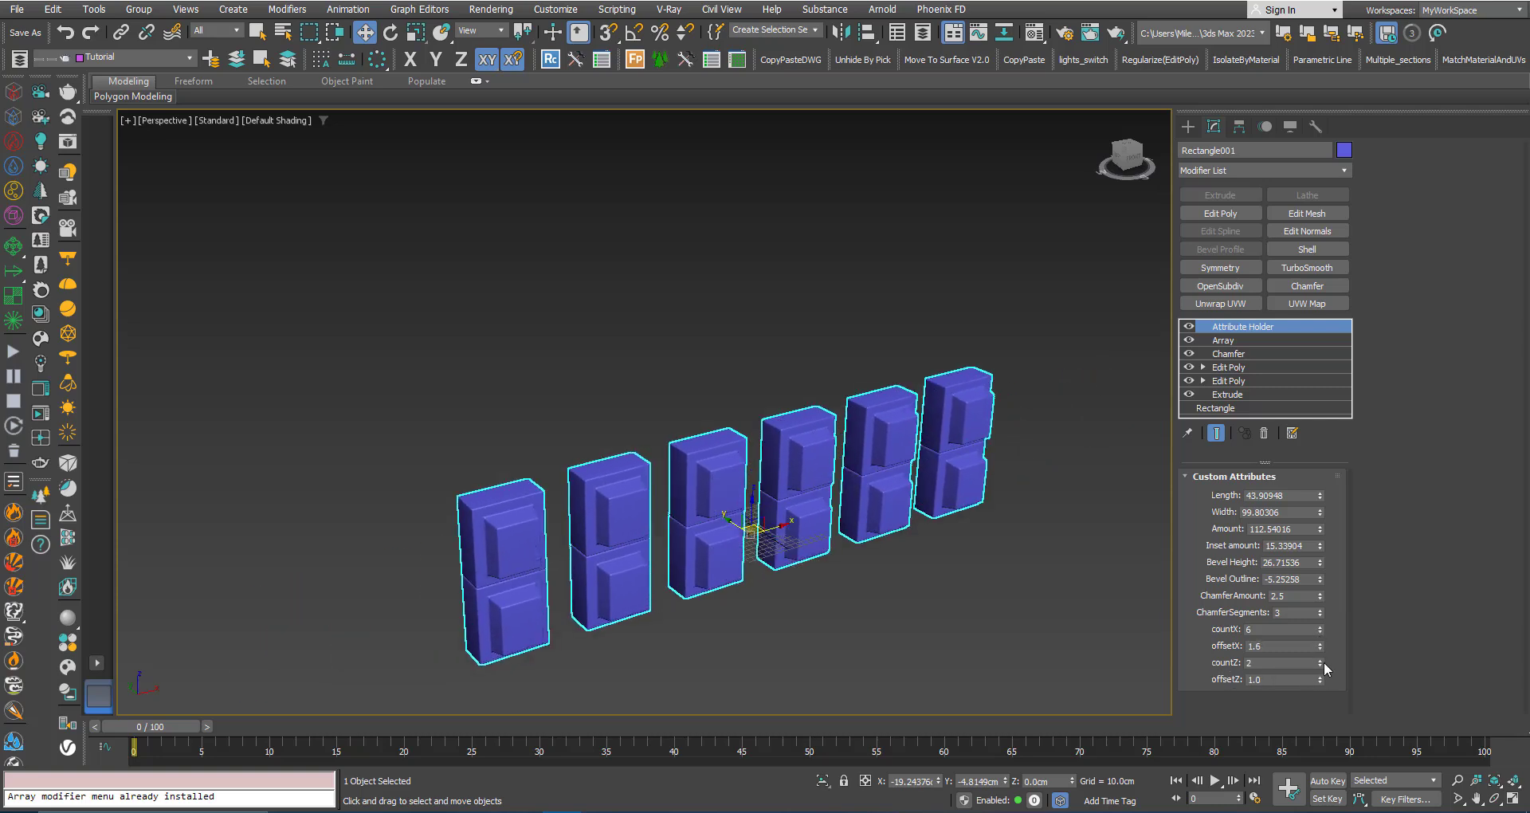
click(1320, 659)
click(1320, 660)
click(1320, 660)
drag(1320, 679, 1320, 665)
scroll(572, 431, down, 3)
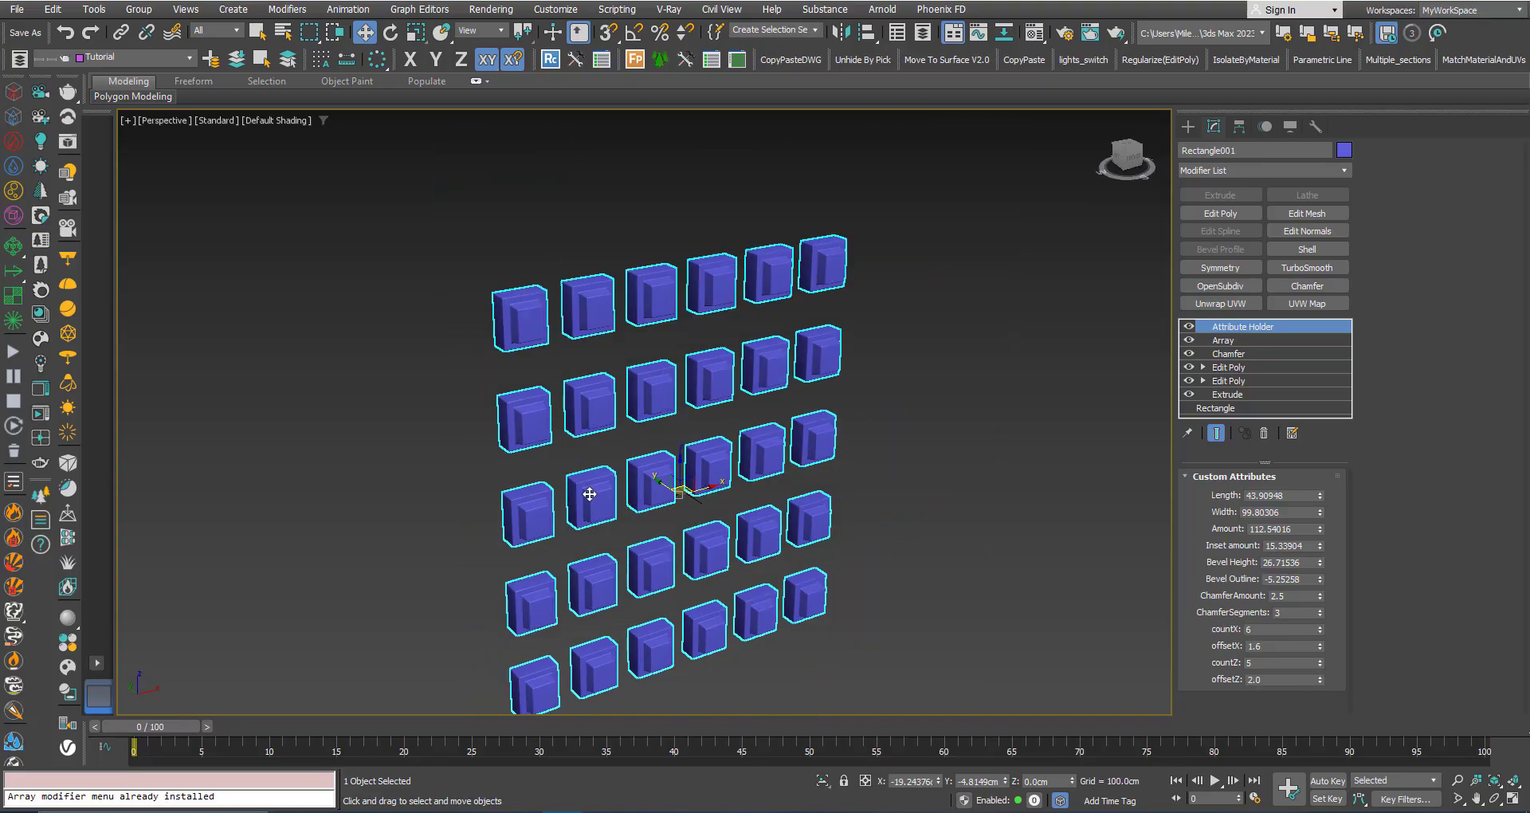
middle_drag(587, 495, 581, 450)
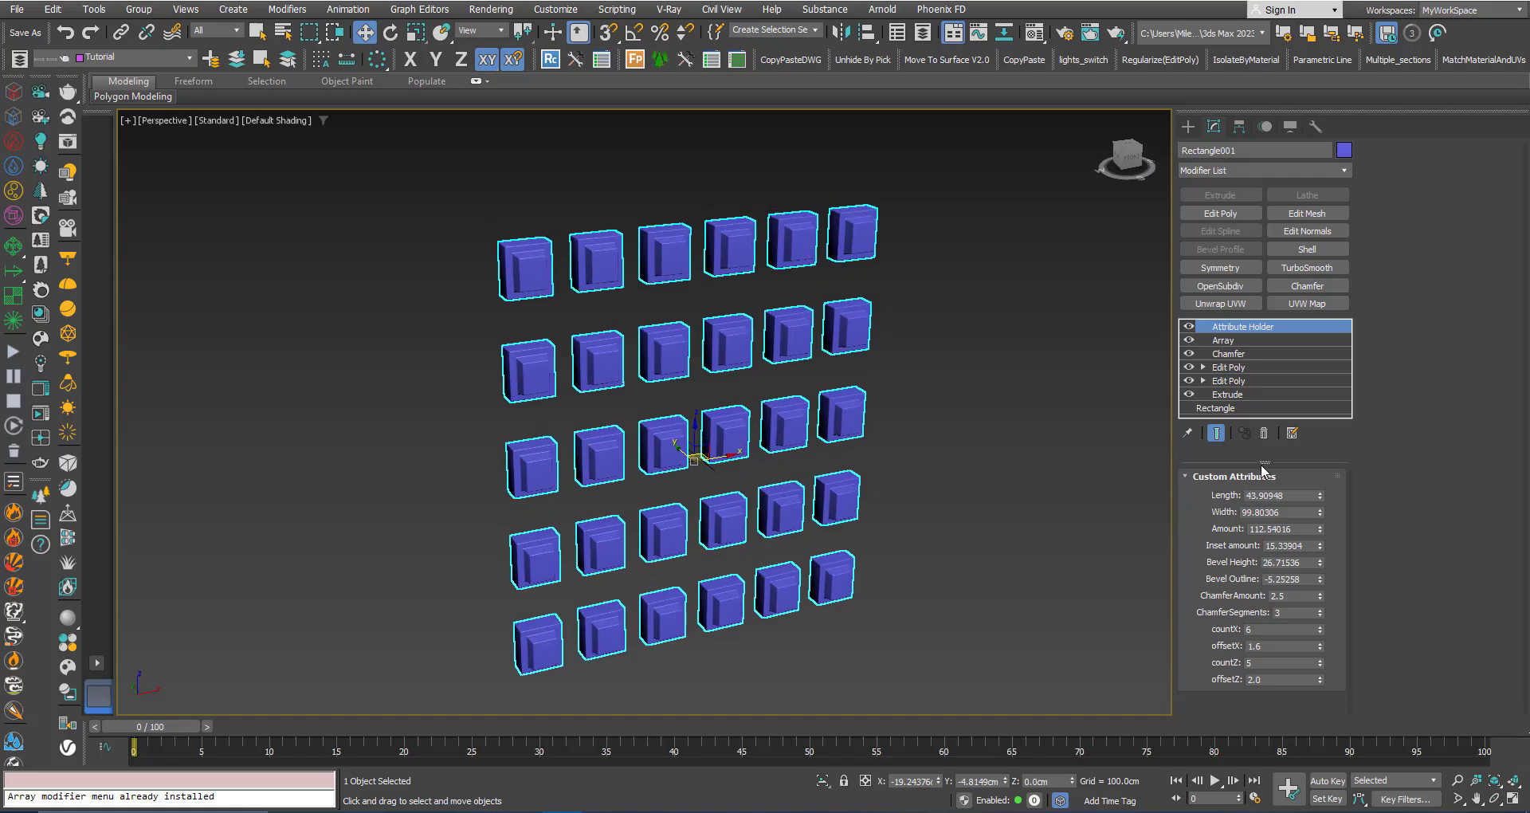
drag(1261, 462, 1261, 471)
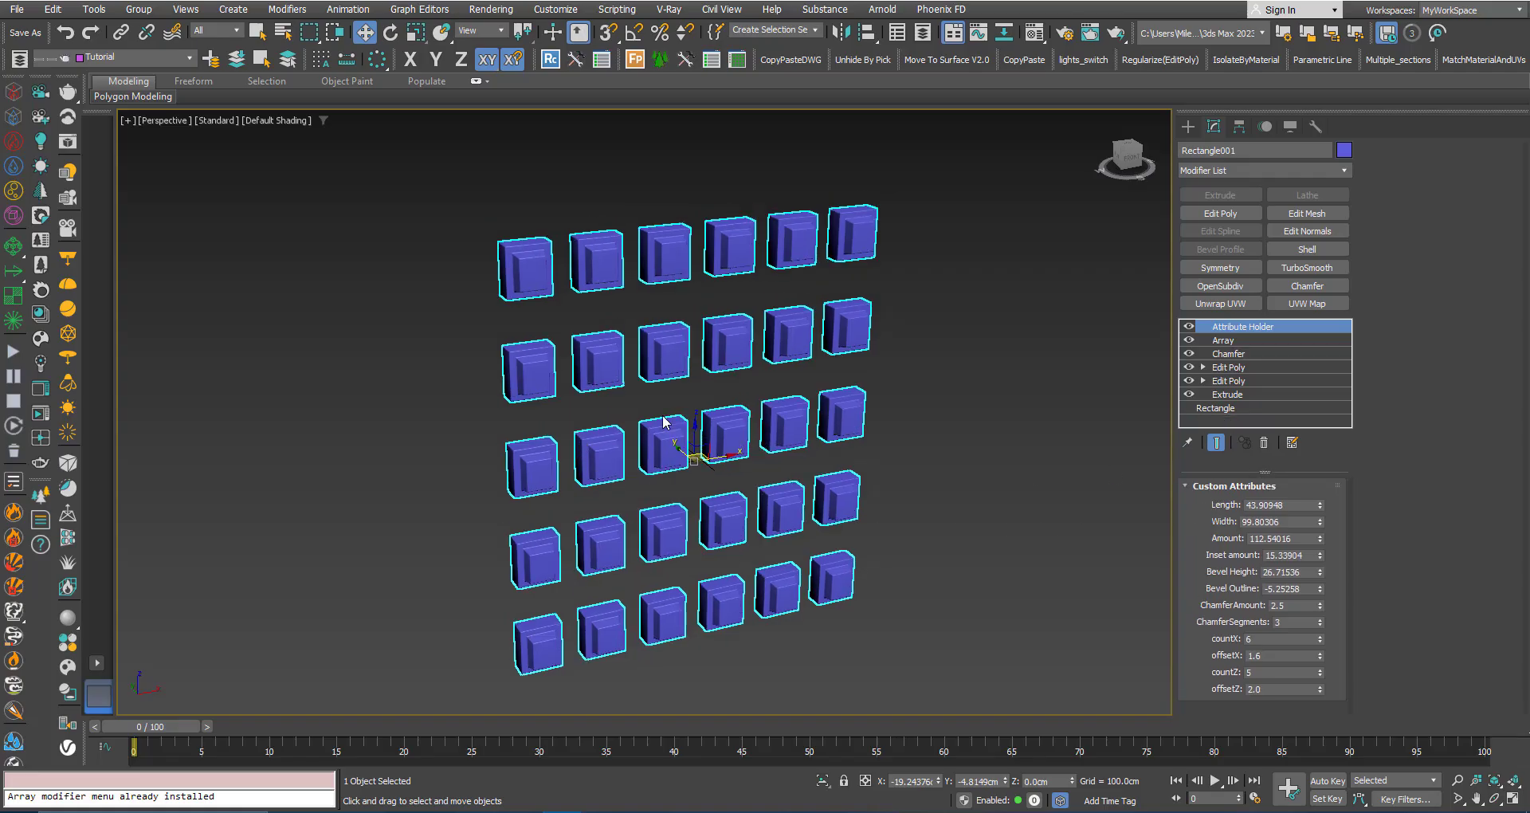
mouse_move(663, 416)
middle_down()
mouse_move(670, 395)
mouse_move(686, 407)
mouse_move(618, 382)
mouse_move(614, 365)
mouse_move(642, 423)
middle_up()
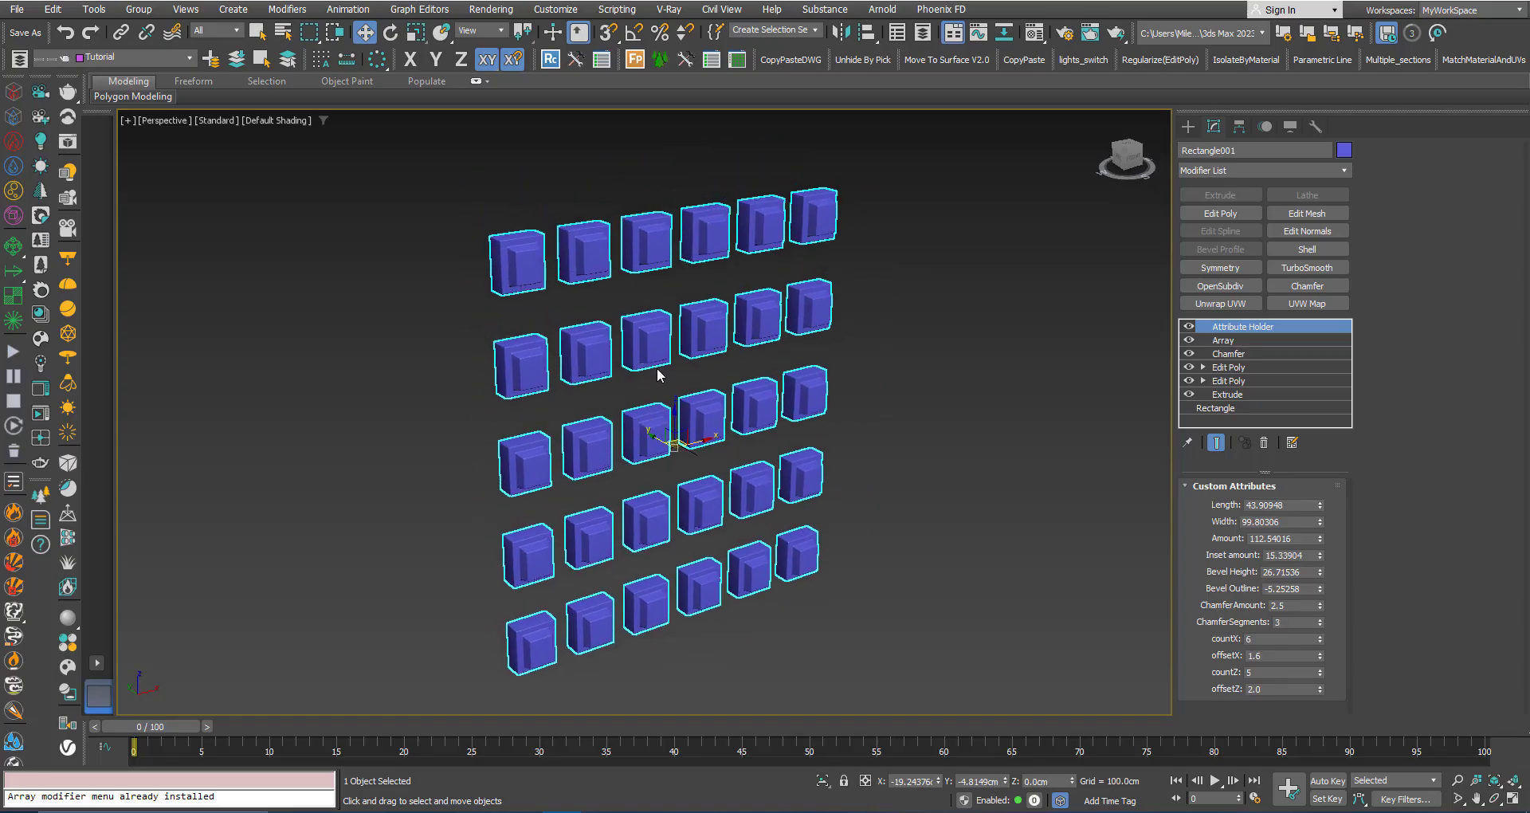